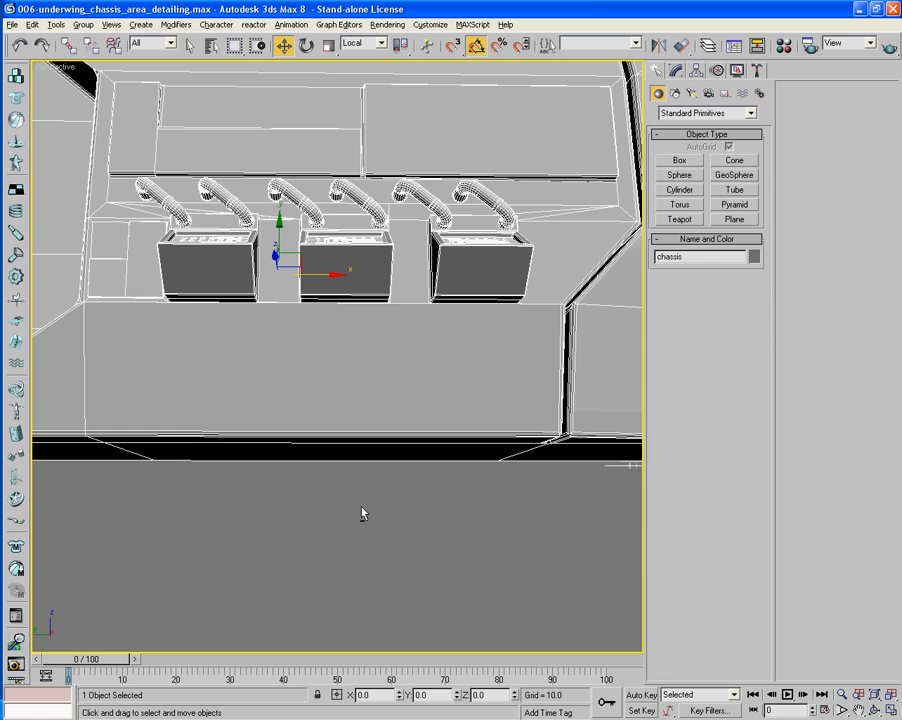
Step: Try to connect the two side edges of the chassis panel below the three vent boxes with 1 segment
scroll(361, 507, "up", 1)
middle_click_drag(361, 507, 474, 482, "alt")
middle_click_drag(474, 482, 437, 504)
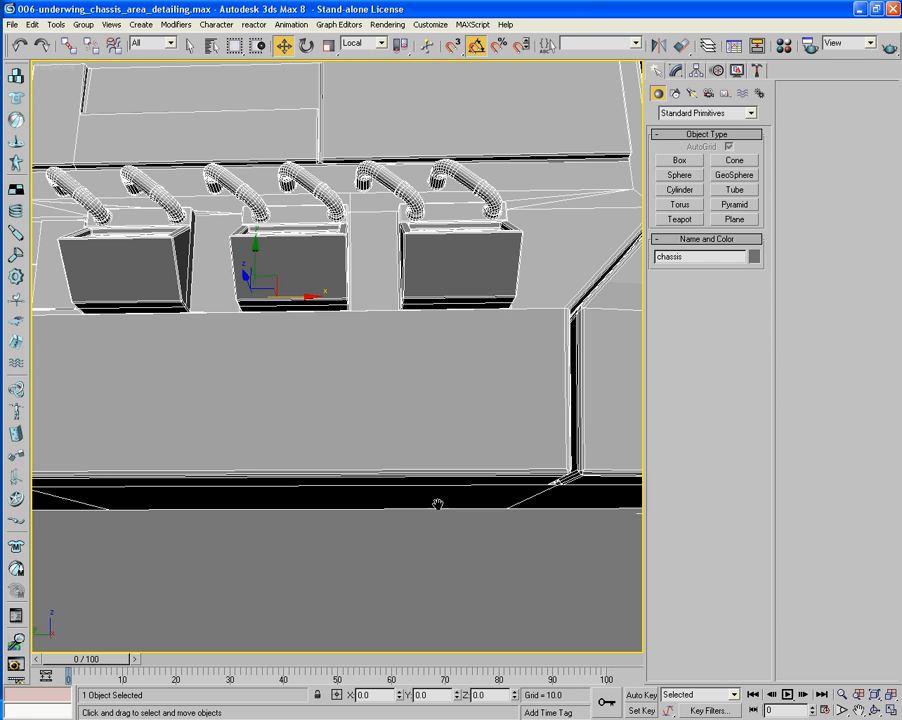
middle_click_drag(472, 449, 479, 419, "alt")
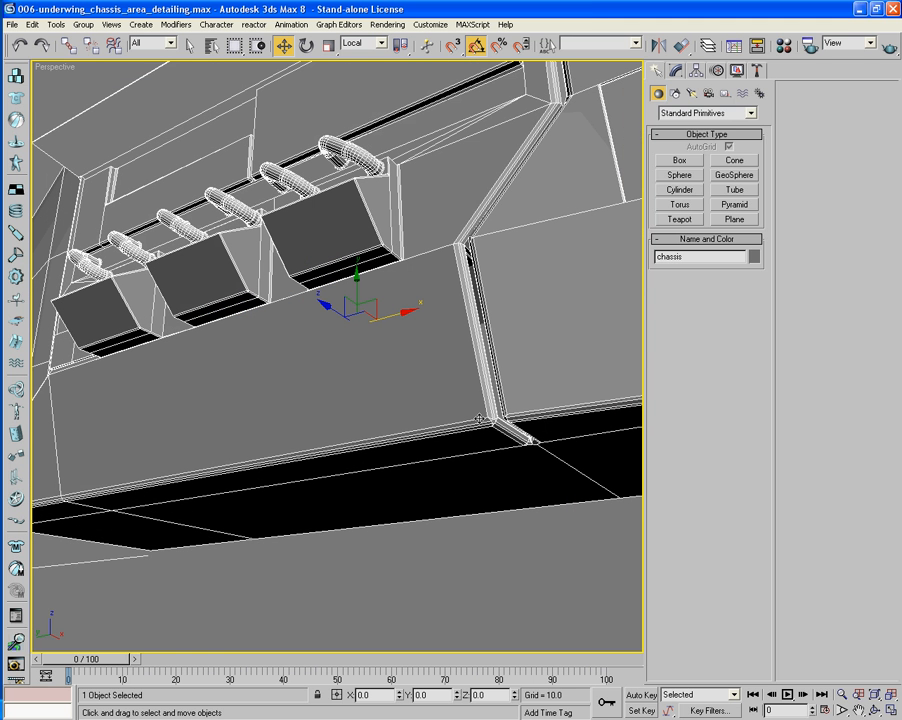
left_click(677, 72)
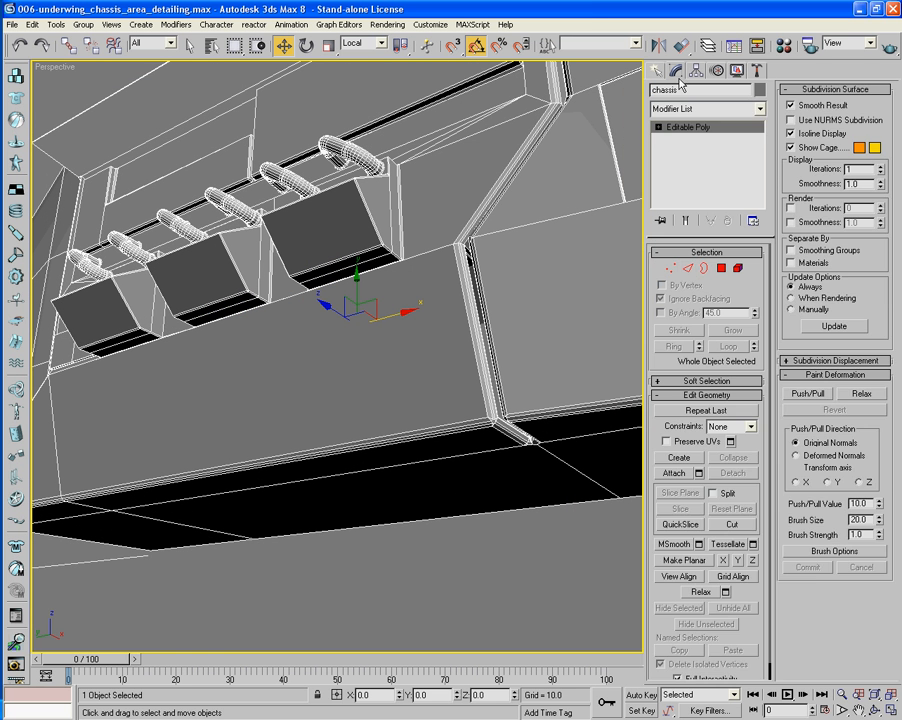
left_click(688, 269)
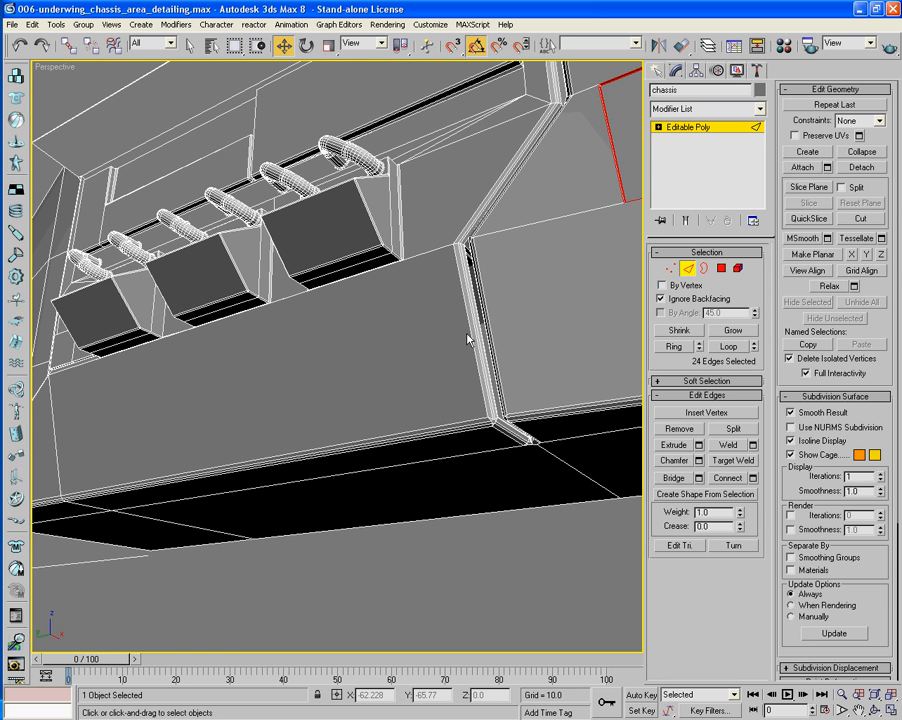
left_click(467, 338)
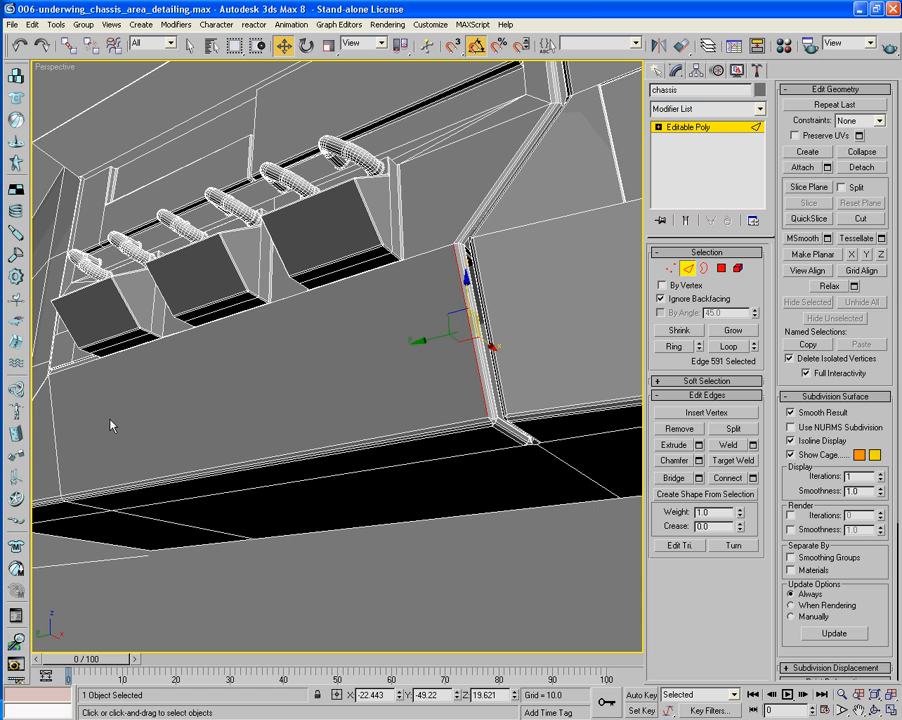
left_click(52, 413, "ctrl")
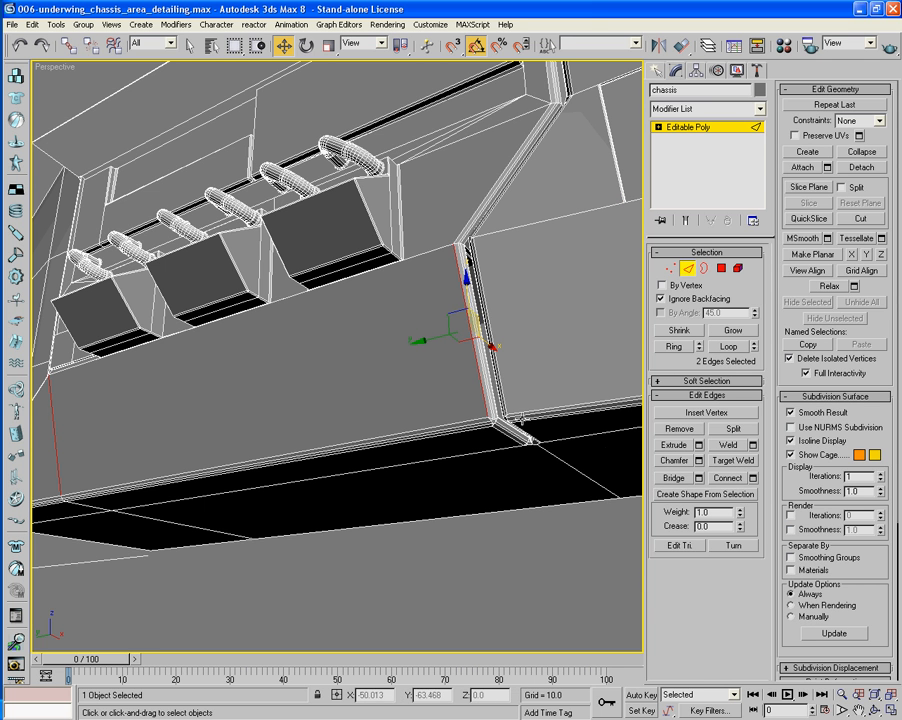
left_click(753, 478)
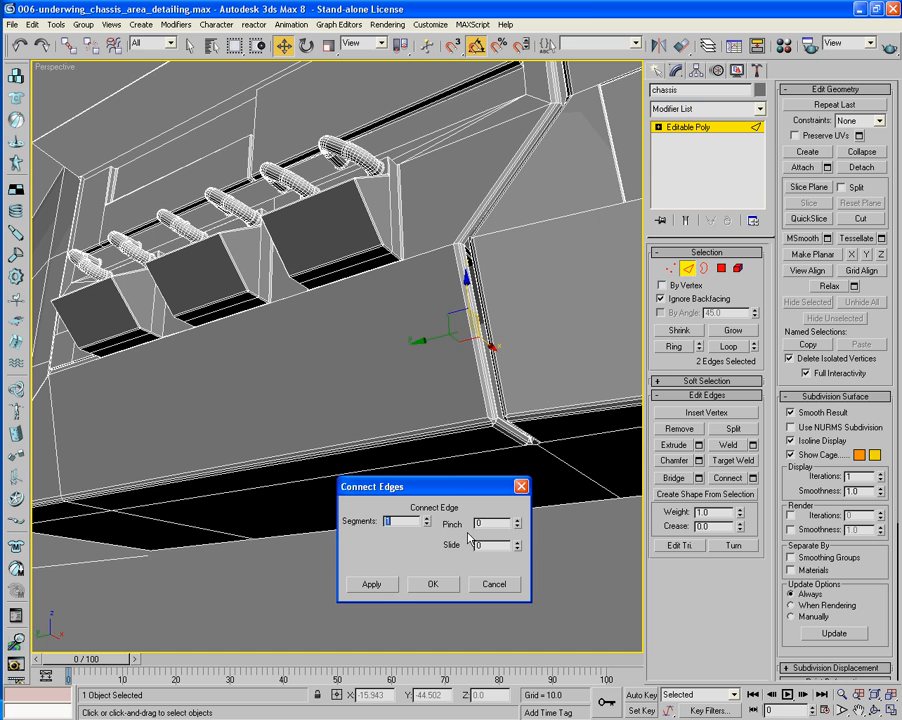
middle_click_drag(397, 458, 393, 439, "alt")
left_click(438, 585)
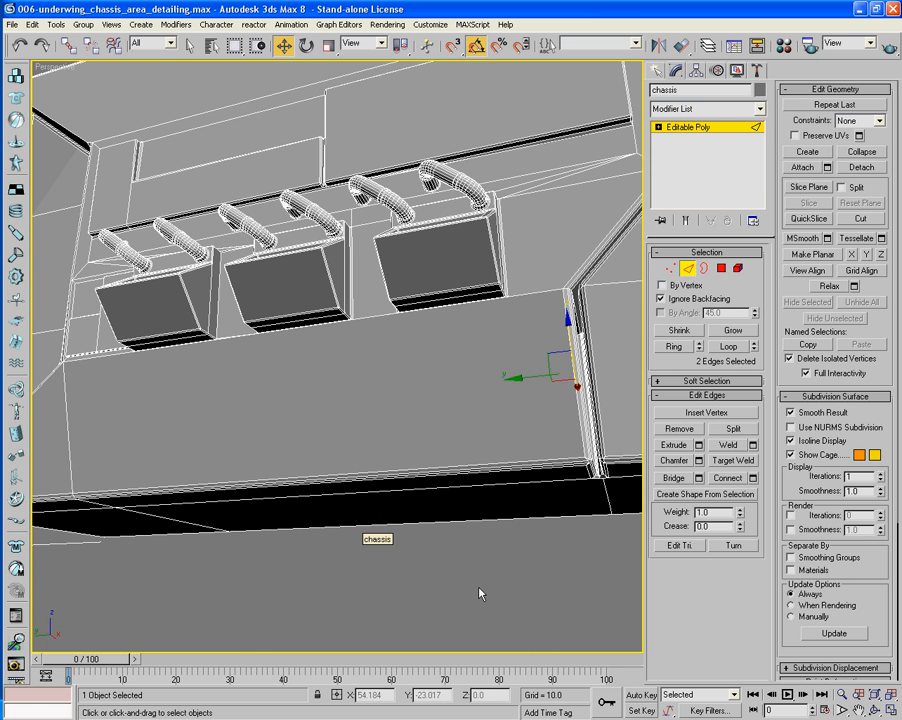
Step: Examine the panel's side edges and corner seam up close, in shaded and wireframe display, for open borders
middle_click_drag(575, 586, 540, 543, "alt")
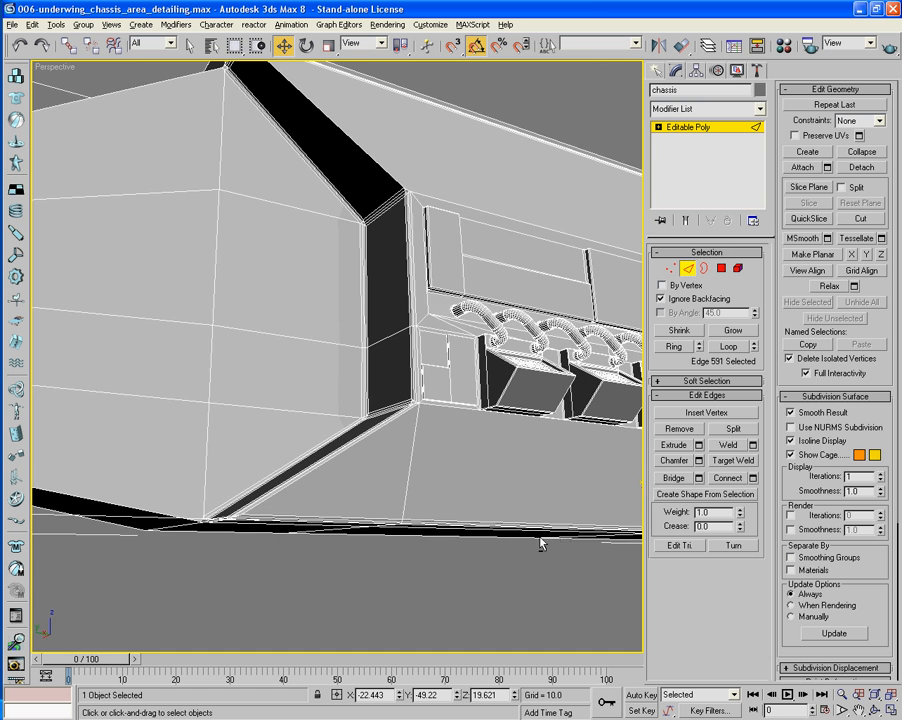
left_click(414, 458, "ctrl")
middle_click_drag(412, 457, 440, 480, "alt")
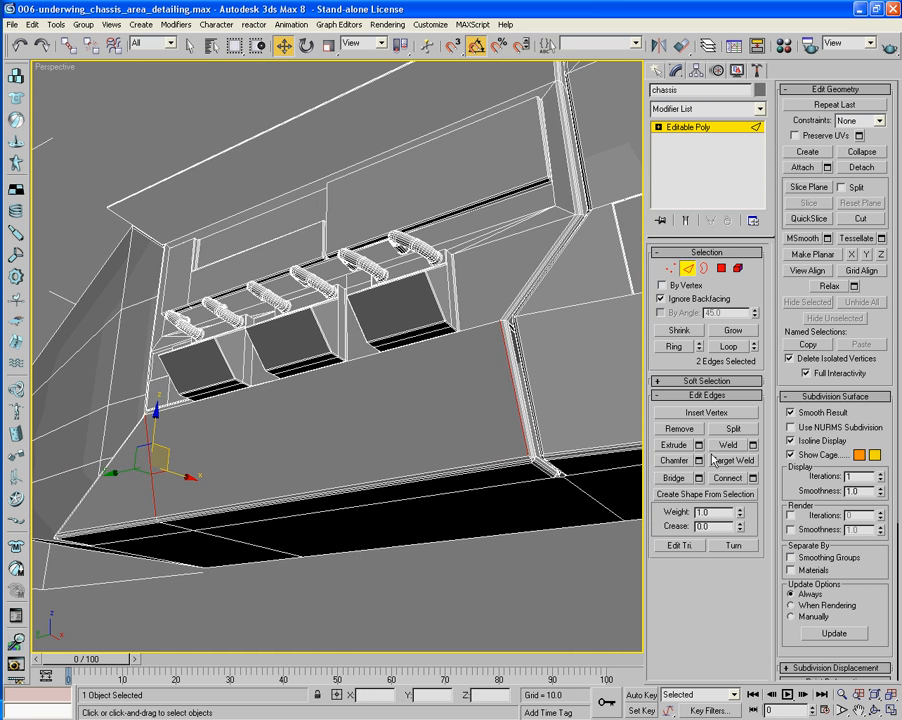
middle_click_drag(622, 463, 430, 428, "alt")
scroll(598, 437, "up", 4)
left_click(703, 269)
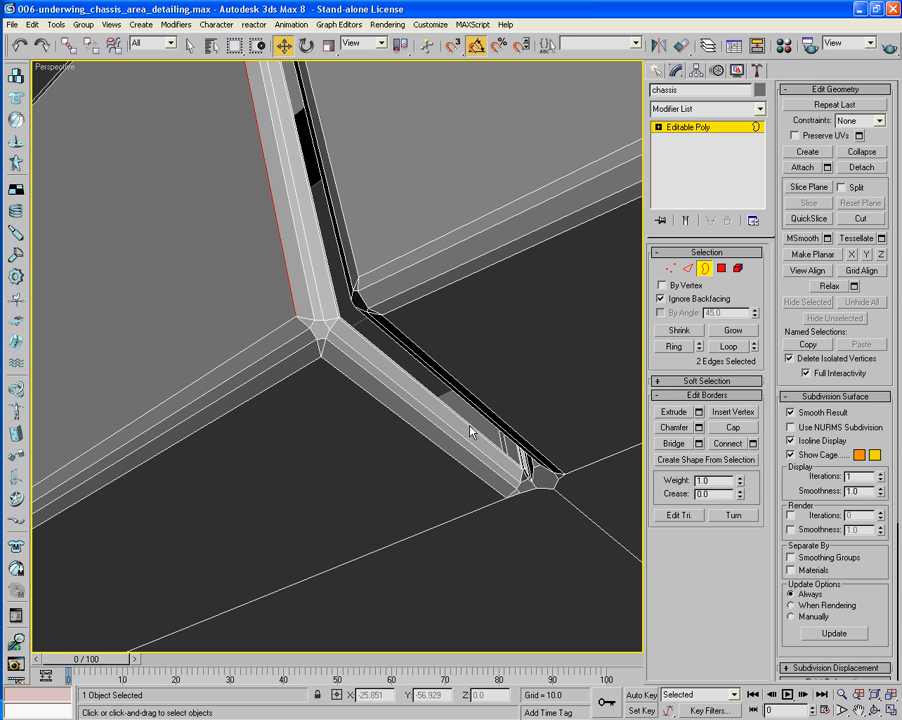
key("F3")
middle_click_drag(471, 431, 452, 437, "alt")
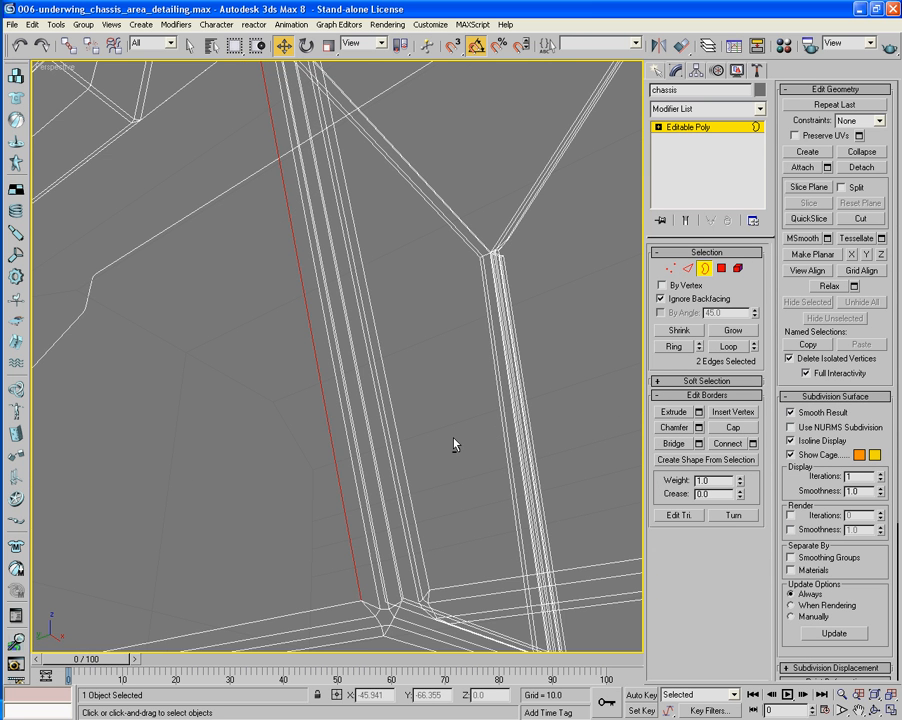
key("F3")
mouse_move(446, 488)
middle_mouse_down()
mouse_move(432, 447)
mouse_move(454, 393)
mouse_move(656, 423)
middle_mouse_up()
scroll(432, 447, "up", 1)
middle_click_drag(517, 368, 231, 402)
scroll(231, 402, "up", 2)
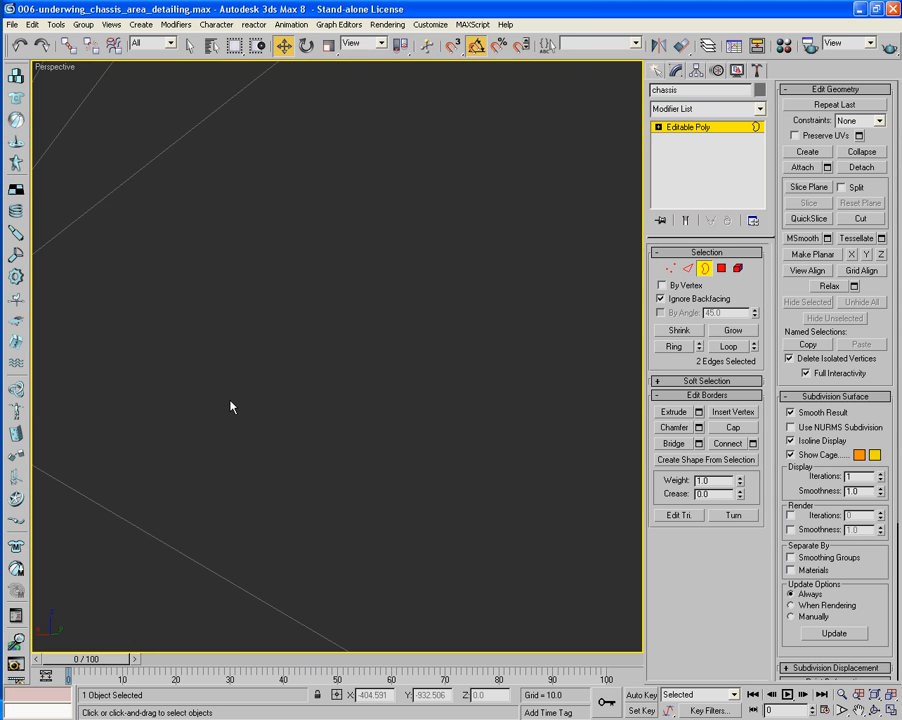
scroll(231, 402, "up", 1)
scroll(233, 403, "down", 3)
middle_click_drag(341, 407, 335, 540, "alt")
scroll(388, 402, "up", 2)
left_click(361, 600)
middle_click_drag(361, 600, 519, 495, "alt")
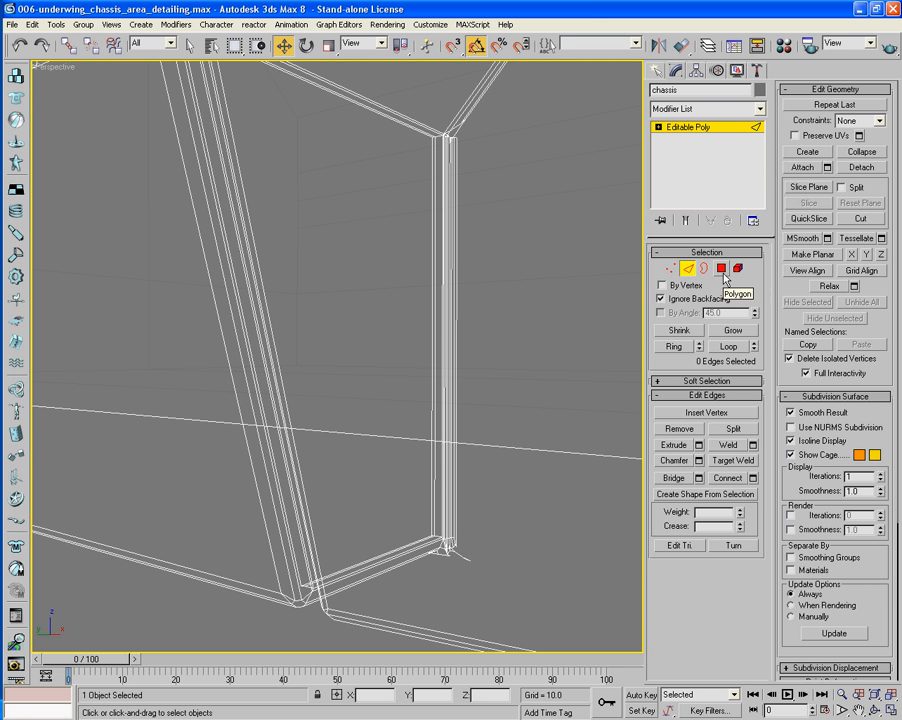
Step: Cap the open four-edge border at the seam beside the panel, and restore the shaded display
left_click(705, 268)
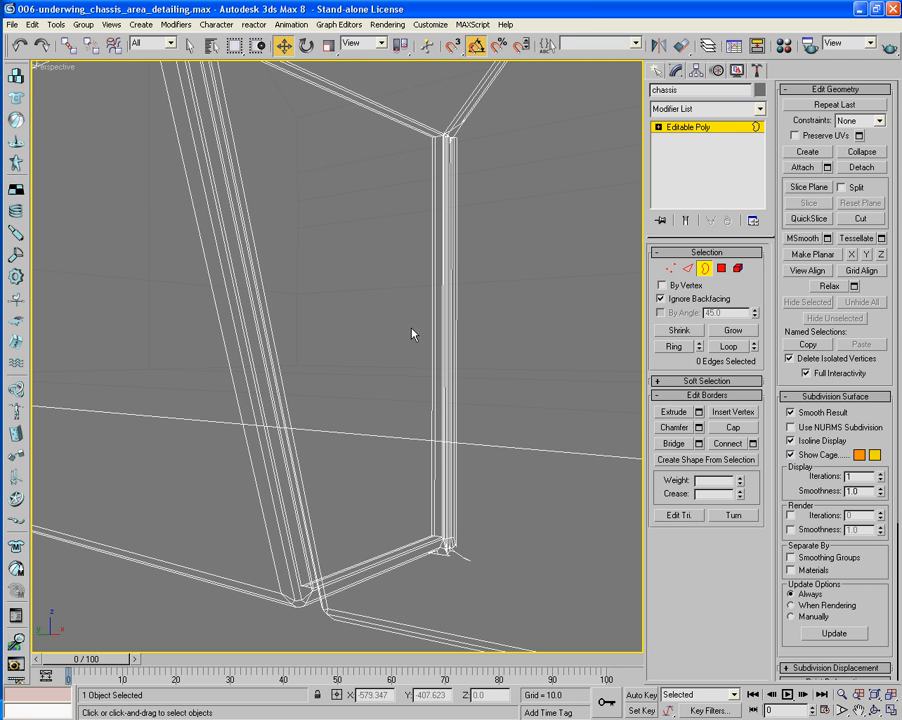
left_click(430, 330)
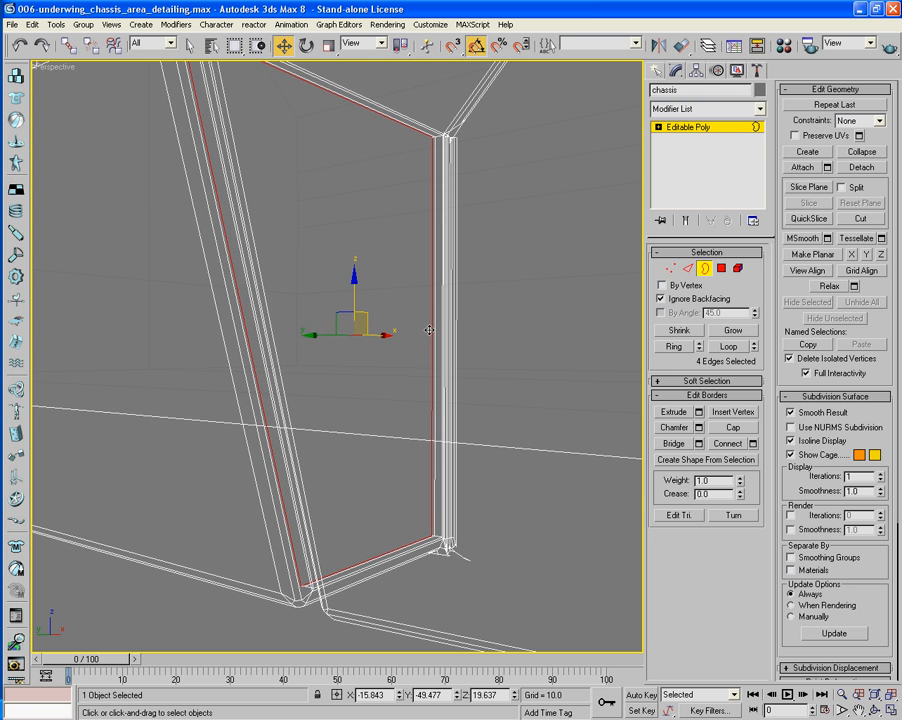
left_click(735, 433)
key("F3")
middle_click_drag(524, 468, 536, 458, "alt")
scroll(536, 458, "down", 5)
middle_click_drag(476, 427, 426, 253, "alt")
Step: Try again to connect the panel's two side edges with 1 segment, then cancel the operation
left_click(689, 270)
scroll(439, 397, "up", 3)
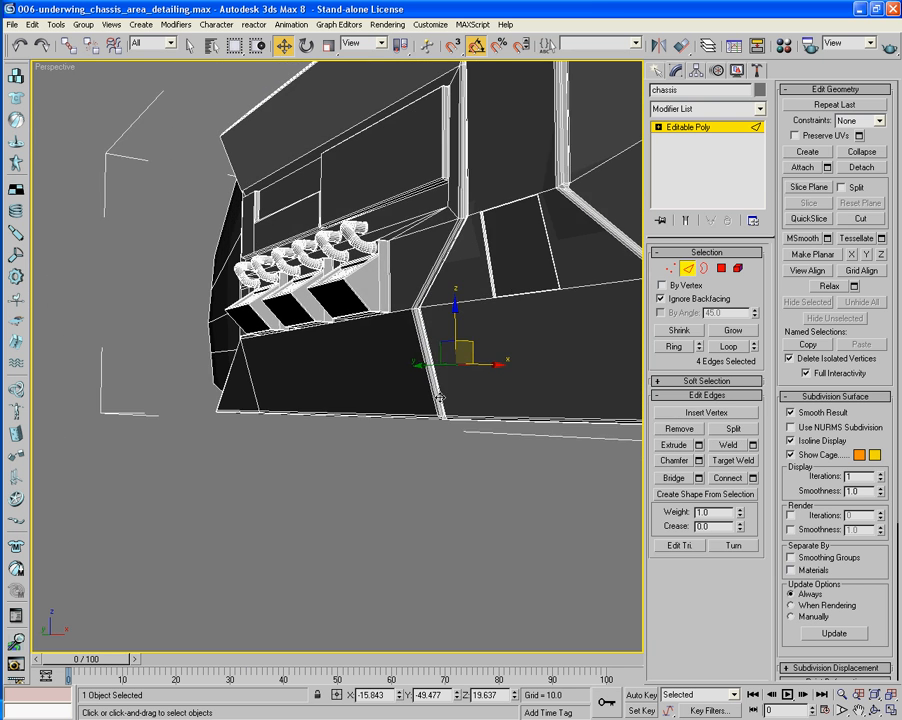
left_click(484, 379)
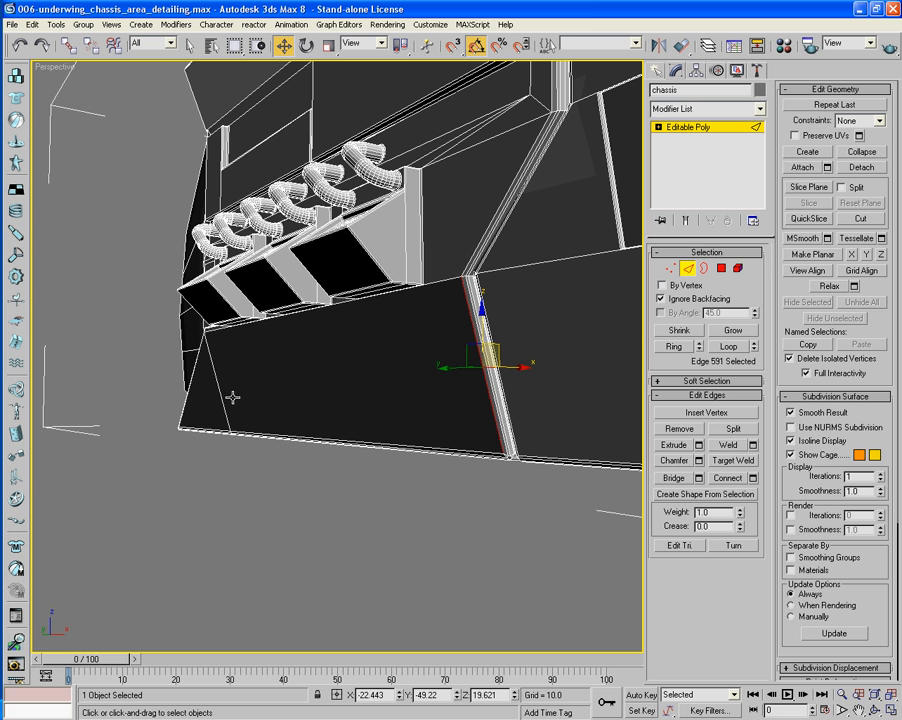
left_click(222, 396, "ctrl")
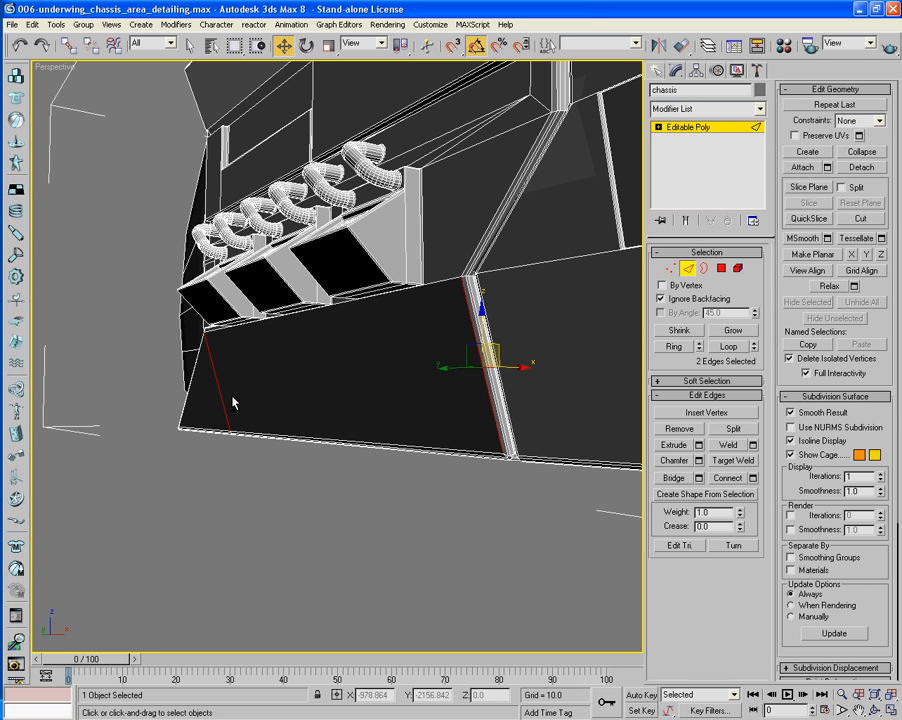
left_click(754, 478)
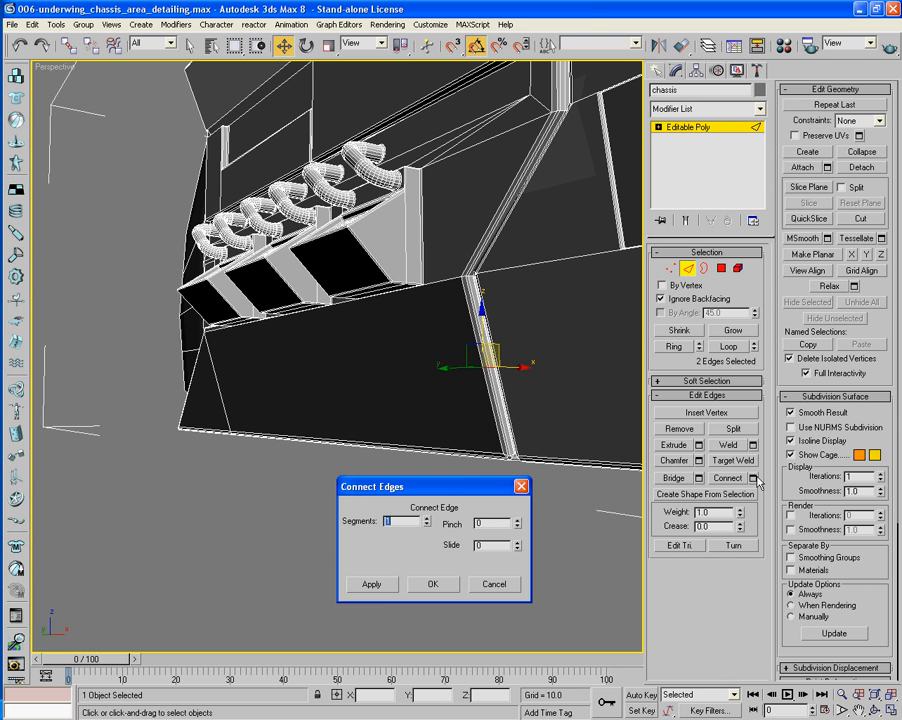
left_click(511, 587)
Step: Weld all vertices of the chassis with a threshold of 0.03
middle_click_drag(506, 579, 425, 576)
scroll(425, 576, "up", 4)
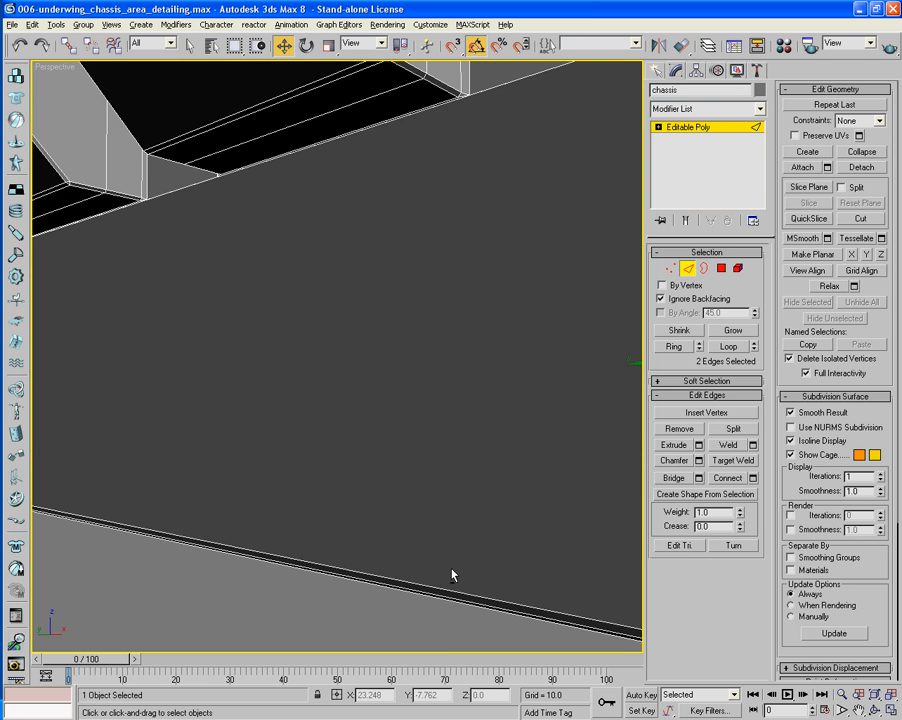
middle_click_drag(612, 562, 425, 544)
scroll(433, 550, "down", 6)
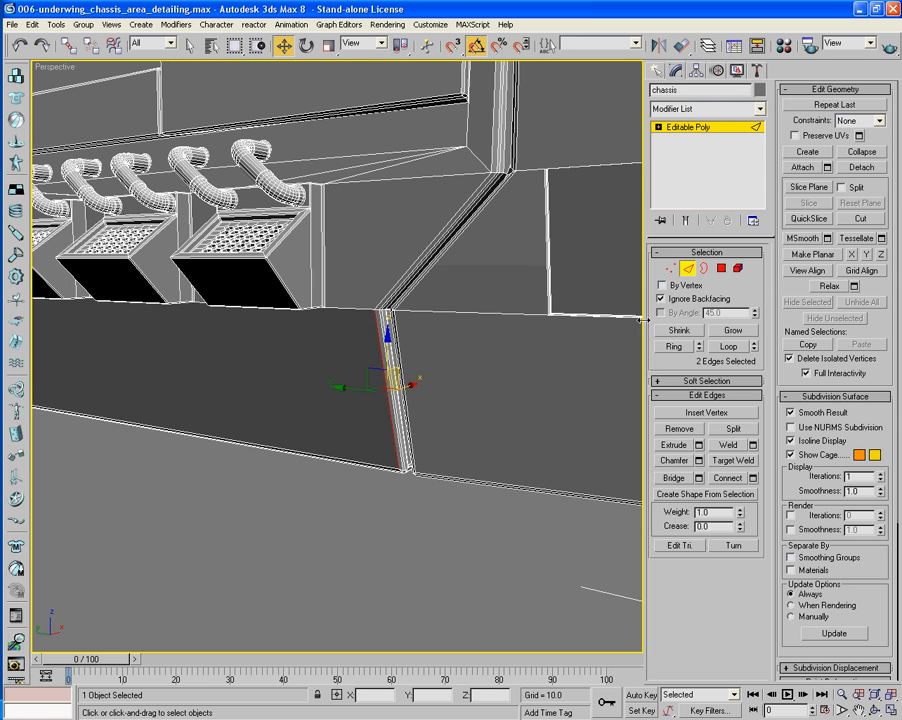
left_click(671, 268)
key("ctrl+a")
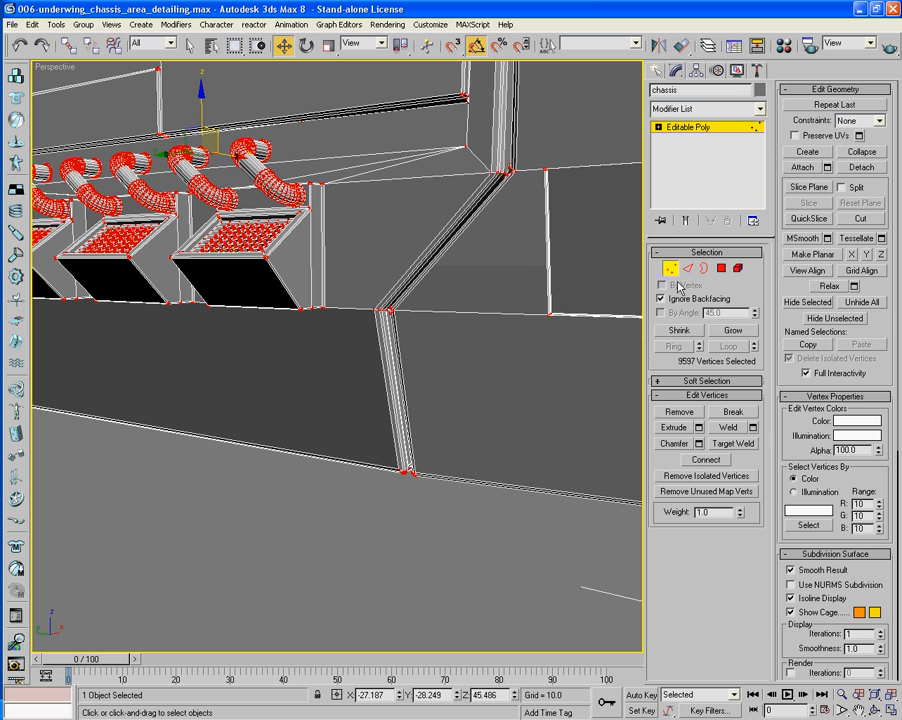
left_click(754, 428)
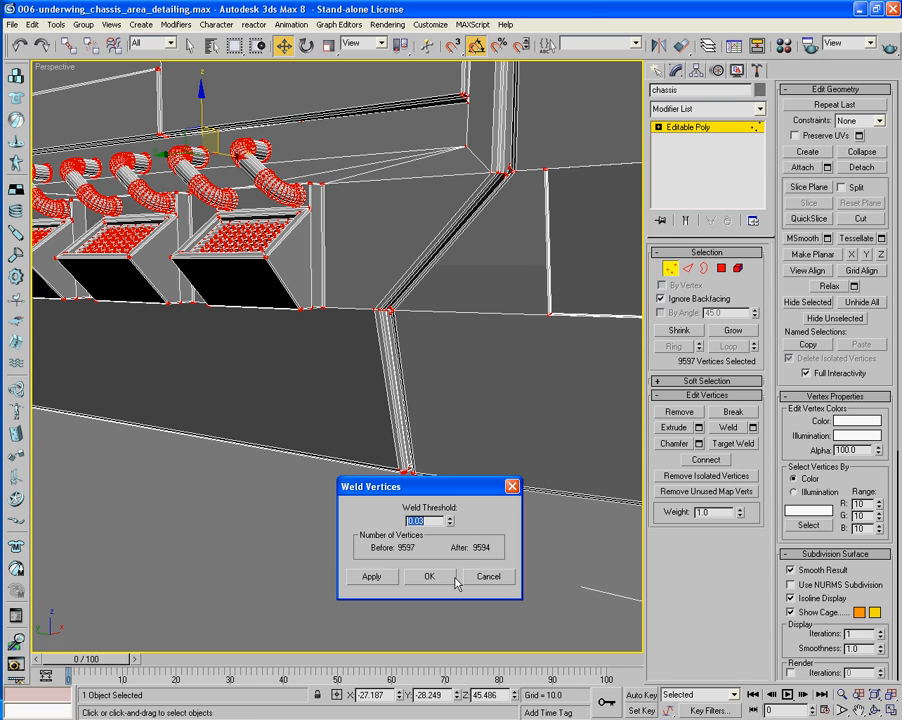
left_click(428, 577)
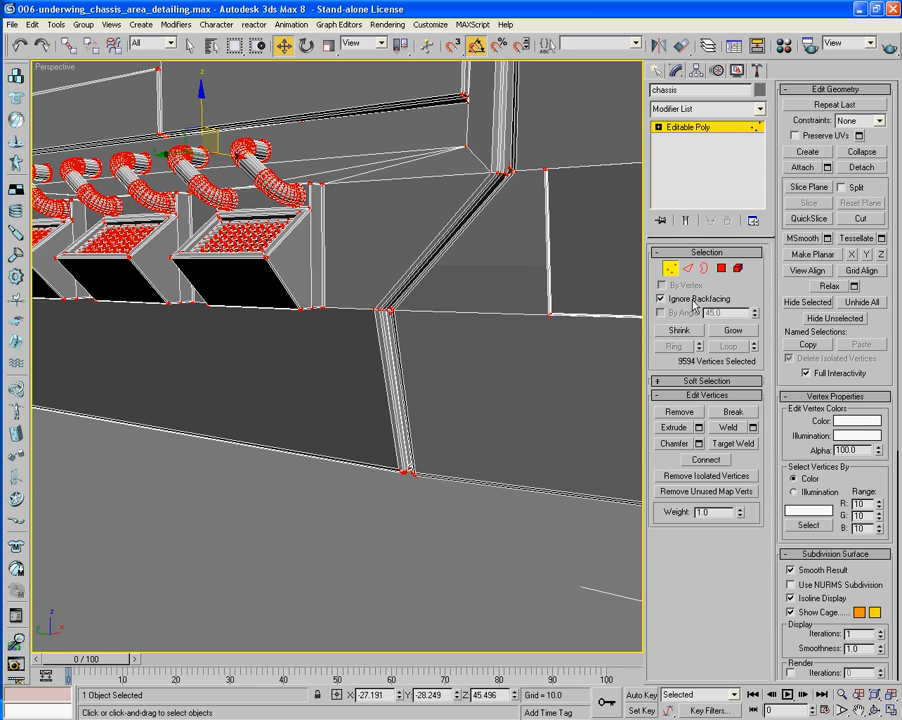
Step: Connect the two side edges of the panel below the vent boxes with 1 segment at a slide of -86
key("2")
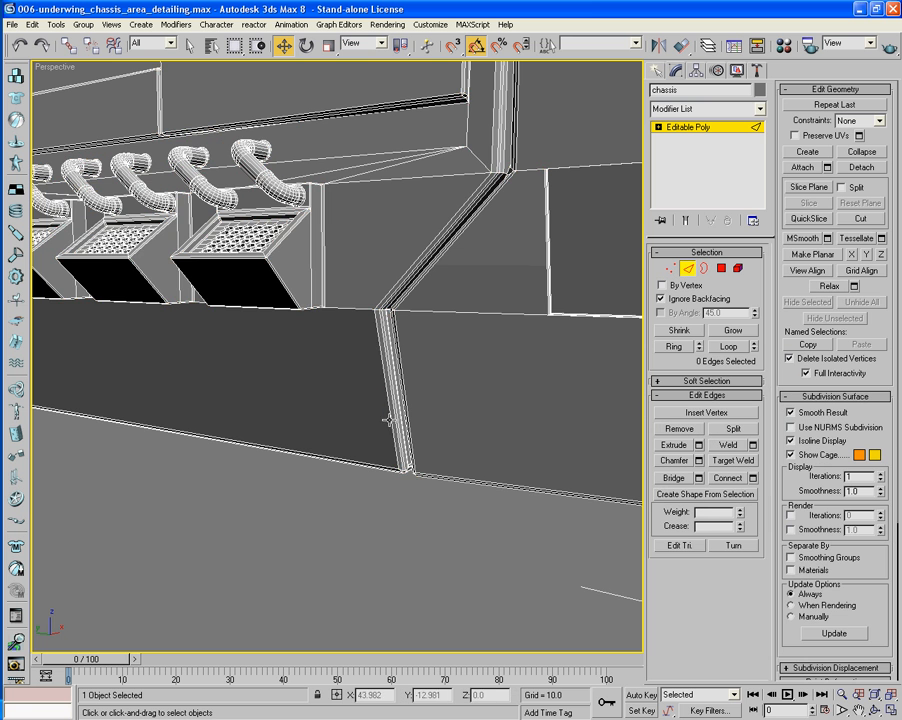
left_click(388, 418)
middle_click_drag(388, 418, 208, 372, "alt")
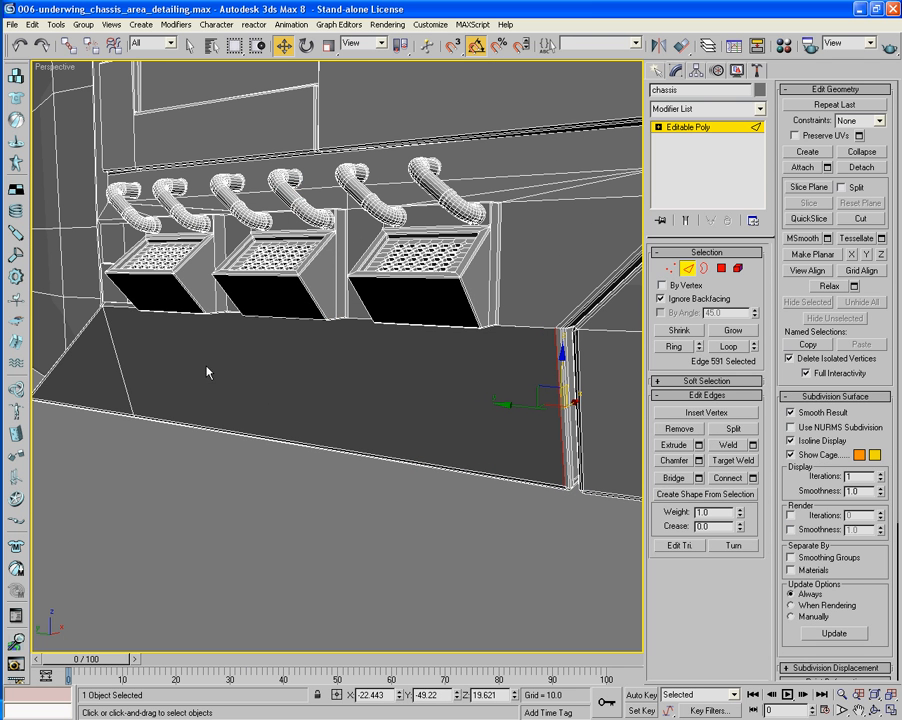
left_click(119, 365, "ctrl")
left_click(728, 479)
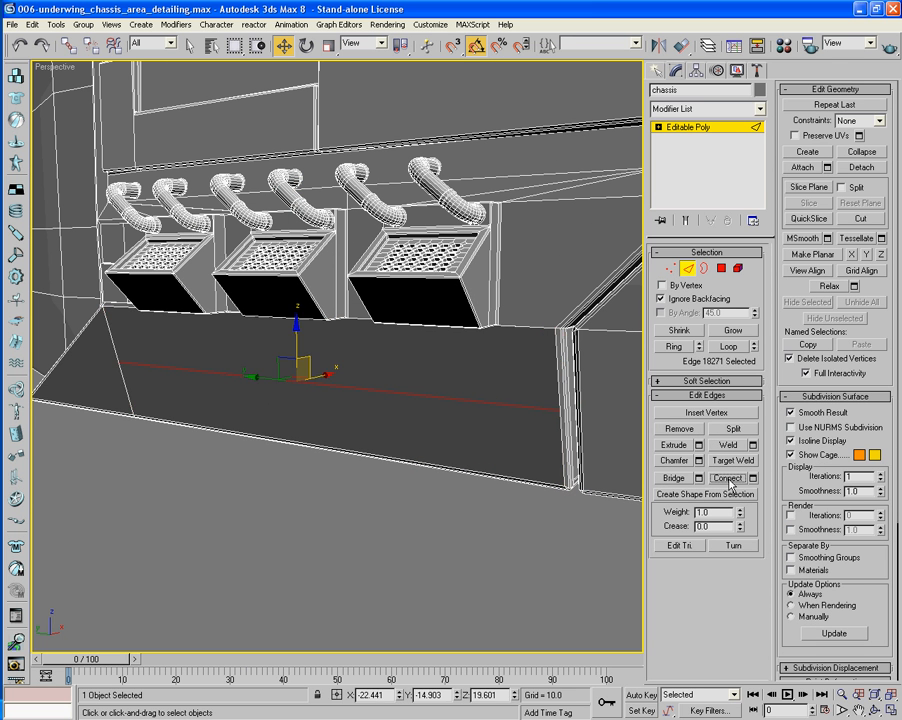
key("ctrl+z")
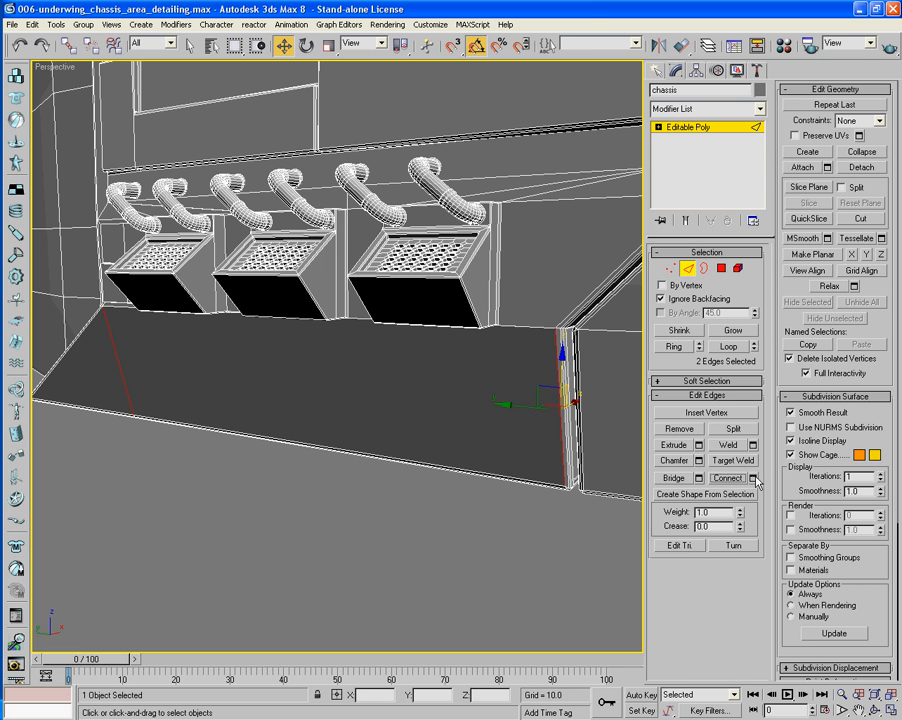
left_click(754, 479)
left_click_drag(518, 546, 556, 674)
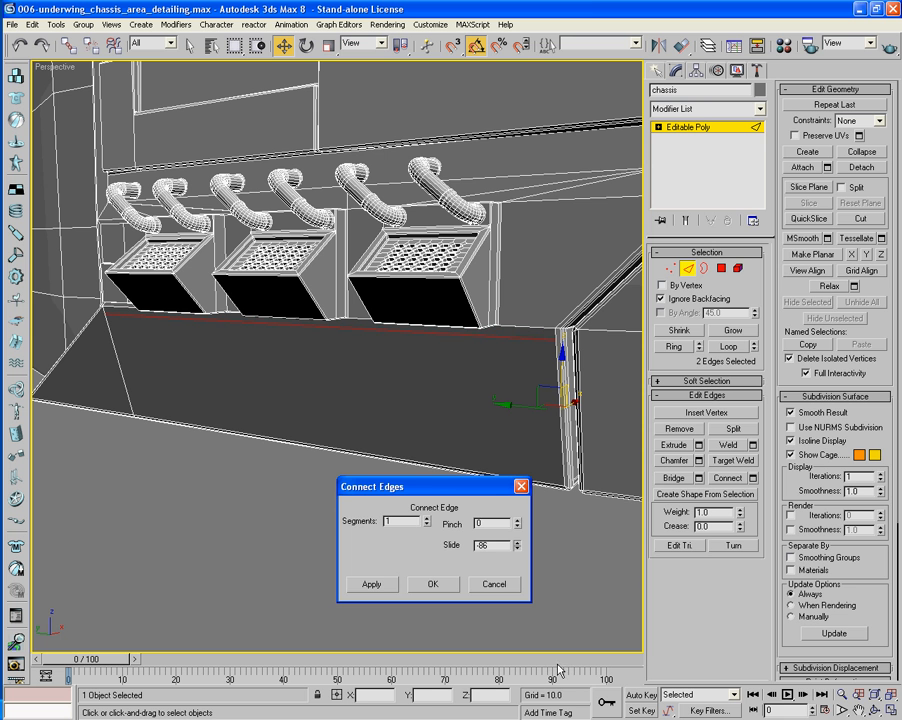
left_click(432, 584)
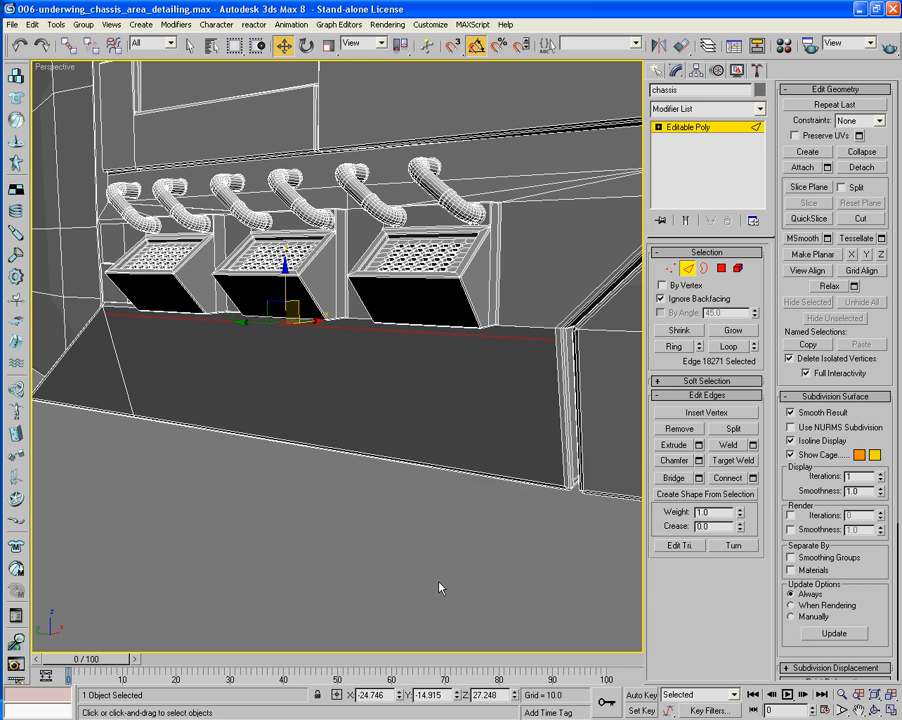
Step: Connect the two side edges of the underside panel with 1 segment, sliding the new edge toward the panel's lower border
middle_click_drag(255, 530, 290, 495, "alt")
scroll(293, 490, "up", 2)
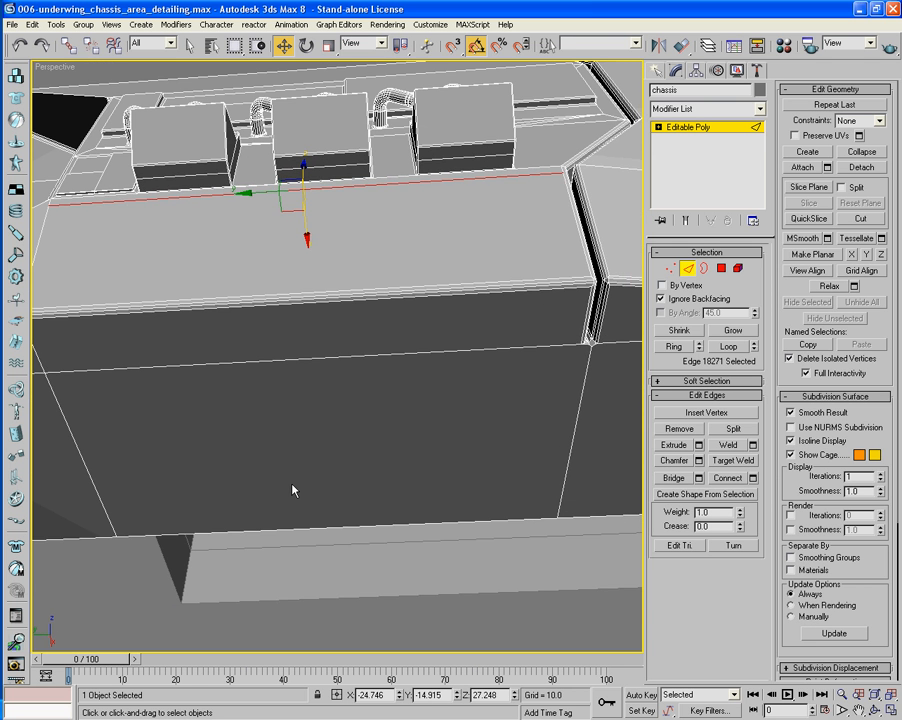
left_click(568, 453)
middle_click_drag(332, 459, 205, 448, "alt")
left_click(300, 428, "ctrl")
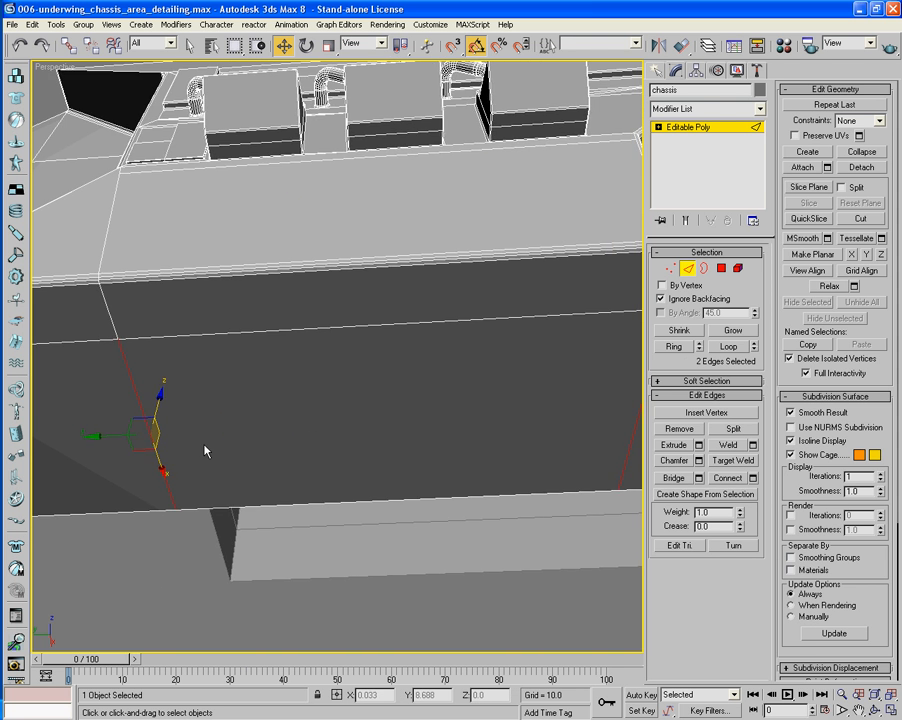
scroll(205, 448, "down", 3)
mouse_move(336, 436)
middle_mouse_down()
mouse_move(326, 444)
mouse_move(346, 439)
middle_mouse_up()
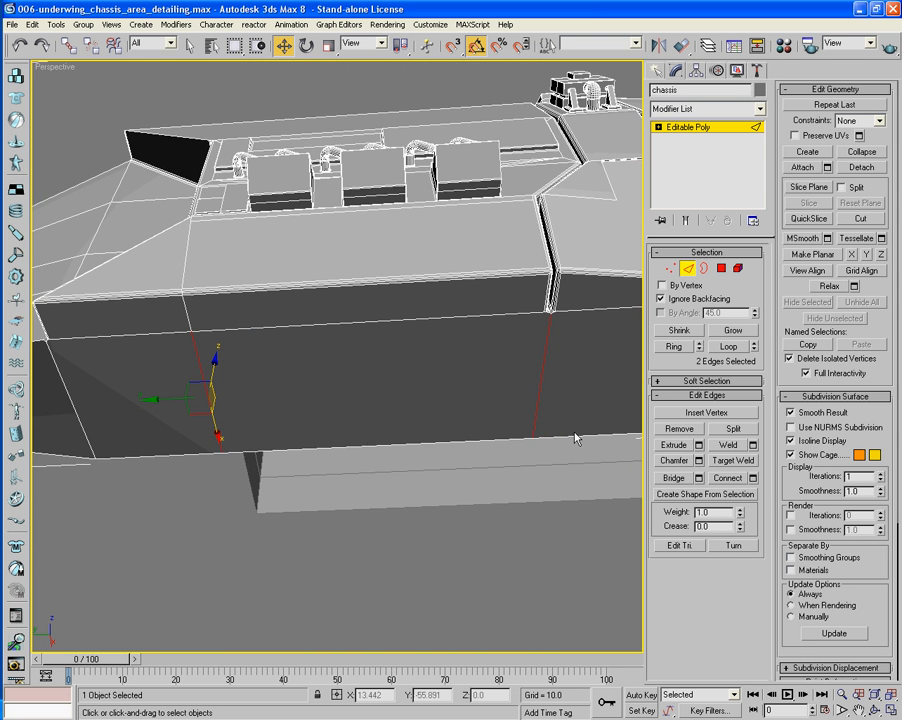
left_click(754, 479)
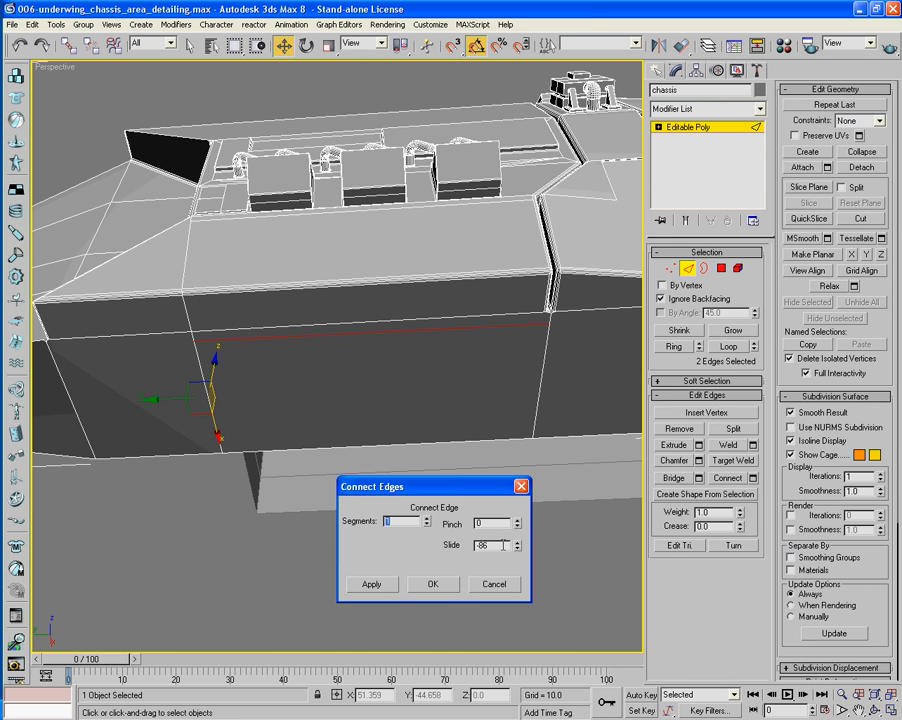
left_click_drag(515, 551, 515, 532)
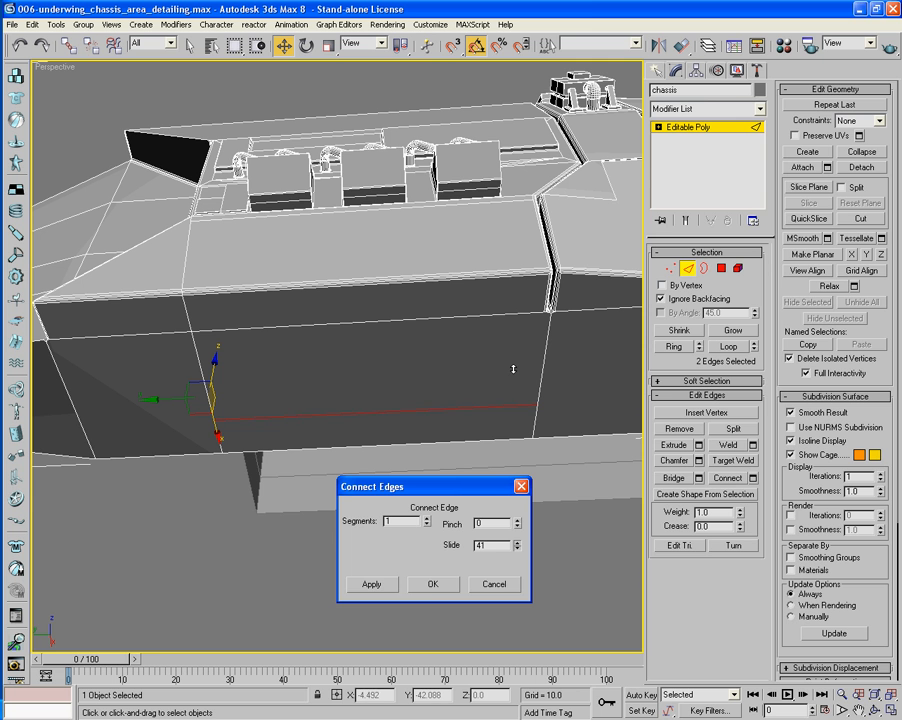
left_click(432, 587)
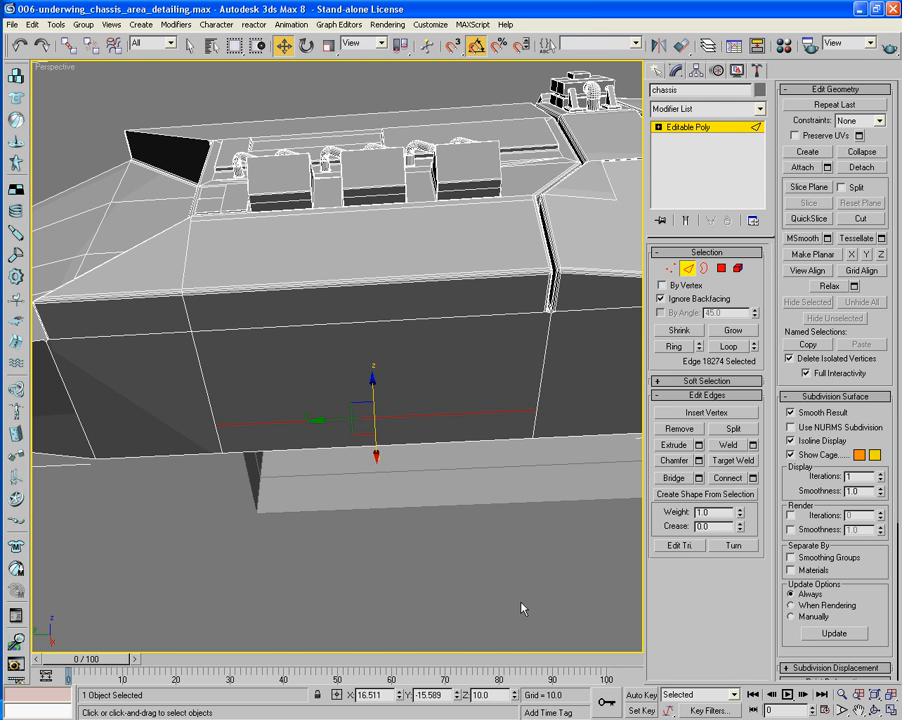
left_click(490, 576)
middle_click_drag(490, 576, 508, 617, "alt")
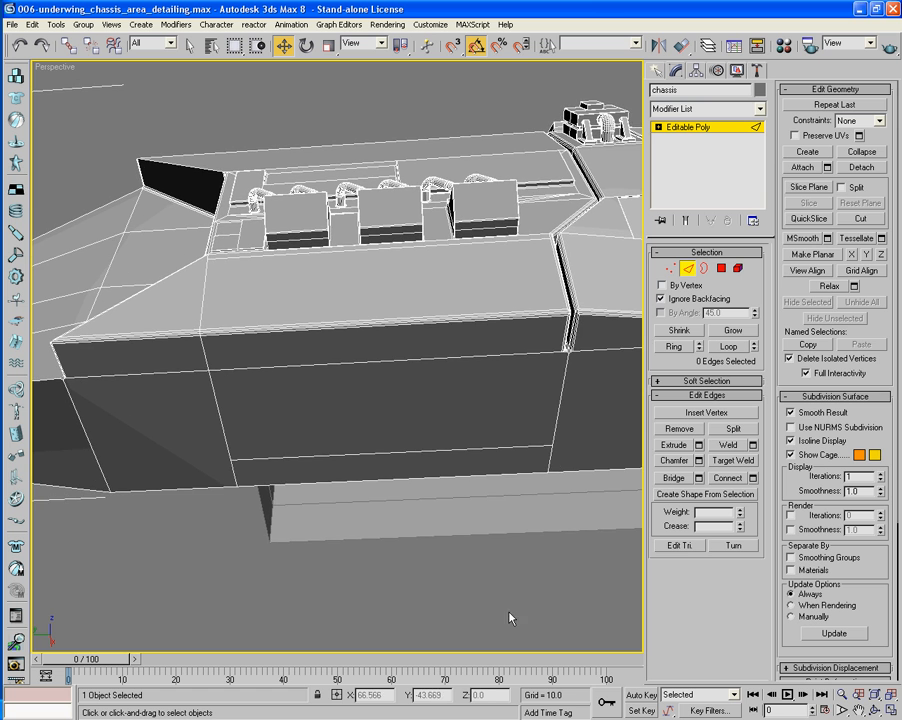
Step: Connect the seven lengthwise edges across the side and underside panels below the vent boxes with 1 segment at slide 0
middle_click_drag(499, 408, 525, 434, "alt")
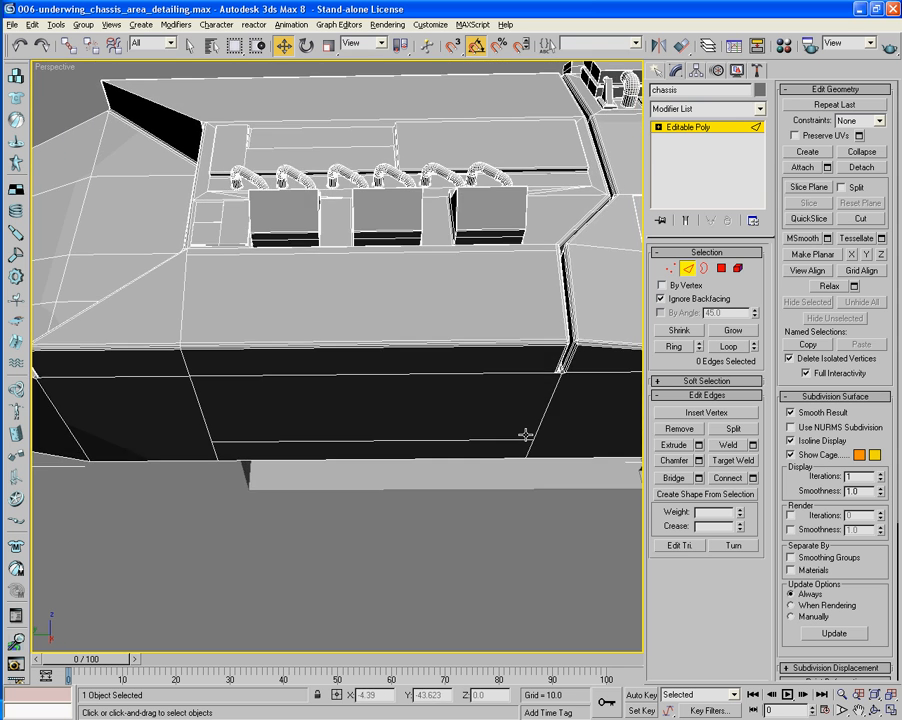
left_click(388, 254)
middle_click_drag(428, 337, 447, 459, "alt")
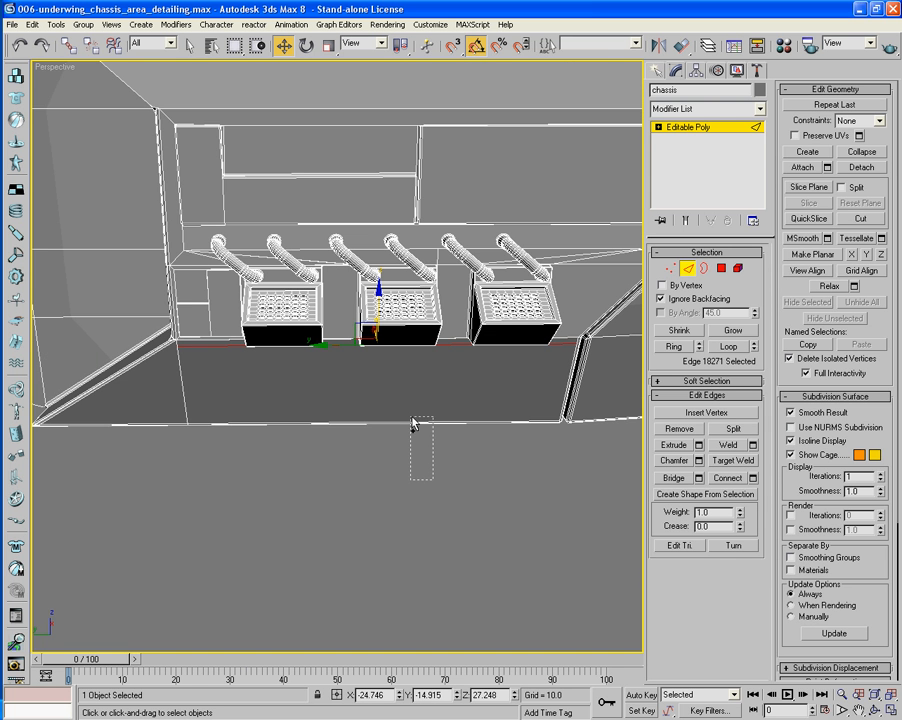
left_click_drag(412, 418, 409, 412, "ctrl")
middle_click_drag(430, 490, 433, 415, "alt")
left_click(396, 373, "ctrl")
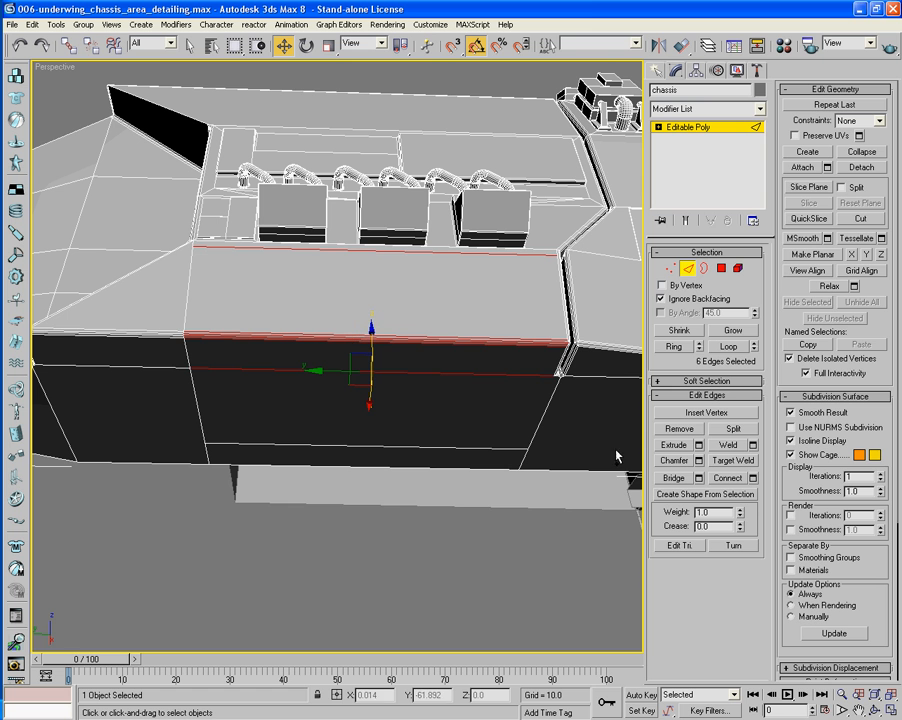
left_click(728, 479)
middle_click_drag(510, 523, 503, 527, "alt")
key("ctrl+z")
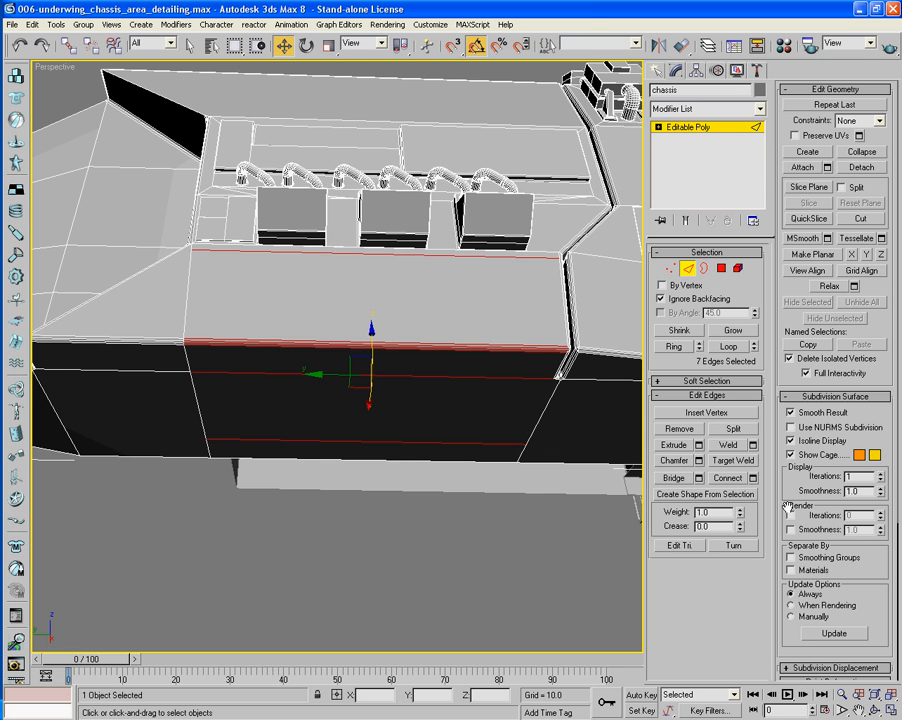
left_click(754, 478)
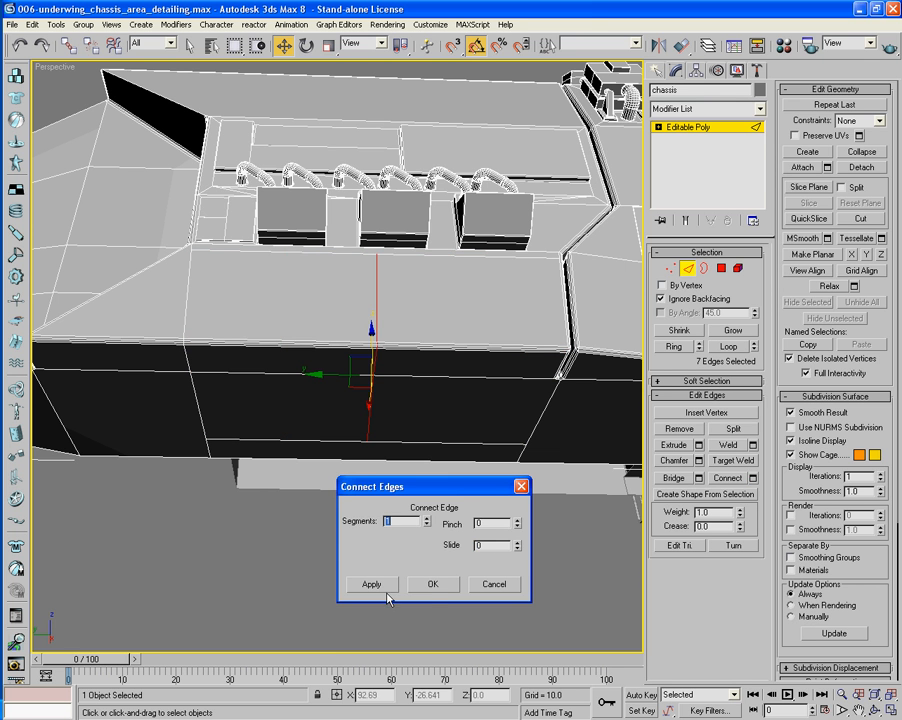
left_click(432, 586)
Step: Straighten the new crosswise edge line by scaling it down along X in the Left view
key("l")
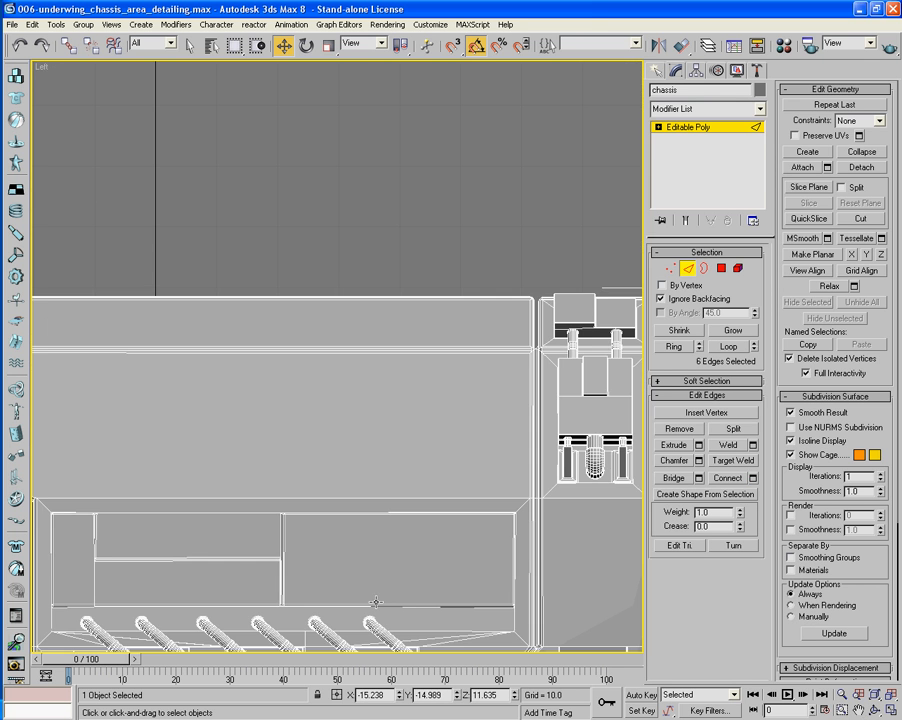
middle_click_drag(376, 602, 408, 513)
key("z")
scroll(392, 536, "down", 5)
left_click(328, 45)
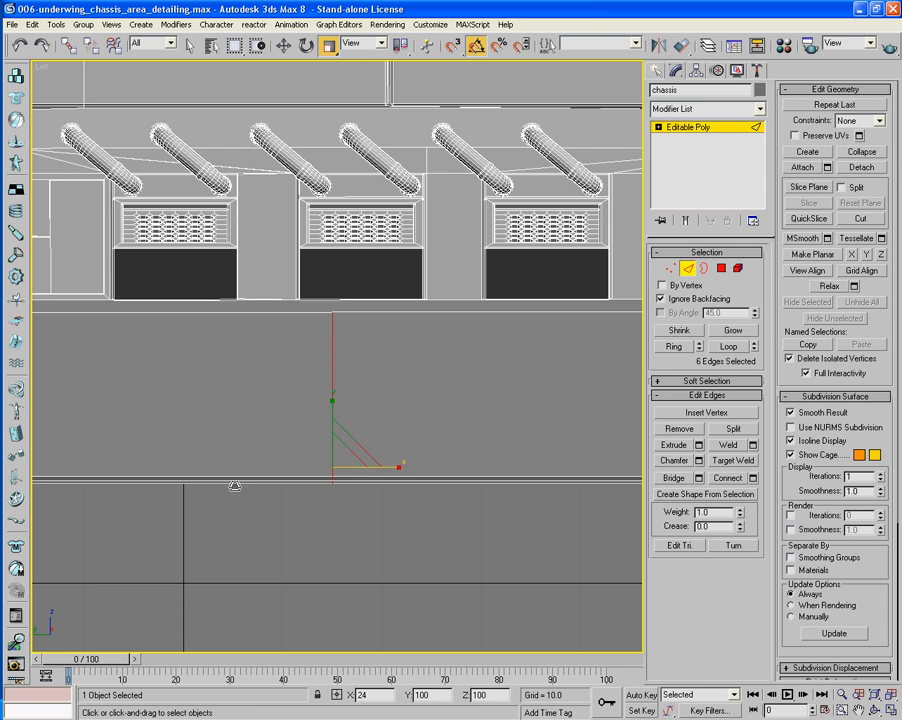
Step: Centre the new edge line beneath the middle vent box and chamfer it into two lines below the outer vent boxes
left_click(284, 45)
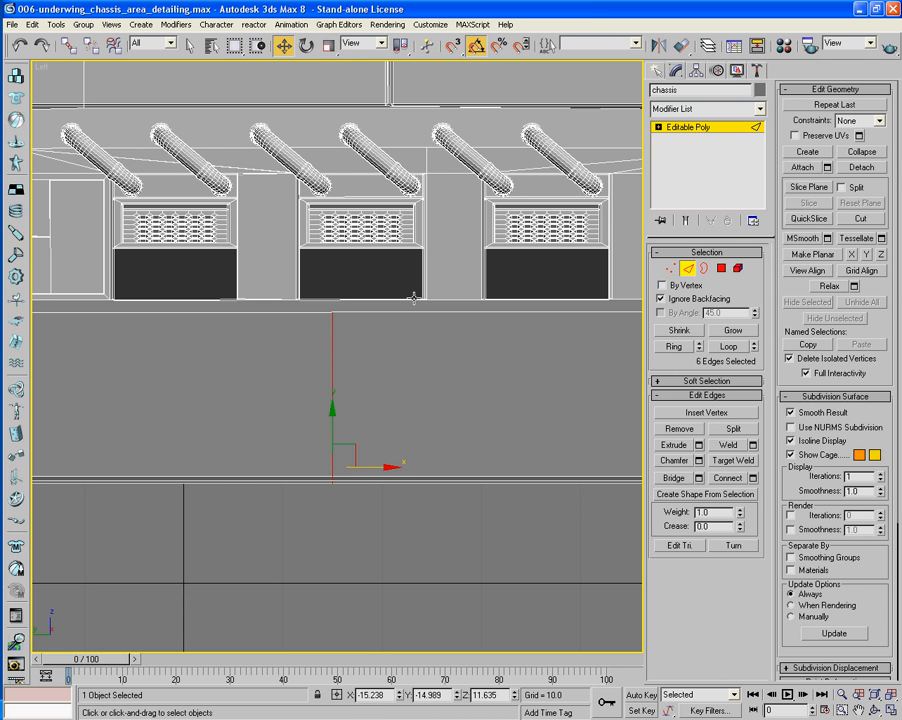
left_click_drag(387, 474, 414, 479)
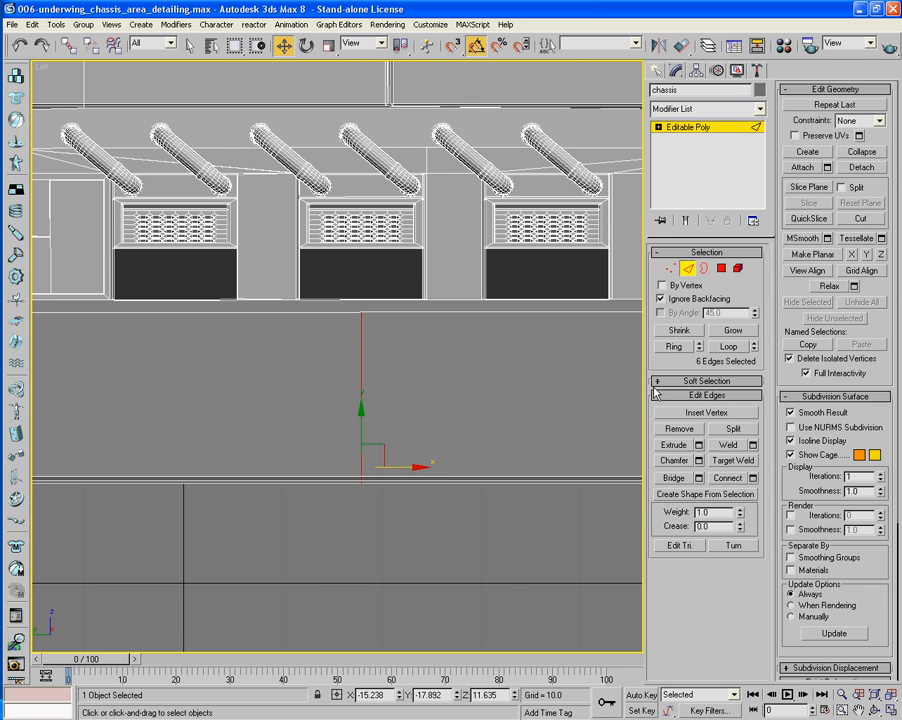
left_click(677, 462)
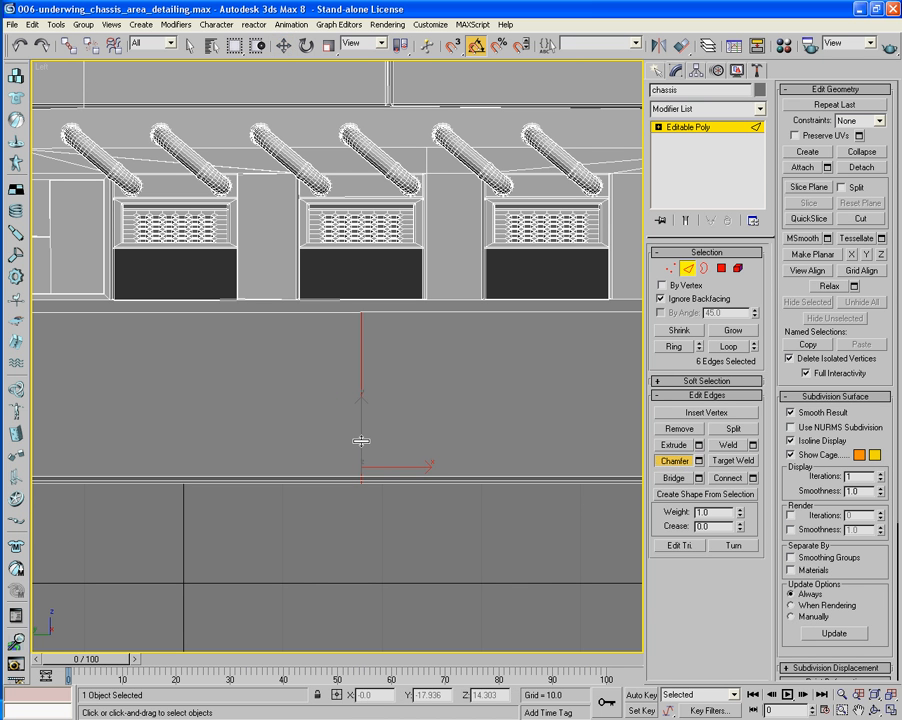
left_click_drag(361, 441, 353, 251)
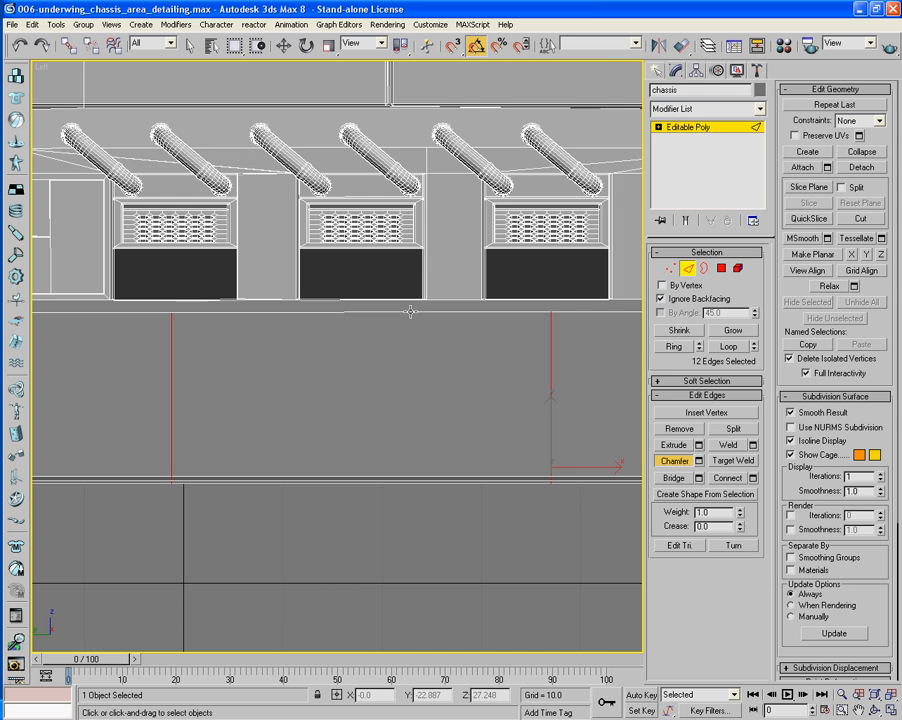
Step: Select the lengthwise edges between the two chamfered lines across the side panel, its lower rim and the underside in the Perspective view
left_click(409, 312)
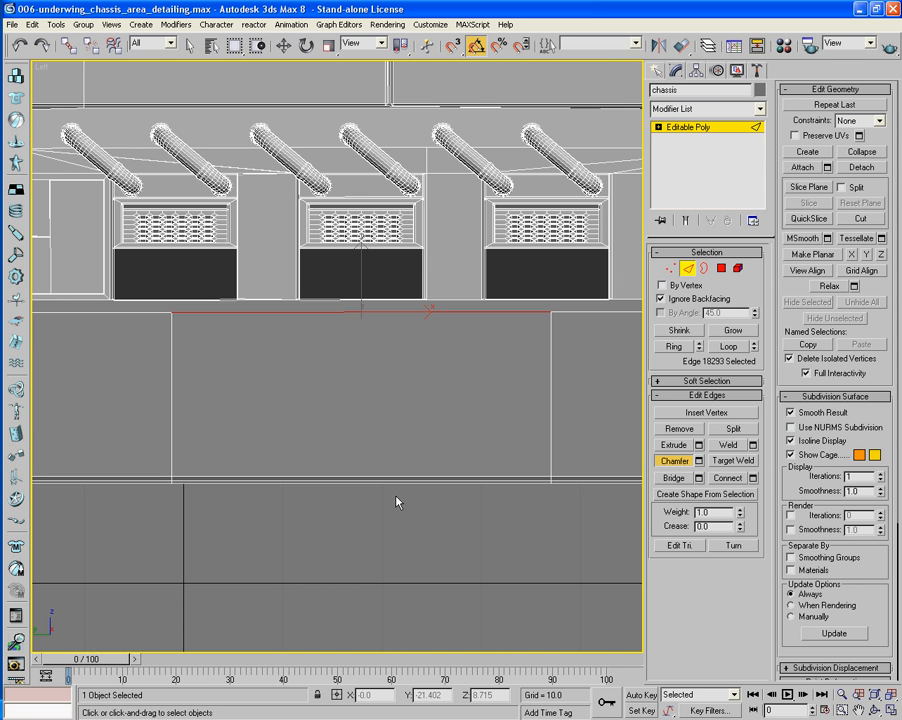
key("p")
middle_click_drag(364, 426, 412, 473, "alt")
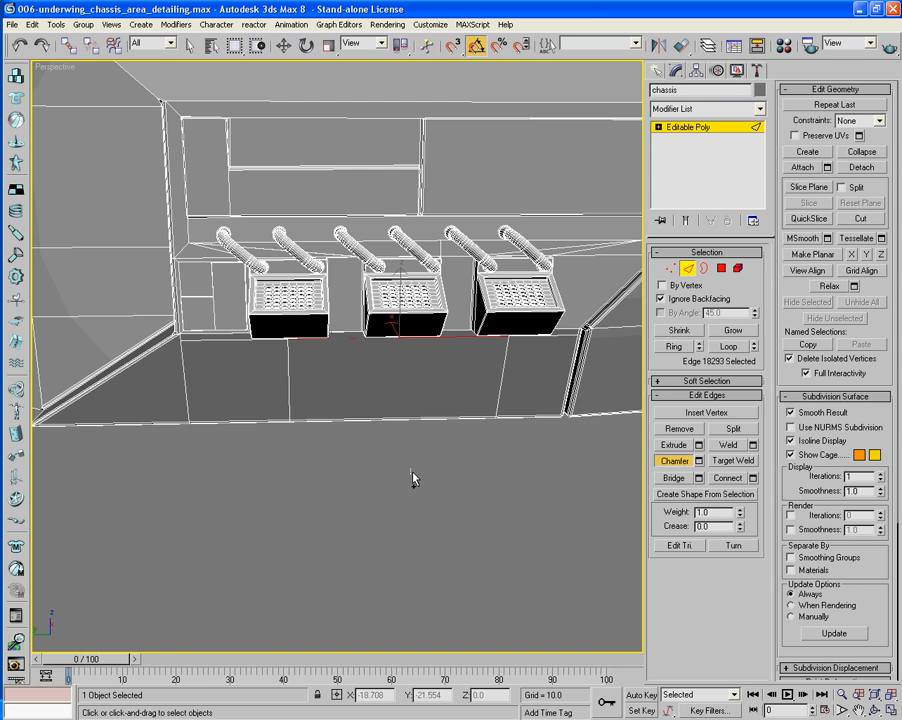
left_click_drag(411, 473, 400, 411, "ctrl")
middle_click_drag(407, 484, 391, 382, "alt")
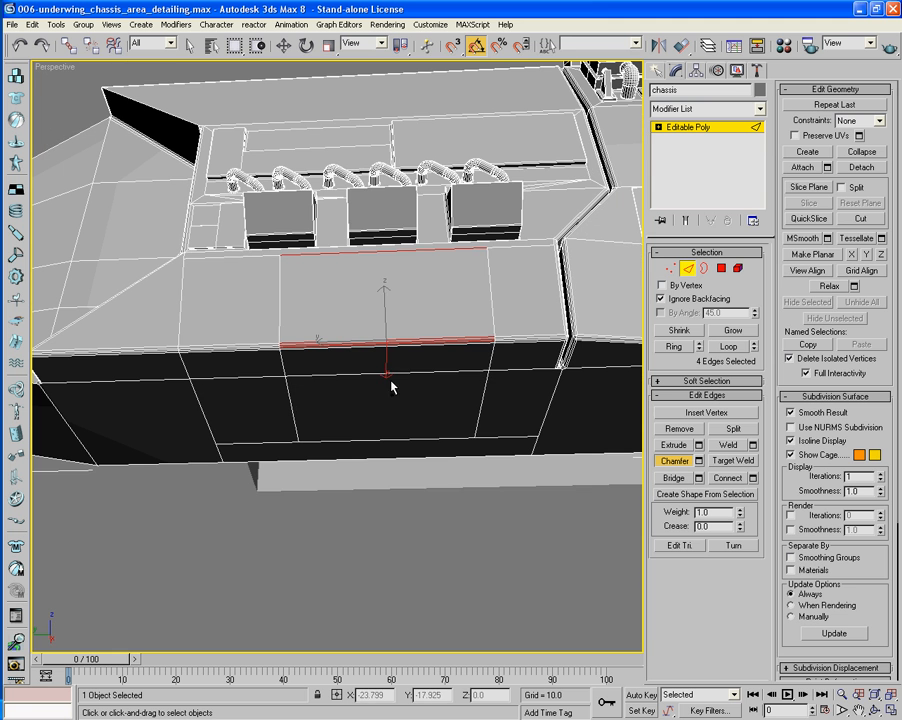
left_click(386, 374, "ctrl")
left_click(399, 442, "ctrl")
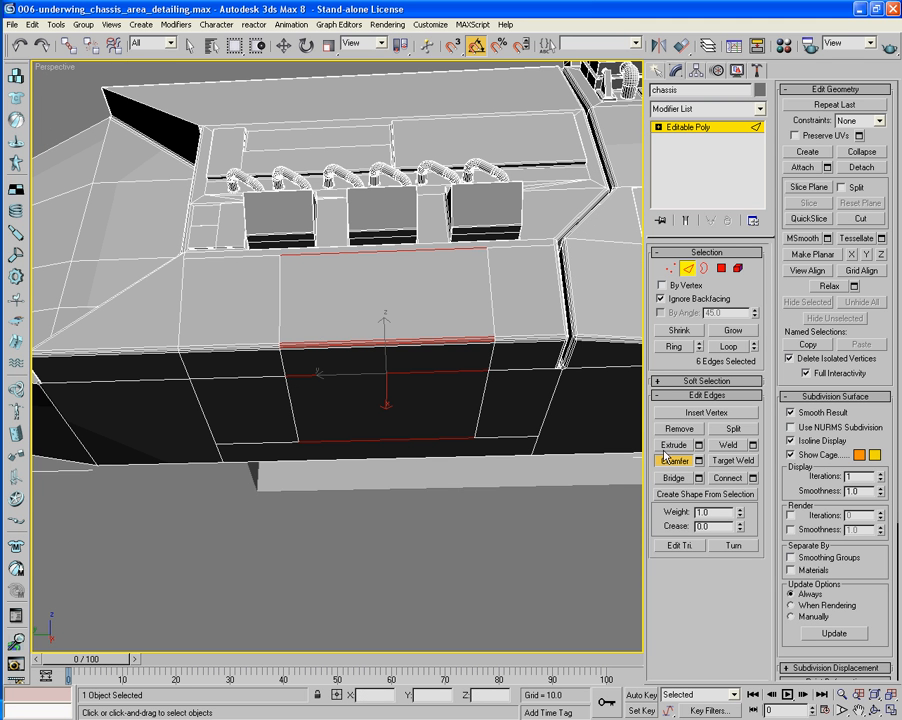
left_click(540, 560)
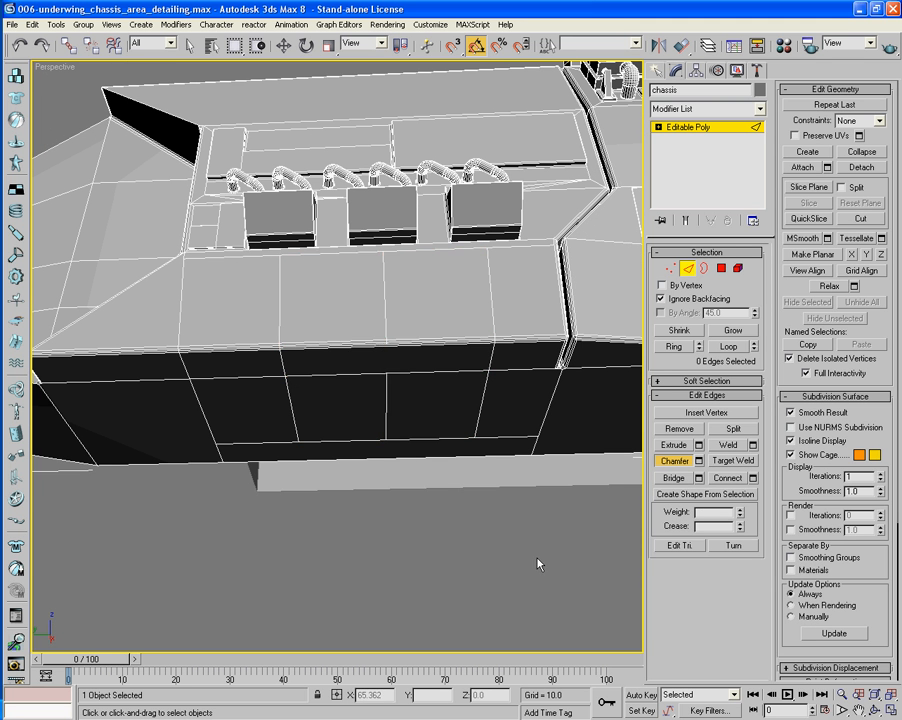
mouse_move(518, 560)
middle_mouse_down("alt")
mouse_move(497, 500)
mouse_move(491, 528)
middle_mouse_up("alt")
scroll(498, 500, "up", 4)
key("ctrl+z")
left_click(451, 262, "ctrl")
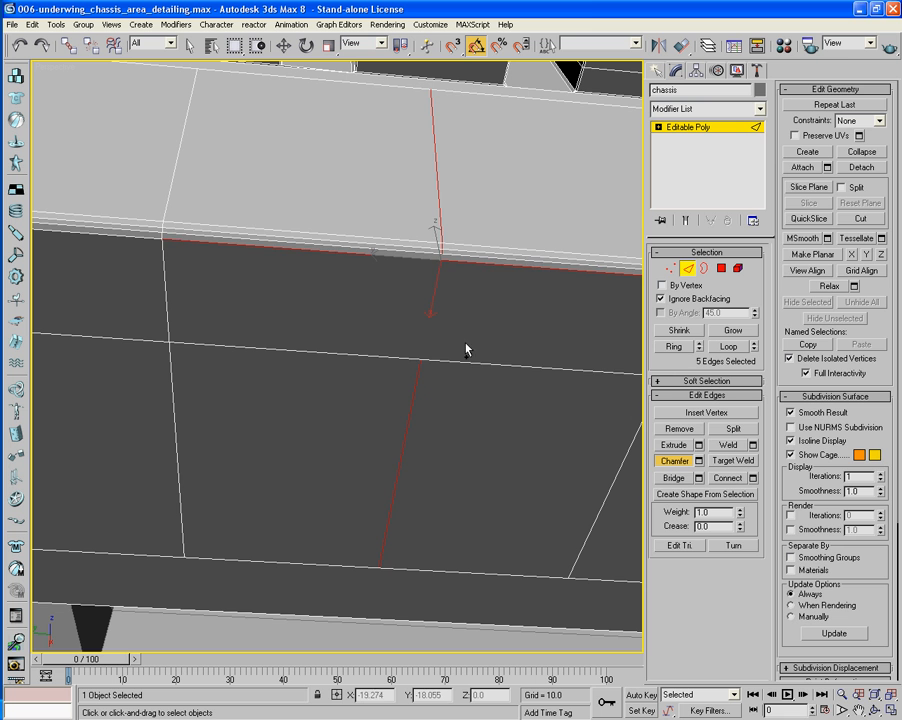
left_click(467, 359, "ctrl")
key("ctrl+z")
key("ctrl+z")
key("ctrl+z")
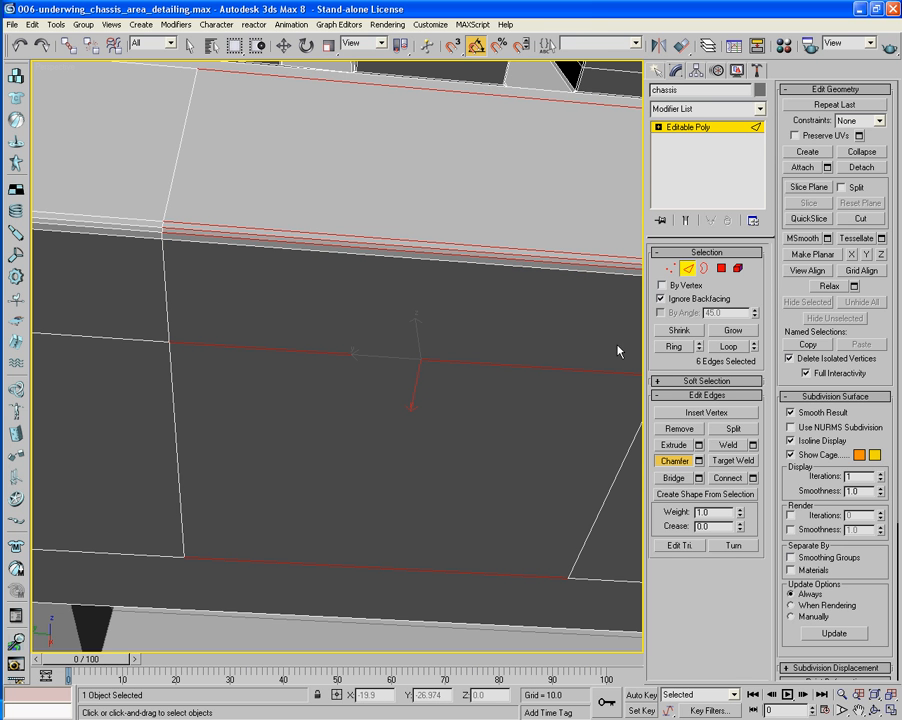
Step: Add the missed edge at the top of the underside panel to the selection and connect the edges with a centre line
left_click(526, 268, "ctrl")
left_click(741, 479)
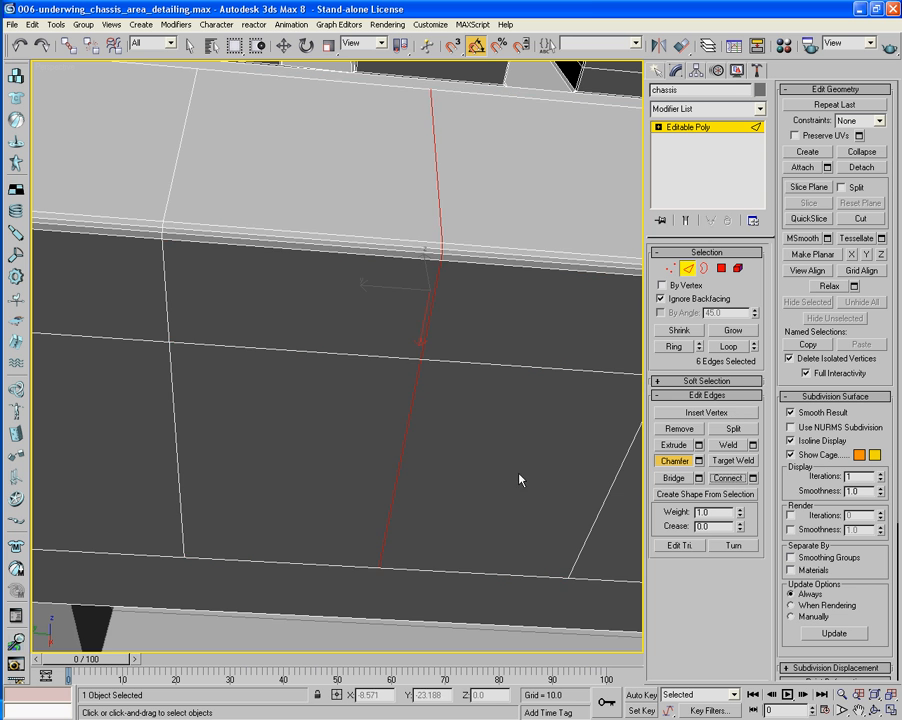
Step: Select the full loops of the three crosswise lines below the vent boxes and chamfer each into a pair of parallel lines
middle_click_drag(519, 478, 422, 418, "alt")
scroll(422, 418, "down", 3)
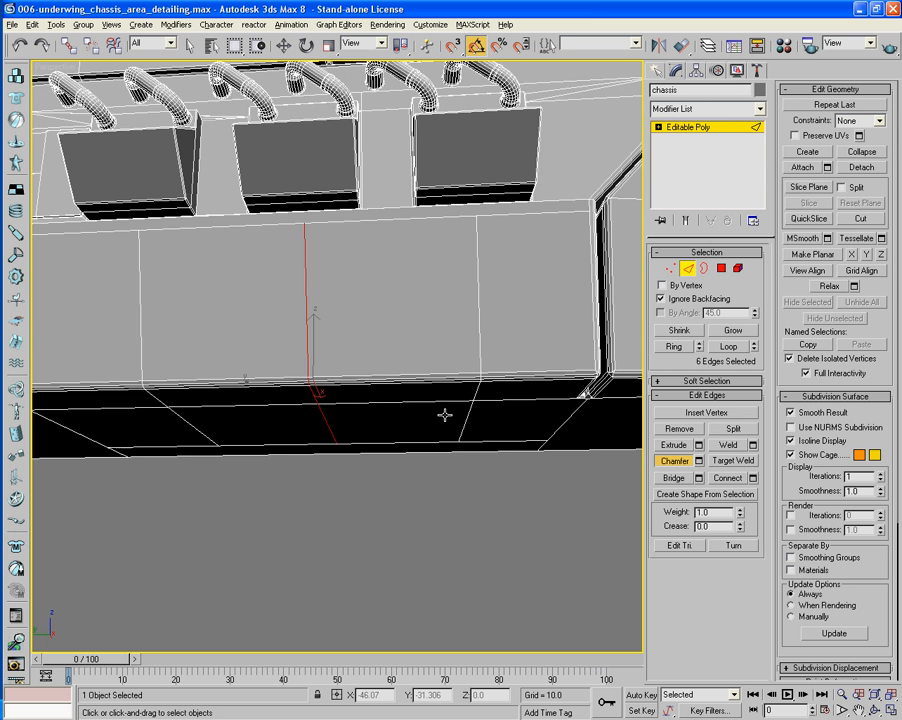
left_click(449, 311)
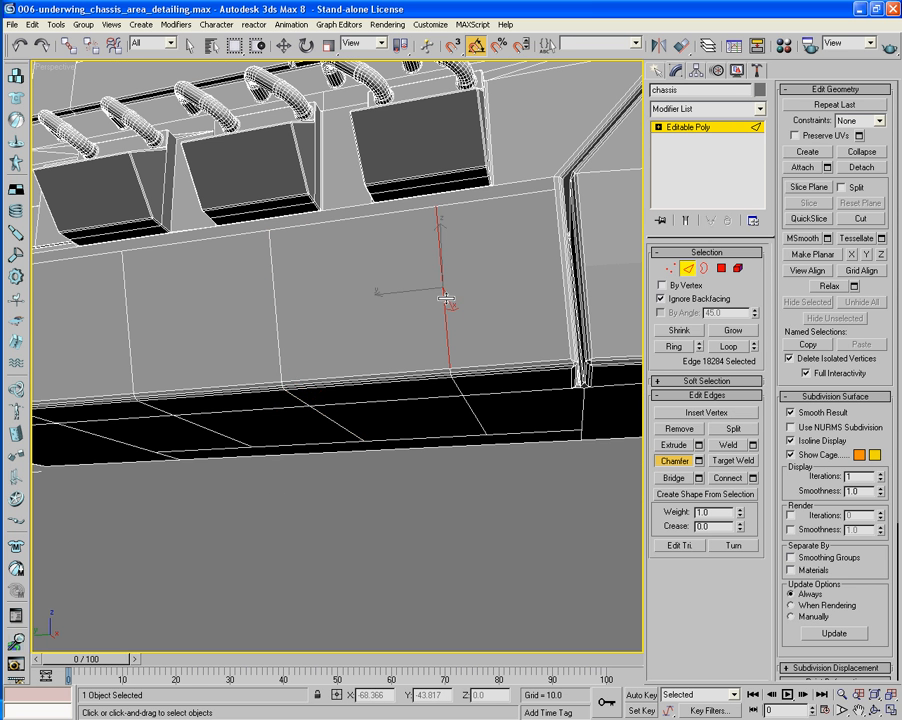
left_click(276, 314, "ctrl")
left_click(128, 322, "ctrl")
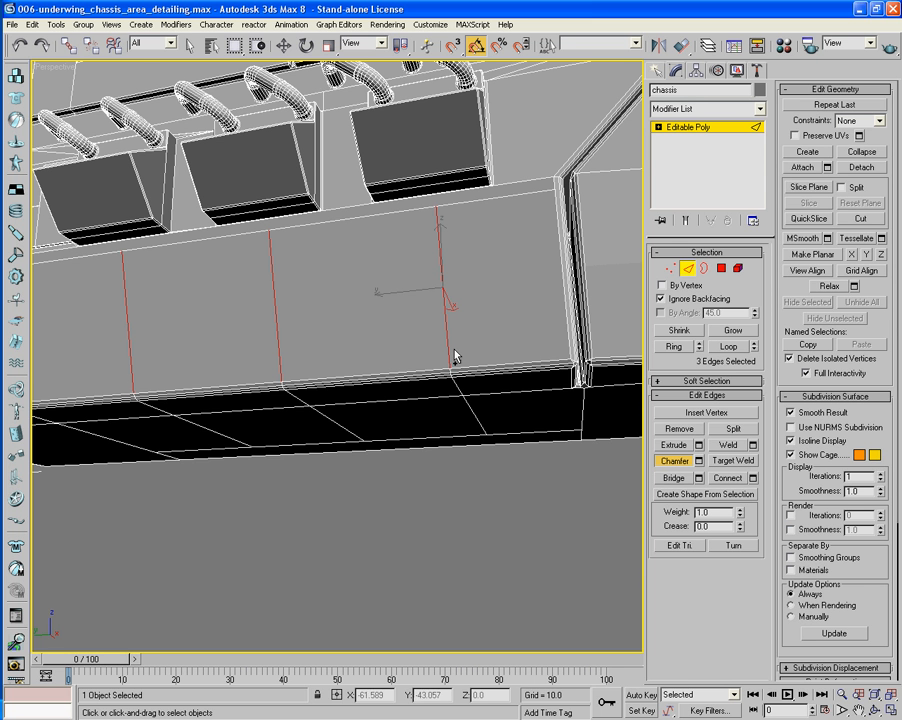
left_click(728, 346)
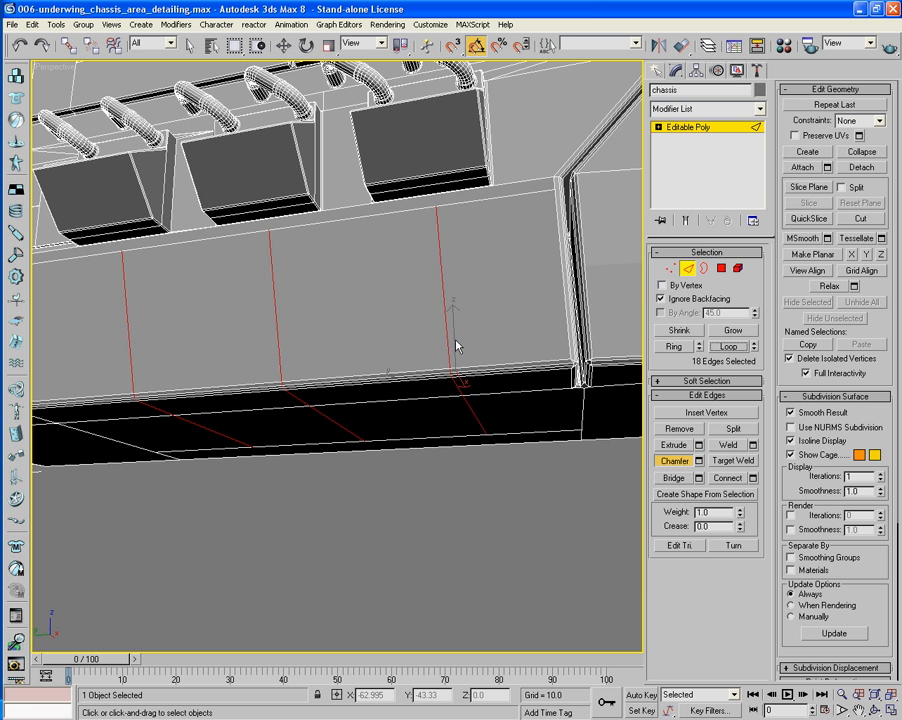
left_click_drag(446, 337, 446, 328)
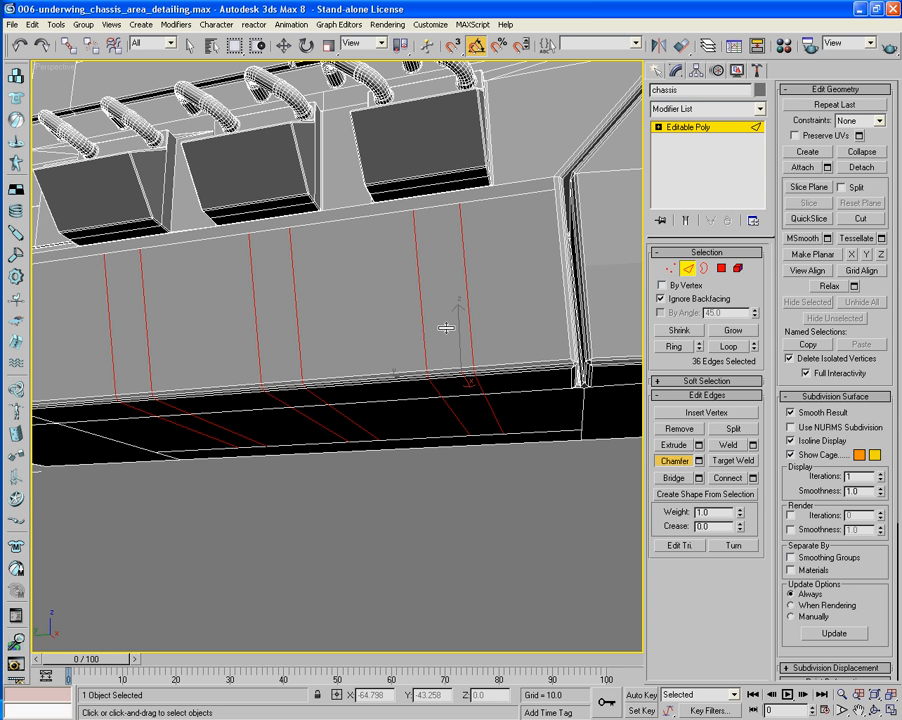
Step: Select the seven underside polygons that form the three crosswise strips and the long inner strip joining them
middle_click_drag(554, 494, 503, 507, "alt")
middle_click_drag(576, 548, 425, 491, "alt")
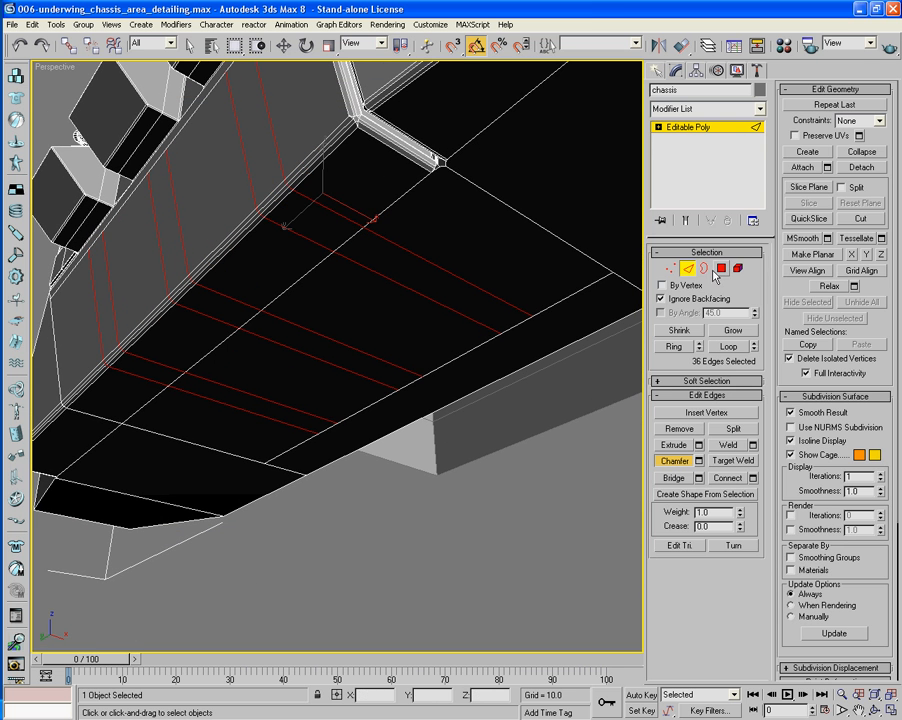
left_click(721, 268)
key("w")
left_click(497, 328)
left_click(324, 276, "ctrl")
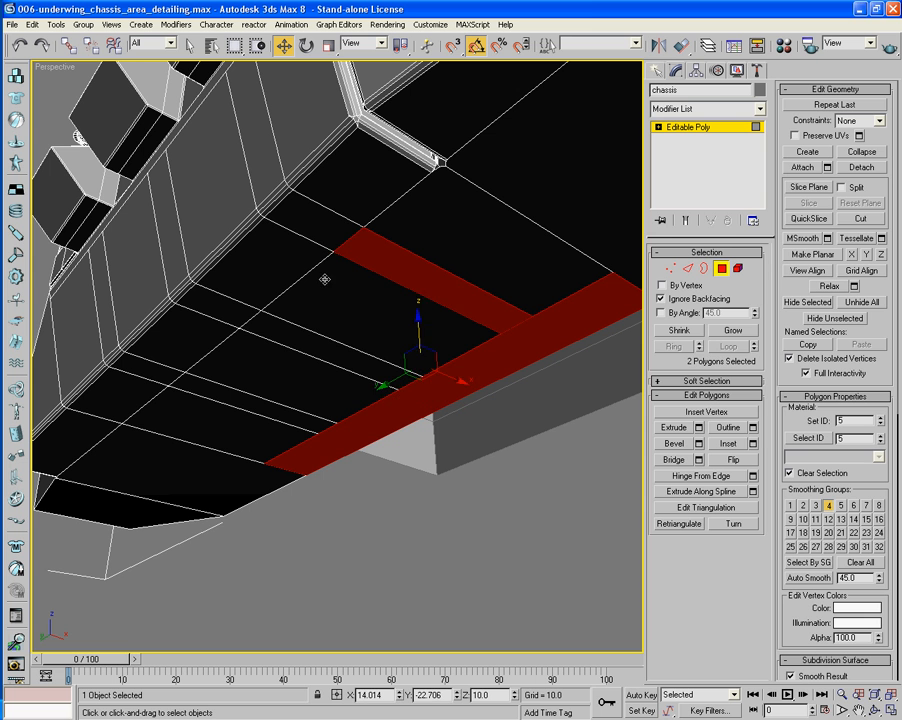
left_click(312, 222, "ctrl")
left_click(357, 364, "ctrl")
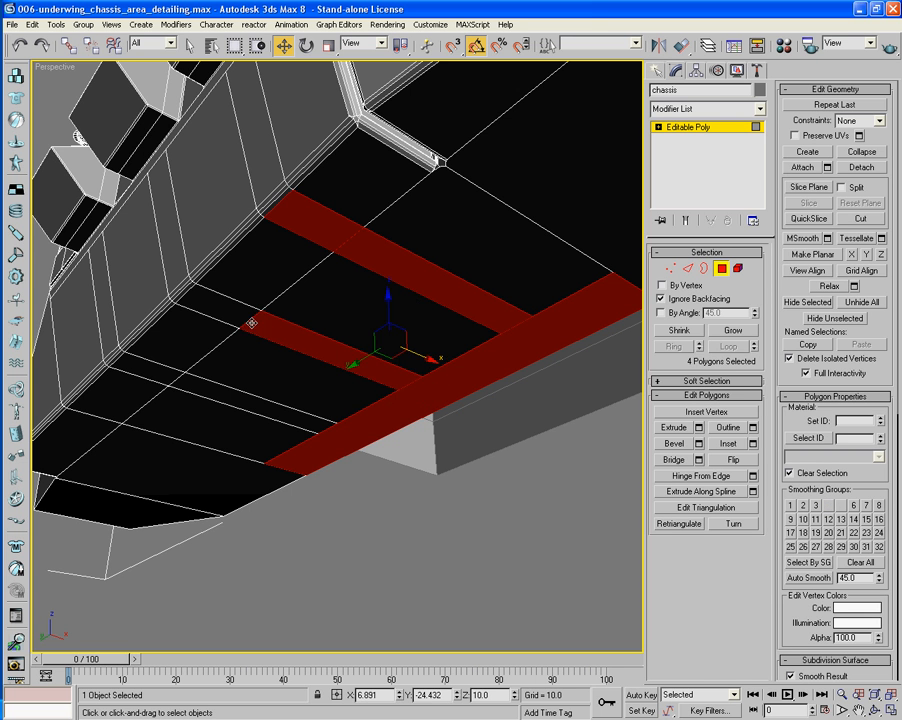
left_click(233, 325, "ctrl")
left_click(152, 378, "ctrl")
left_click(209, 399, "ctrl")
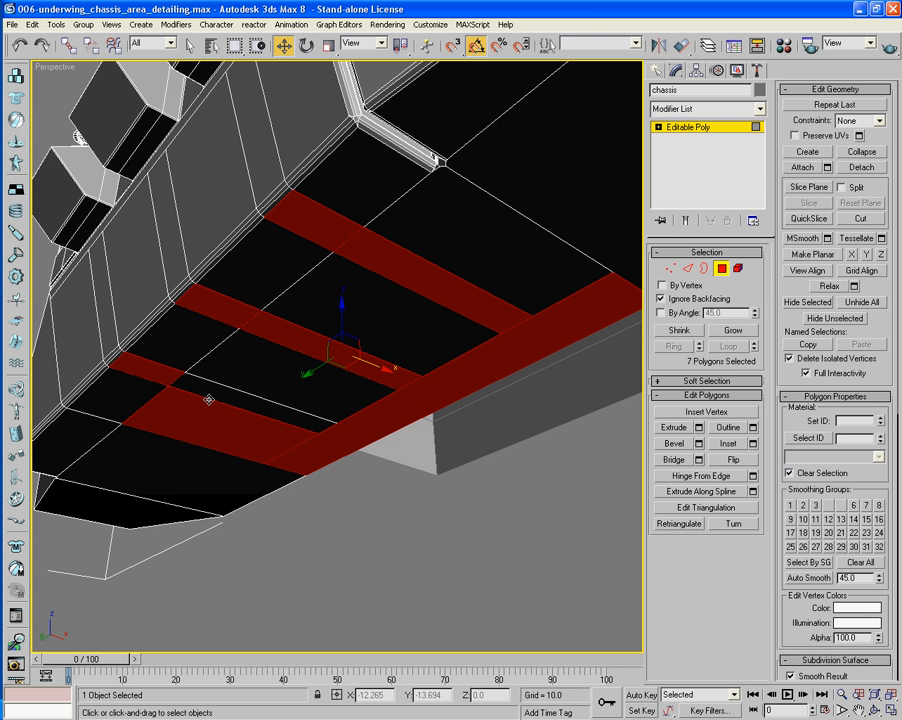
left_click(209, 414, "ctrl")
left_click(225, 400, "ctrl")
Step: Extrude the selected underside strips outward by about 0.57
middle_click_drag(255, 396, 258, 410, "alt")
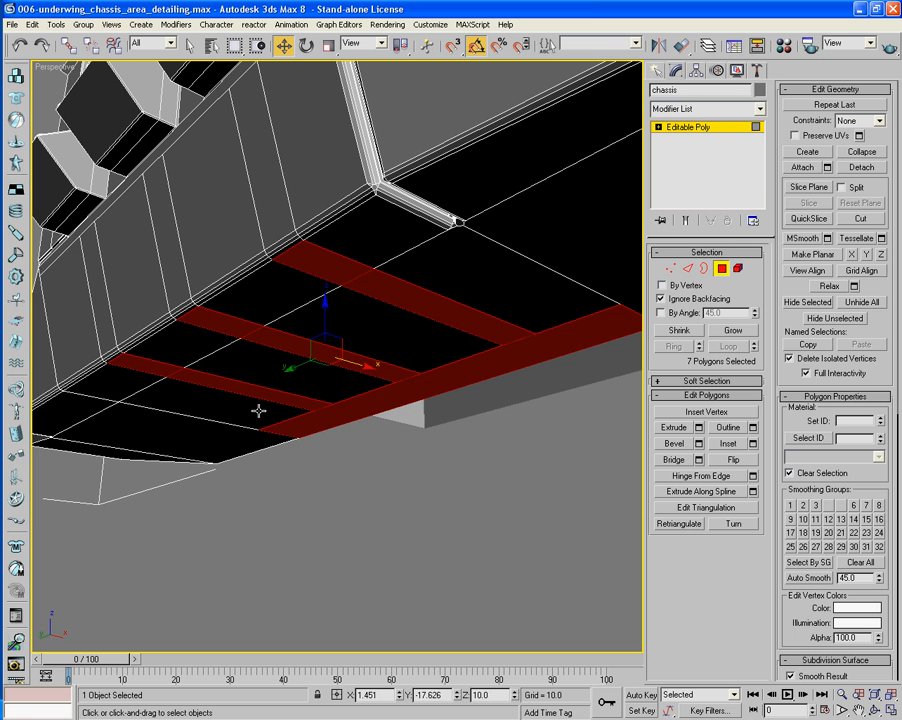
left_click(675, 428)
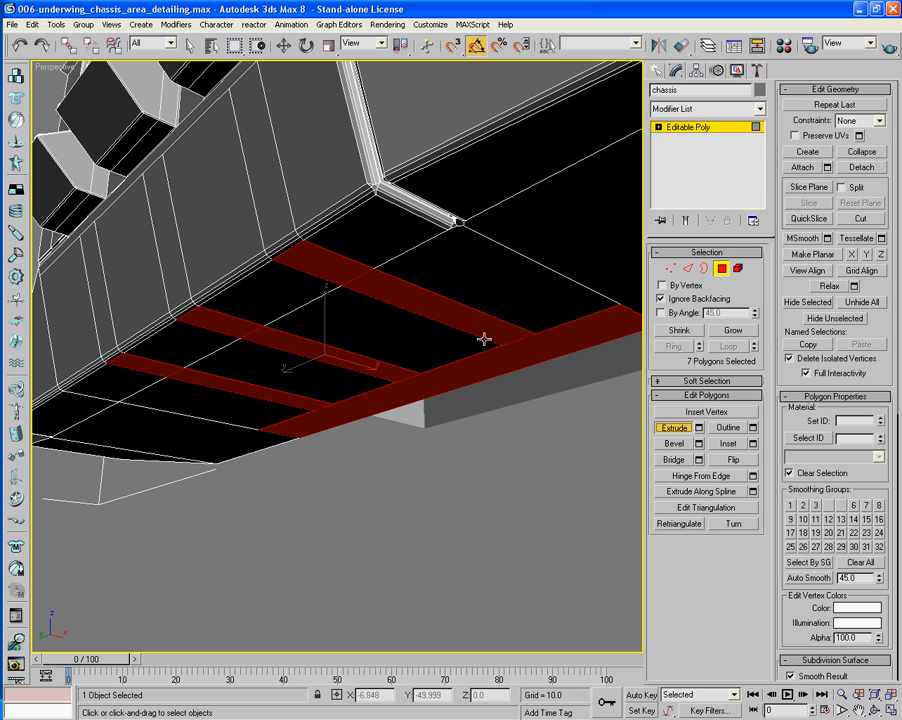
left_click_drag(479, 330, 481, 326)
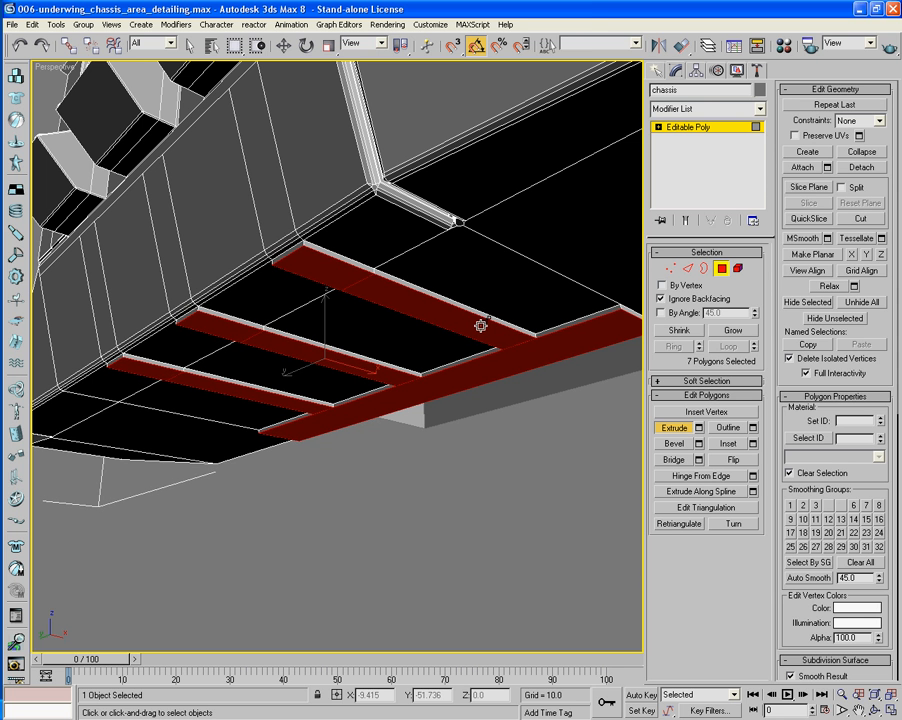
Step: Select the three strip polygons on the side panel below the vent boxes and extrude them by 0.573
left_click(249, 166)
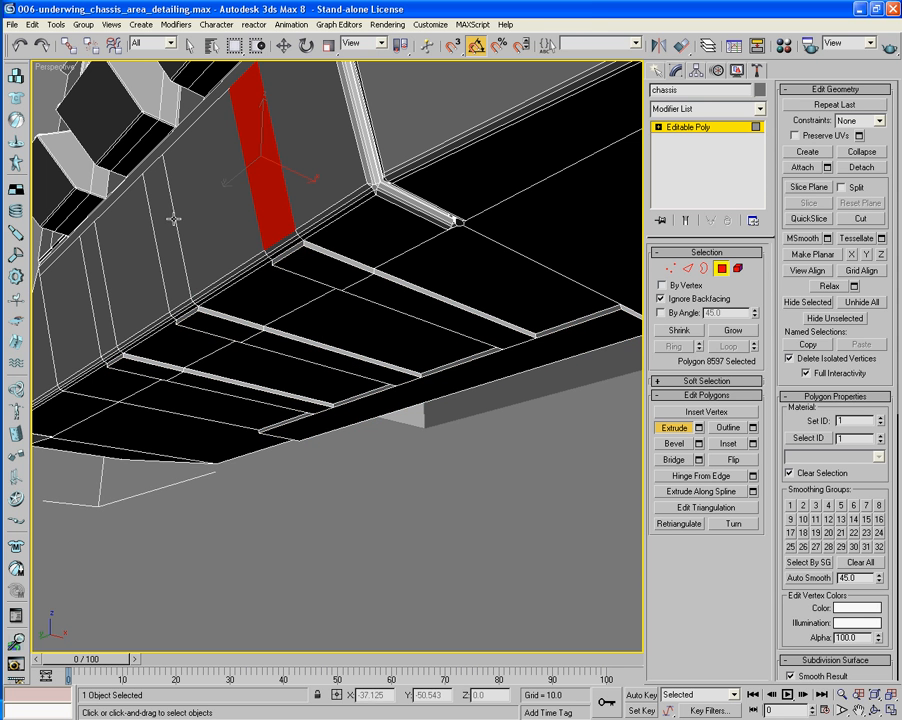
left_click(172, 218, "ctrl")
left_click(95, 270, "ctrl")
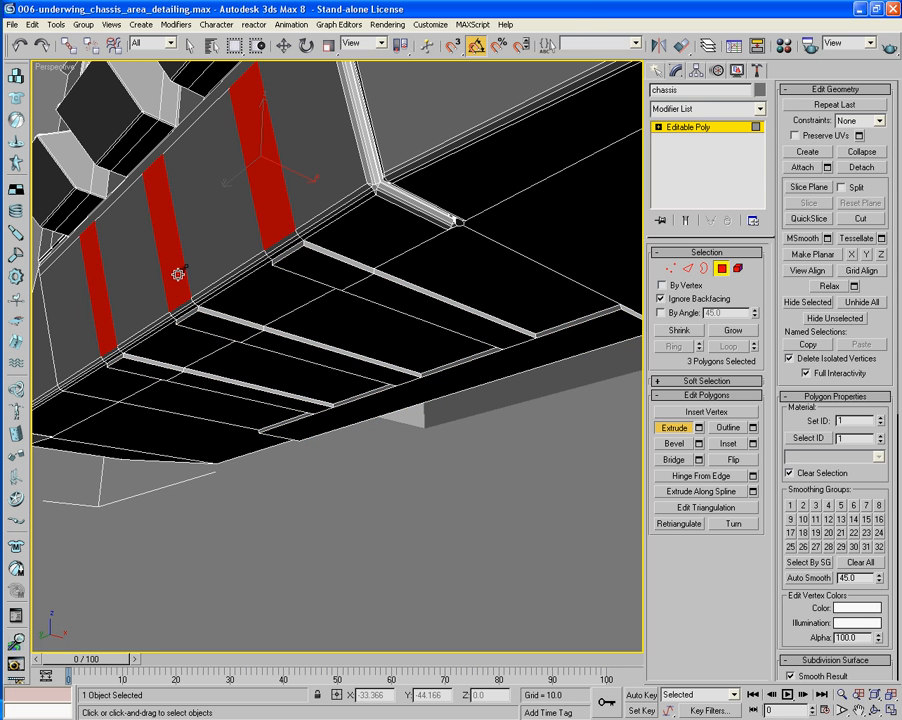
left_click(700, 428)
left_click(430, 571)
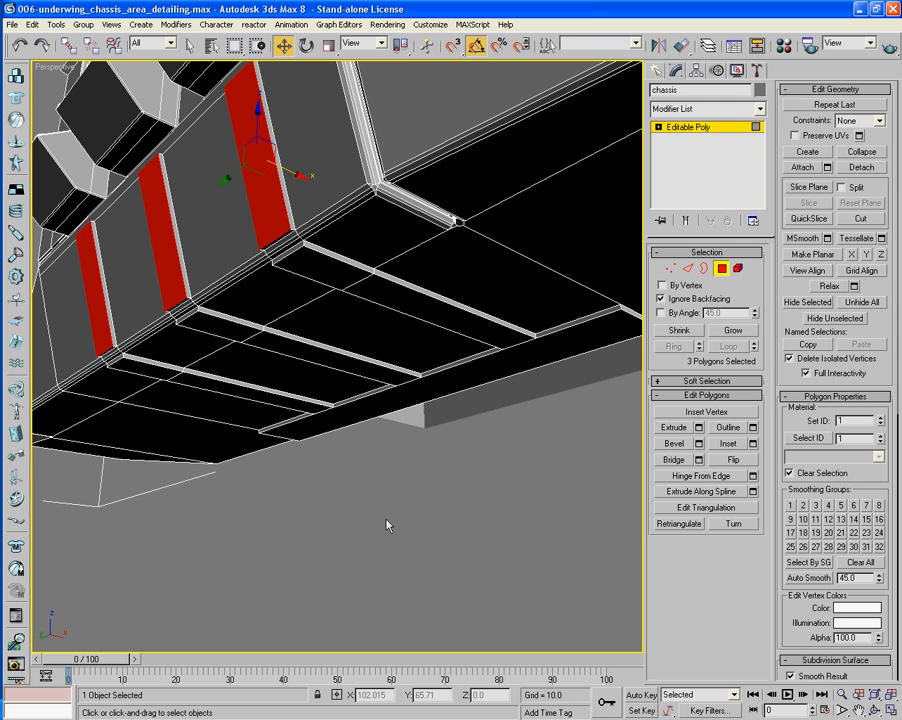
Step: Select the middle lower-rim polygon of each of the three strips and extrude them as a group by 0.573
middle_click_drag(389, 525, 357, 398, "alt")
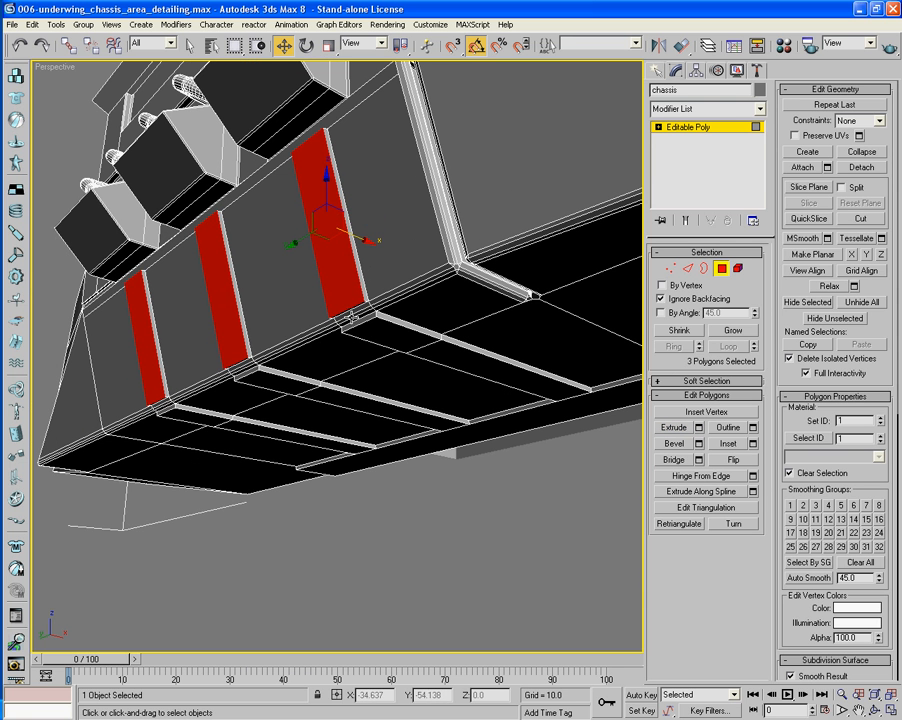
left_click(352, 317)
left_click(250, 365, "ctrl")
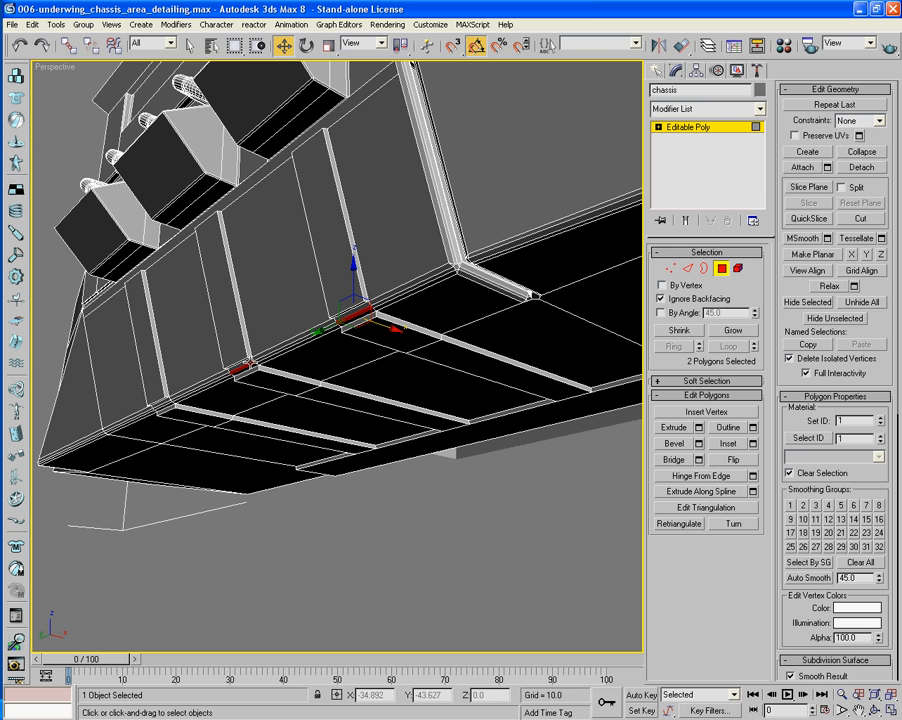
middle_click_drag(251, 379, 347, 292)
scroll(347, 292, "up", 2)
left_click(218, 299, "ctrl")
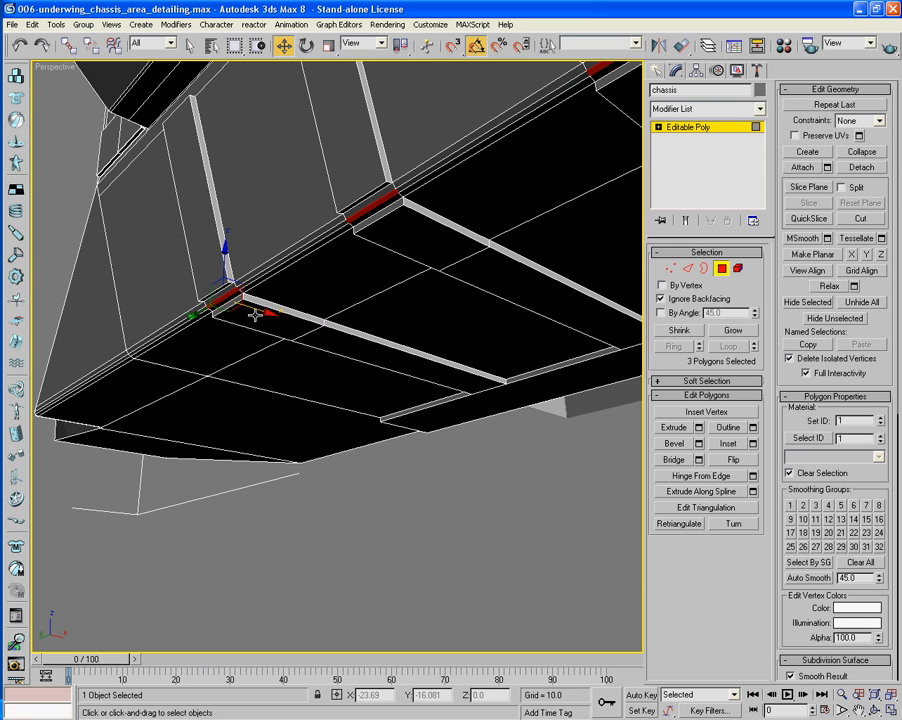
left_click(700, 428)
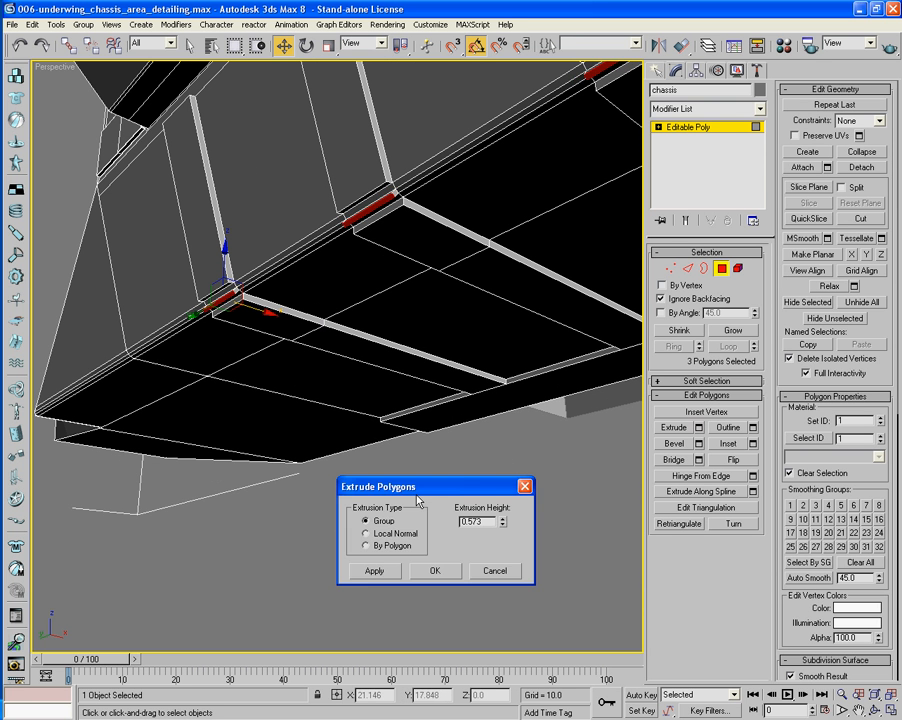
left_click(453, 569)
Step: Delete the three polygons lining the gap between the middle strip's side section and its extruded rim piece
middle_click_drag(451, 468, 453, 487, "alt")
middle_click_drag(446, 468, 436, 609)
scroll(441, 485, "up", 4)
mouse_move(436, 609)
middle_mouse_down("alt")
mouse_move(412, 561)
mouse_move(445, 608)
middle_mouse_up("alt")
scroll(413, 564, "up", 3)
left_click(410, 372)
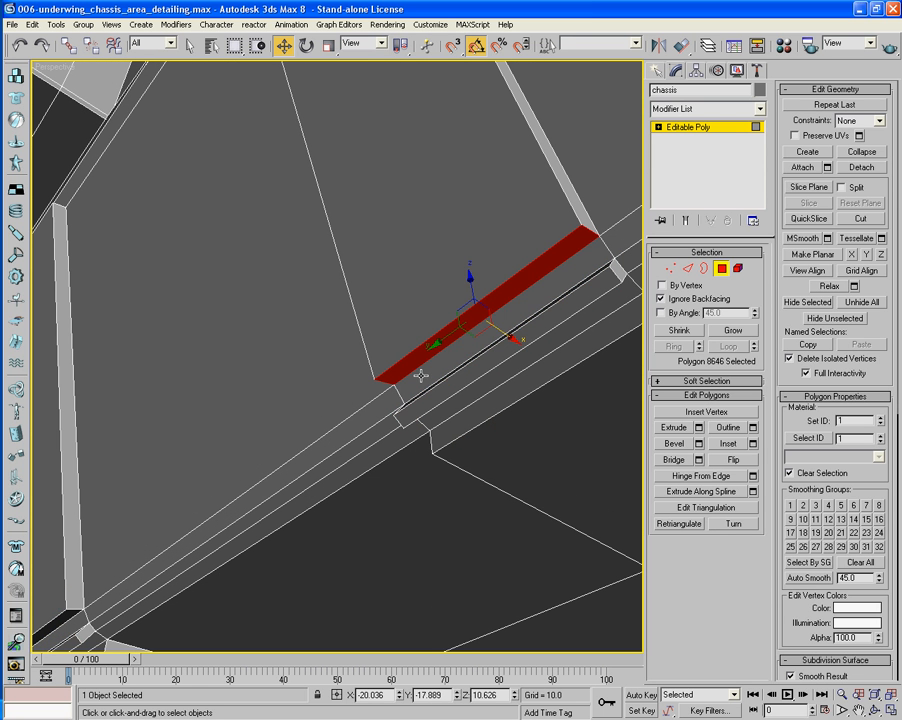
key("ctrl+z")
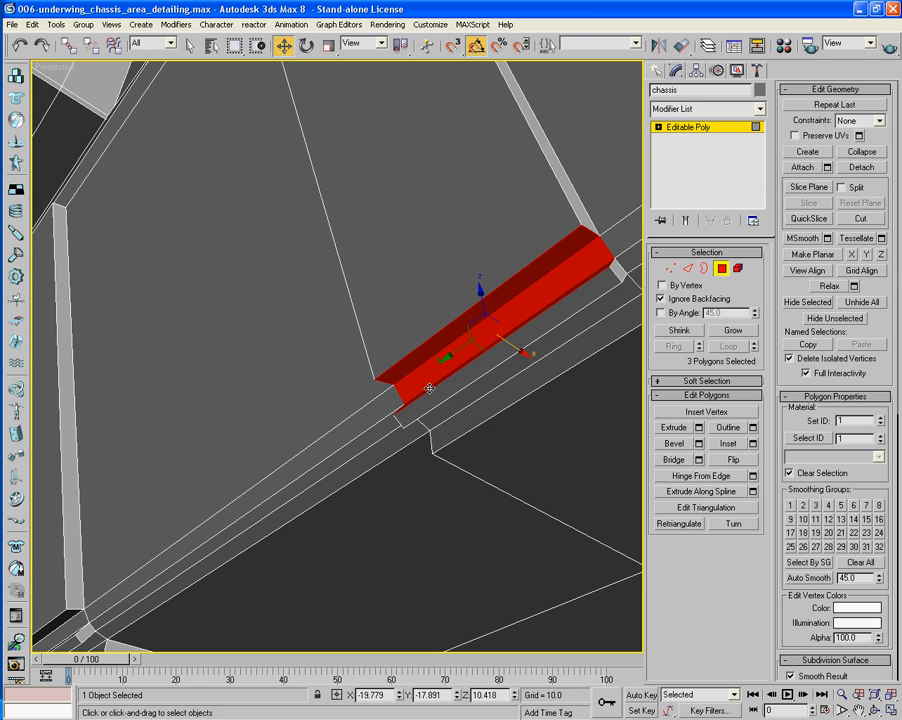
key("Delete")
Step: Select the facing border edges of the middle strip's upper gap, including both ends, and bridge them
middle_click_drag(515, 332, 494, 373, "alt")
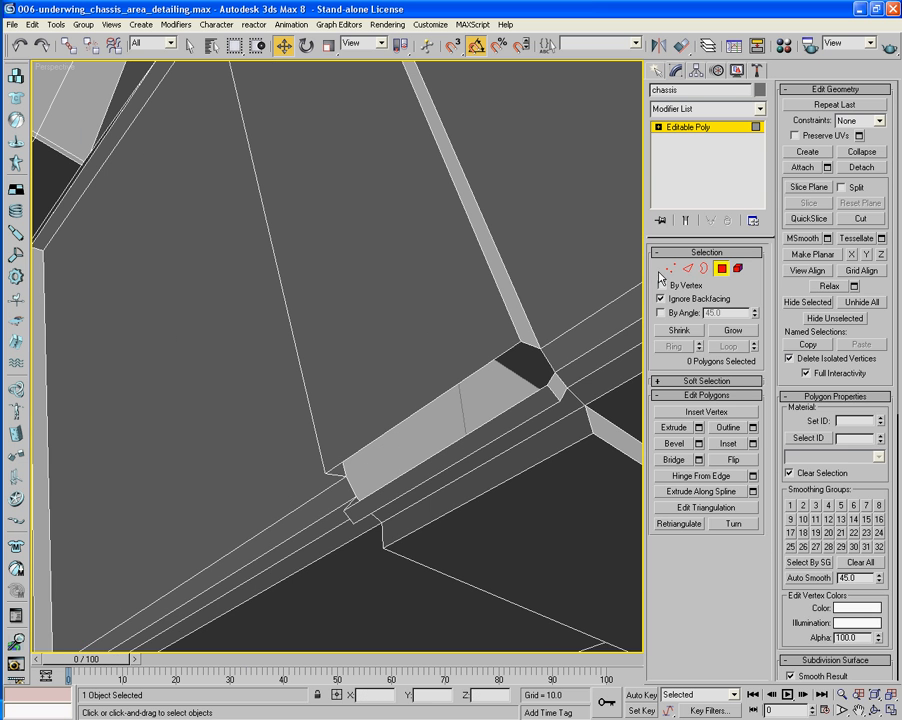
left_click(688, 268)
left_click(550, 377)
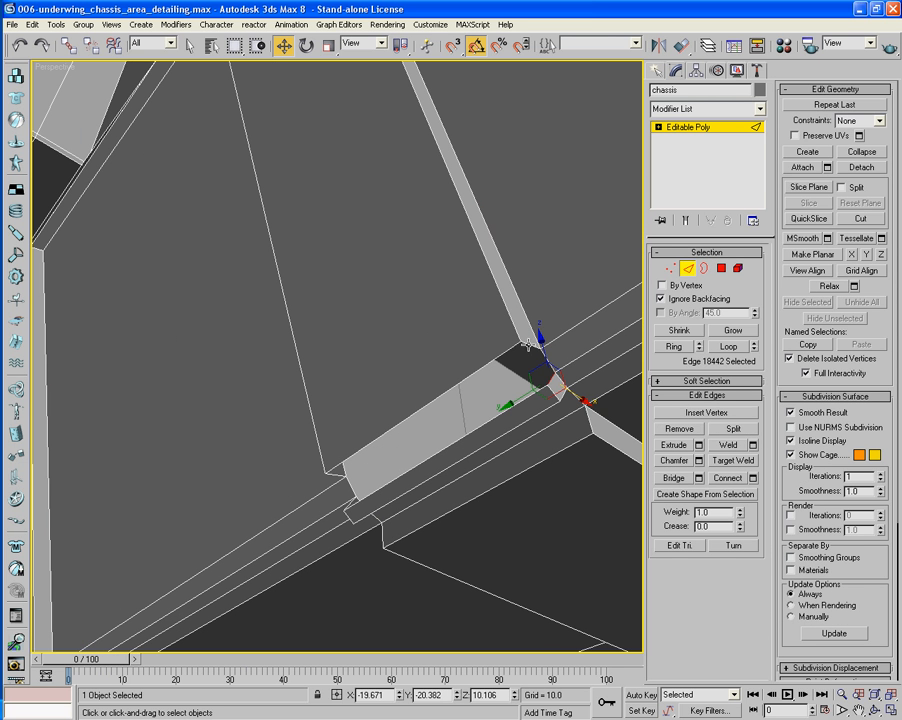
left_click(530, 366, "ctrl")
left_click(516, 360, "ctrl")
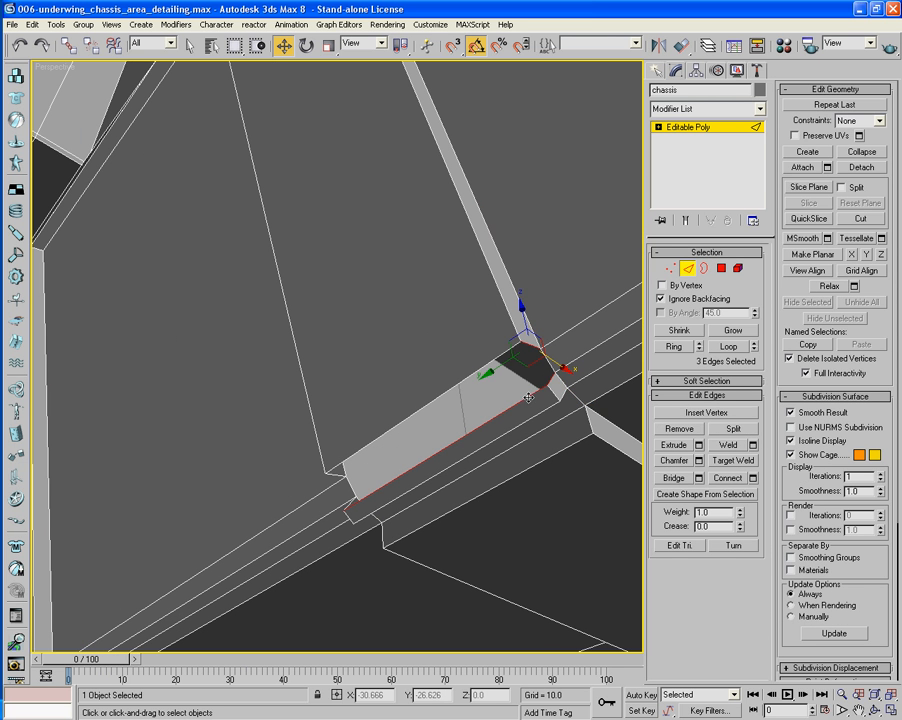
left_click(491, 361, "ctrl")
middle_click_drag(491, 361, 481, 557, "alt")
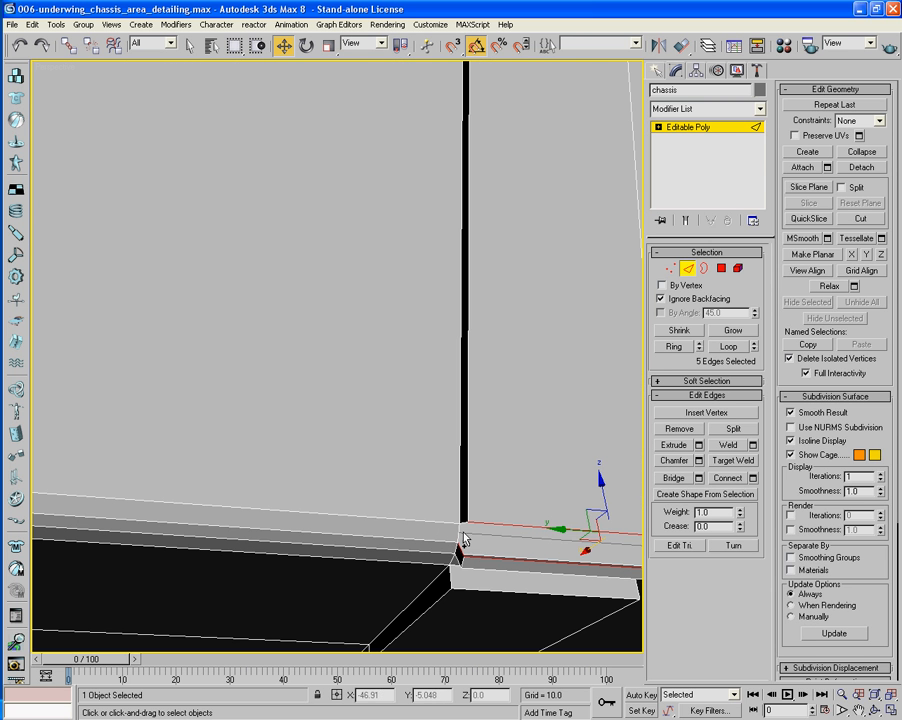
left_click(461, 535, "ctrl")
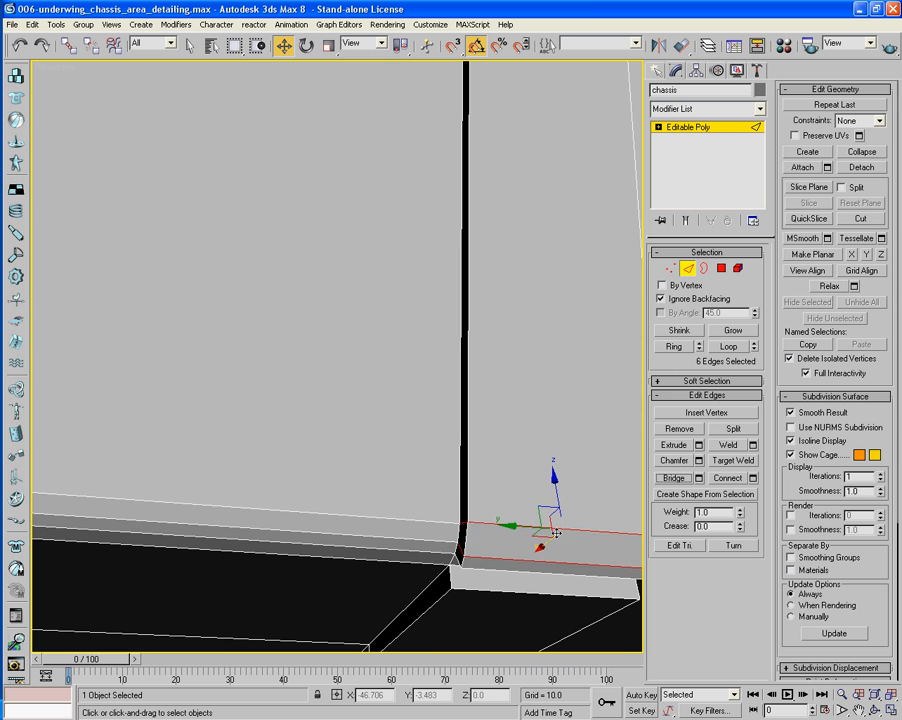
Step: Delete the three polygons lining the gap between the middle strip's rim piece and its underside section
middle_click_drag(502, 605, 433, 436)
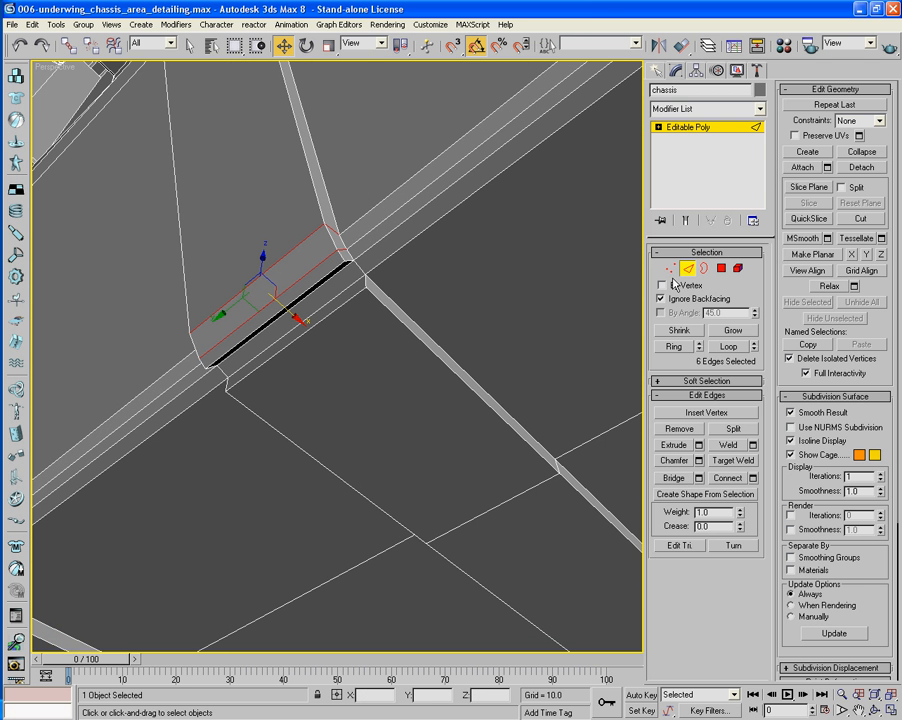
left_click(721, 268, "ctrl")
left_click(334, 273)
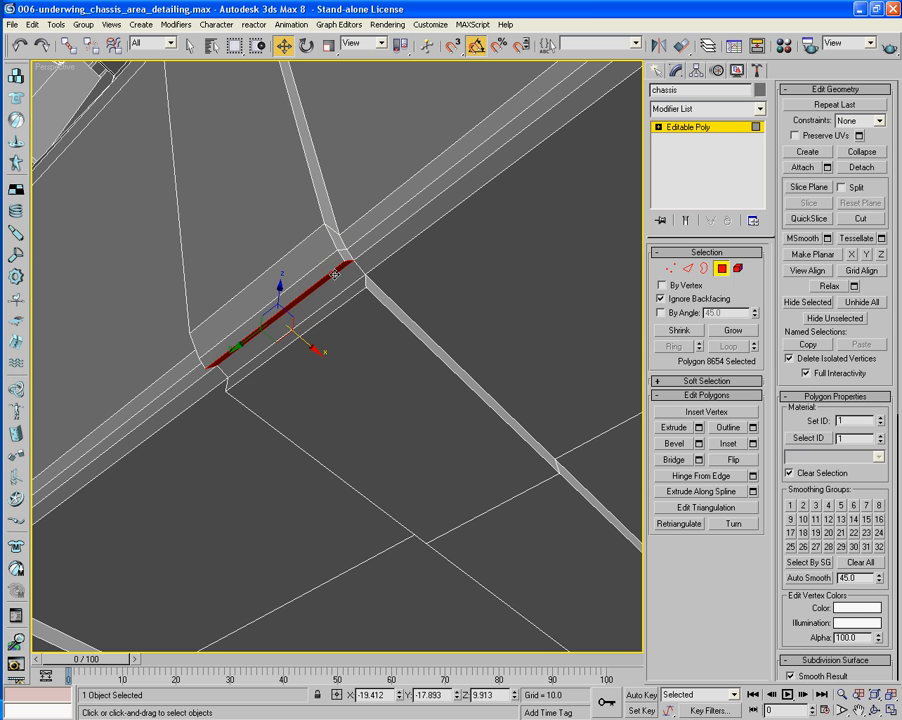
left_click(341, 281, "ctrl")
left_click(347, 291, "ctrl")
key("Delete")
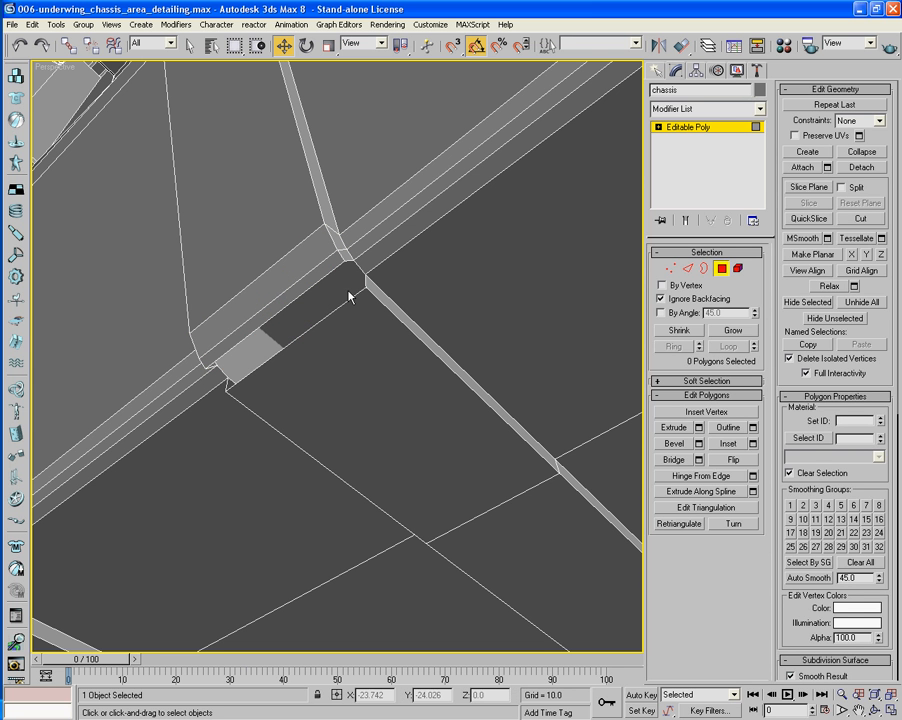
Step: Select the facing border edges of the middle strip's lower gap, including both ends, and bridge them
left_click(688, 268)
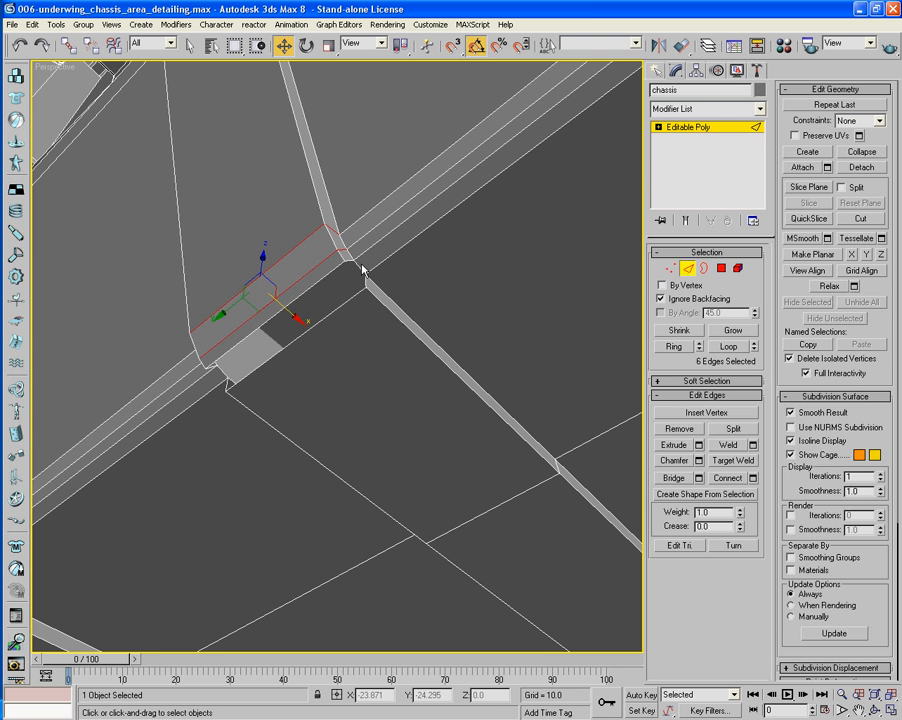
left_click(359, 277)
left_click(365, 284, "ctrl")
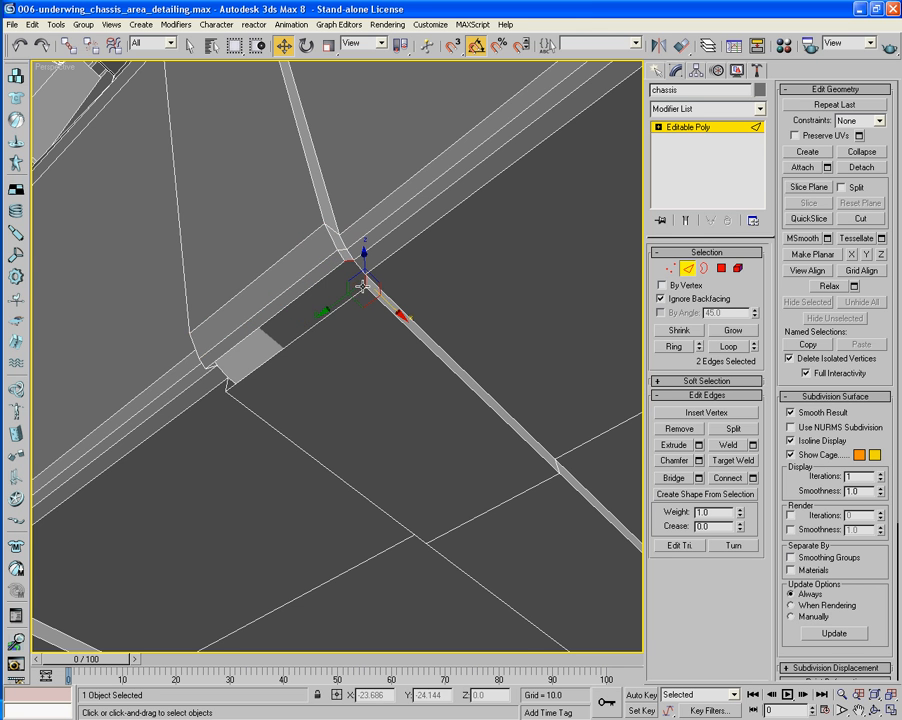
left_click(352, 295, "ctrl")
left_click(330, 272, "ctrl")
middle_click_drag(303, 321, 412, 330, "alt")
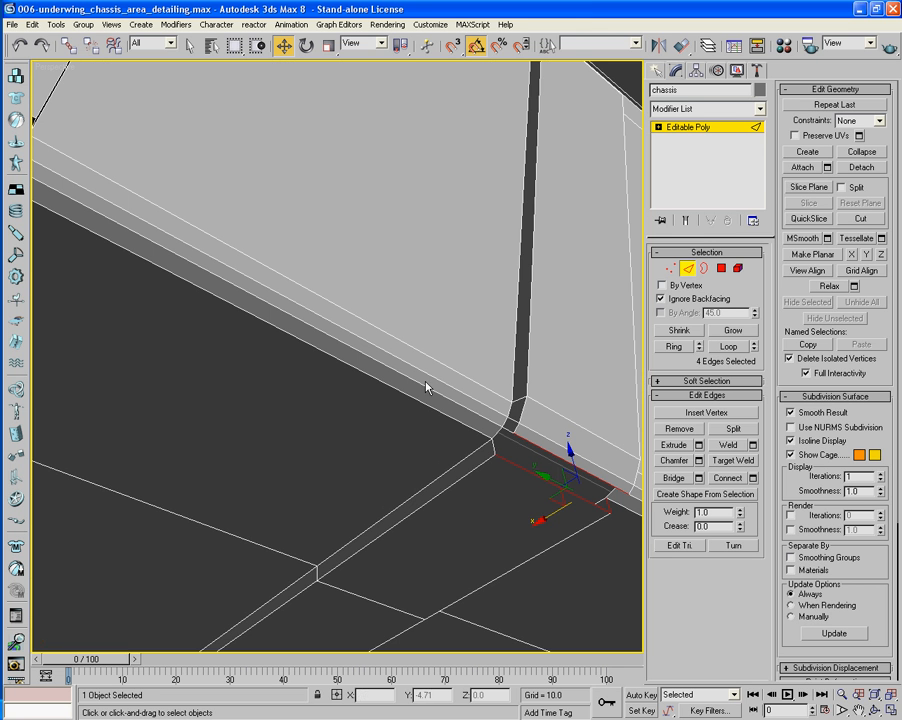
left_click(493, 444, "ctrl")
left_click(680, 480)
Step: Delete the three polygons lining the upper gap of the outer strip nearest the underside's tapered end
middle_click_drag(484, 462, 392, 432, "alt")
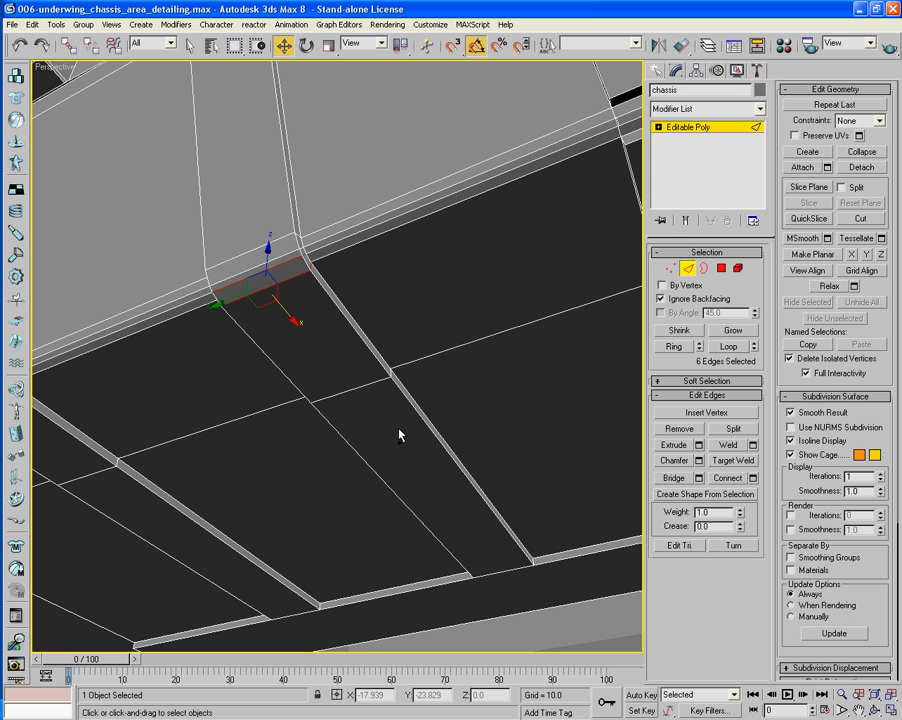
middle_click_drag(346, 346, 443, 386, "alt")
scroll(358, 364, "up", 5)
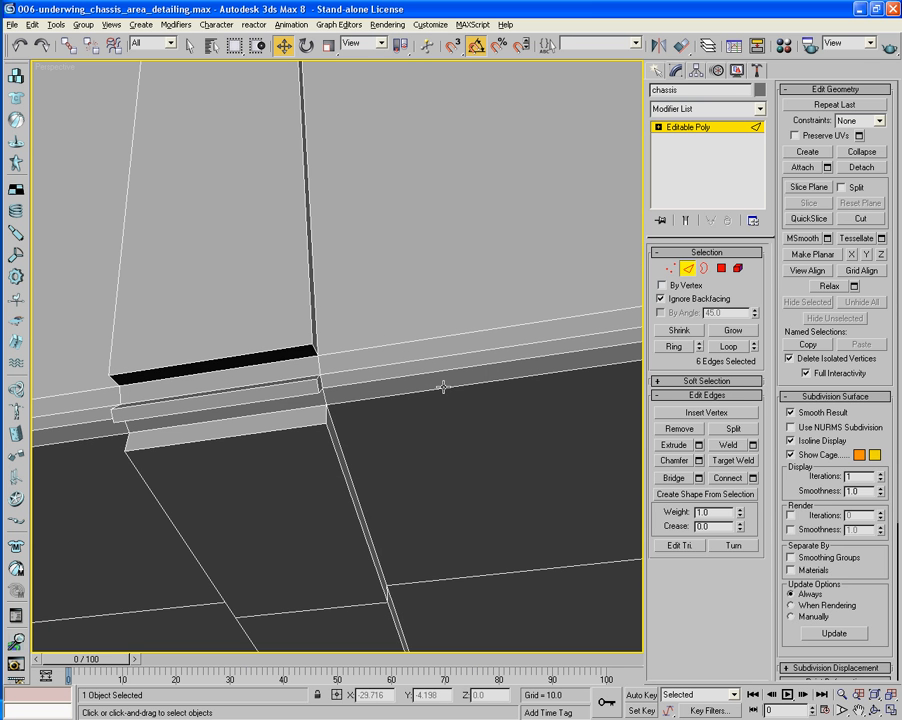
key("4")
left_click(309, 359)
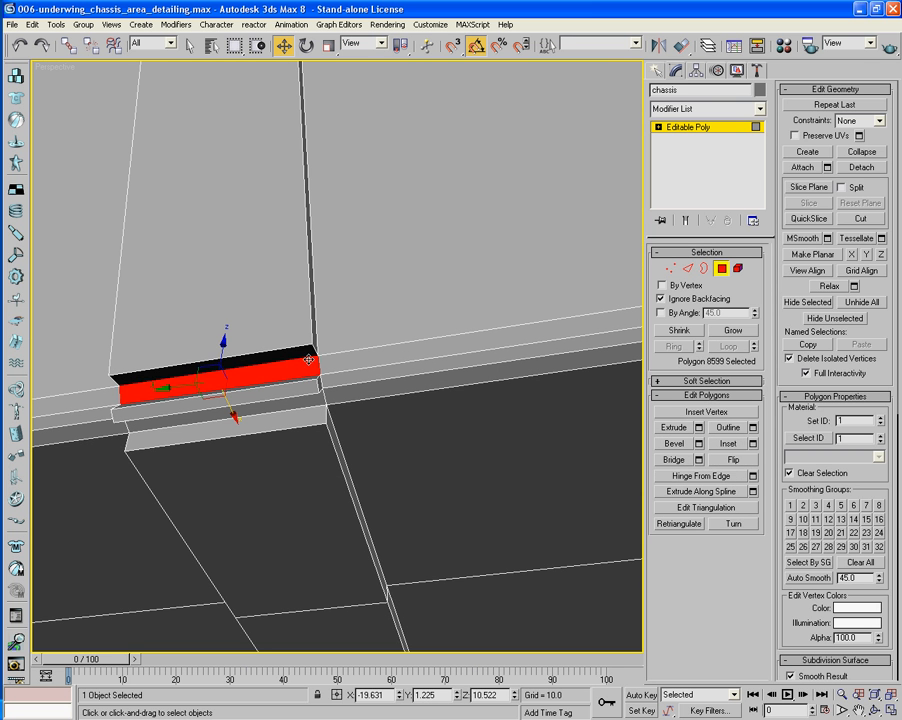
left_click(308, 350, "ctrl")
middle_click_drag(298, 369, 306, 383, "alt")
left_click(306, 400, "ctrl")
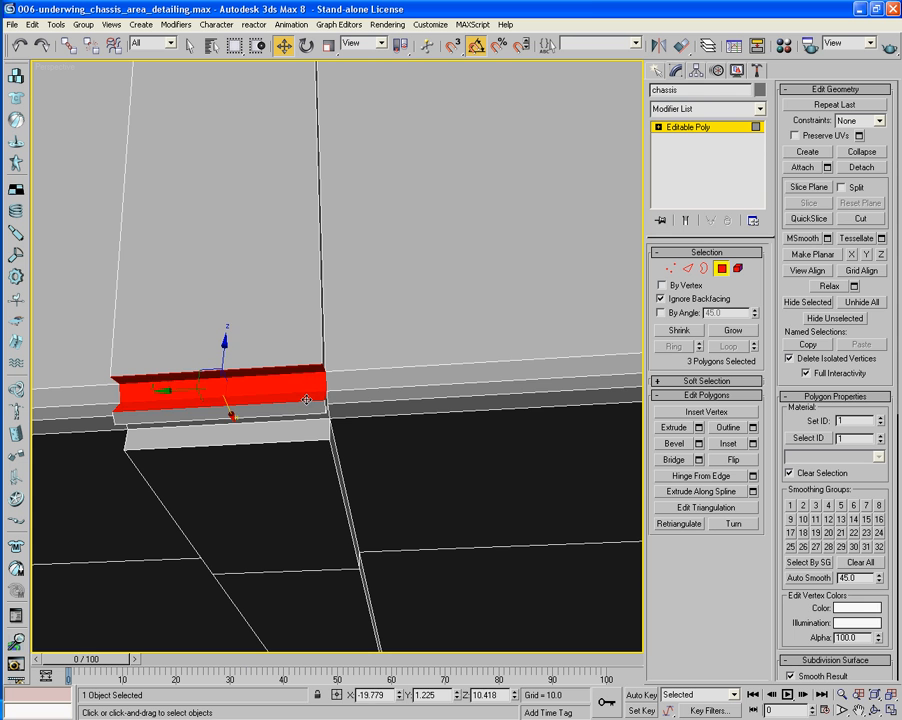
key("Delete")
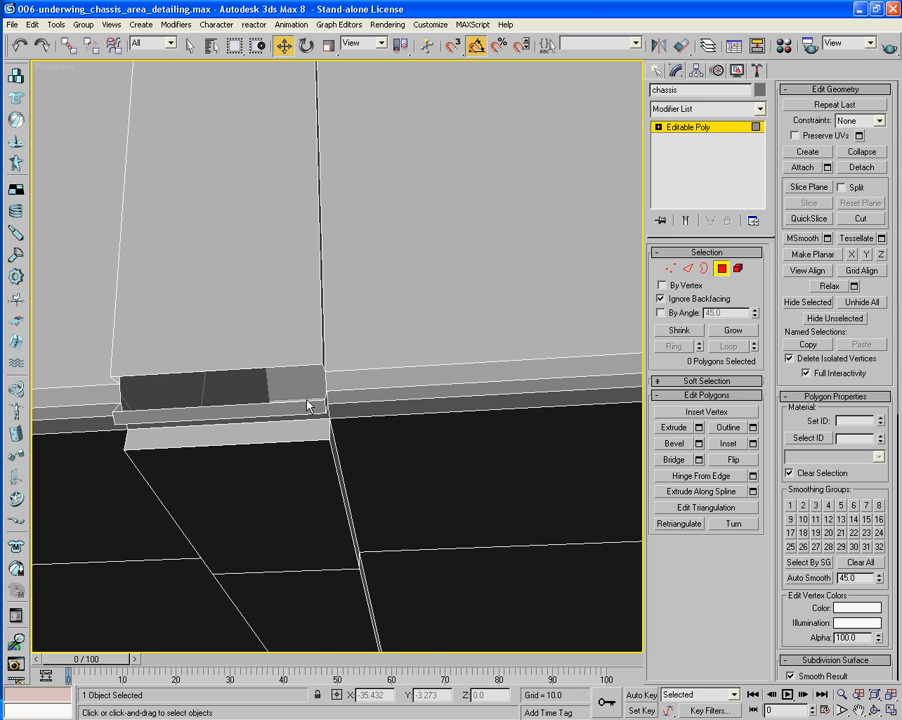
Step: Select the facing border edges of the tapered-end outer strip's upper gap, including both ends, and bridge them
middle_click_drag(310, 407, 668, 316, "alt")
left_click(694, 266)
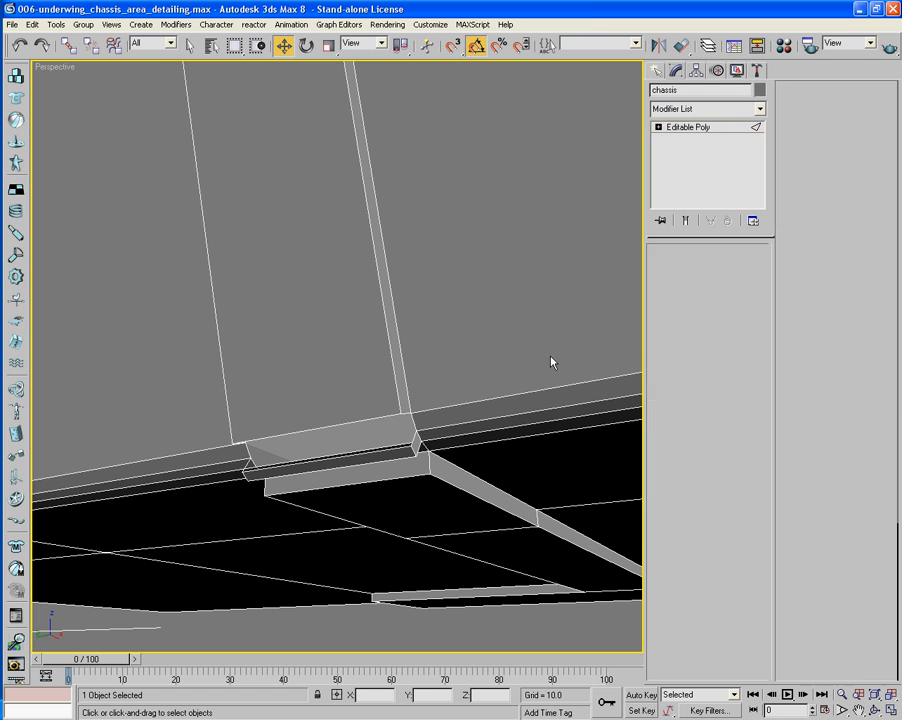
left_click(416, 440)
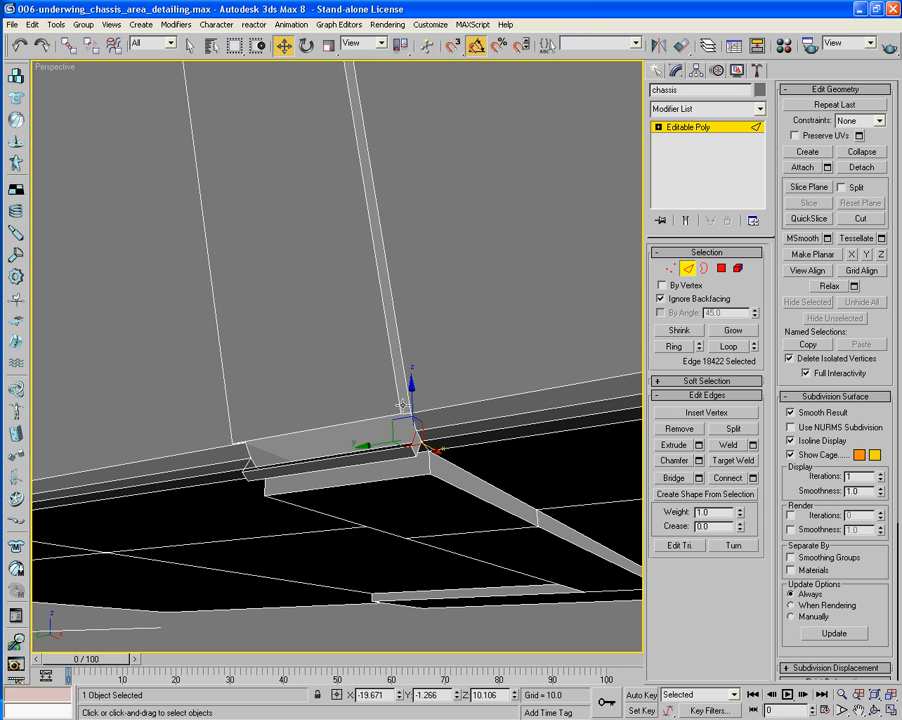
left_click(379, 456, "ctrl")
left_click(366, 433, "ctrl")
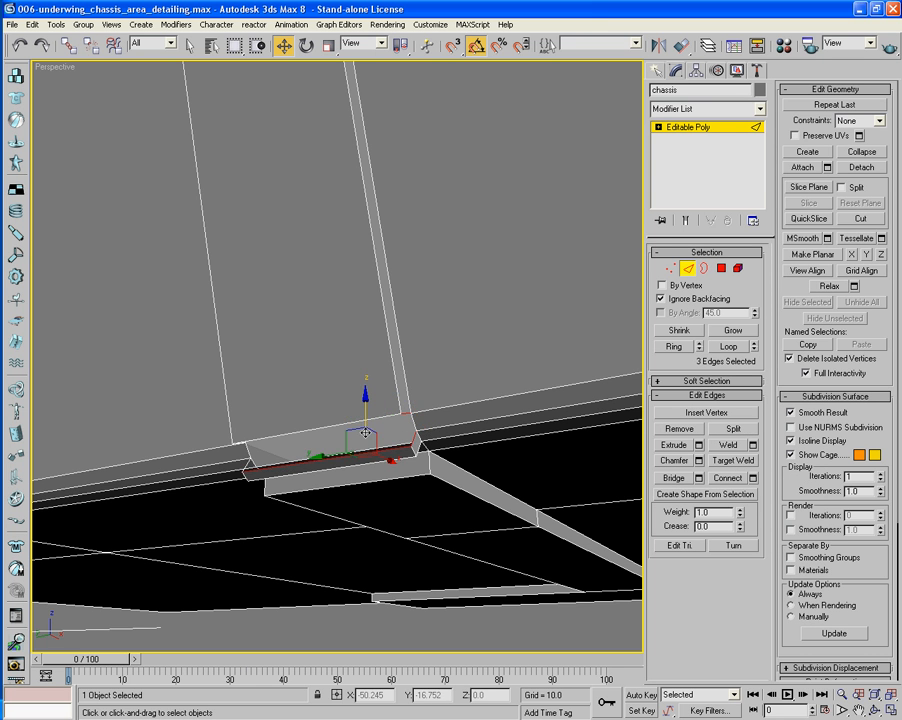
left_click(361, 422, "ctrl")
middle_click_drag(298, 418, 429, 430, "alt")
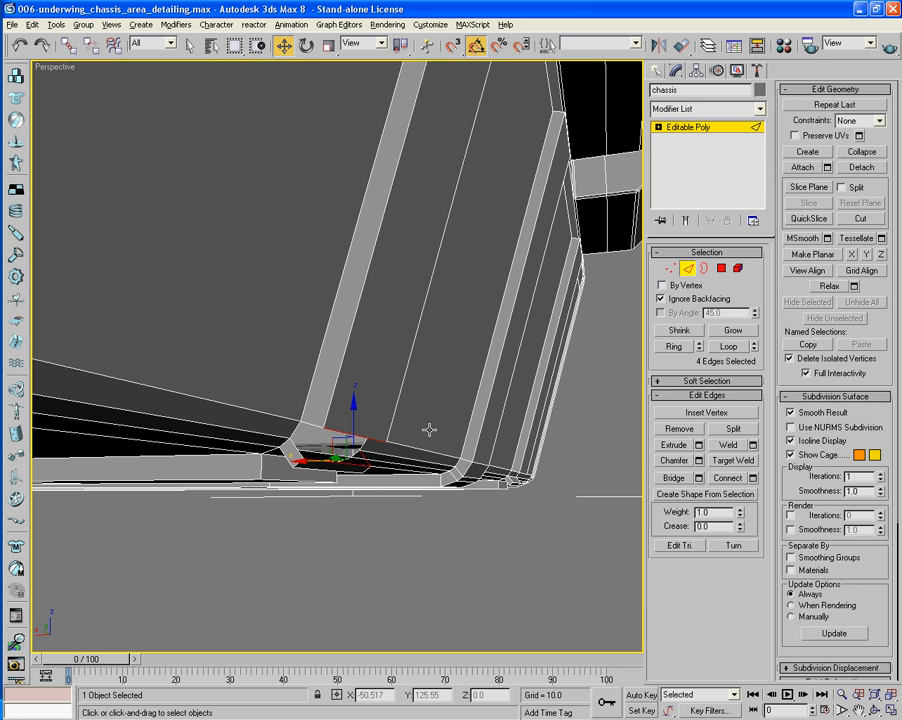
left_click(296, 449, "ctrl")
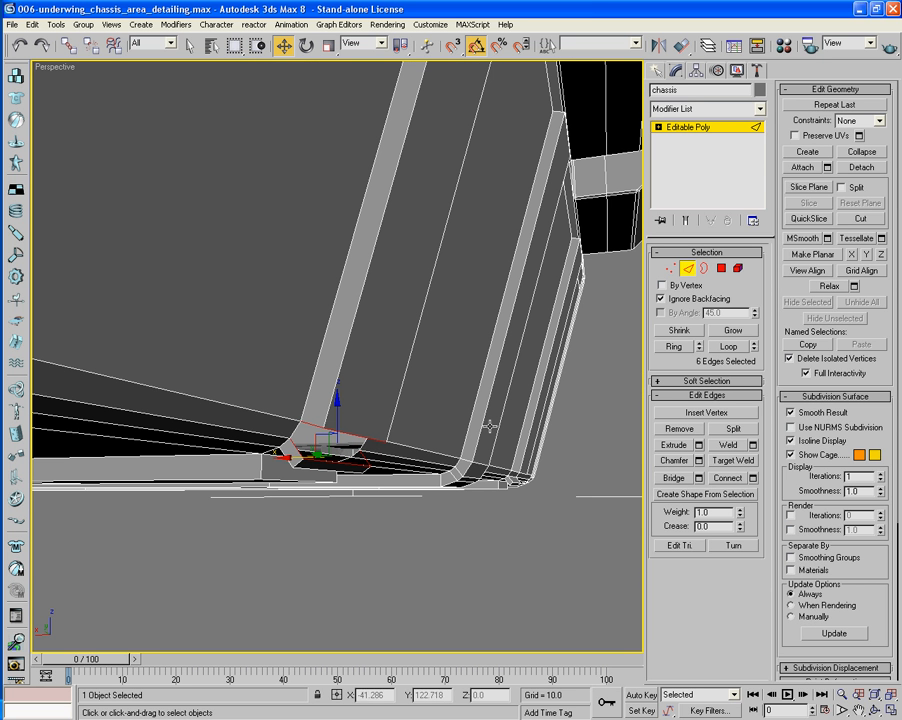
middle_click_drag(401, 555, 378, 363, "alt")
scroll(425, 364, "up", 3)
Step: Delete the three polygons lining the gap between that outer strip's rim piece and its underside section
left_click(716, 272)
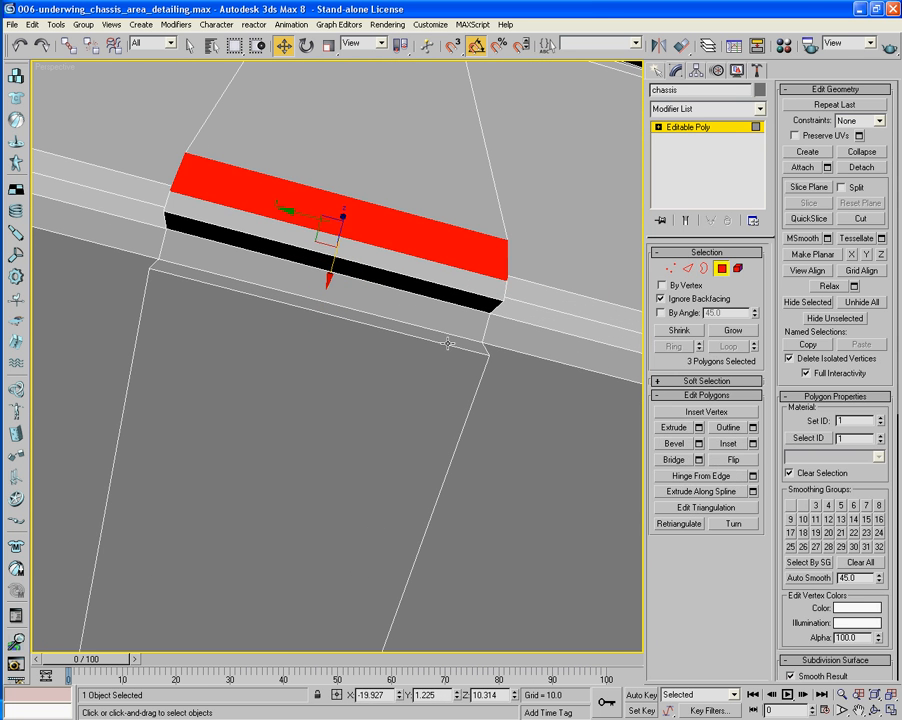
left_click(400, 338)
left_click(449, 300, "ctrl")
left_click(470, 302, "ctrl")
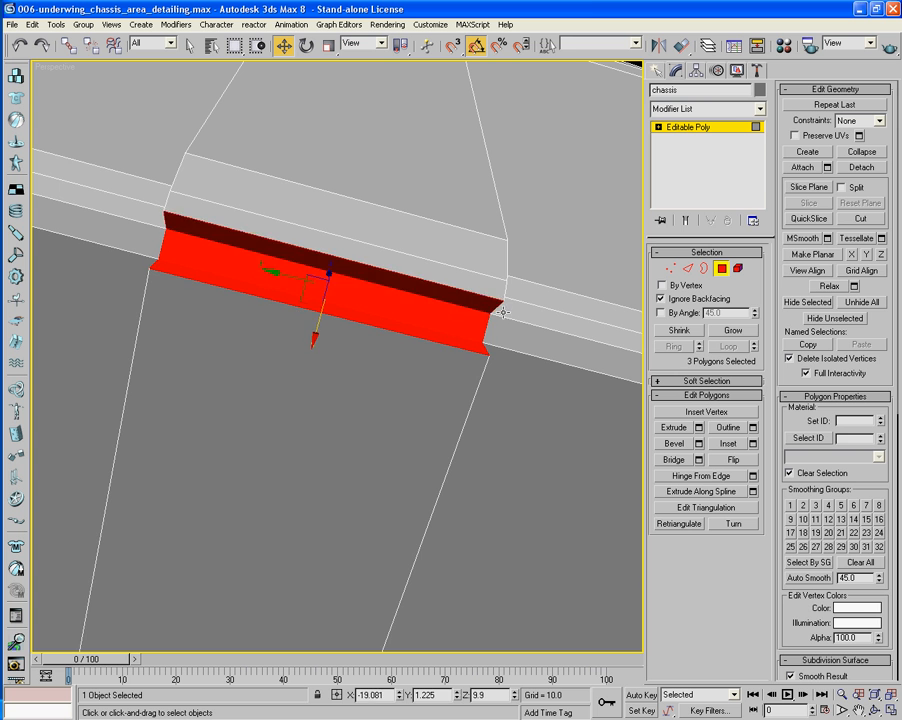
key("Delete")
Step: Select the facing border edges of that outer strip's lower gap, including both ends, and bridge them
middle_click_drag(564, 314, 522, 348, "alt")
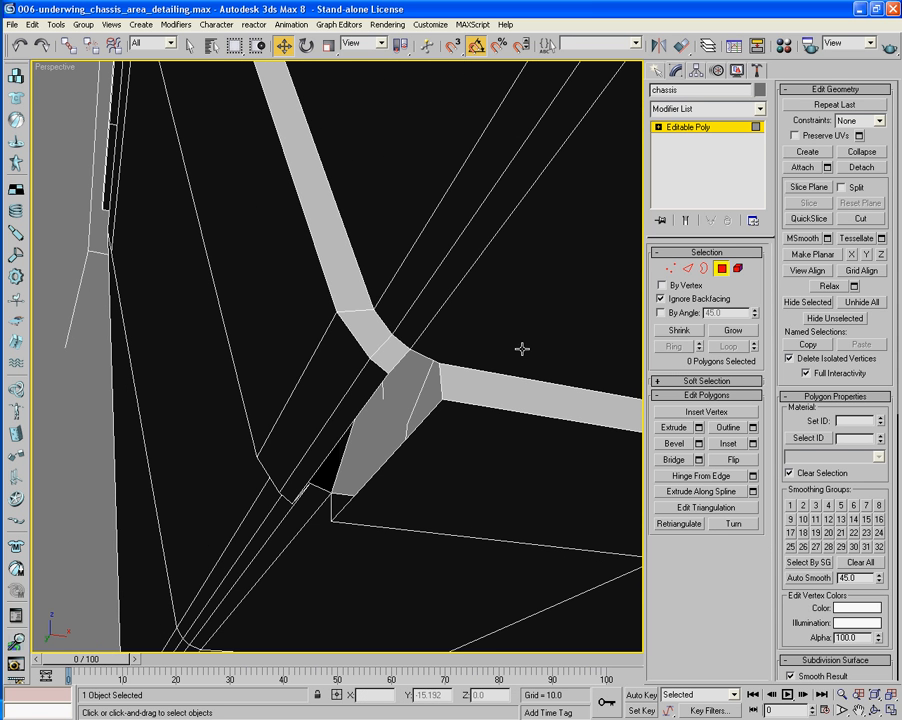
left_click(688, 268)
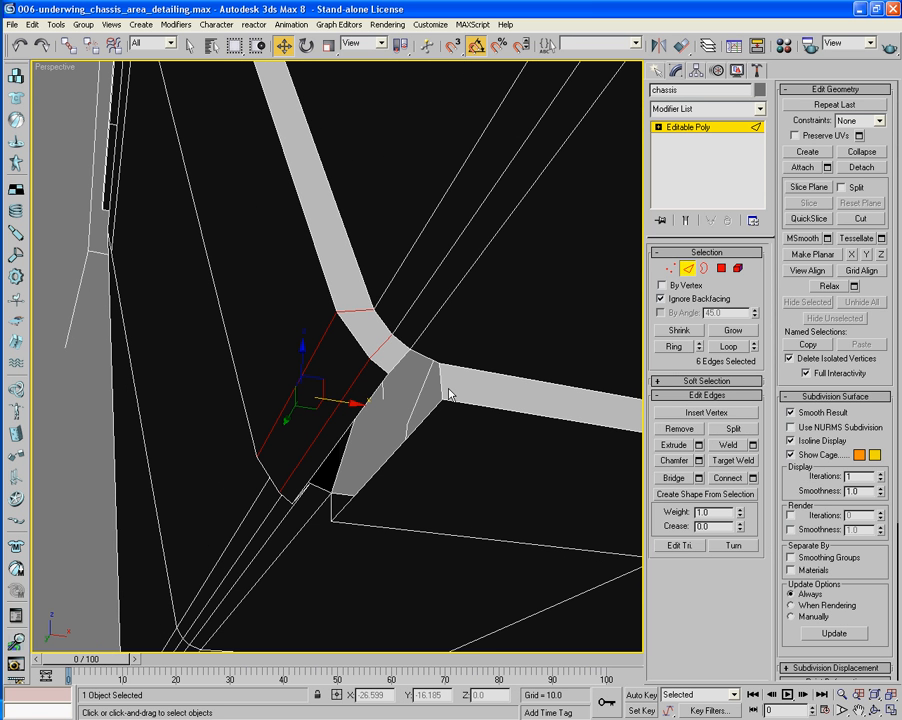
left_click(442, 387)
left_click(397, 367, "ctrl")
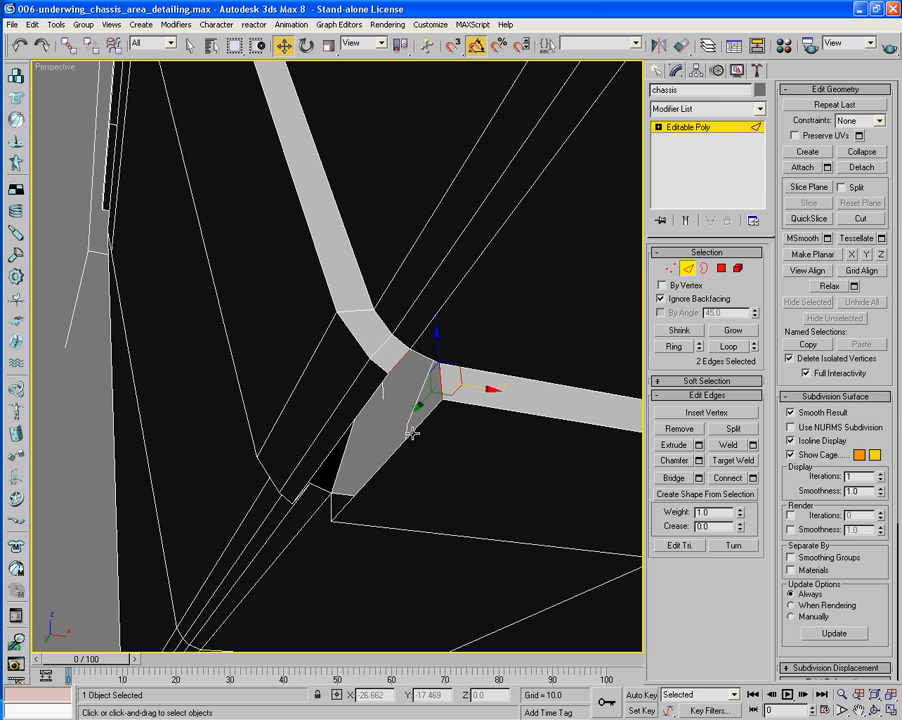
left_click(408, 430, "ctrl")
left_click(355, 416, "ctrl")
middle_click_drag(300, 431, 450, 439, "alt")
left_click(200, 427, "ctrl")
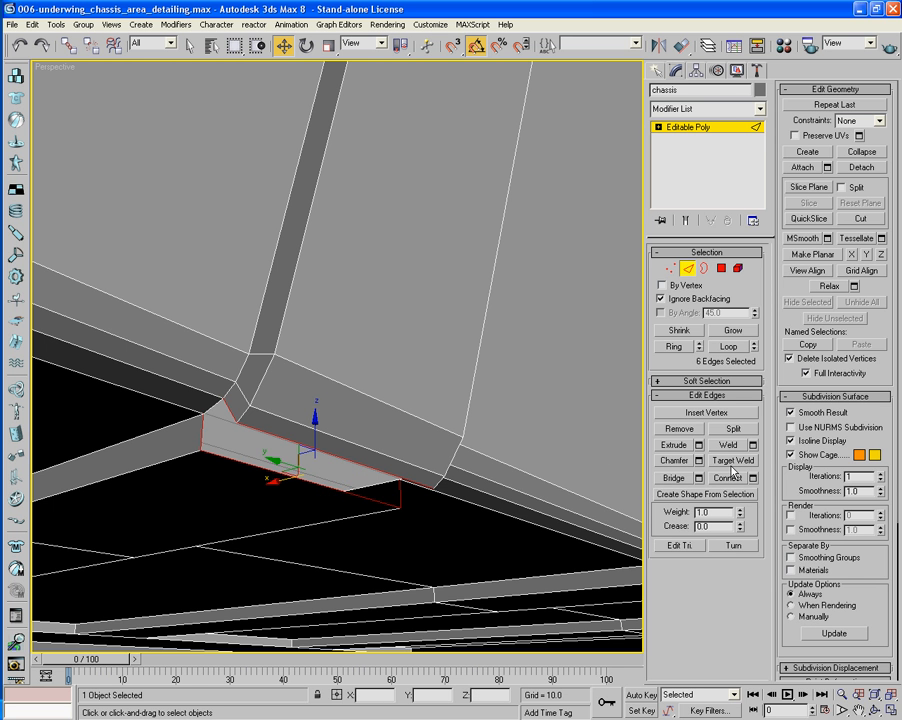
Step: Delete the polygons lining both the upper and lower gaps of the remaining unbridged strip at the opposite end of the row
middle_click_drag(513, 495, 232, 425)
middle_click_drag(510, 350, 356, 389)
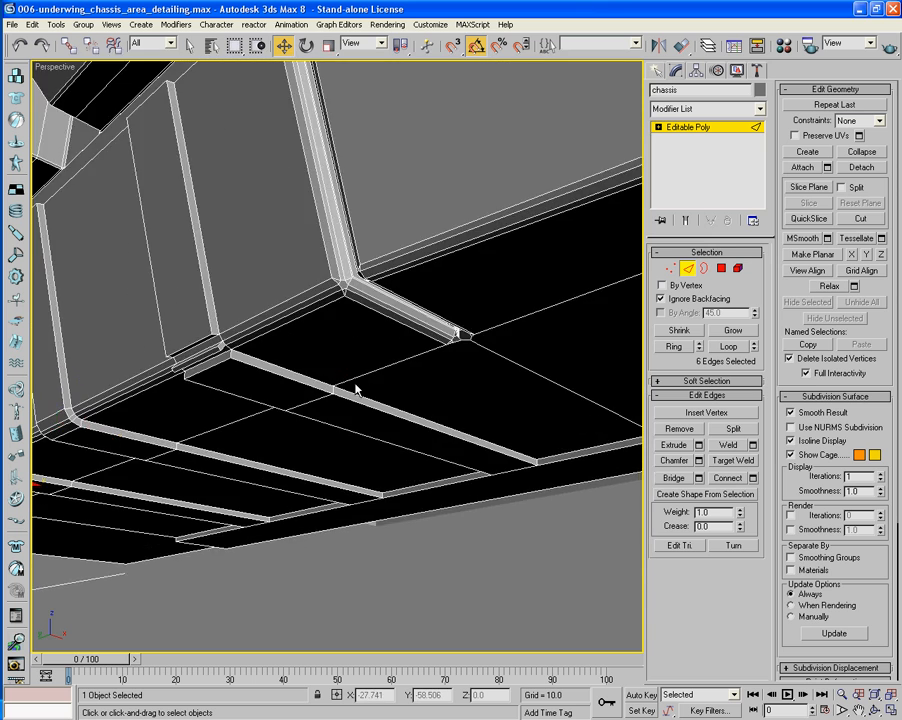
scroll(419, 361, "up", 3)
middle_click_drag(419, 361, 365, 398, "alt")
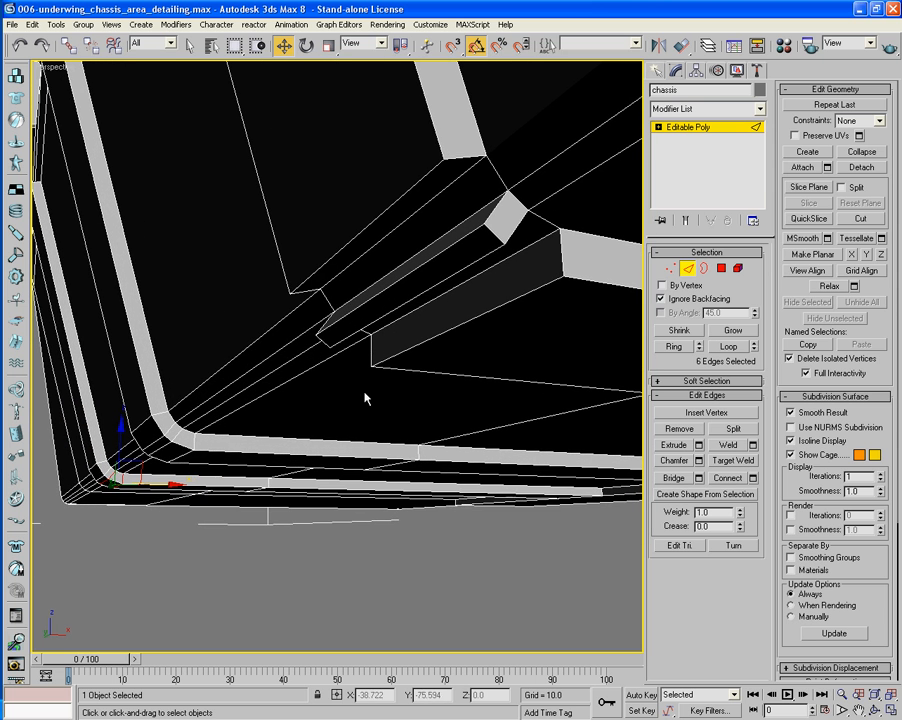
left_click(716, 268)
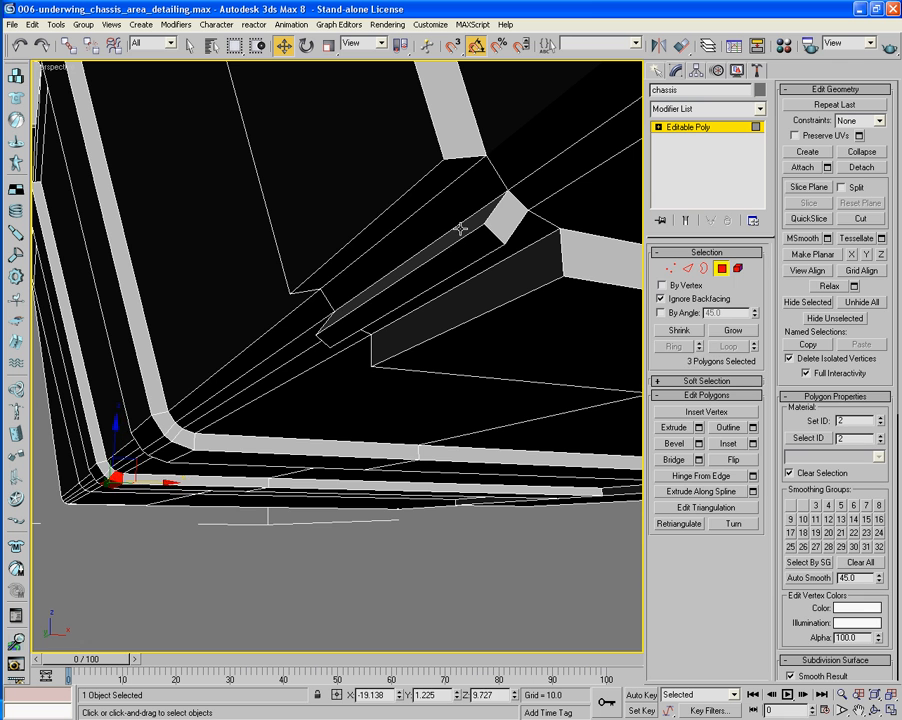
left_click(458, 208)
left_click(457, 184, "ctrl")
key("Delete")
middle_click_drag(472, 222, 458, 286, "alt")
key("ctrl+z")
key("ctrl+z")
key("ctrl+z")
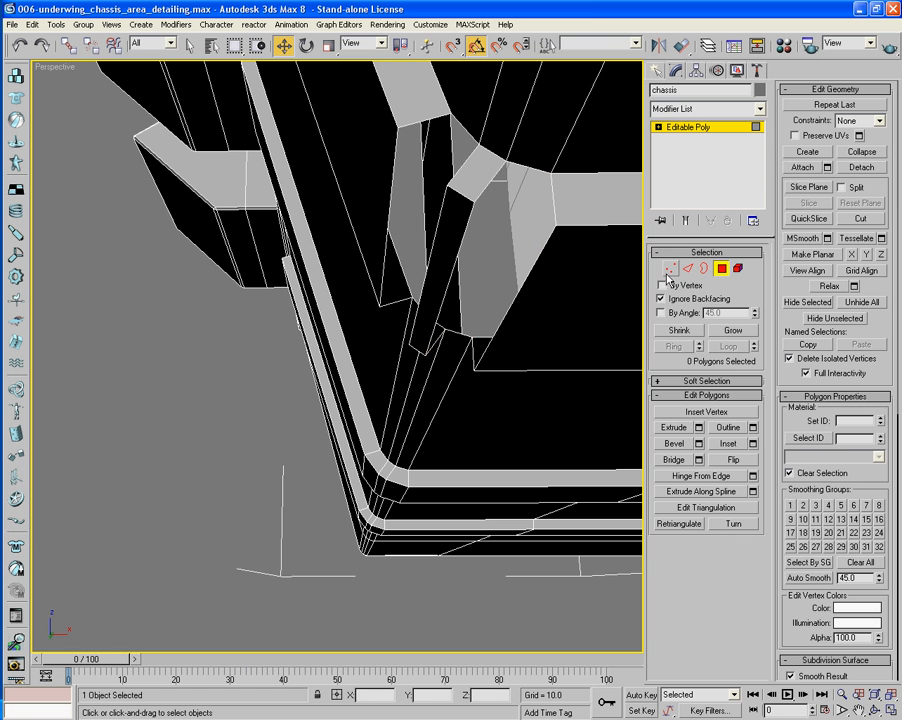
Step: Select the open borders of the remaining strip's upper and lower gaps and cap them
key("3")
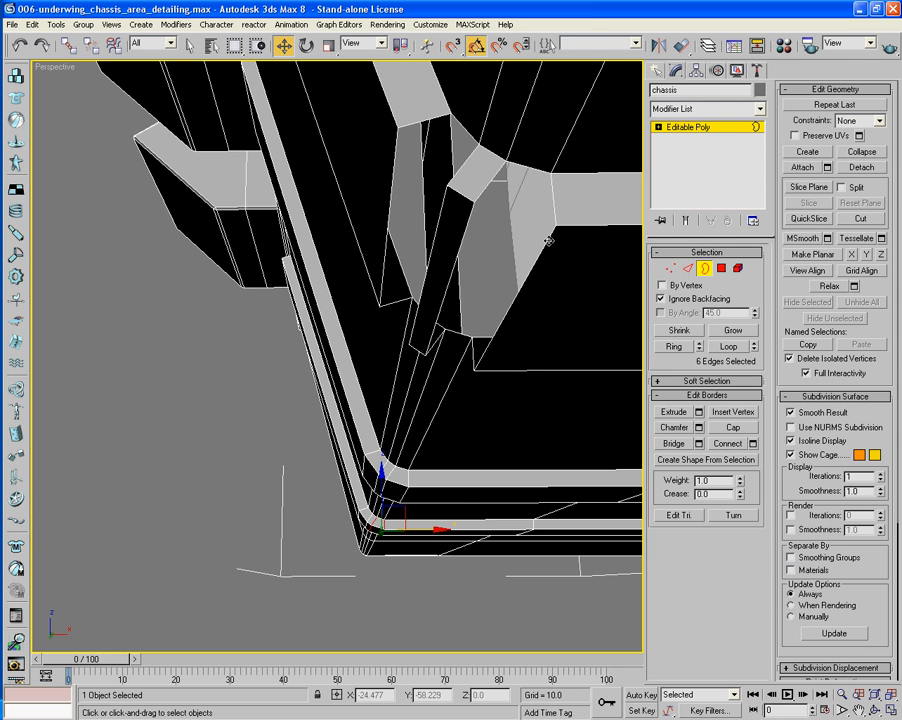
left_click(548, 240)
left_click(458, 170, "ctrl")
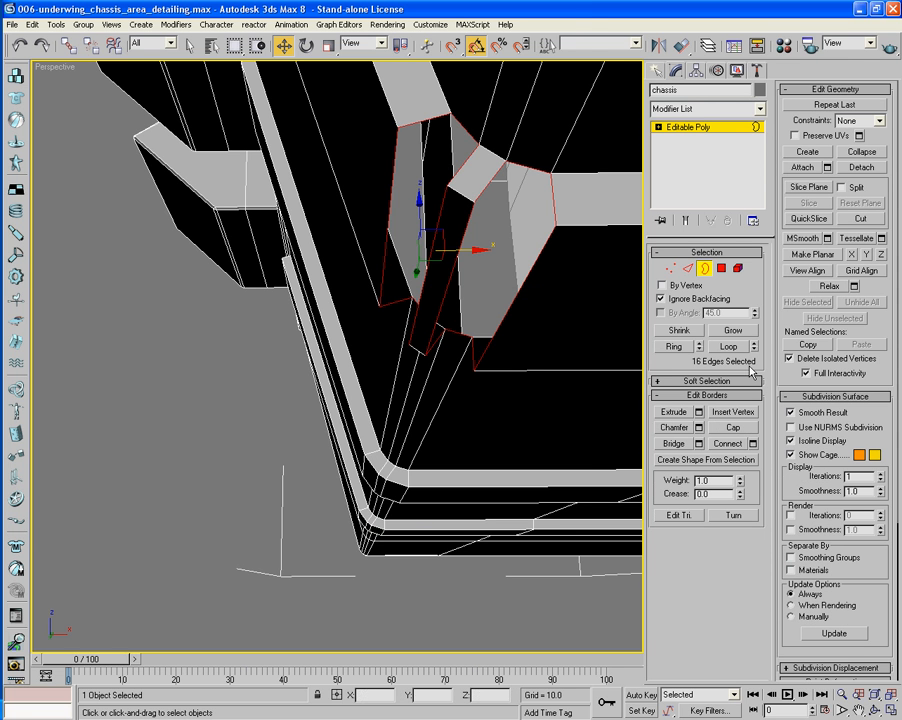
left_click(740, 428)
Step: Cut edges across the caps on one side of the strip, joining the rim piece's corners to the side and underside sections
middle_click_drag(452, 305, 563, 440, "alt")
left_click(853, 219)
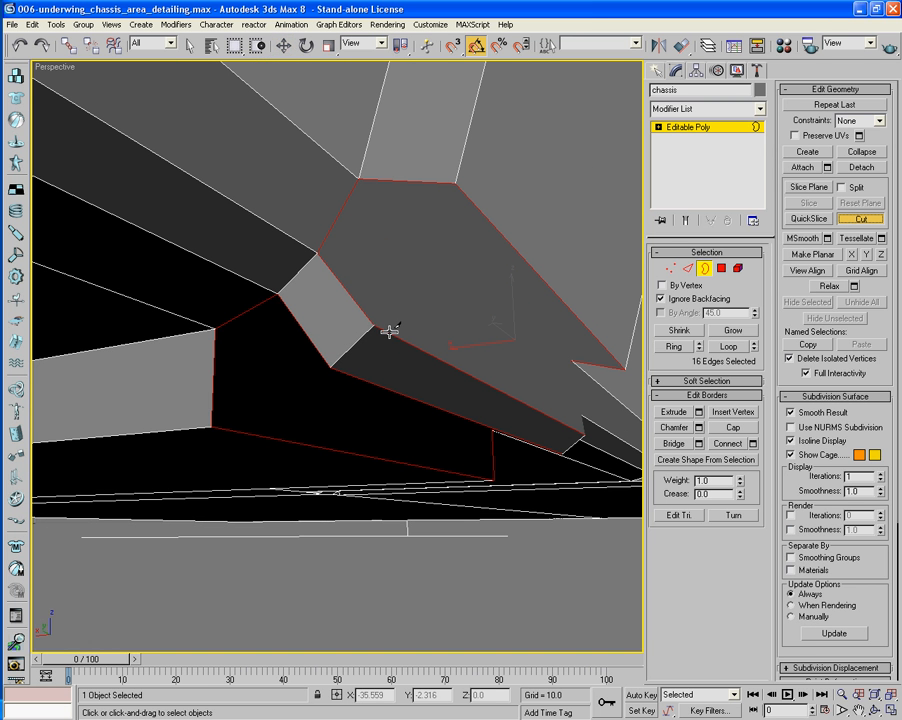
left_click(380, 320)
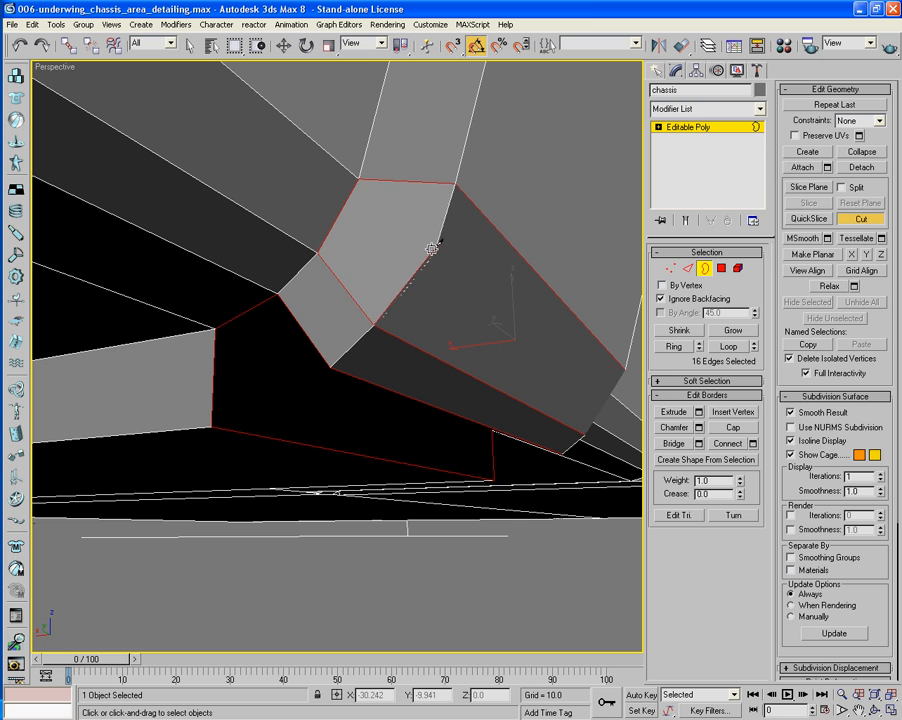
left_click(456, 185)
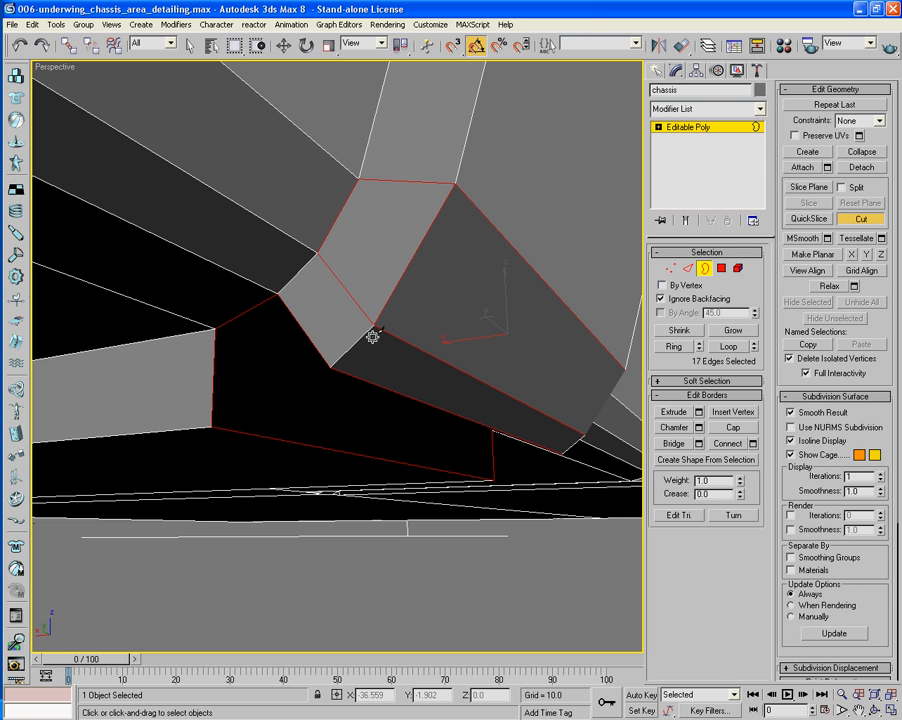
left_click(210, 427)
left_click(330, 368)
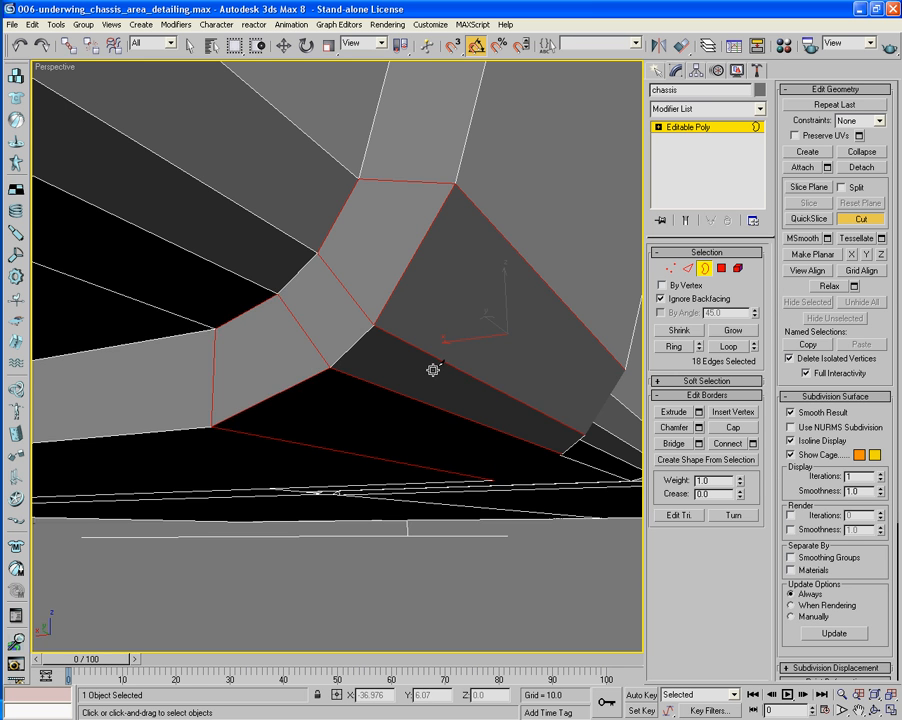
Step: Cut matching edges on the strip's other side from the underside section through the rim piece to the side section, and exit border editing
middle_click_drag(462, 367, 298, 382, "alt")
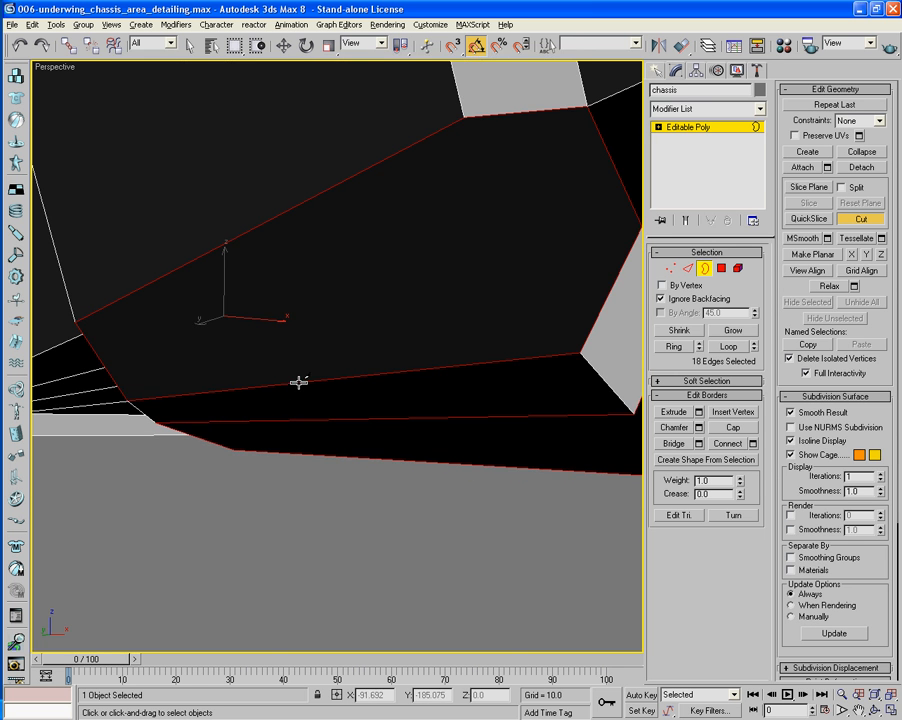
middle_click_drag(459, 372, 332, 366, "alt")
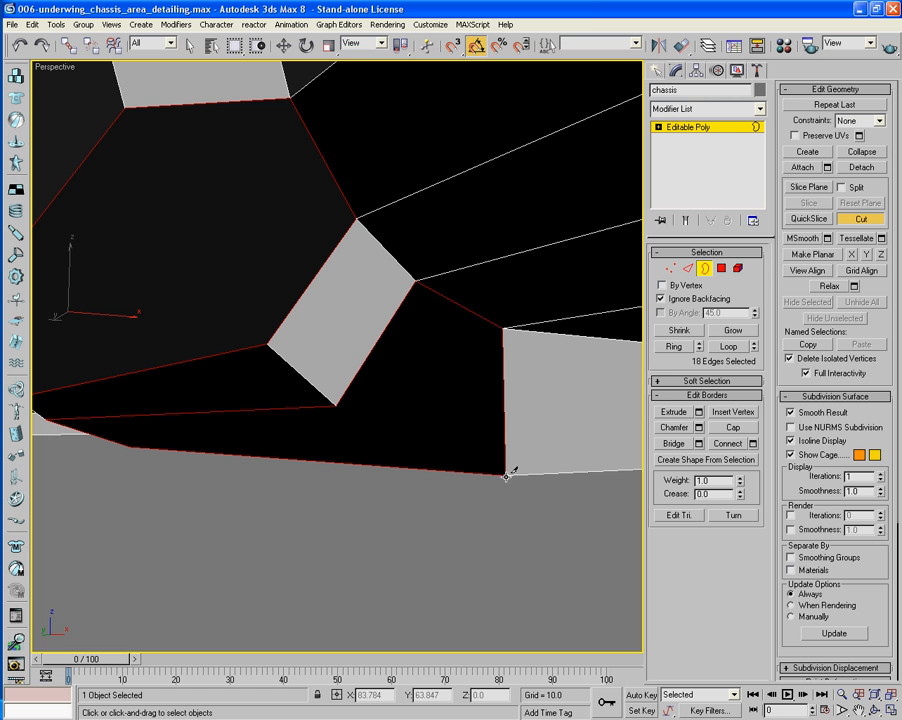
left_click(506, 474)
left_click(336, 405)
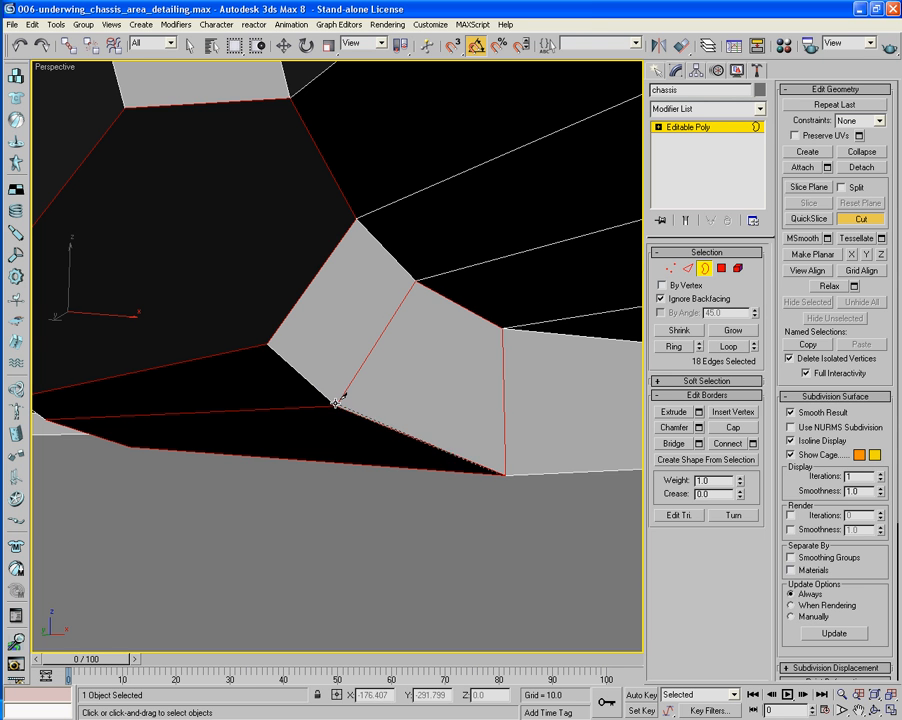
left_click(266, 341)
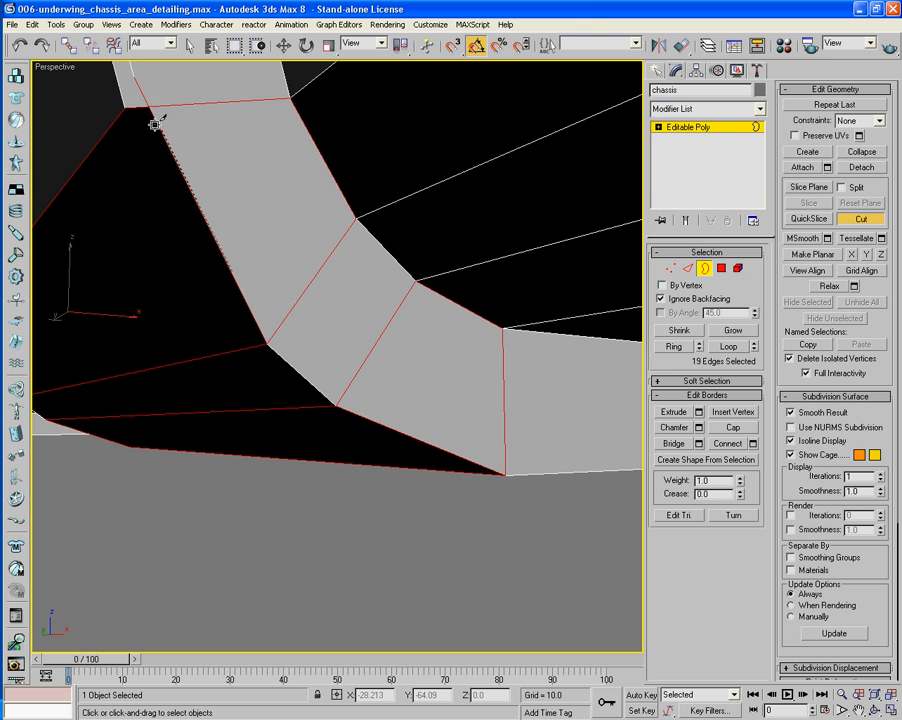
left_click(126, 107)
scroll(222, 121, "down", 6)
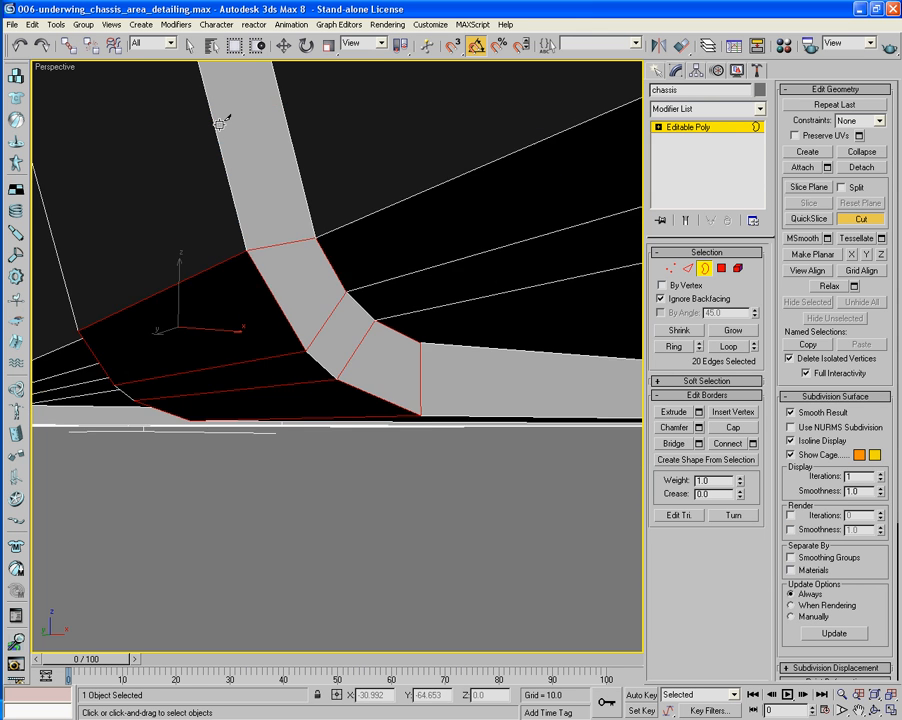
right_click(496, 496)
left_click(496, 496)
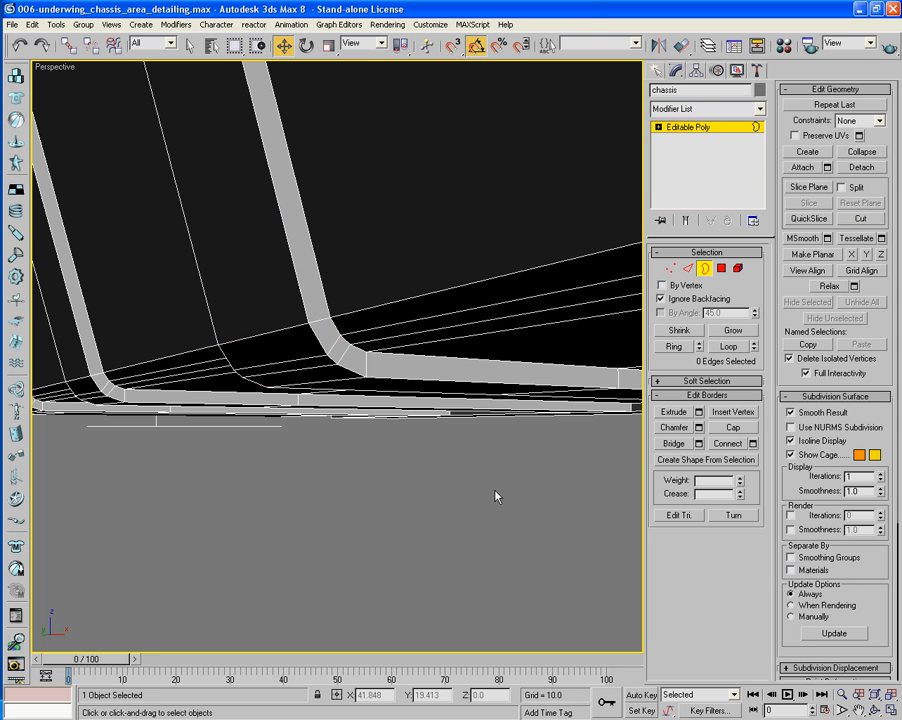
left_click(705, 270)
Step: Examine the bridged strips along the chassis side and underside, up to a strip's top edge
scroll(492, 490, "down", 10)
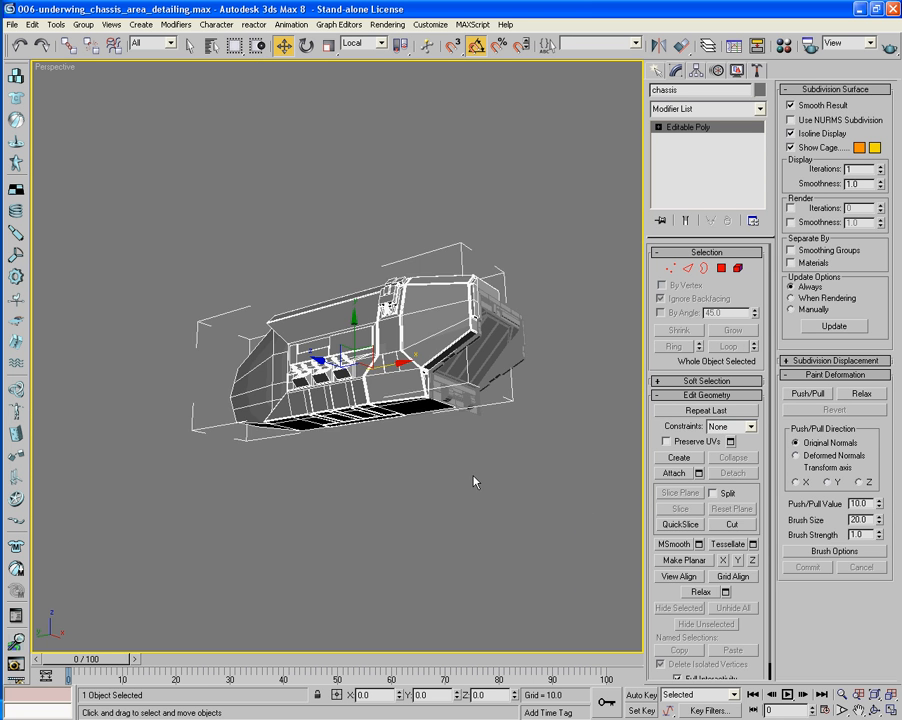
middle_click_drag(462, 490, 426, 462, "alt")
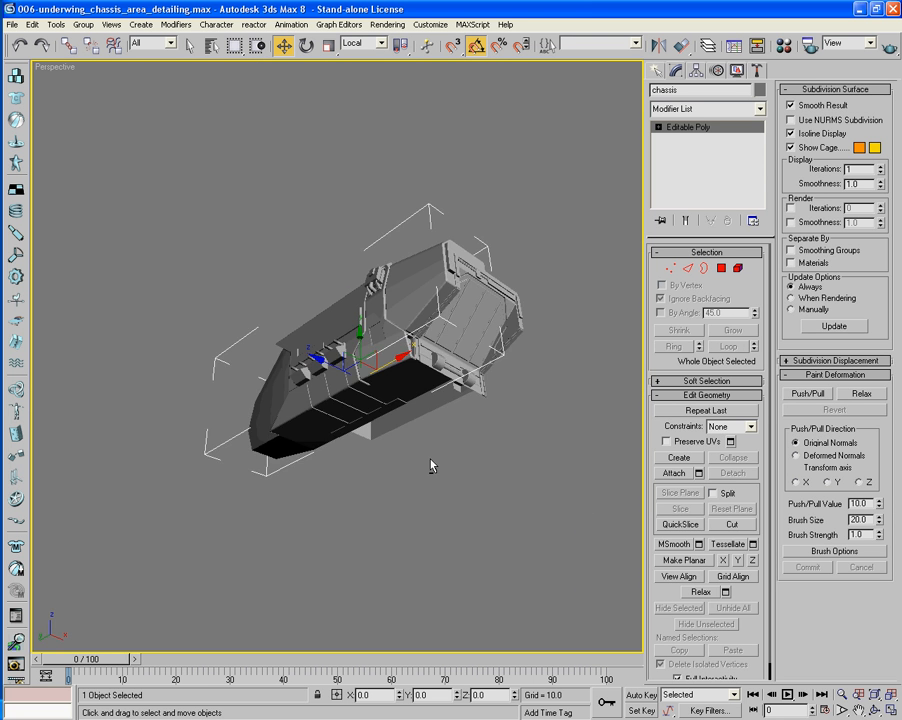
scroll(431, 510, "up", 6)
middle_click_drag(431, 510, 420, 485, "alt")
scroll(420, 485, "up", 5)
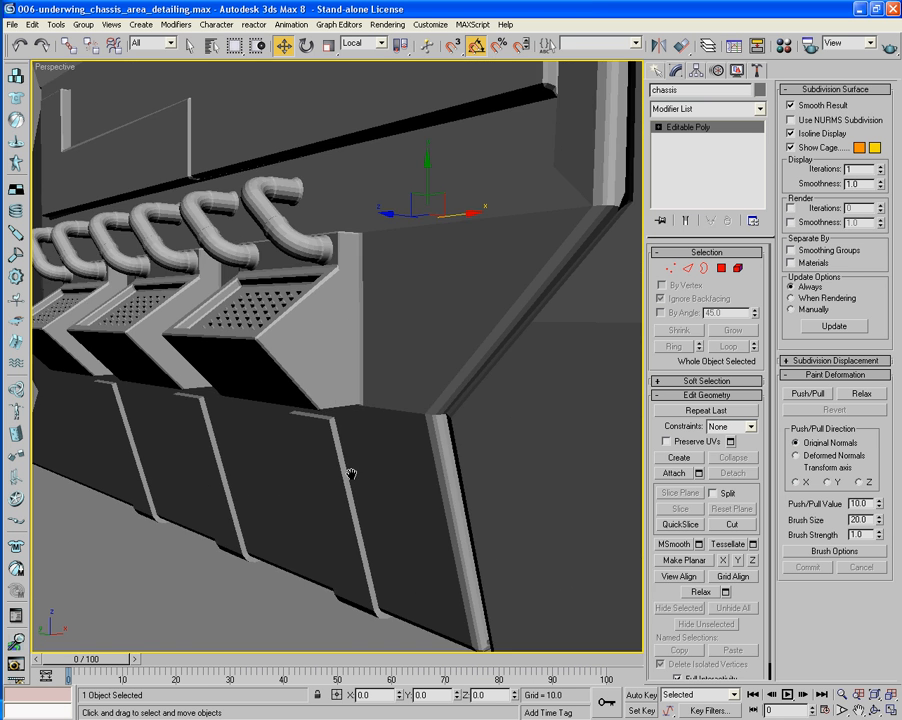
scroll(397, 403, "up", 2)
middle_click_drag(397, 403, 378, 451, "alt")
scroll(429, 437, "up", 3)
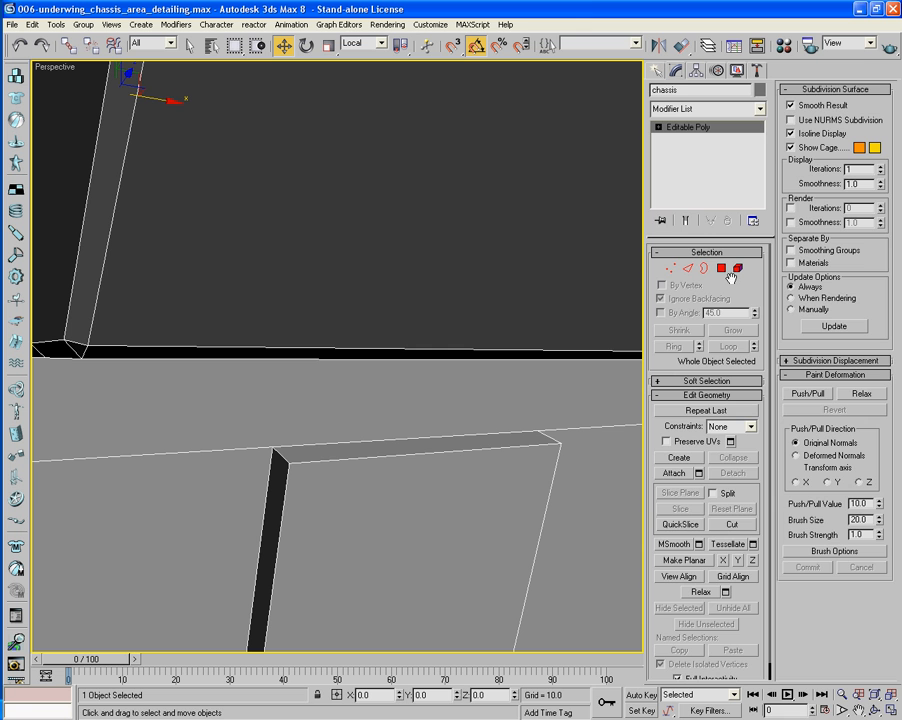
Step: Create a small cylinder, about 0.16 in radius and 0.1 high, on the raised strip's top face near its corner
left_click(658, 72)
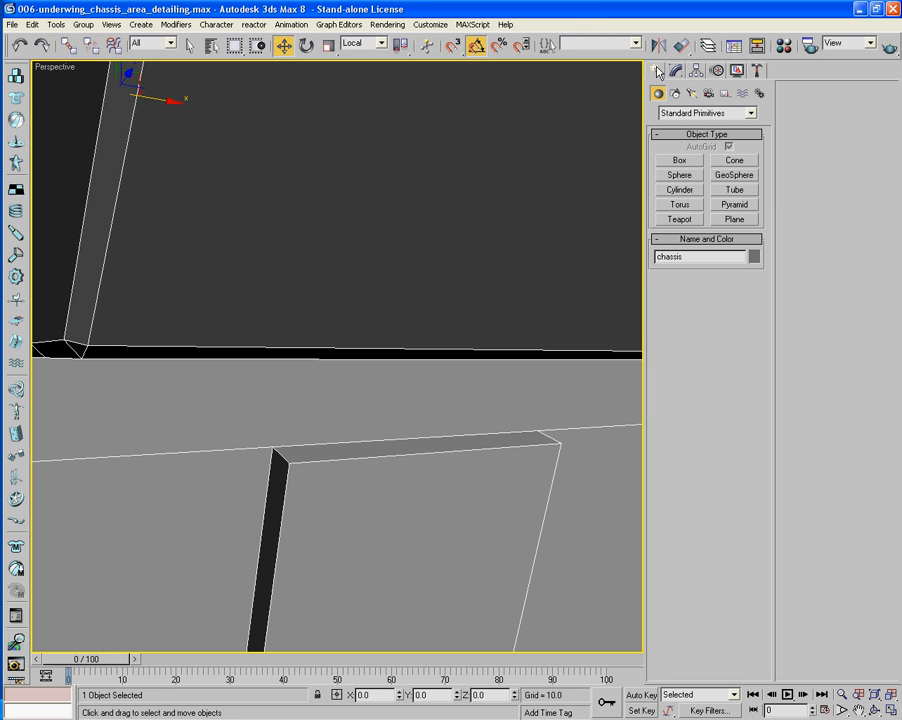
left_click(681, 191)
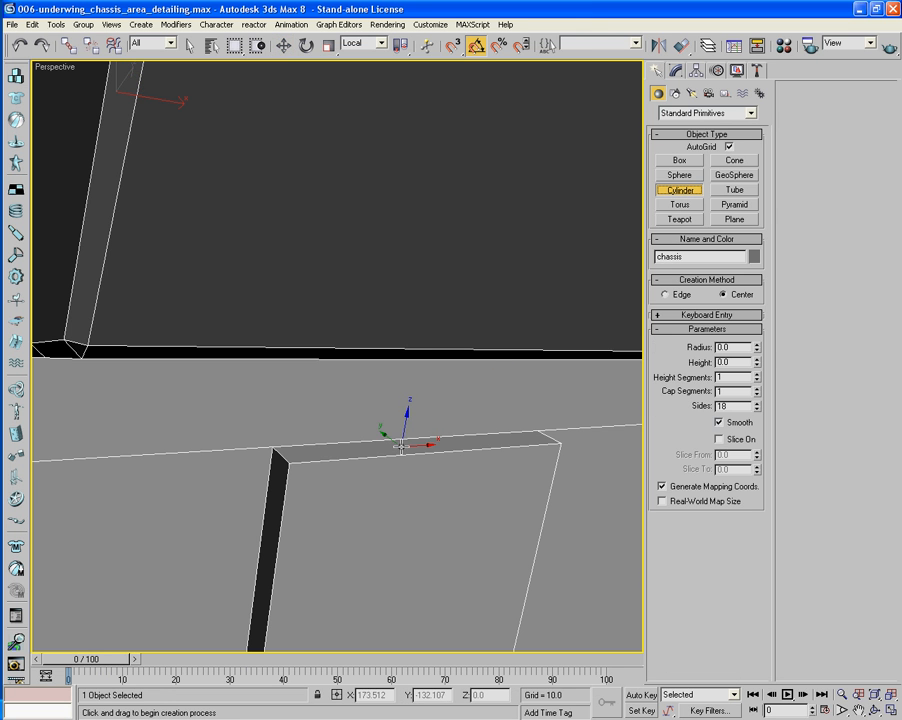
middle_click_drag(386, 440, 350, 410)
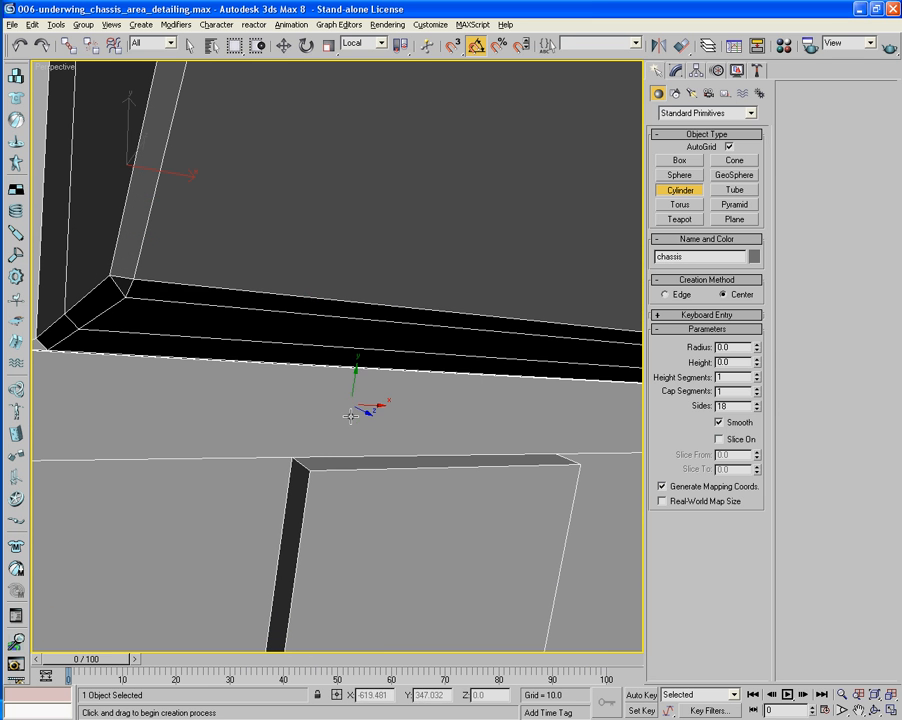
left_click_drag(323, 462, 323, 466)
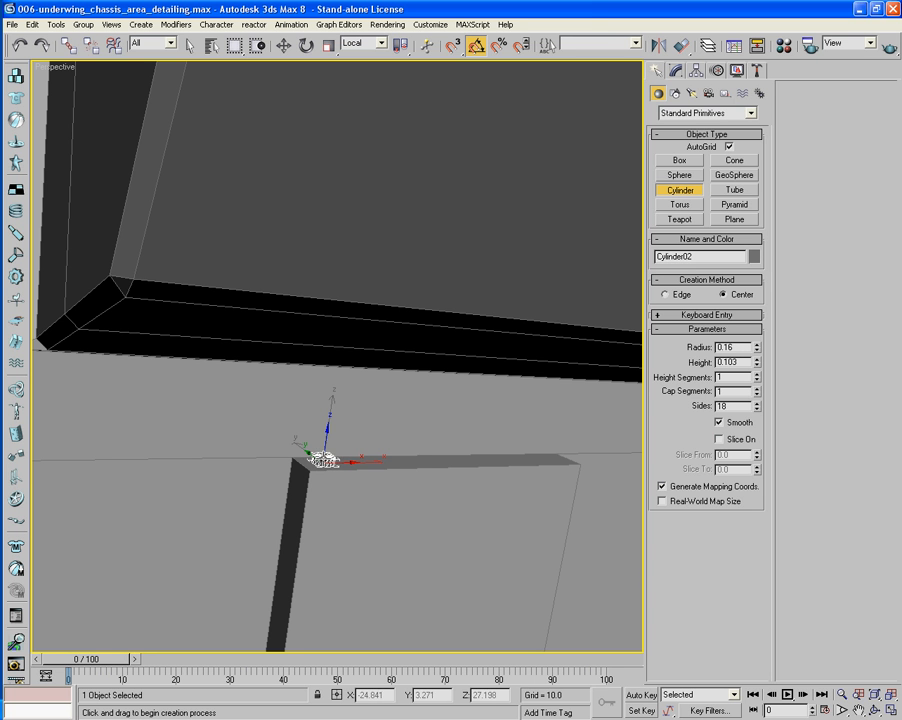
Step: Convert the small cylinder on the raised strip's top face to an editable poly
left_click(324, 458)
key("w")
right_click(324, 456)
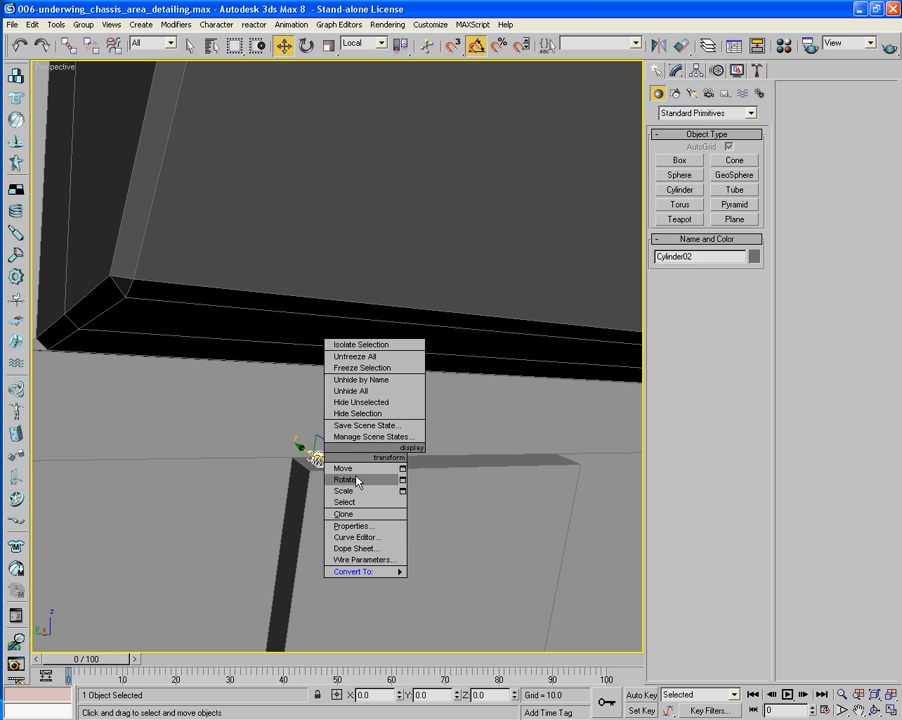
mouse_move(345, 512)
left_click(402, 526)
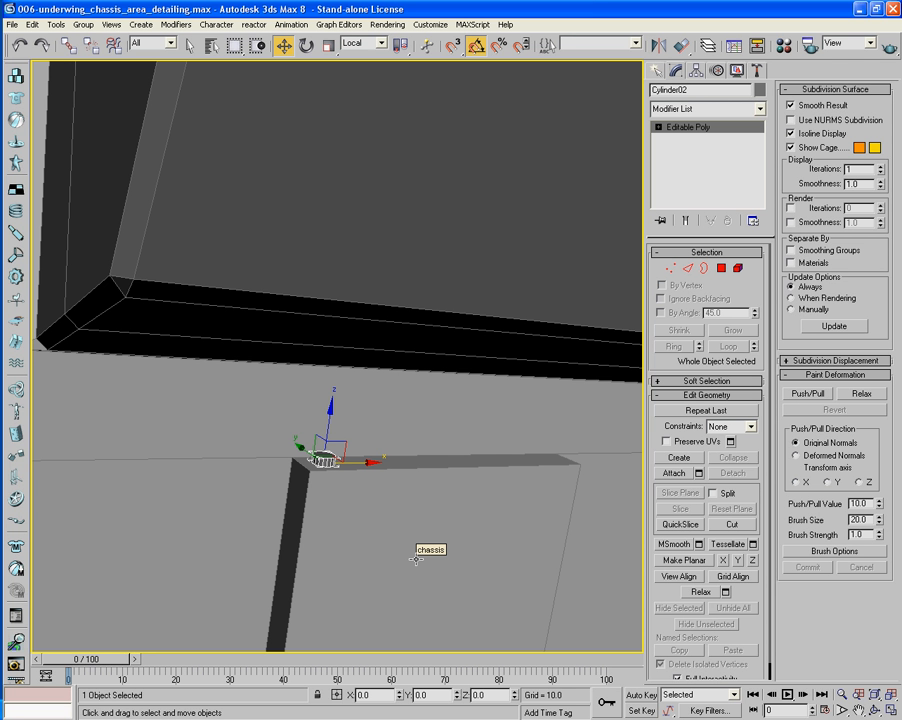
Step: In the front view, select the cylinder's upper vertices and extend them up along the slanted chassis side to just below the overhanging body
key("f")
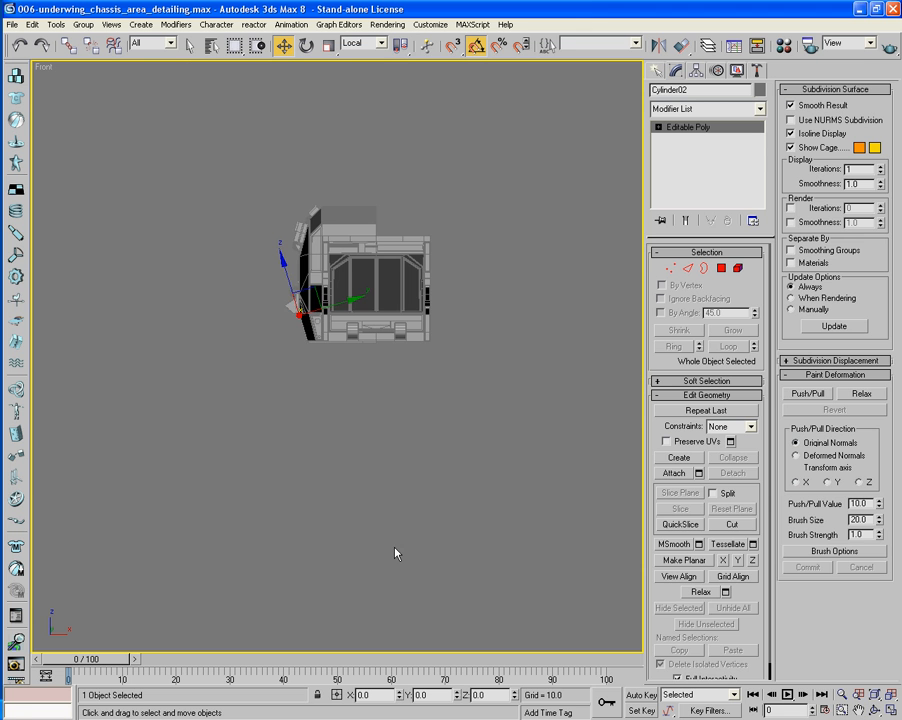
key("z")
middle_click_drag(419, 567, 418, 537)
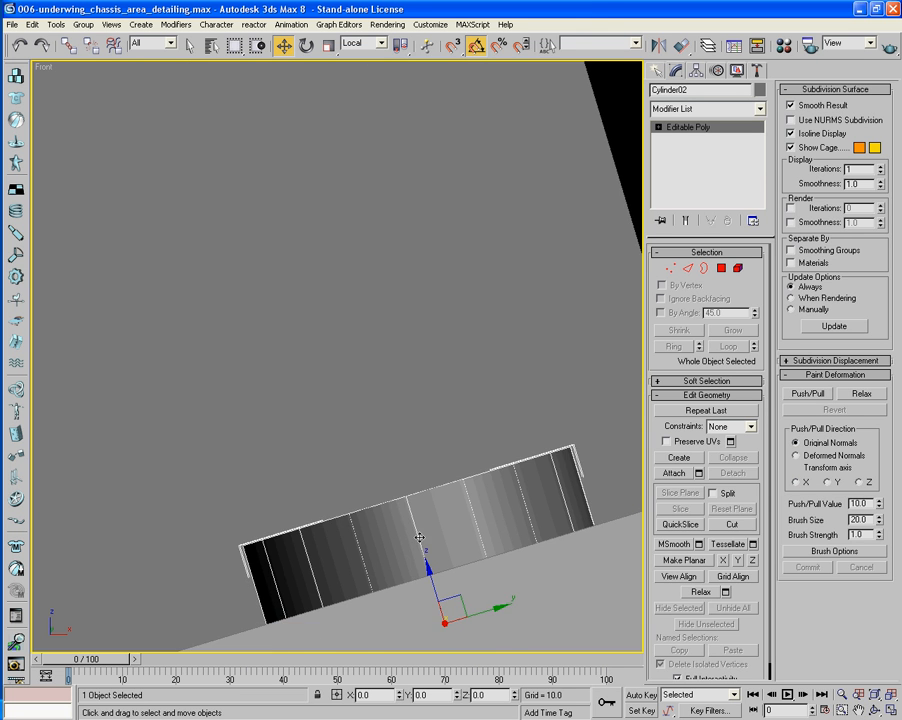
scroll(418, 536, "down", 3)
scroll(416, 573, "down", 3)
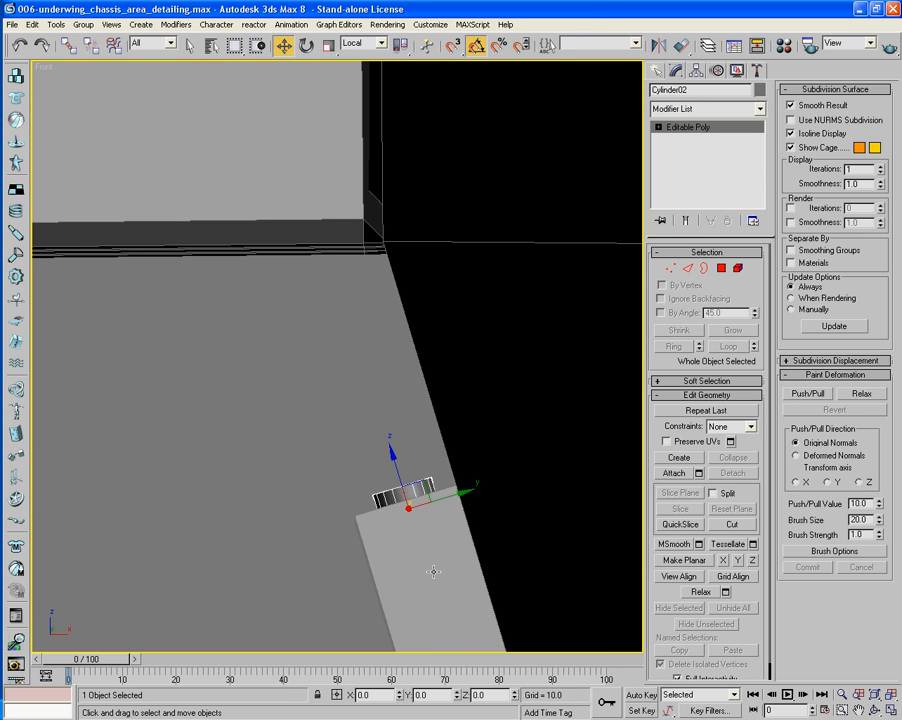
left_click(670, 269)
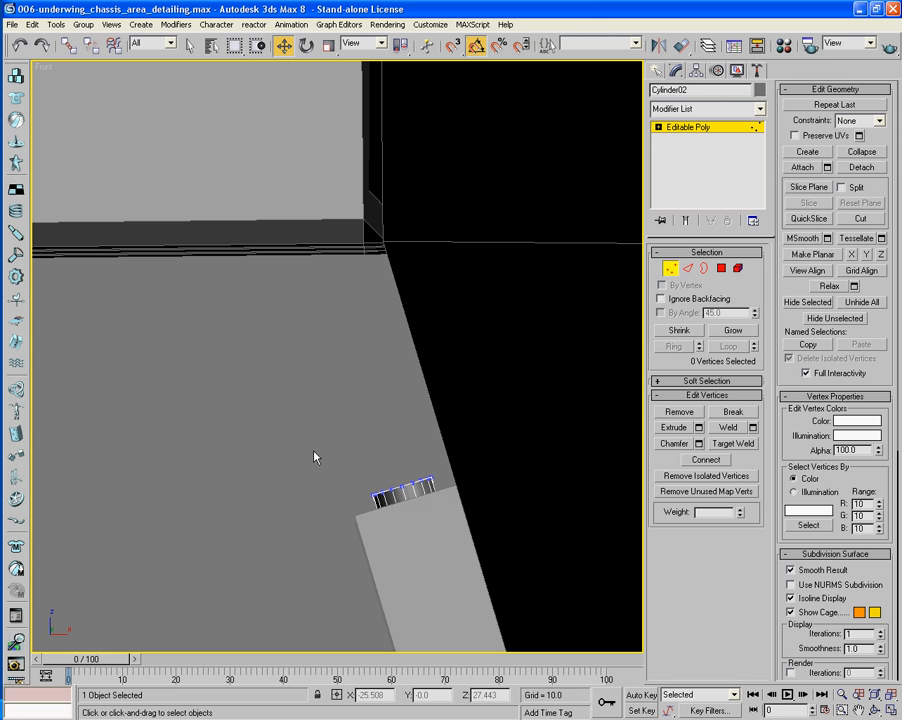
left_click_drag(381, 444, 390, 505)
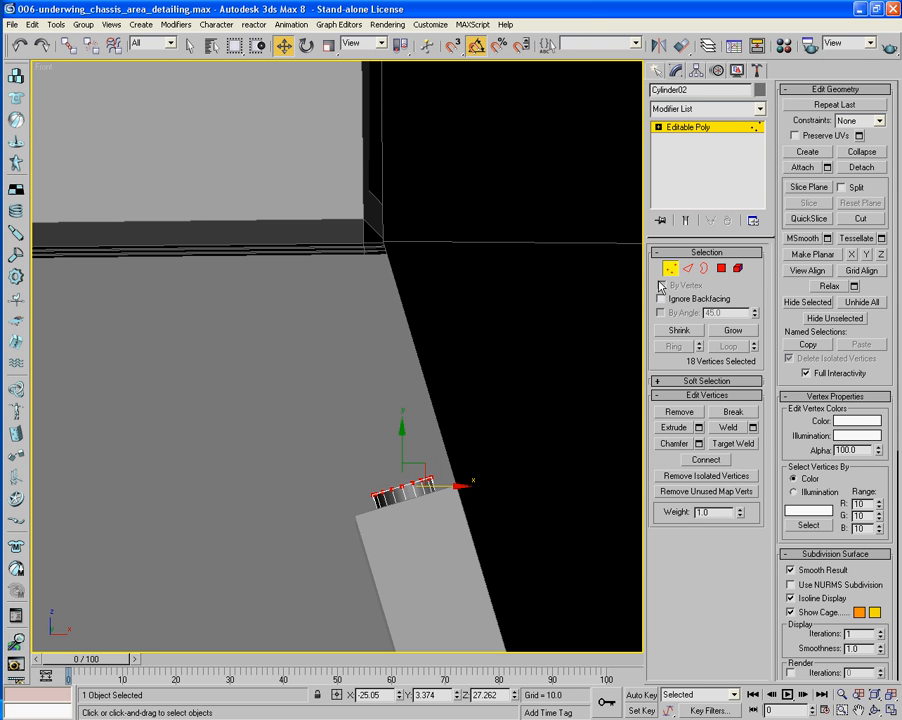
left_click_drag(421, 466, 377, 253)
Step: Raise the cylinder's upper vertices to meet the overhang's underside and widen them to 104% along X
key("e")
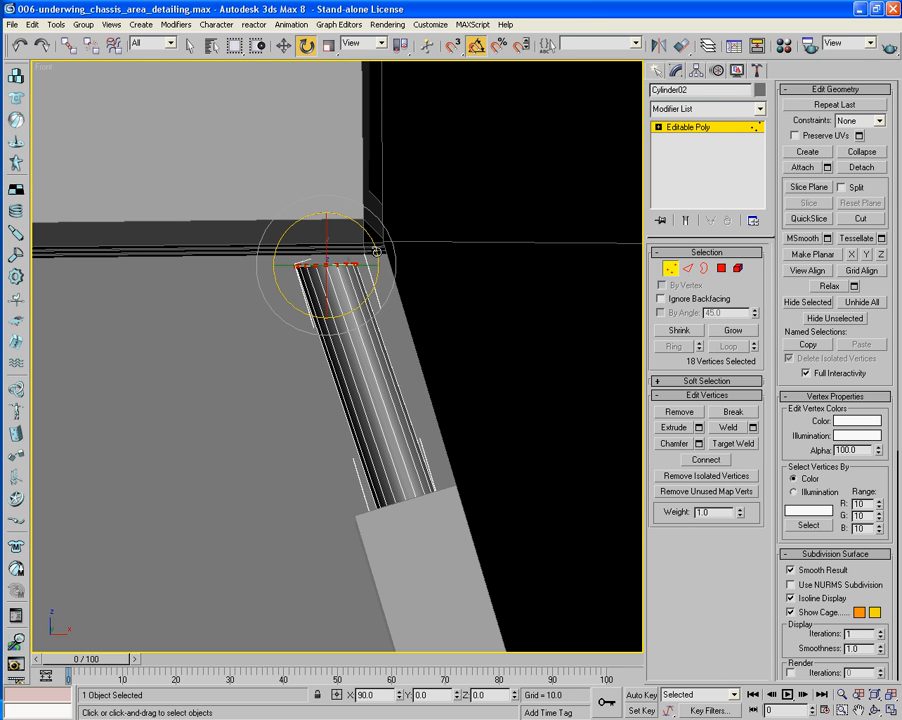
key("w")
left_click_drag(341, 241, 340, 233)
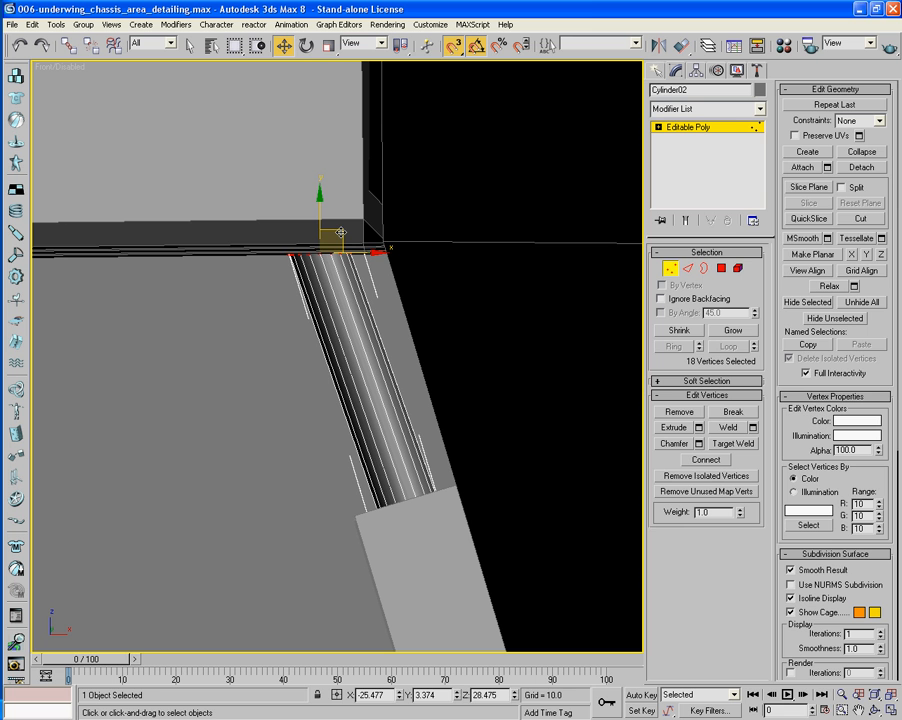
key("r")
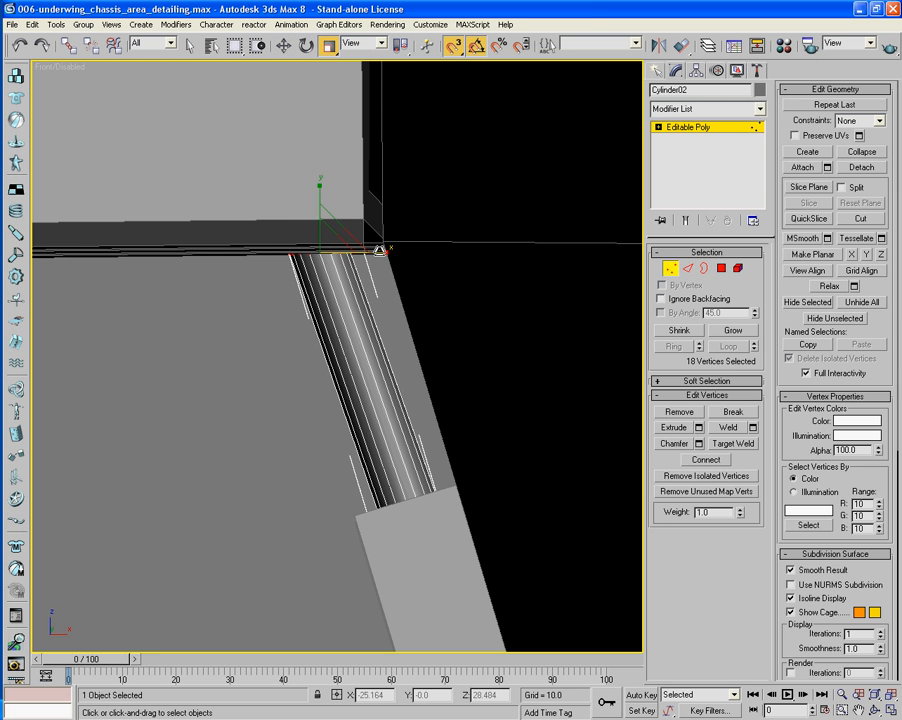
left_click_drag(380, 250, 382, 250)
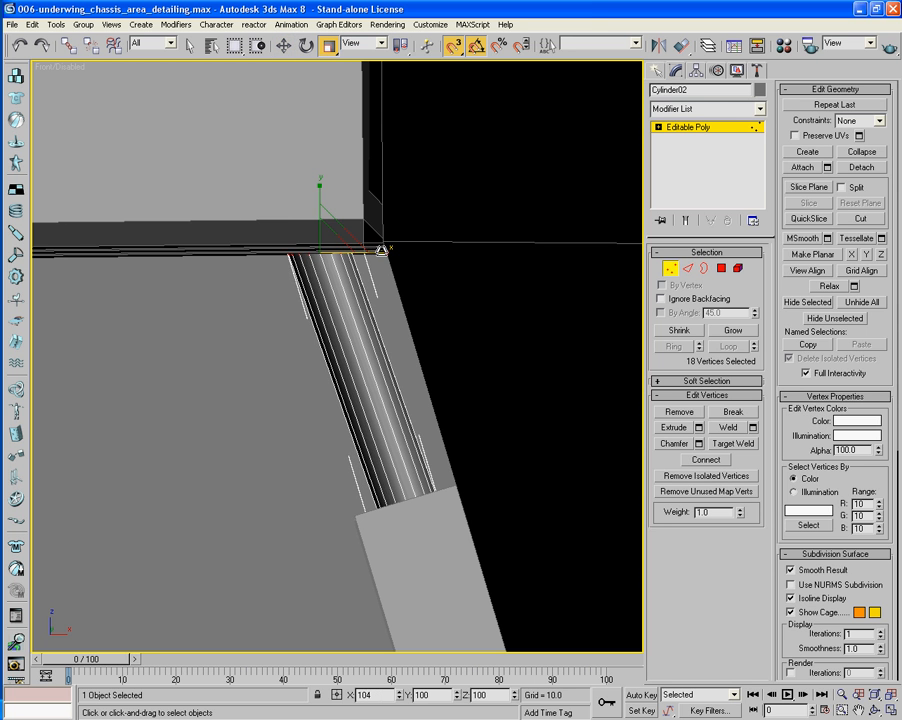
left_click(221, 409)
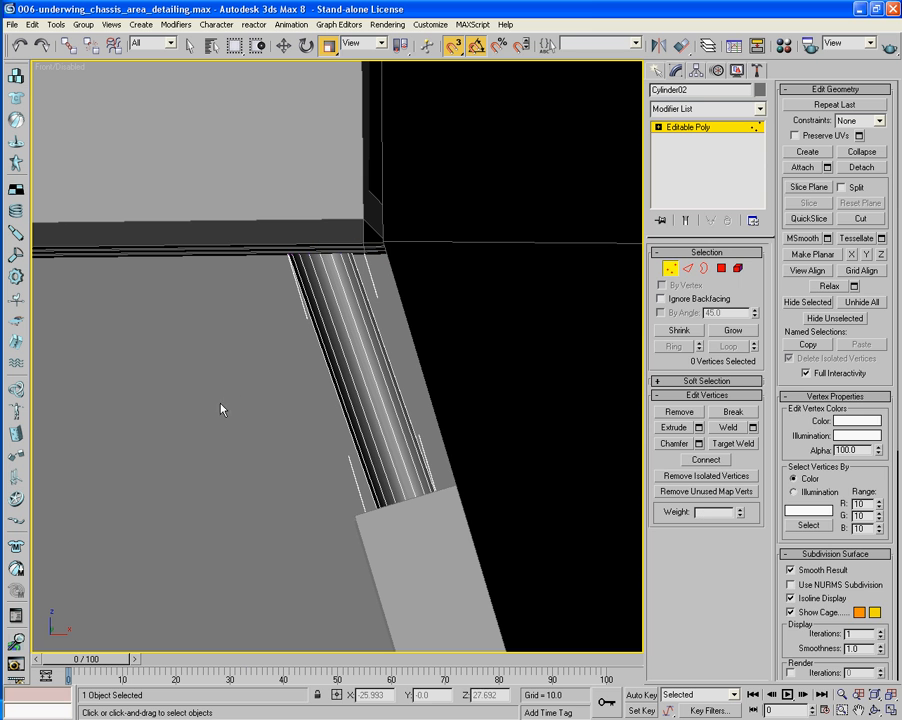
Step: Select all of the cylinder's lengthwise edges and connect them with one edge ring around its middle
left_click(686, 271)
left_click_drag(275, 344, 377, 352)
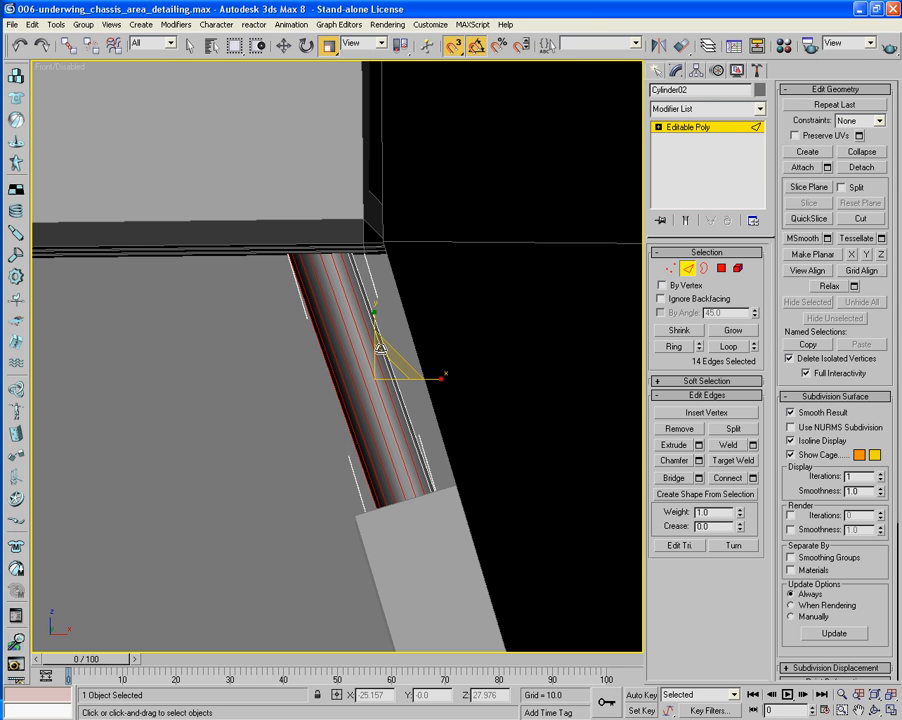
left_click_drag(242, 357, 380, 357)
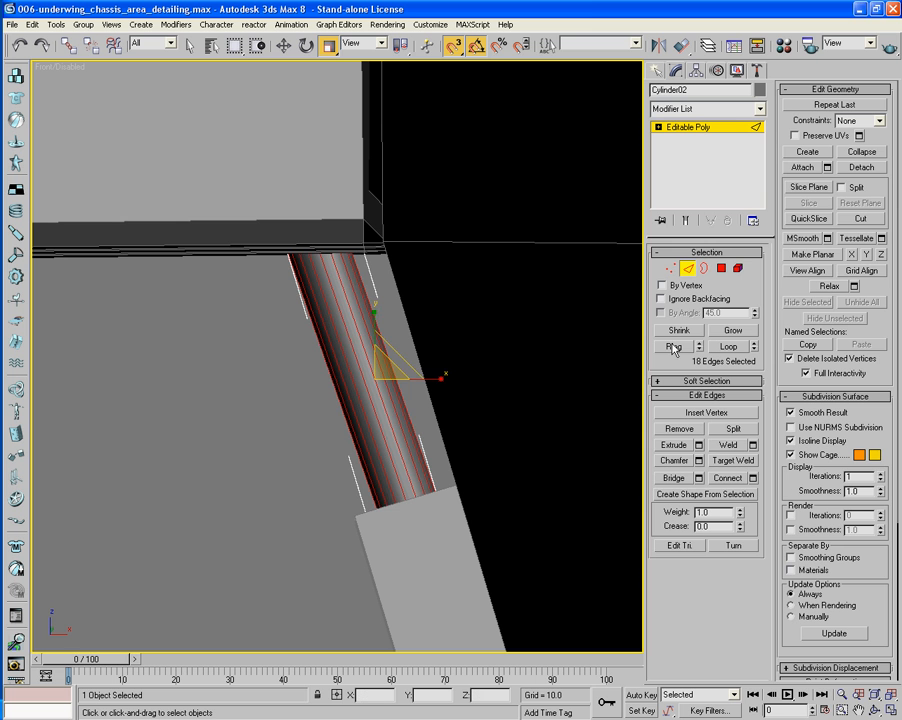
left_click(731, 478)
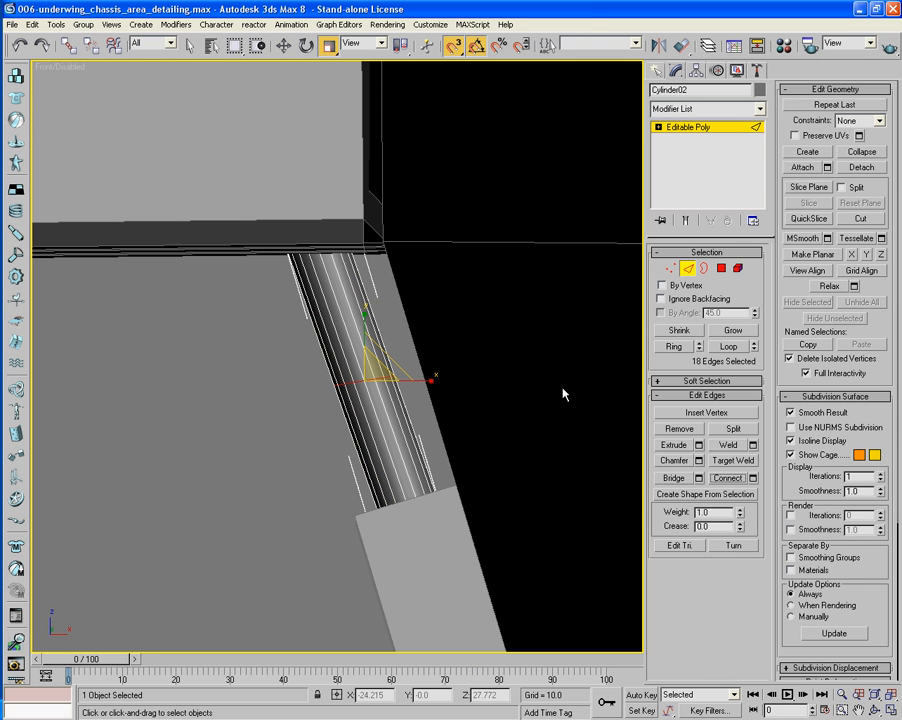
Step: Flatten the new ring to 4% along the local Z axis and chamfer it into paired rings near both cylinder ends
left_click(381, 44)
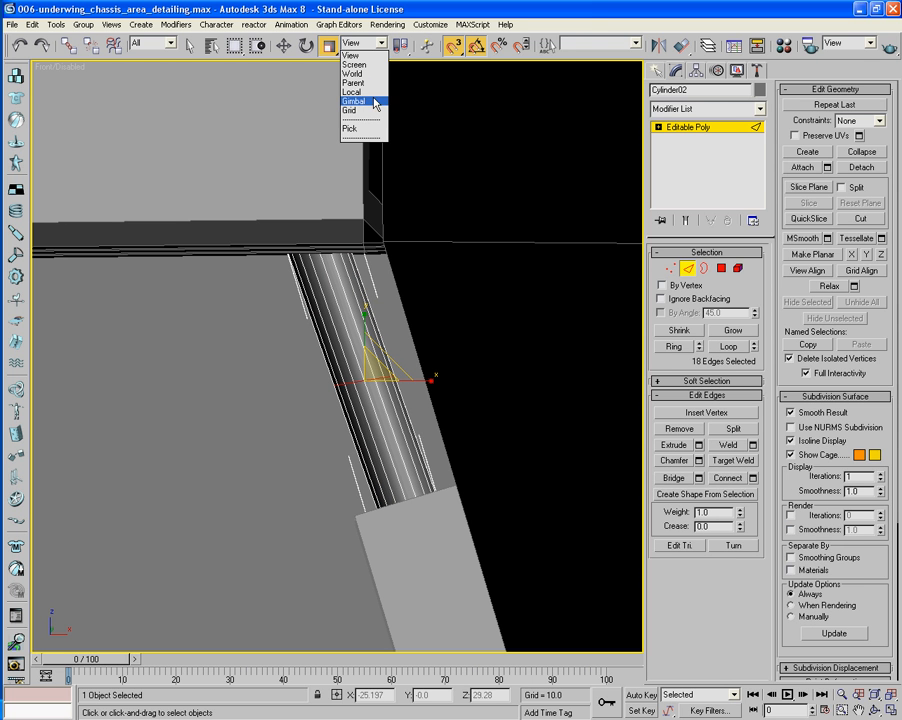
left_click(374, 92)
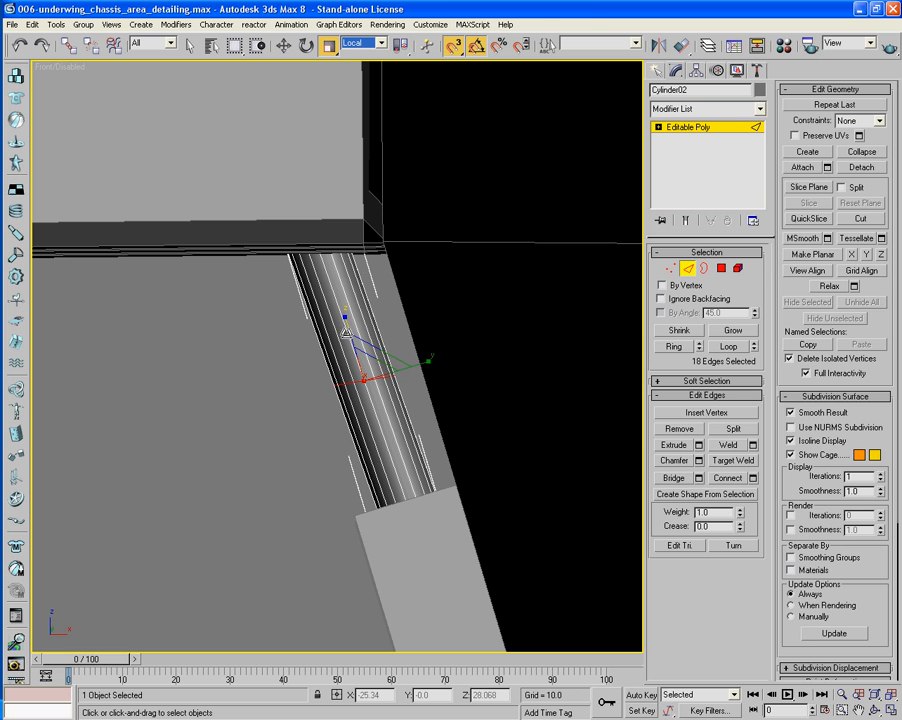
left_click_drag(345, 320, 447, 658)
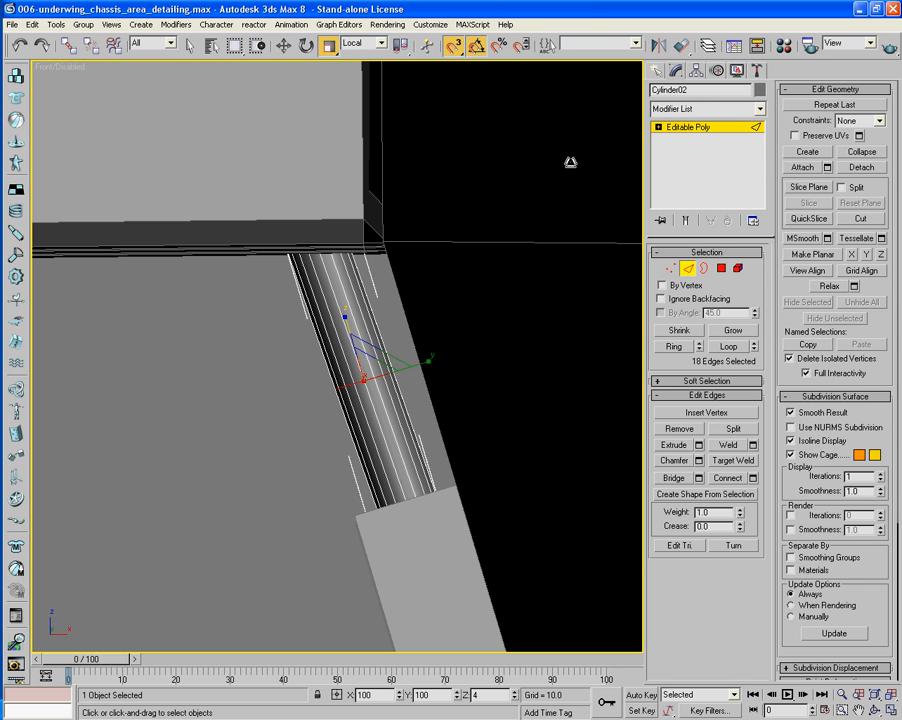
left_click(676, 461)
left_click_drag(370, 380, 335, 275)
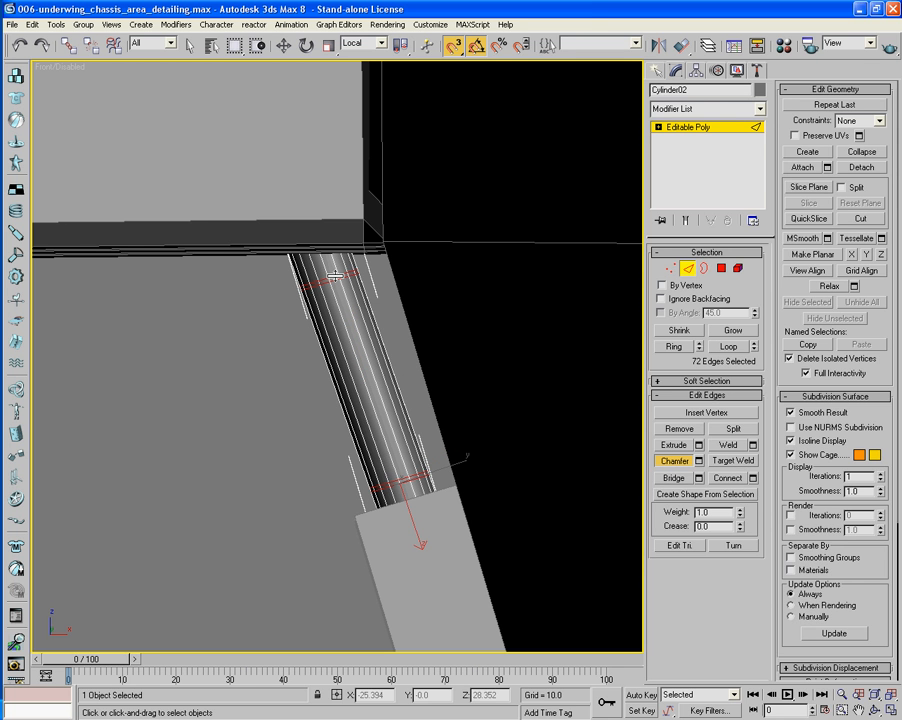
Step: Select the cylinder's long middle band of polygons and narrow it to 85% in local X and Y, leaving Z at 100%
left_click(721, 268)
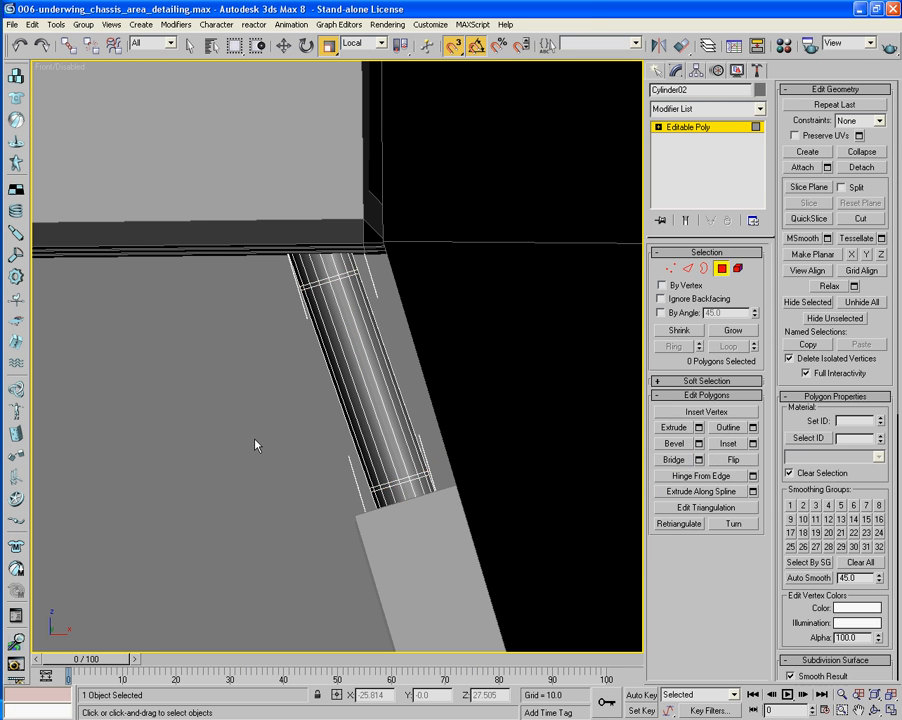
left_click_drag(262, 372, 442, 376)
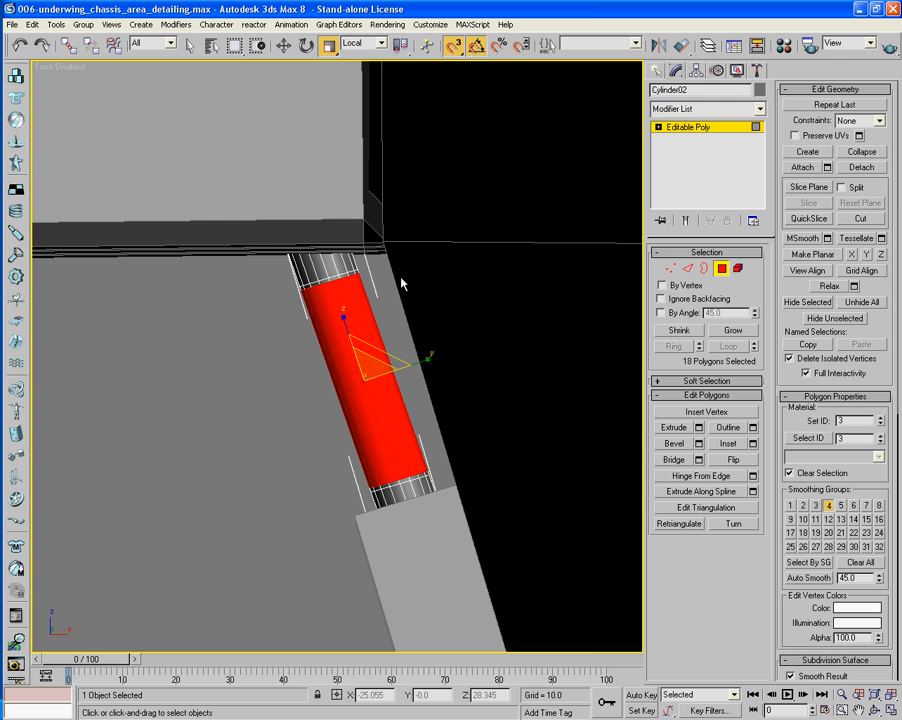
key("p")
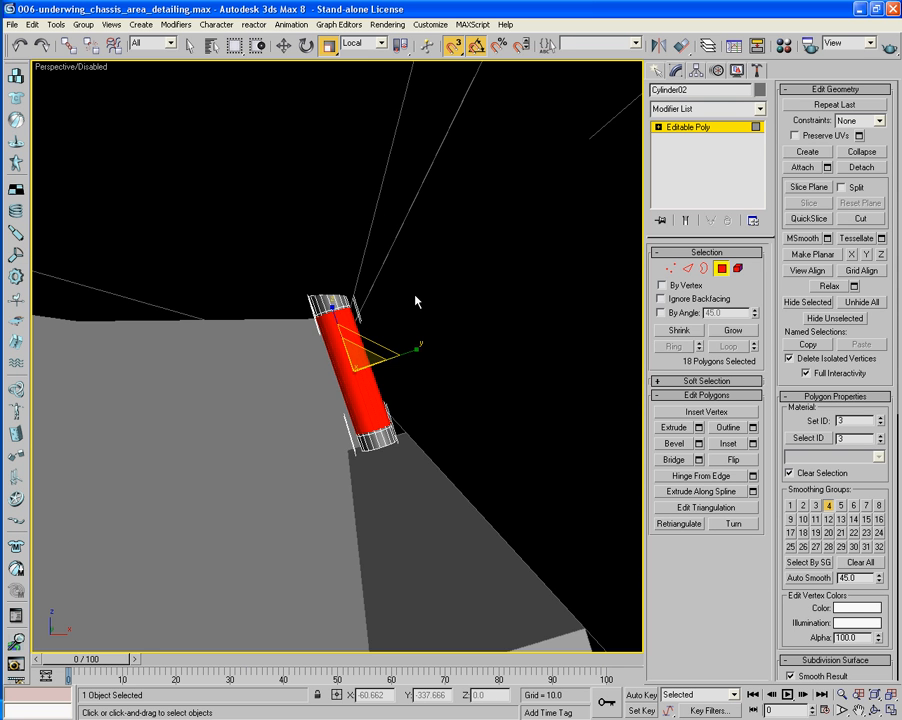
key("z")
middle_click_drag(416, 301, 419, 360, "alt")
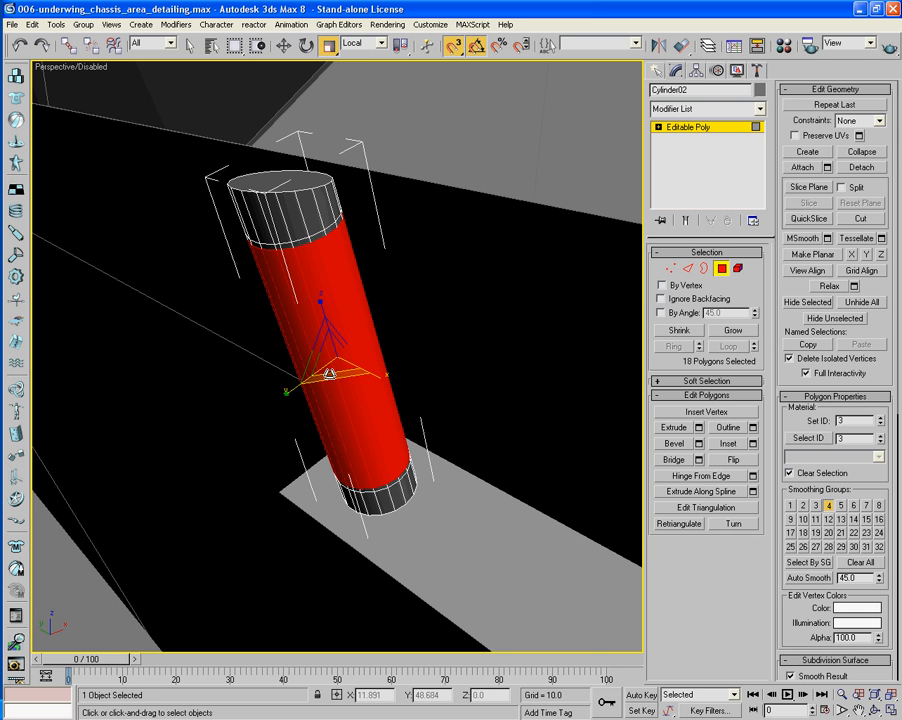
left_click_drag(330, 372, 330, 370)
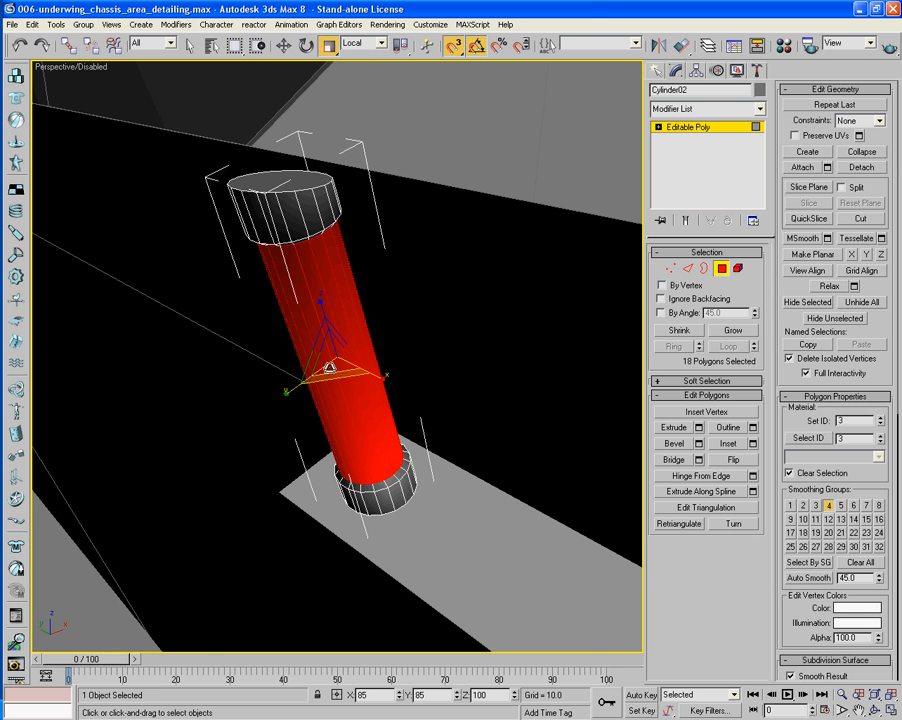
scroll(330, 368, "down", 3)
middle_click_drag(331, 368, 413, 406, "alt")
left_click(722, 272)
scroll(412, 405, "down", 3)
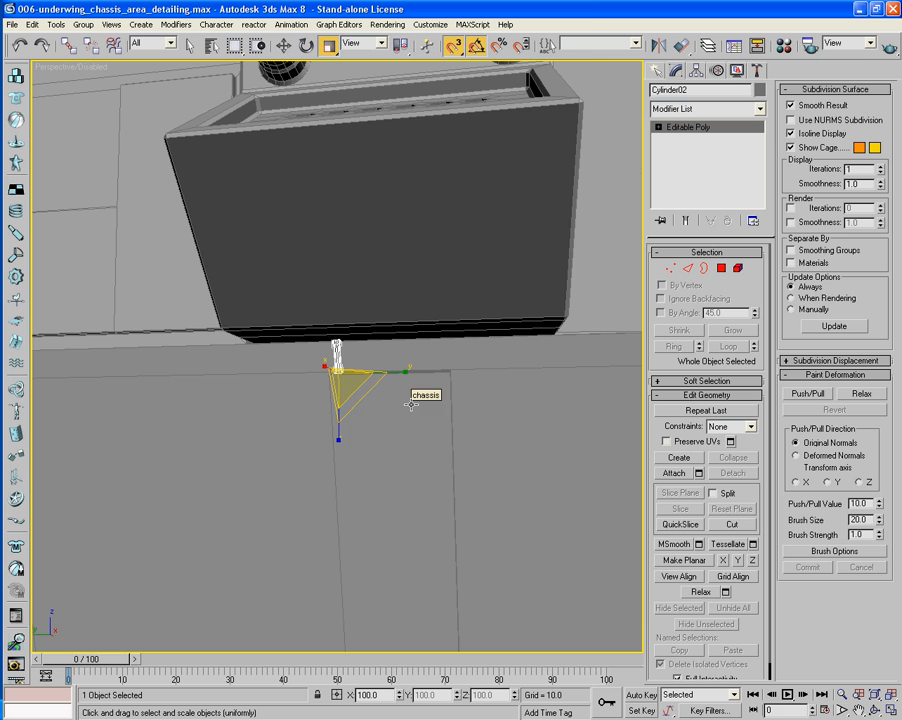
key("l")
key("z")
middle_click_drag(362, 397, 376, 411)
scroll(376, 411, "down", 5)
middle_click_drag(463, 416, 353, 417)
scroll(387, 419, "down", 2)
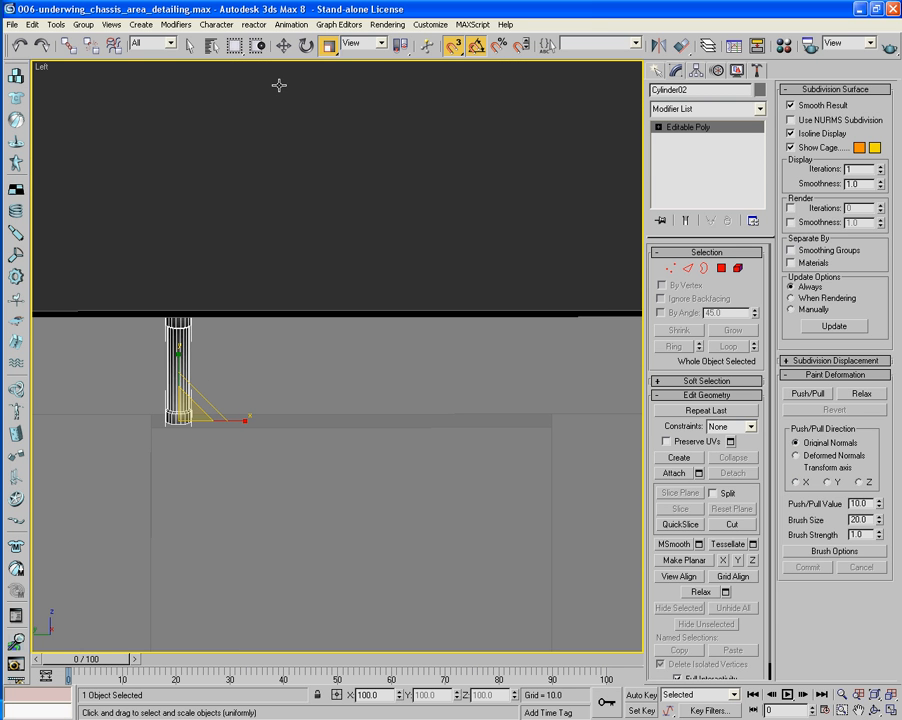
left_click(286, 48)
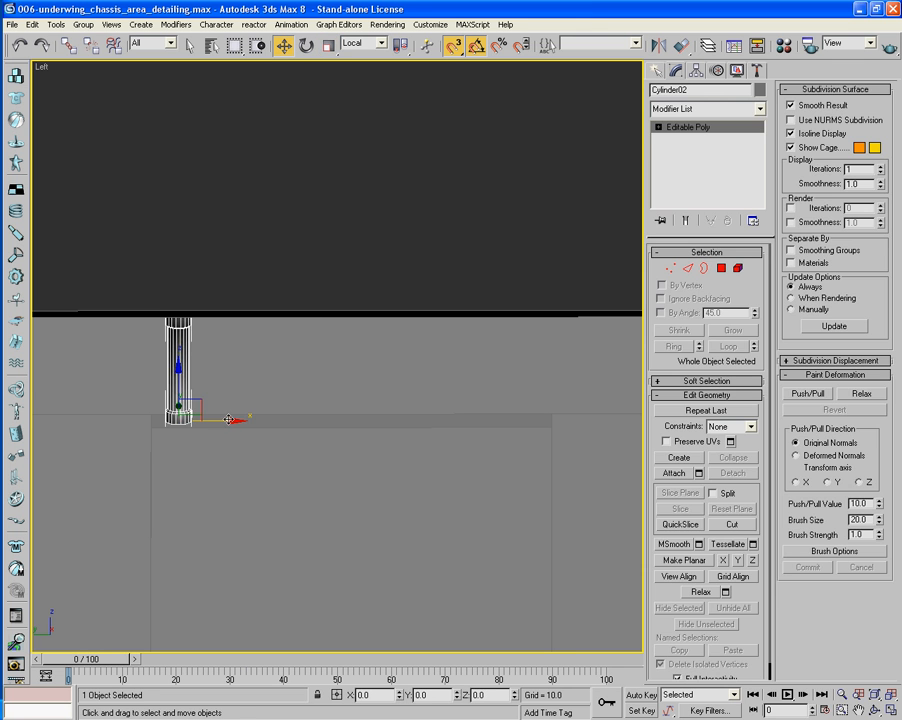
left_click_drag(230, 422, 410, 424, "shift")
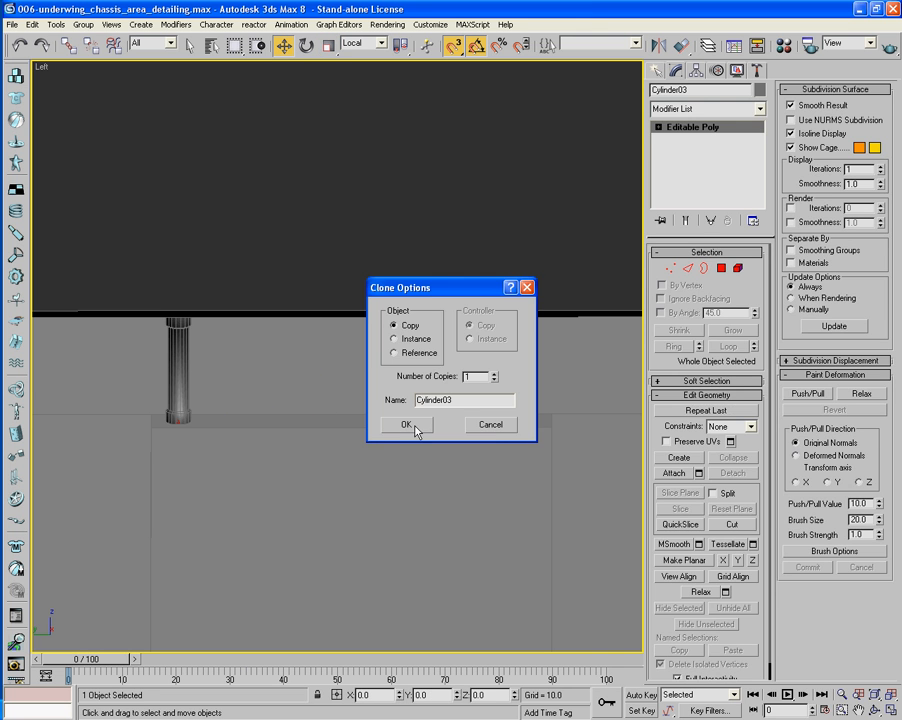
left_click(490, 425)
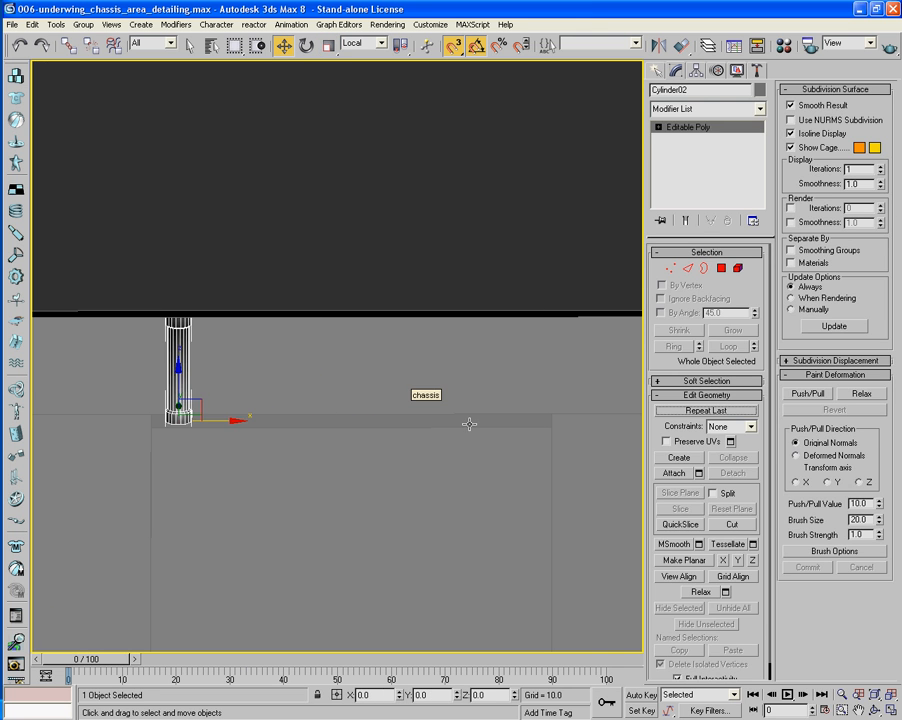
Step: Switch the reference coordinate system to View and make one copy of the cylinder along X at the strip's opposite top corner
left_click(182, 350)
left_click(182, 350)
left_click(181, 351)
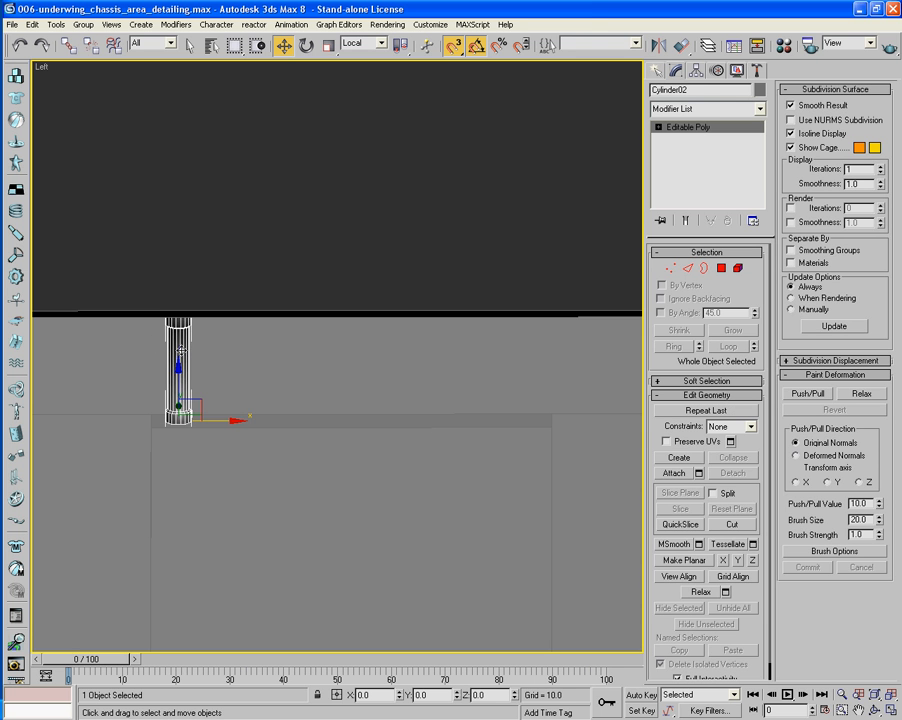
left_click(366, 43)
left_click(362, 56)
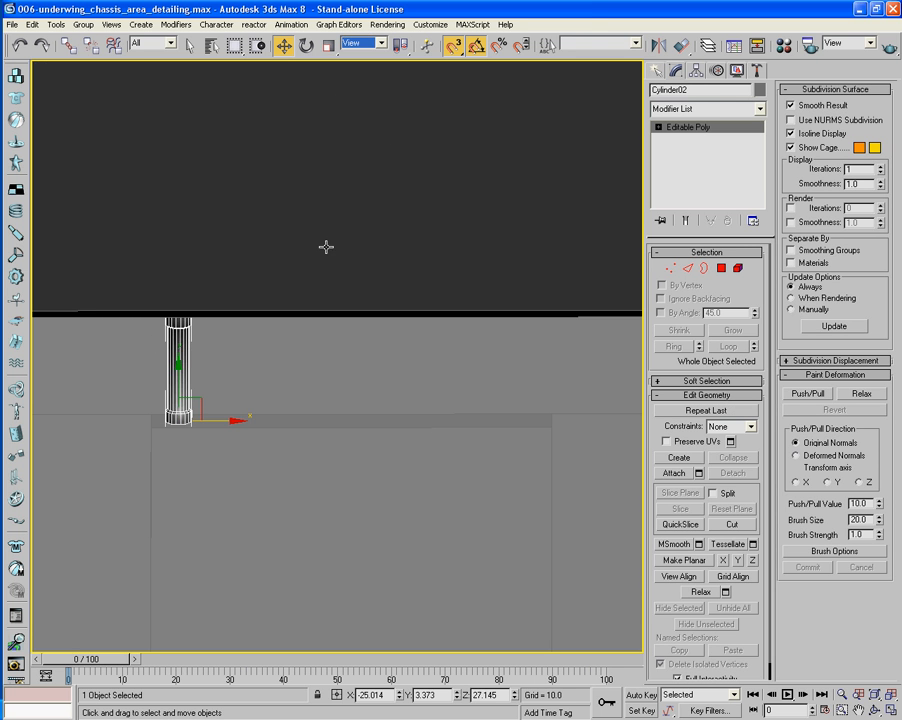
left_click_drag(221, 419, 532, 420, "shift")
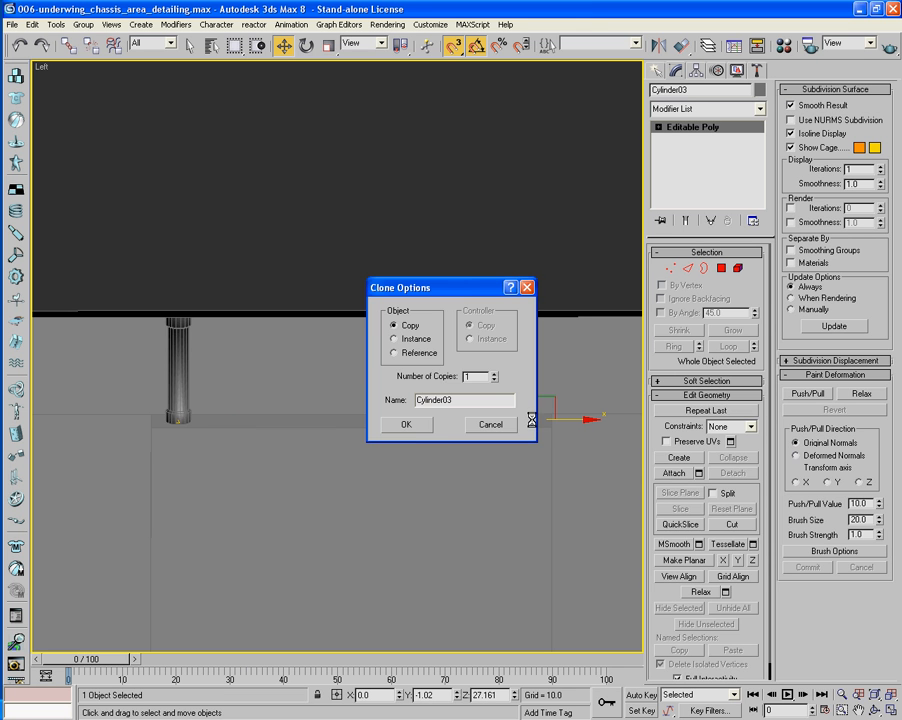
left_click(429, 430)
key("z")
middle_click_drag(457, 415, 410, 419, "alt")
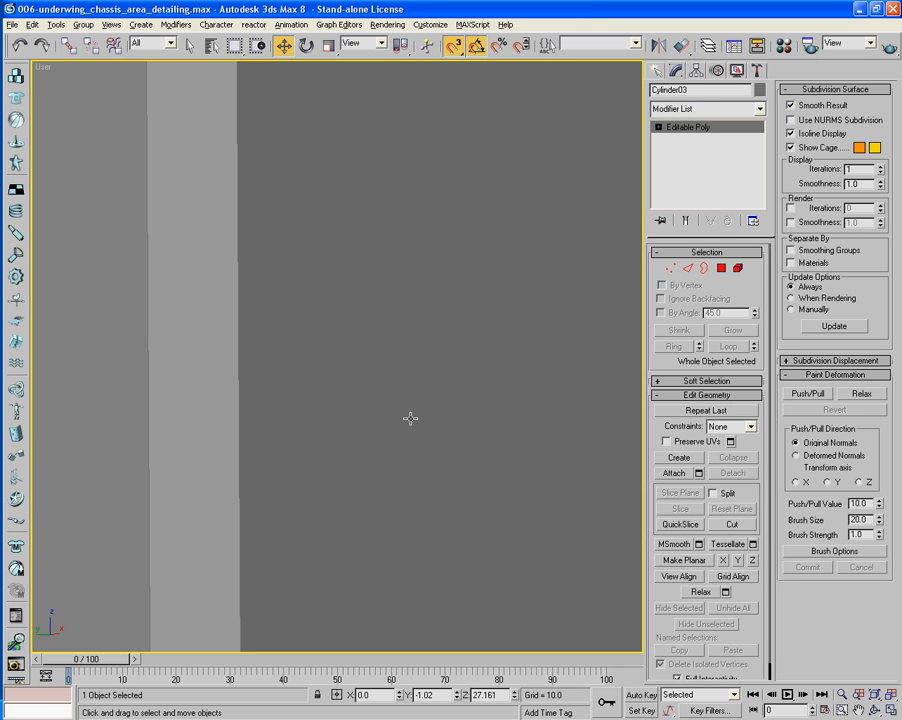
scroll(410, 418, "down", 3)
scroll(412, 435, "up", 5)
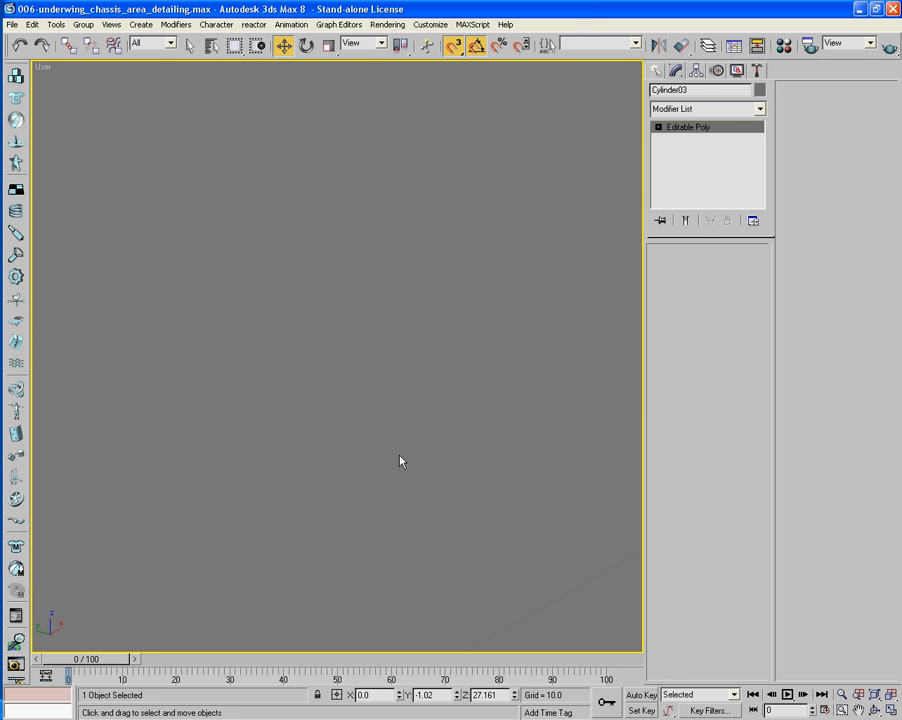
left_click(399, 460)
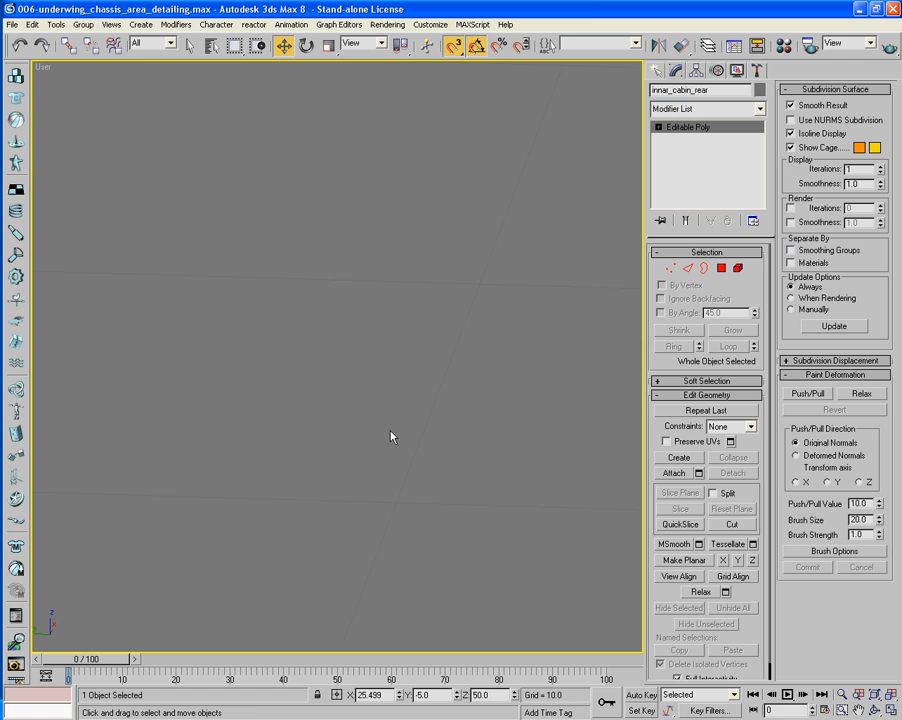
Step: Select the cylinder at the strip's top corner, reset its transform with Reset XForm, and convert it back to an Editable Poly
scroll(390, 432, "down", 5)
mouse_move(302, 415)
middle_mouse_down("alt")
mouse_move(304, 401)
mouse_move(348, 374)
mouse_move(337, 347)
middle_mouse_up("alt")
key("p")
scroll(360, 371, "down", 5)
middle_click_drag(481, 346, 405, 506)
scroll(433, 344, "up", 5)
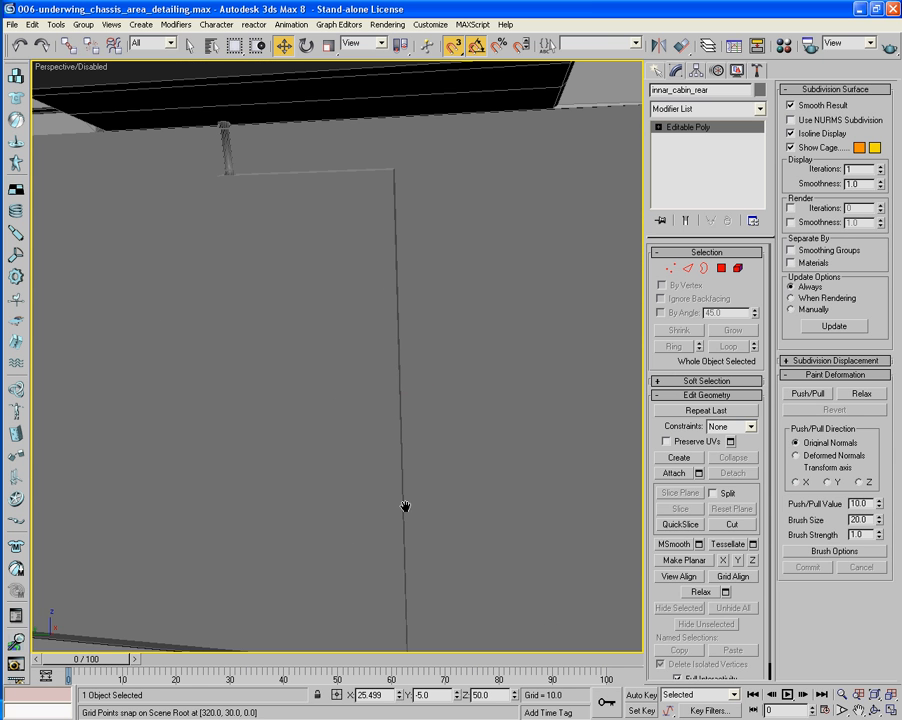
left_click(229, 134)
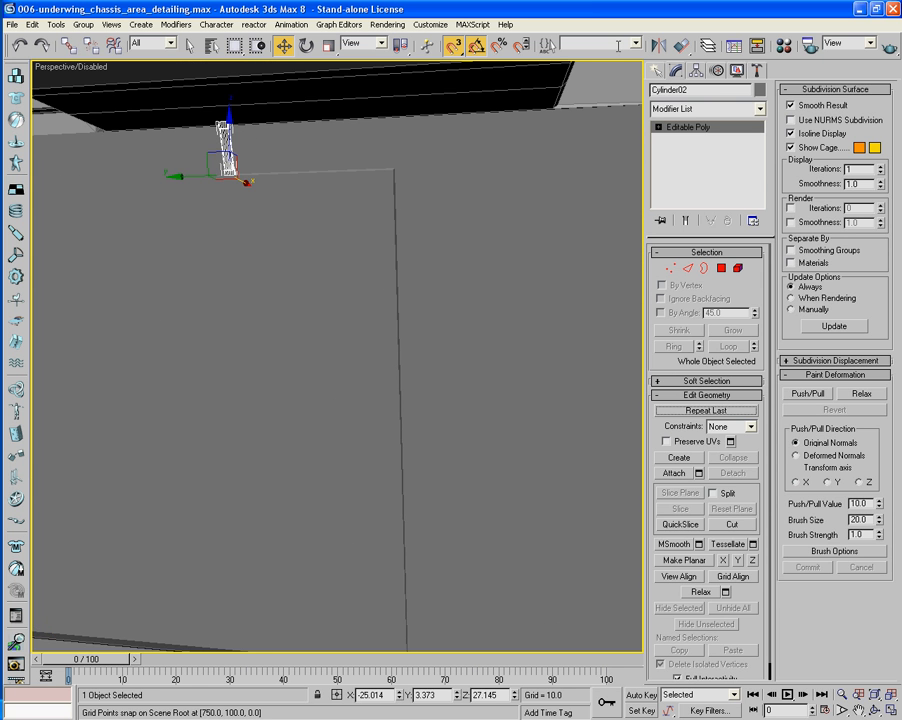
left_click(757, 70)
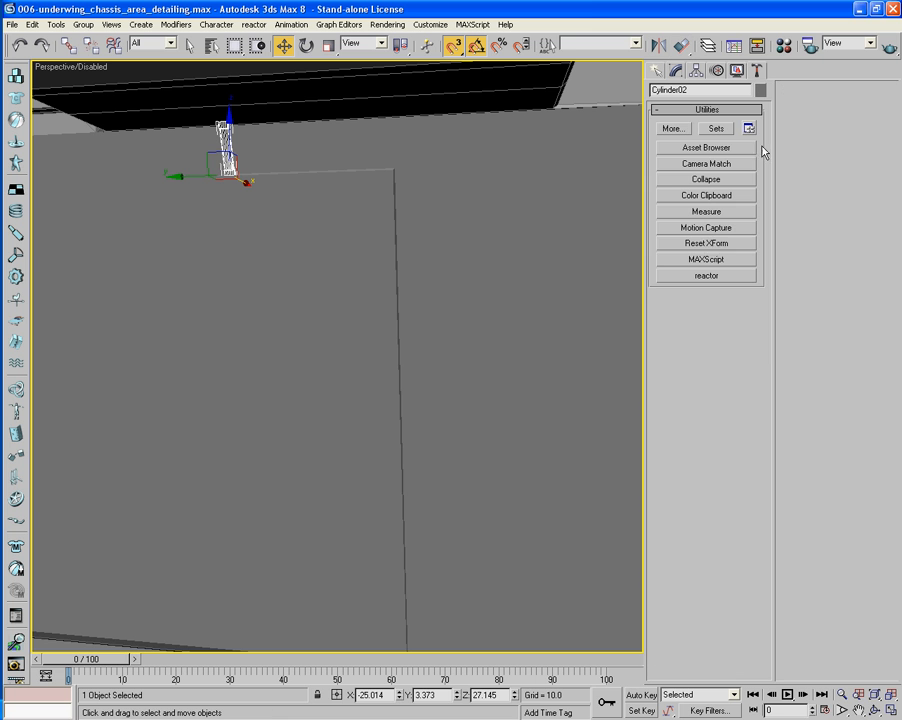
left_click(707, 244)
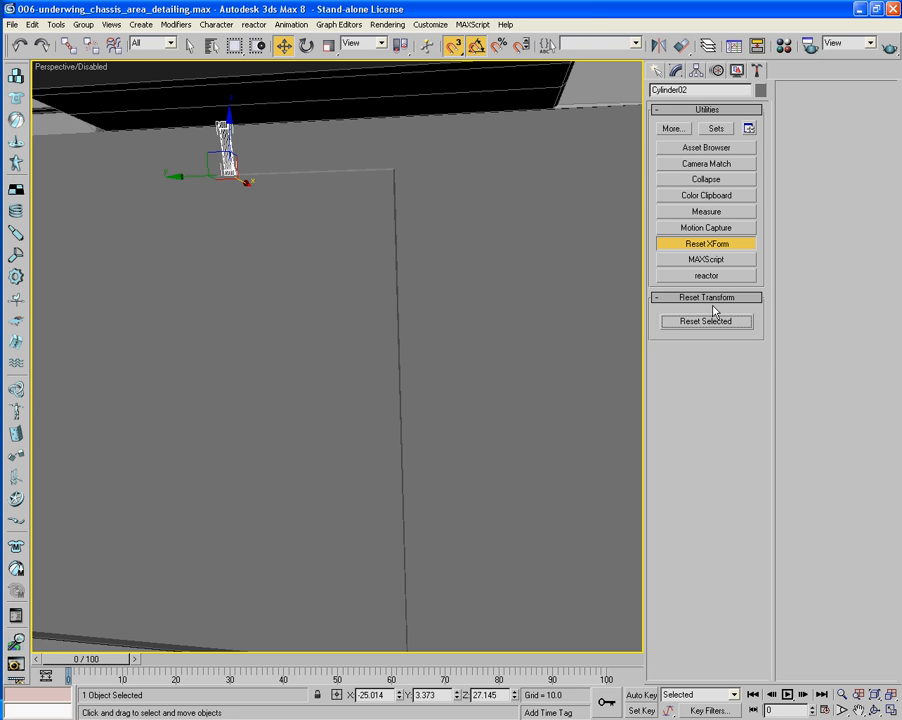
left_click(713, 247)
right_click(222, 132)
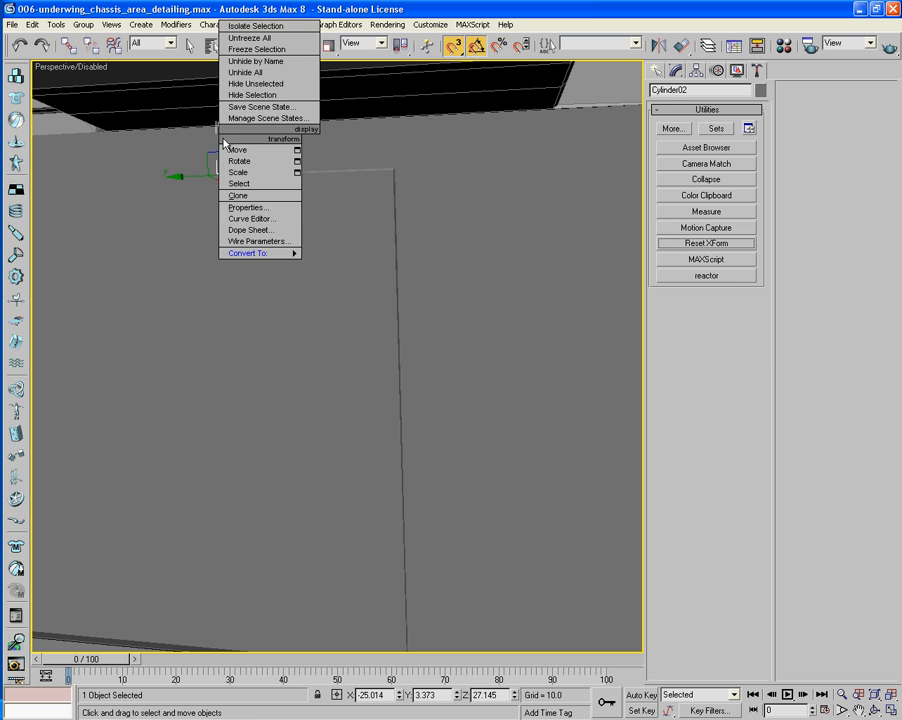
mouse_move(264, 251)
left_click(334, 261)
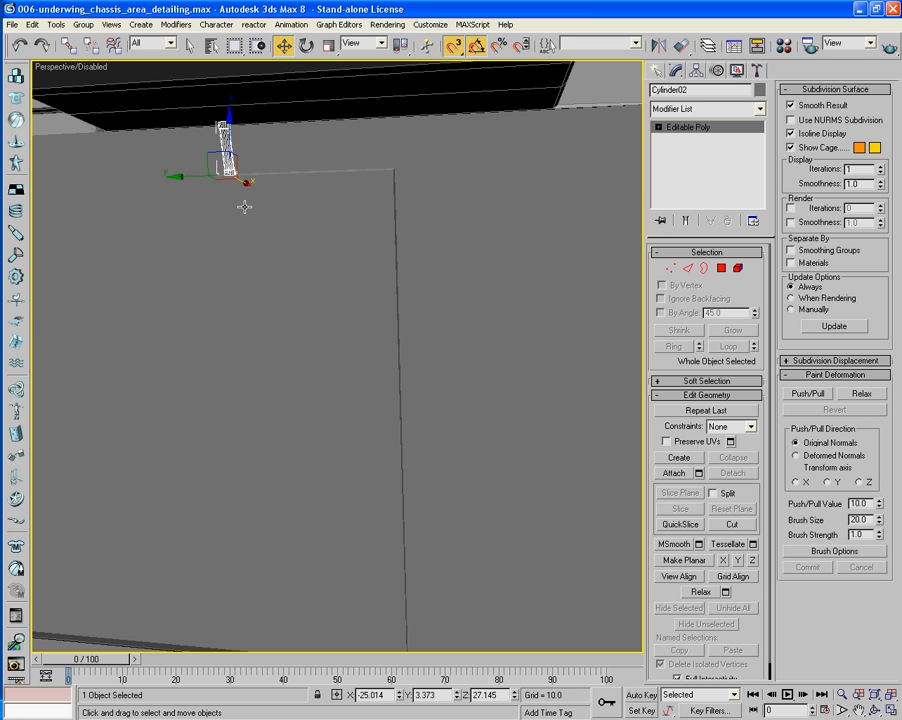
middle_click_drag(244, 207, 318, 335, "alt")
scroll(232, 195, "up", 3)
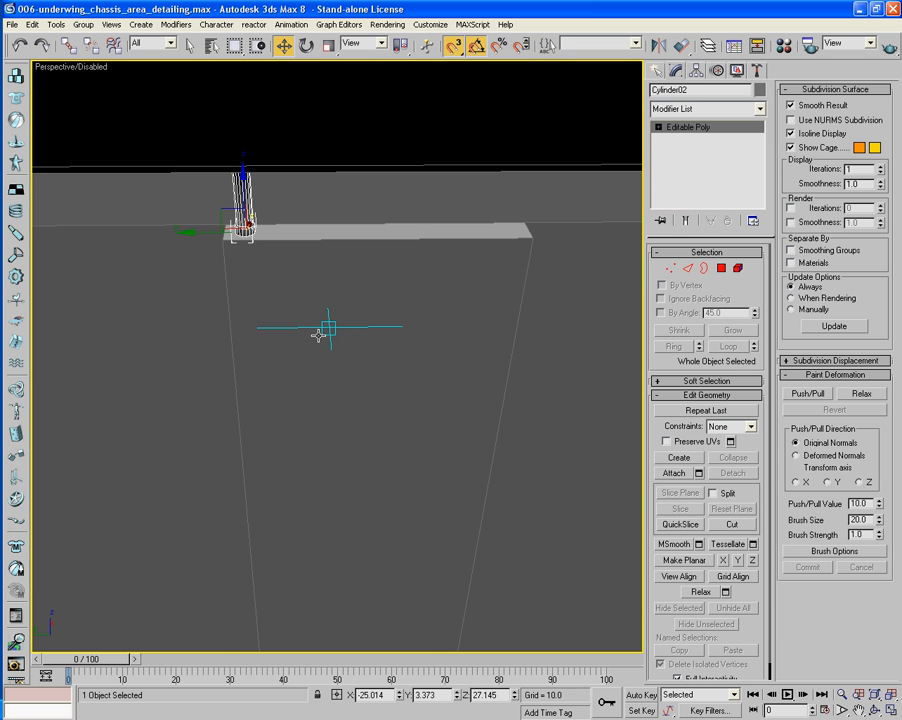
middle_click_drag(590, 304, 582, 288, "alt")
left_click(721, 267)
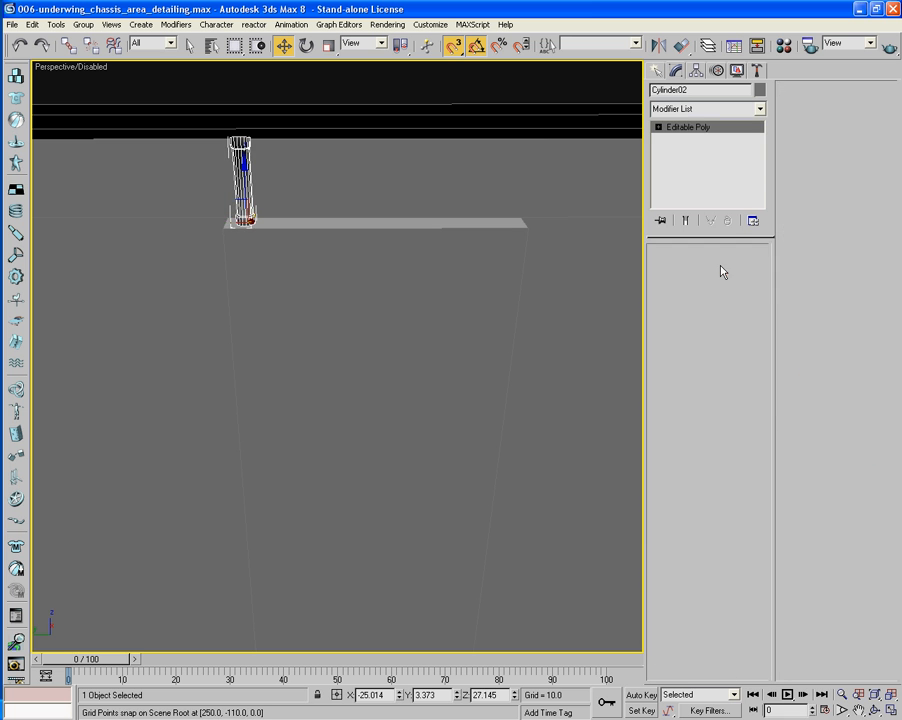
left_click(721, 267)
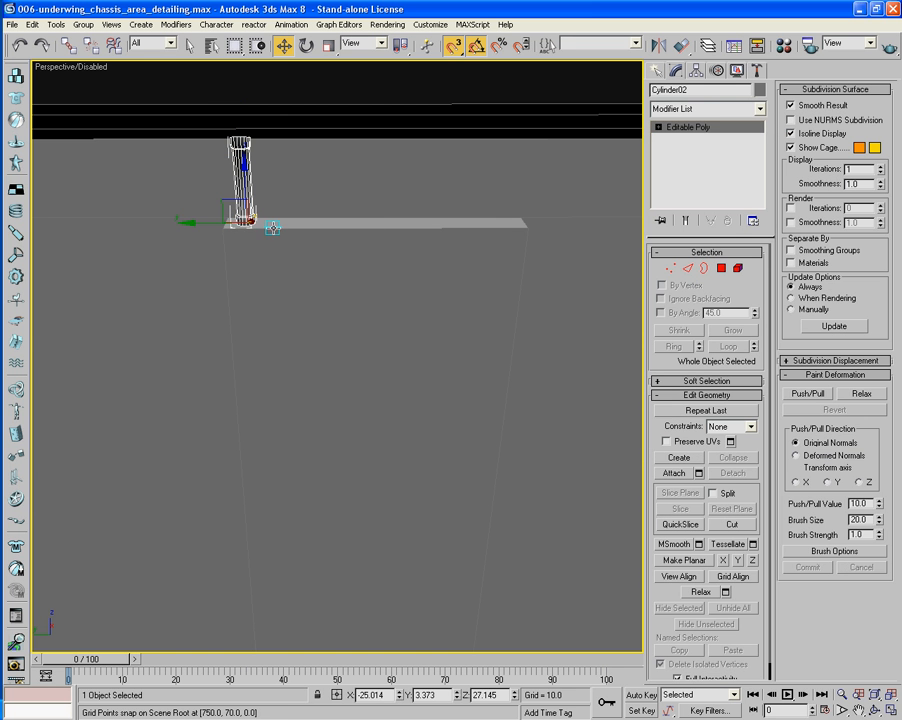
left_click_drag(216, 226, 248, 226, "shift")
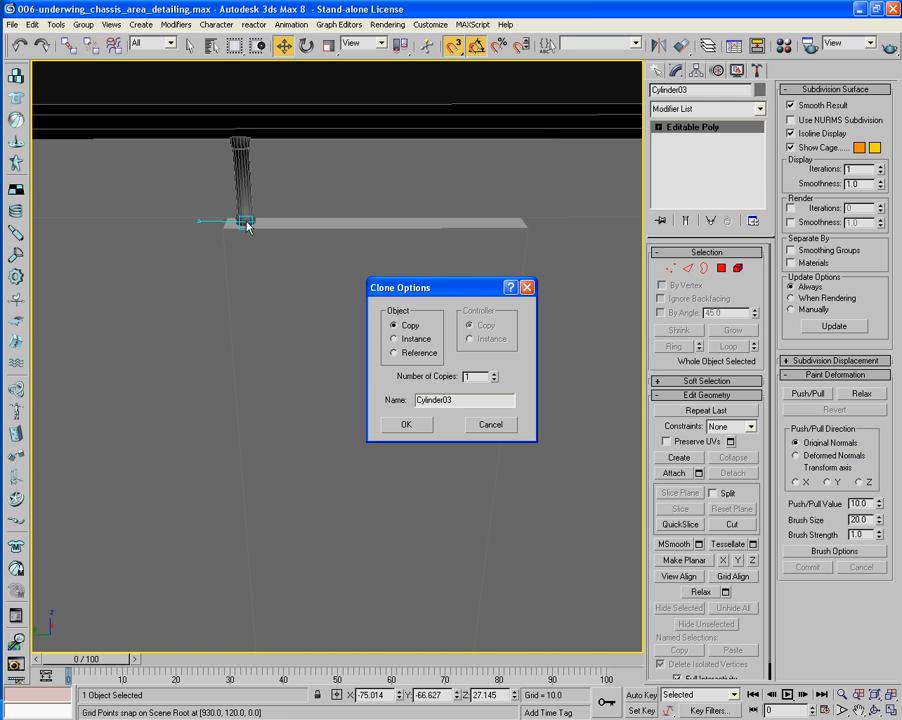
left_click(505, 425)
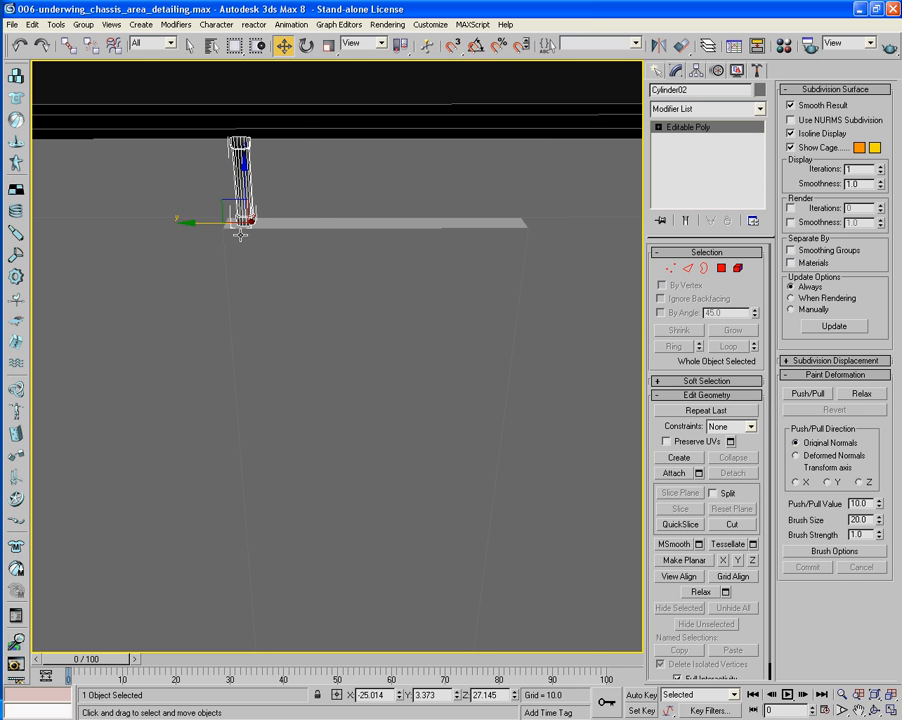
Step: Copy the cylinder three times along Y to form a side-by-side pair at each top corner of the strip
middle_click_drag(317, 225, 262, 226, "alt")
mouse_move(276, 218)
left_mouse_down("shift")
mouse_move(209, 220)
mouse_move(279, 225)
left_mouse_up("shift")
left_click(406, 424)
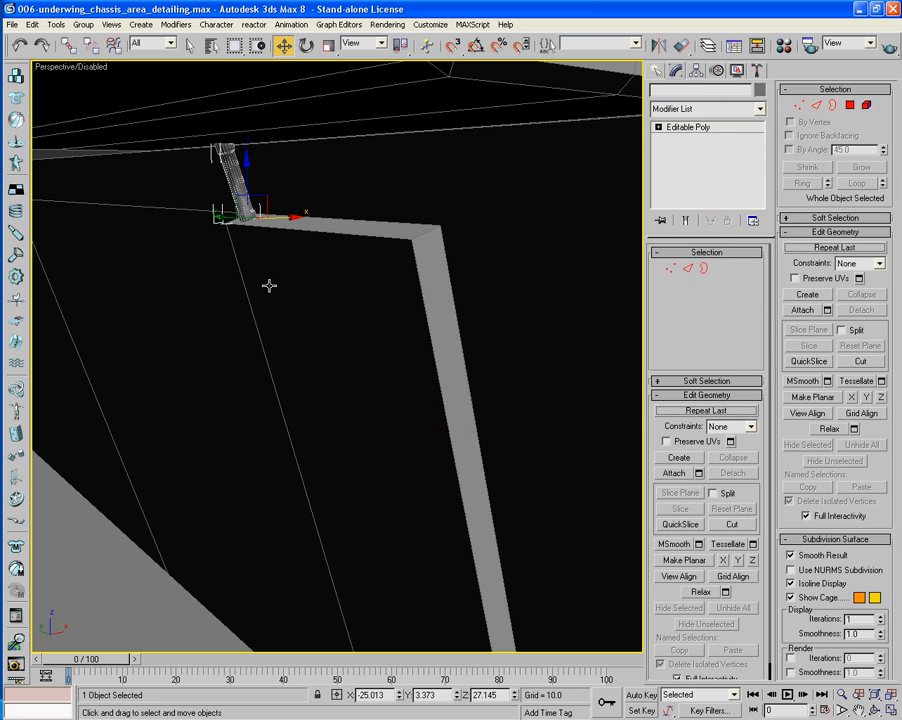
mouse_move(268, 282)
middle_mouse_down("alt")
mouse_move(332, 287)
mouse_move(206, 222)
middle_mouse_up("alt")
mouse_move(193, 223)
left_mouse_down()
mouse_move(459, 238)
mouse_move(365, 224)
mouse_move(224, 226)
left_mouse_up()
left_click(405, 425)
left_click(406, 424)
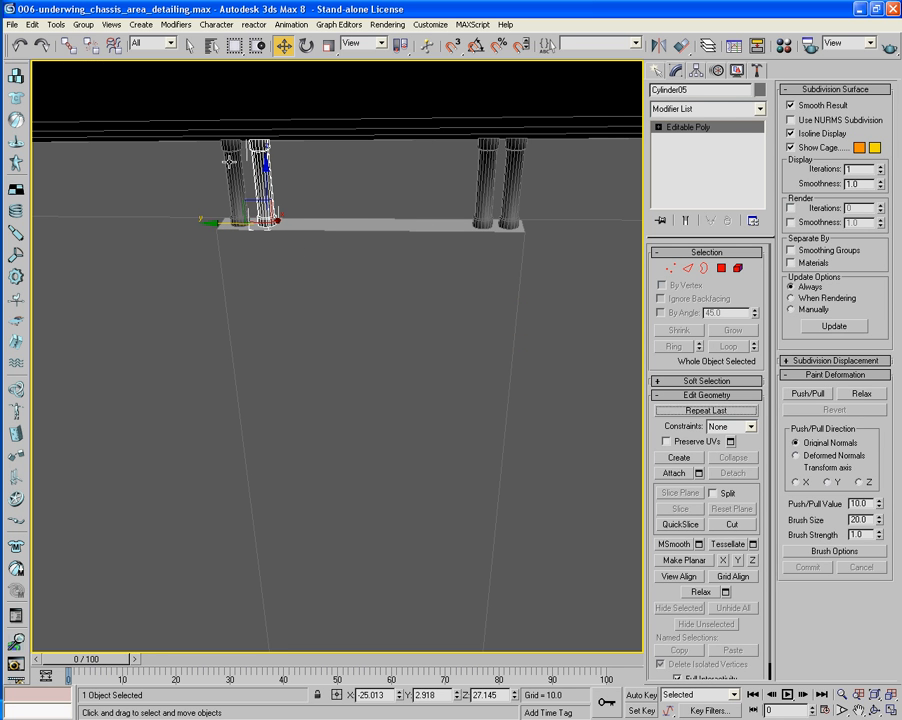
Step: Attach the other three cylinders to the original one so all four form a single object
left_click(232, 168)
left_click(675, 473)
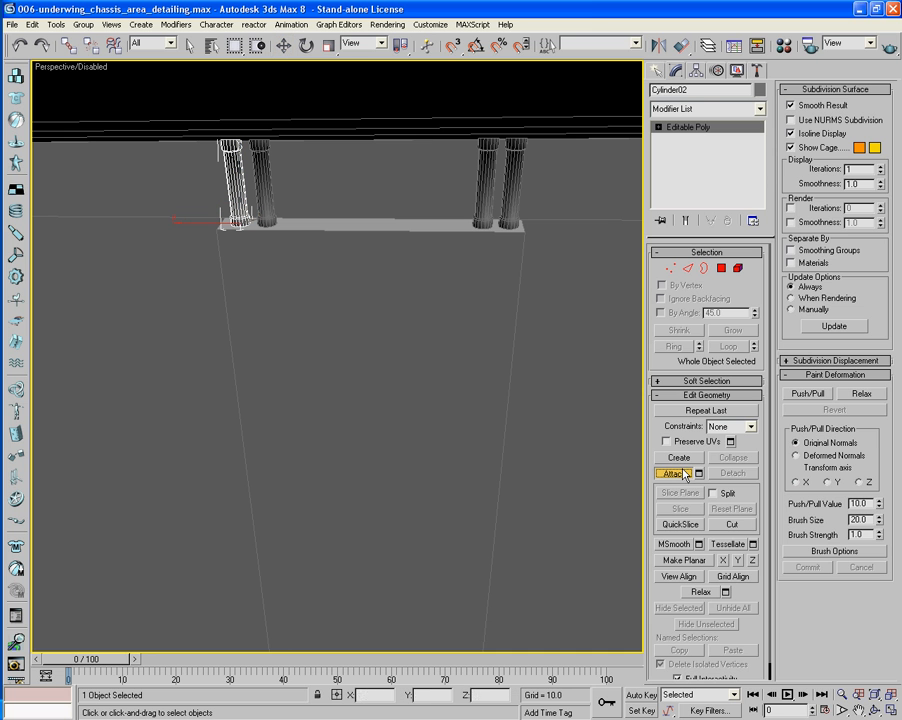
left_click(257, 180)
left_click(493, 176)
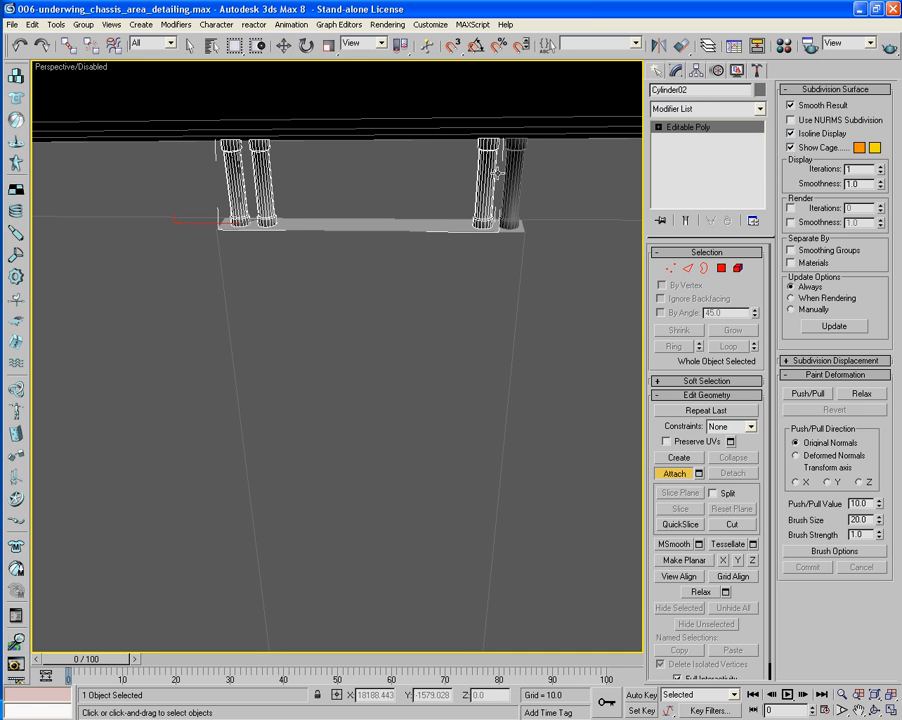
left_click(510, 174)
middle_click_drag(579, 247, 518, 241)
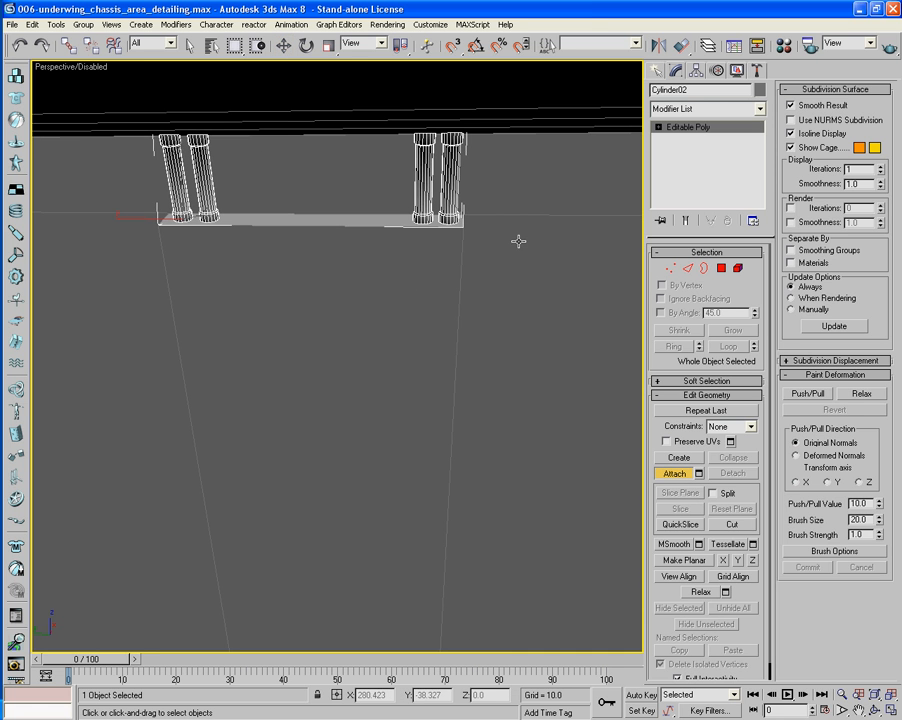
Step: Shift the two cylinder elements at the strip's far corner slightly along Y towards the other pair
left_click(739, 269)
left_click_drag(496, 178, 380, 176)
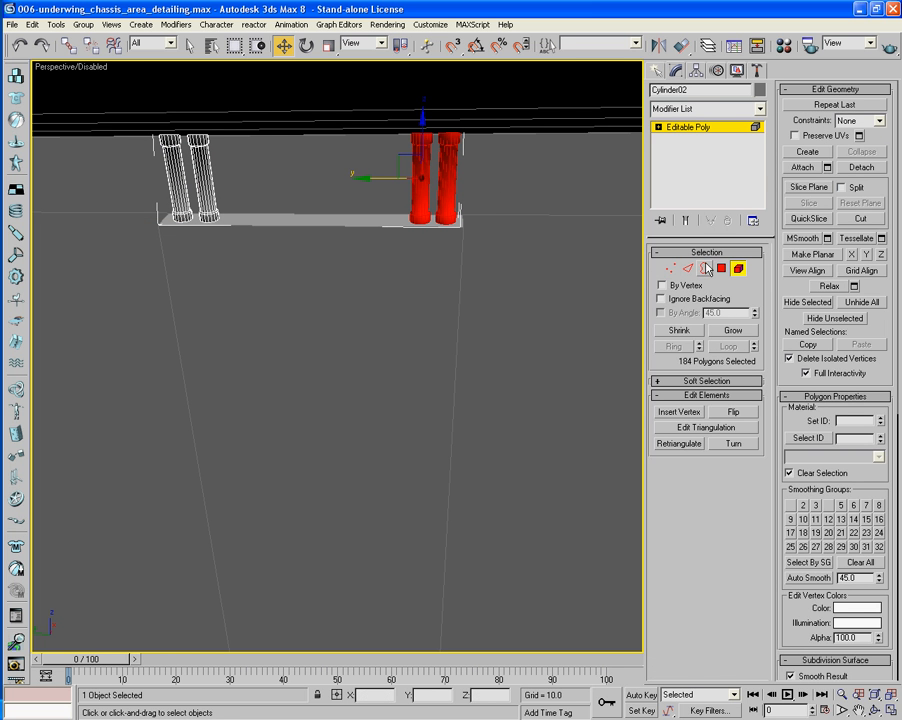
left_click(737, 268)
Step: In the Left view, make one copy of the four-cylinder set above the second strip and another above the third strip
scroll(538, 275, "down", 6)
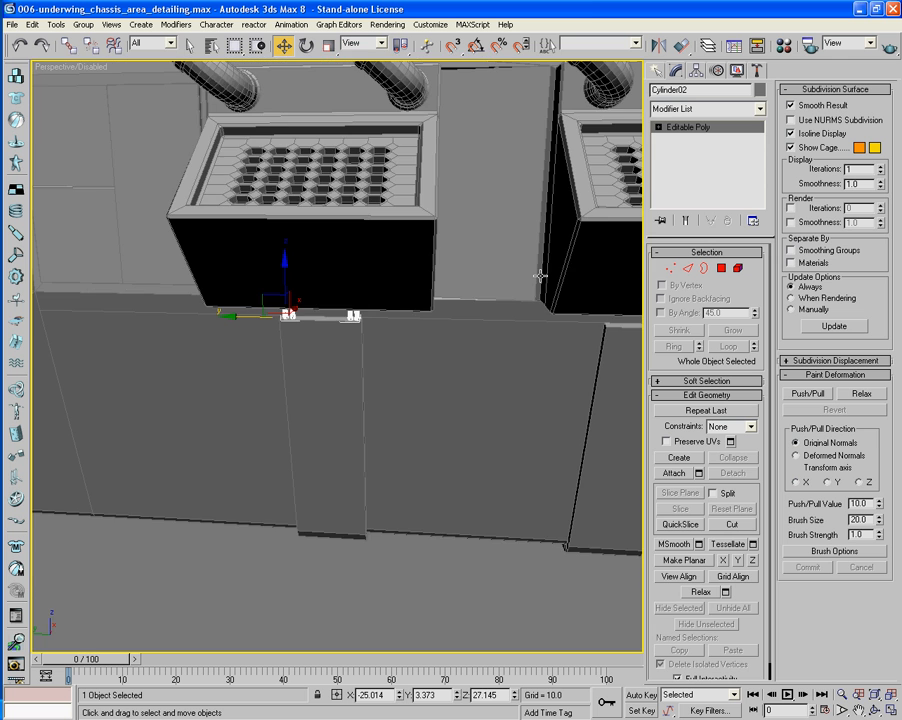
key("l")
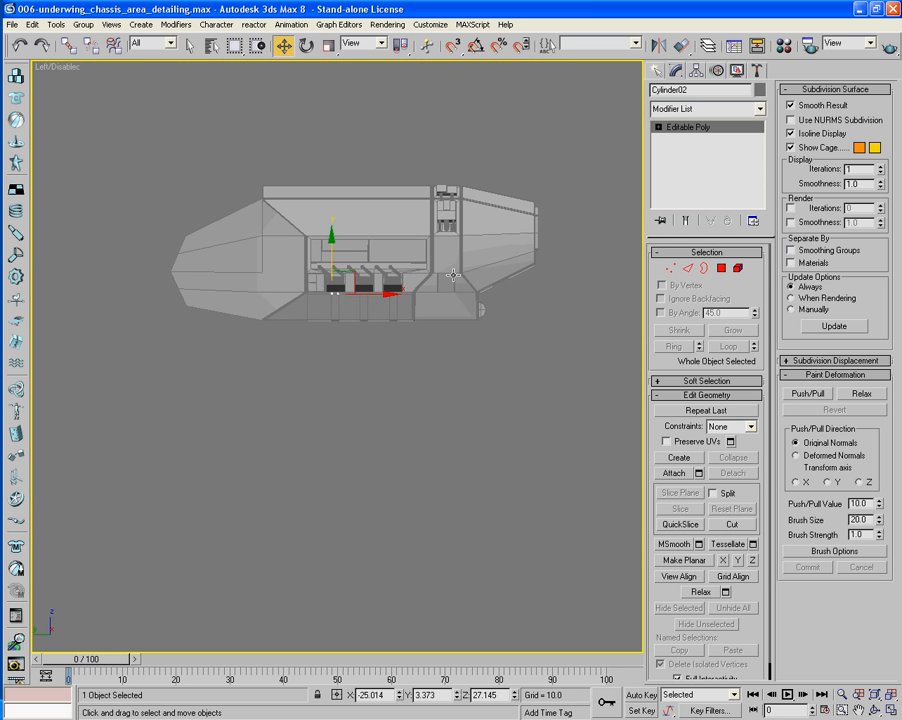
scroll(446, 302, "up", 10)
middle_click_drag(489, 380, 329, 300)
left_click_drag(188, 294, 573, 324, "shift")
left_click_drag(570, 324, 568, 323)
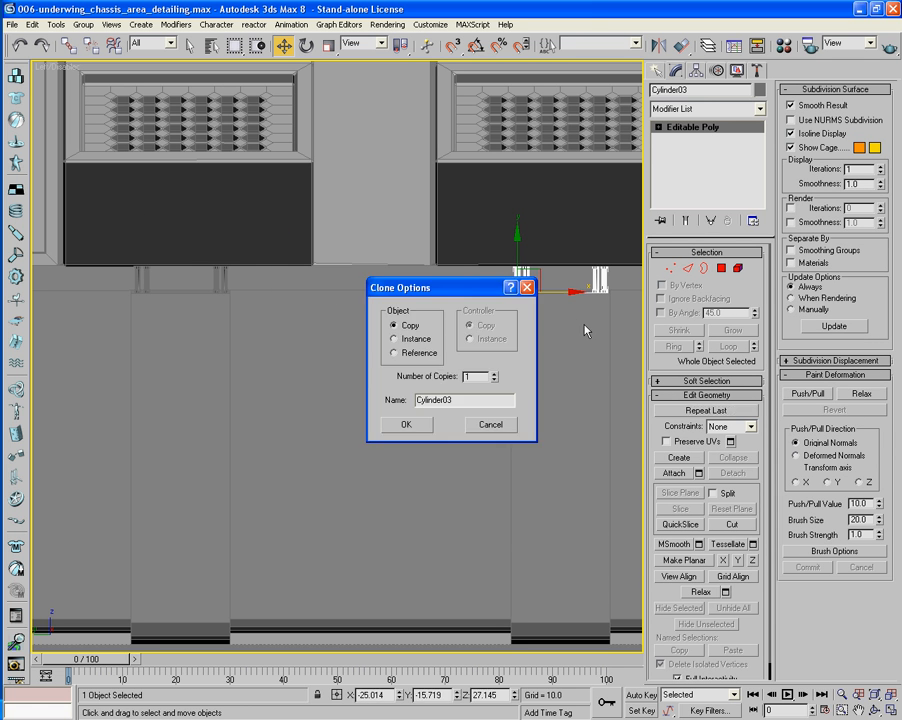
left_click(404, 424)
middle_click_drag(570, 420, 116, 432)
left_click_drag(110, 304, 487, 314, "shift")
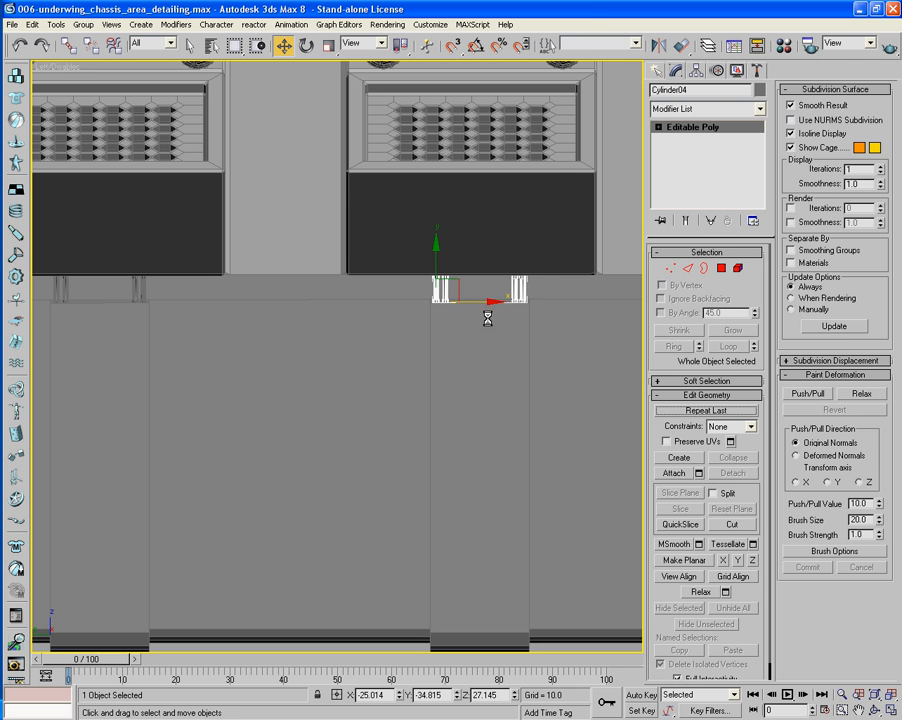
left_click(410, 423)
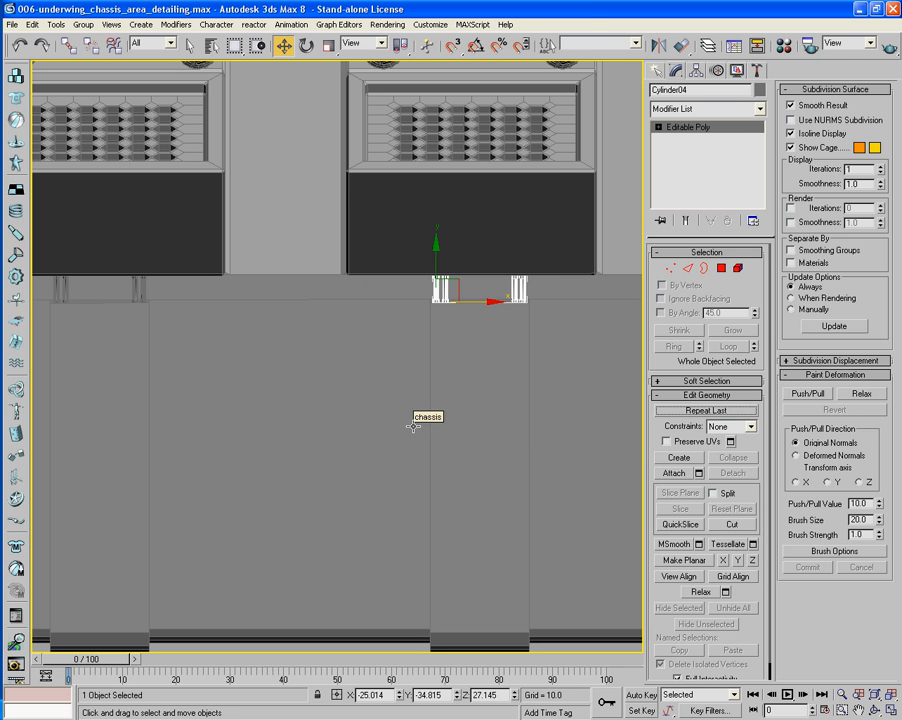
Step: Attach all three four-cylinder sets to the chassis object
key("p")
middle_click_drag(291, 447, 403, 322, "alt")
middle_click_drag(335, 302, 337, 356)
scroll(338, 336, "up", 2)
middle_click_drag(337, 356, 285, 483)
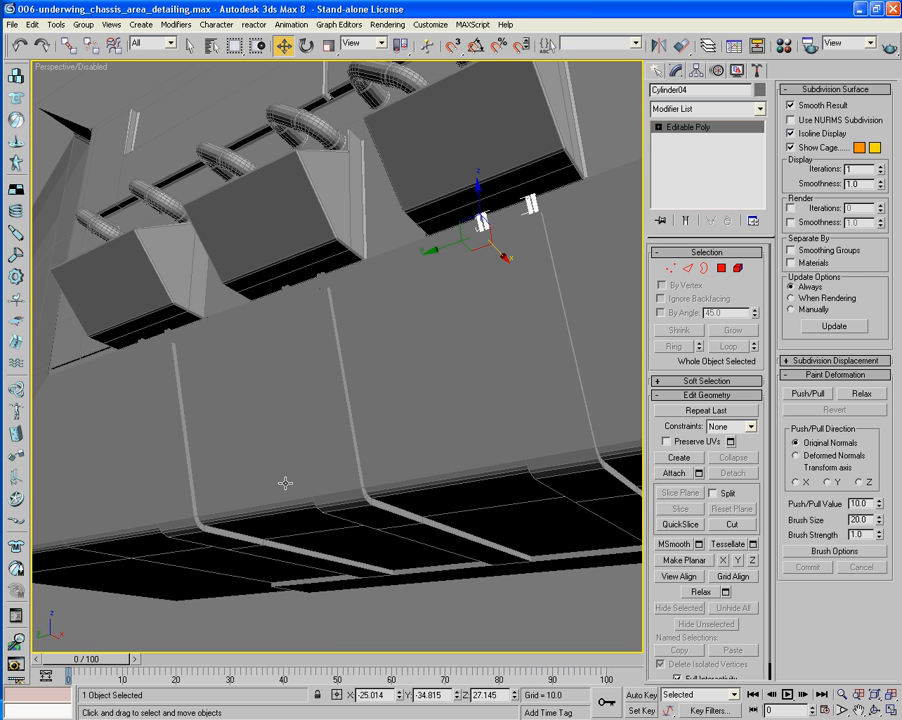
left_click(332, 367)
left_click(674, 473)
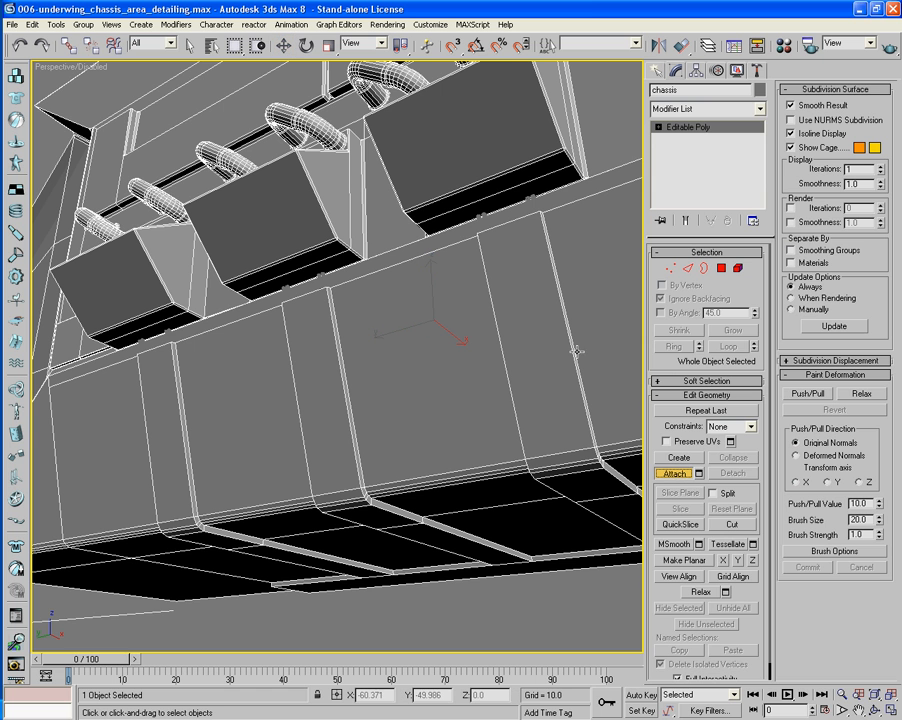
left_click(482, 219)
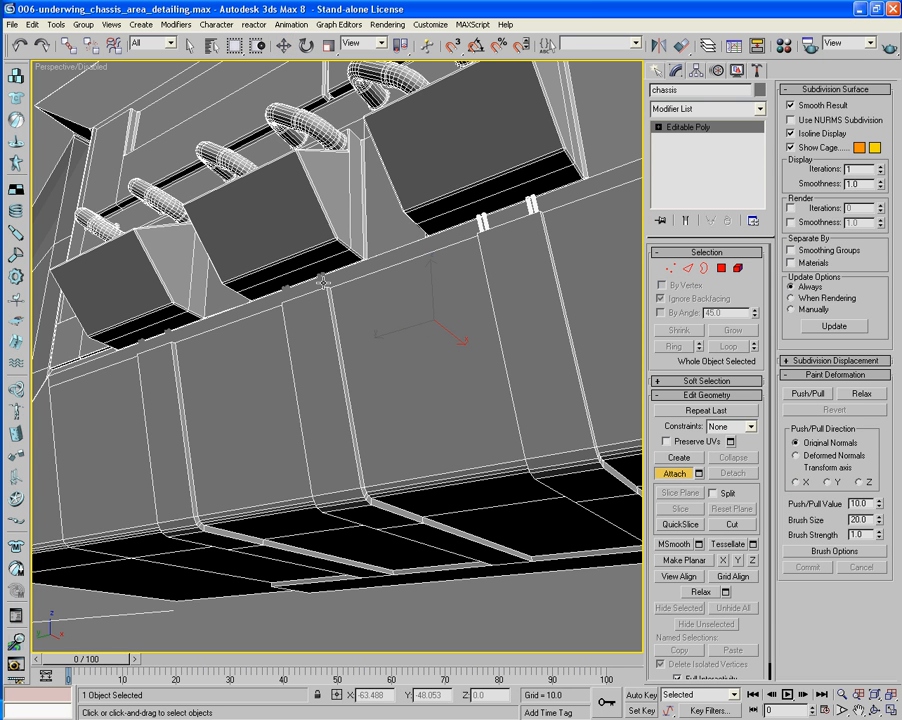
left_click(322, 282)
left_click(155, 341)
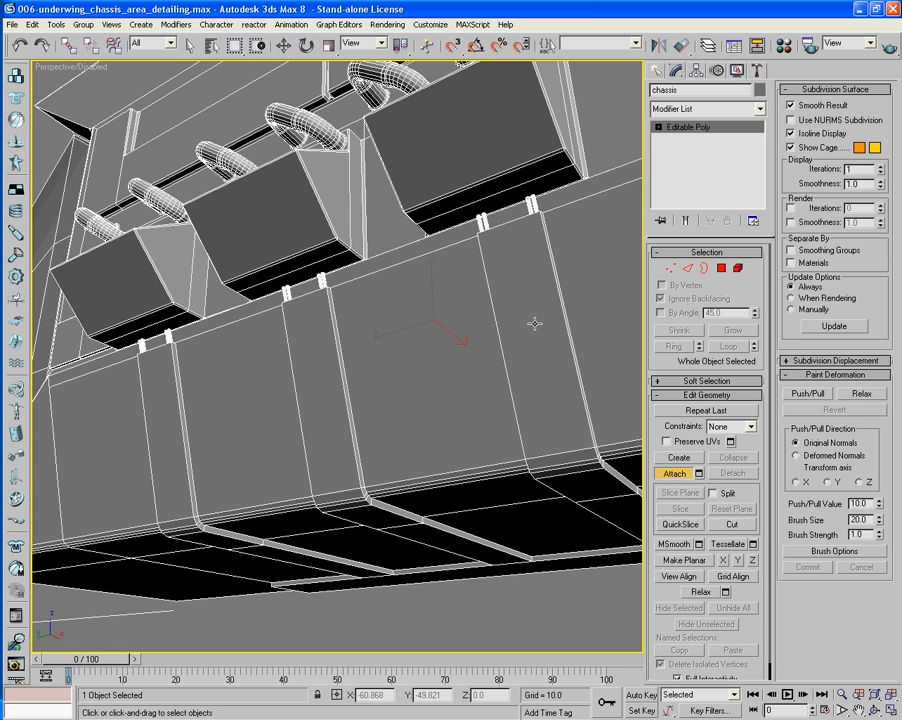
key("4")
key("w")
left_click(551, 352)
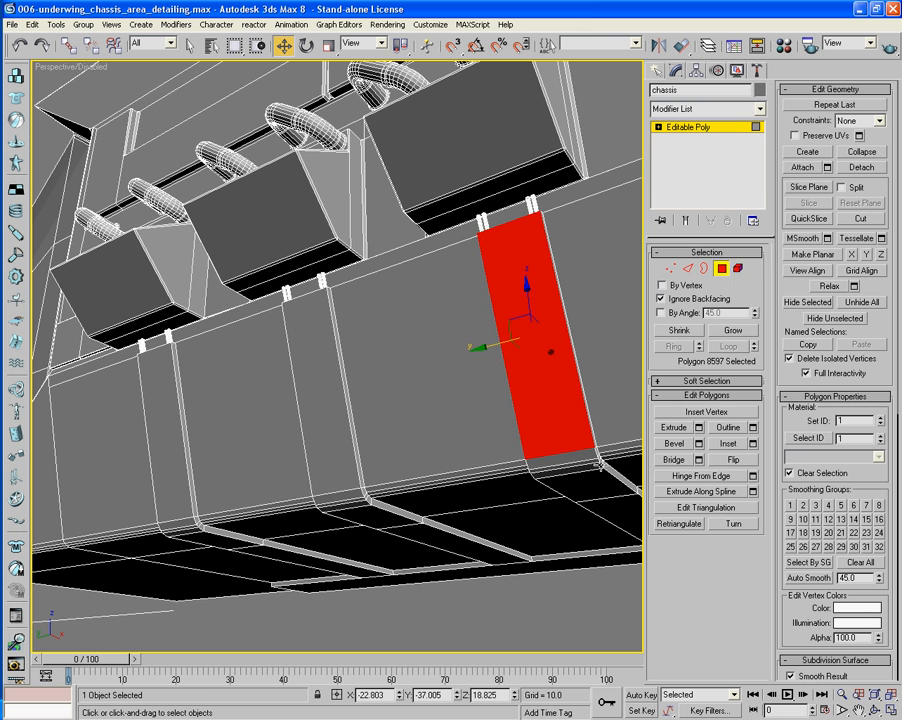
left_click(573, 460, "ctrl")
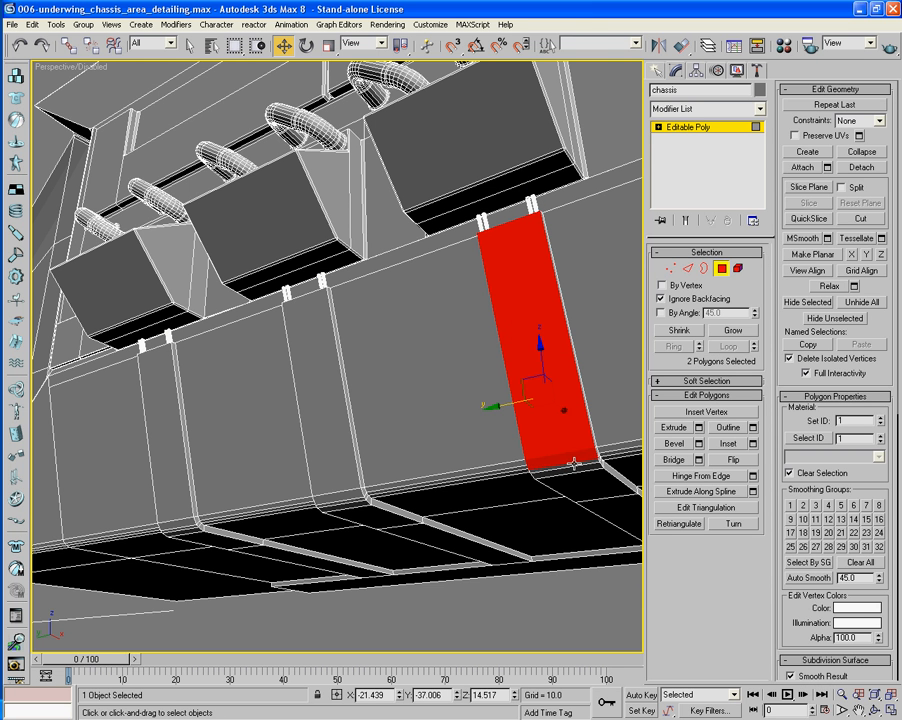
left_click(576, 465, "ctrl")
left_click(571, 468, "ctrl")
left_click(583, 479, "ctrl")
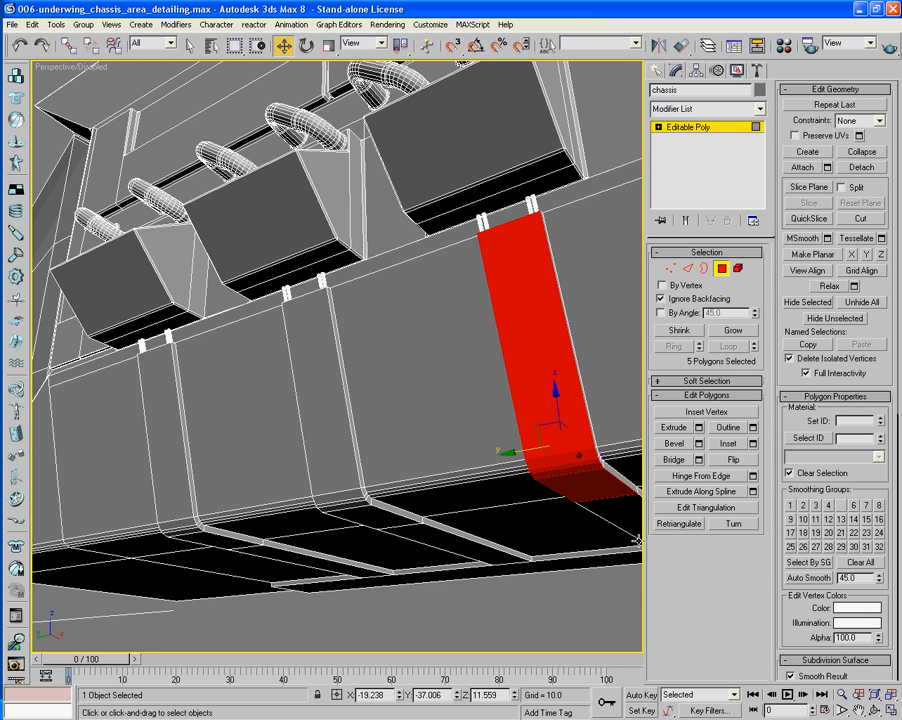
middle_click_drag(633, 541, 490, 419)
left_click(546, 421, "ctrl")
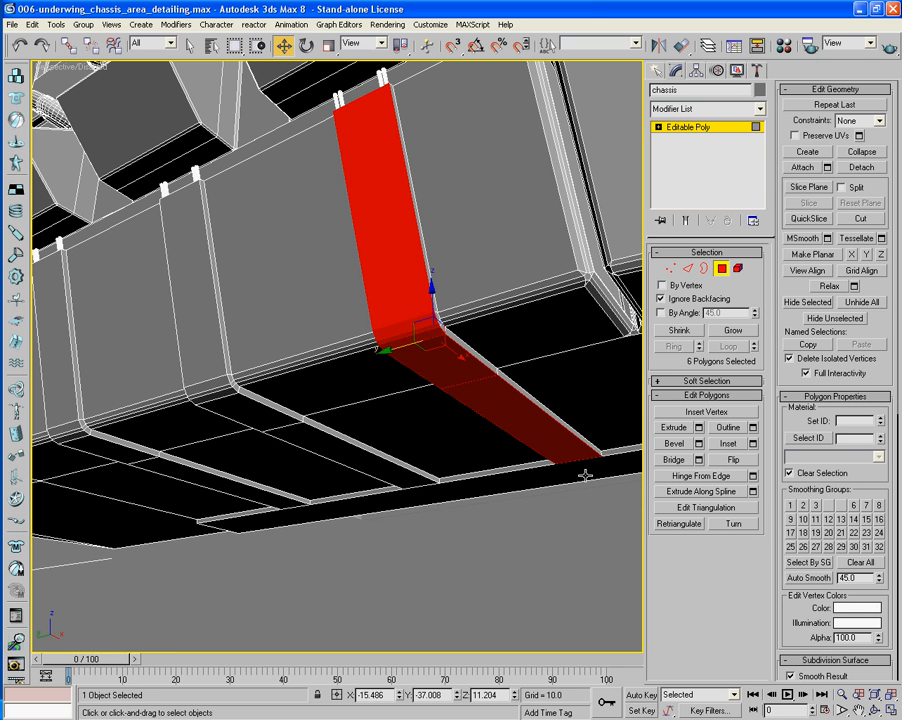
left_click(412, 495, "ctrl")
left_click(389, 471, "ctrl")
left_click(230, 398, "ctrl")
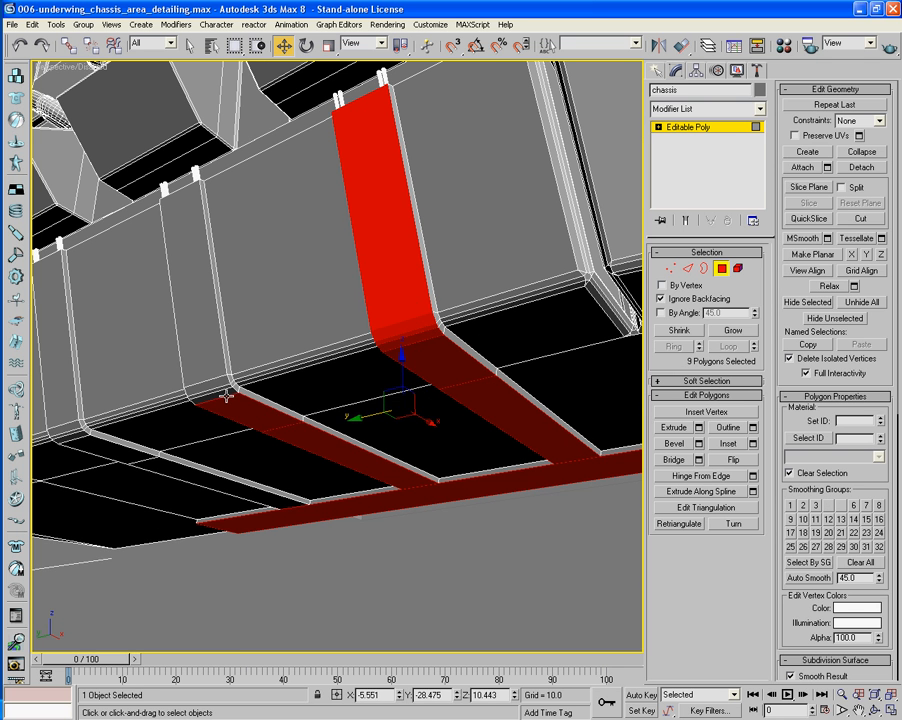
left_click(207, 324)
middle_click_drag(207, 324, 402, 245, "alt")
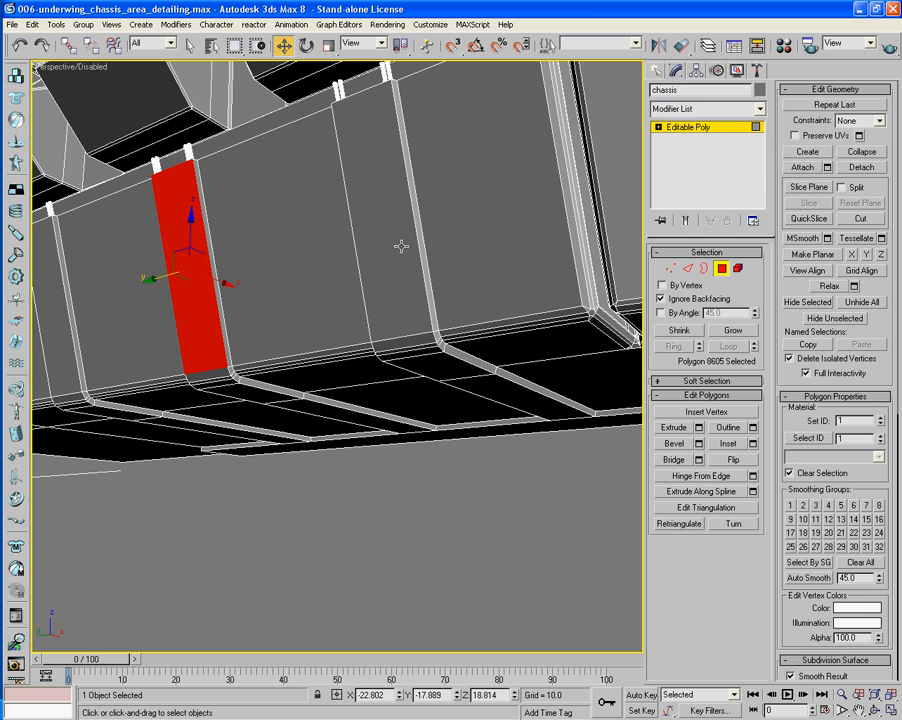
Step: In Edge mode, select the two edges bounding the side face of the strip nearest the corner frame and extend them to full loops
left_click(688, 268)
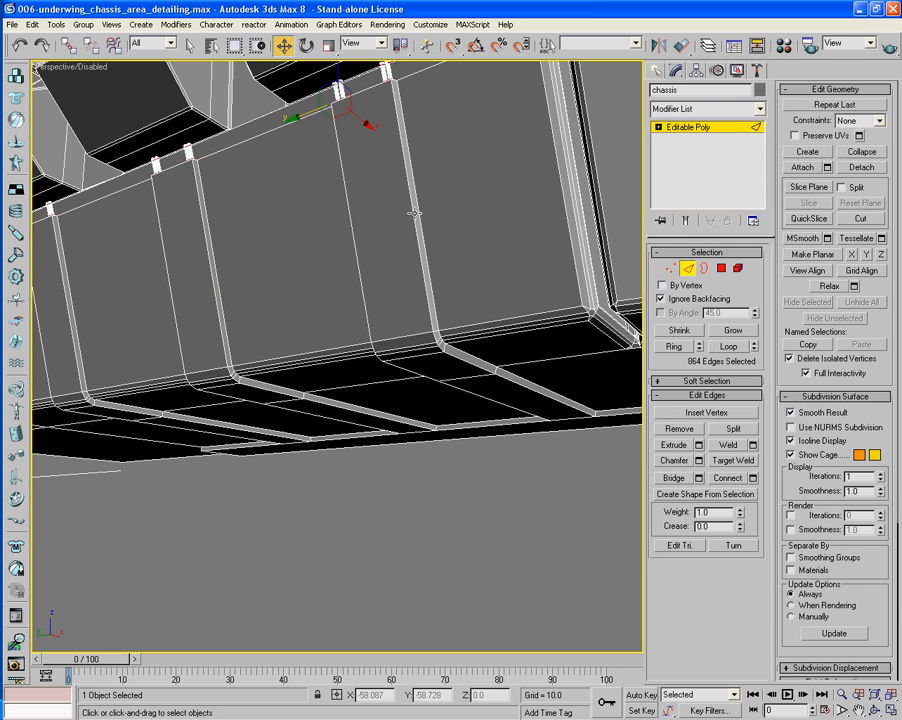
left_click(412, 212)
left_click(418, 205, "ctrl")
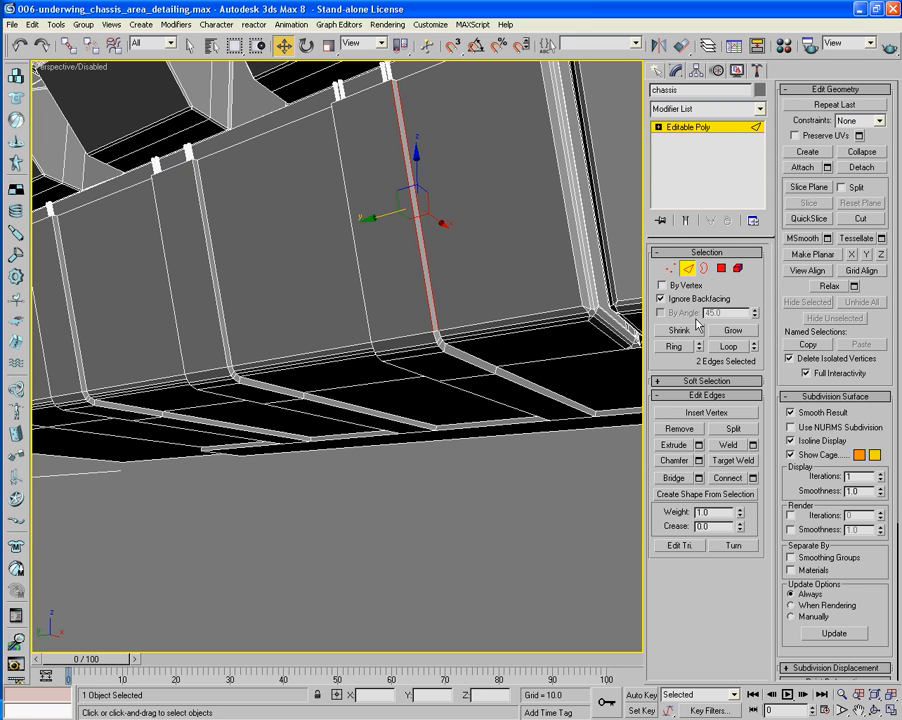
left_click(730, 347)
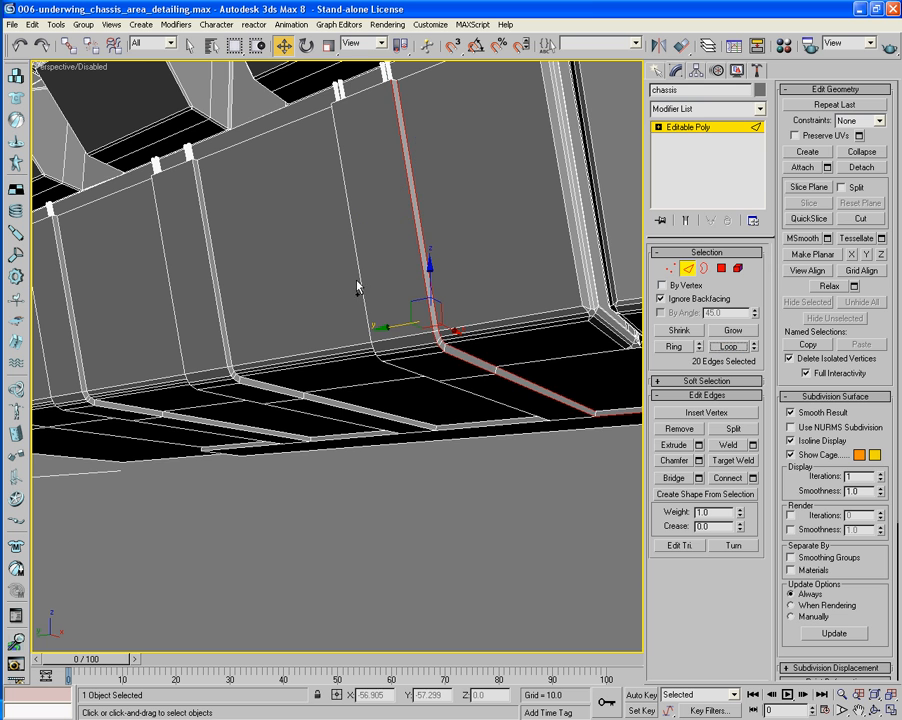
Step: Correct the edge selection on that strip's opposite side so both the inner and outer edges of its side face are included
middle_click_drag(330, 282, 426, 287, "alt")
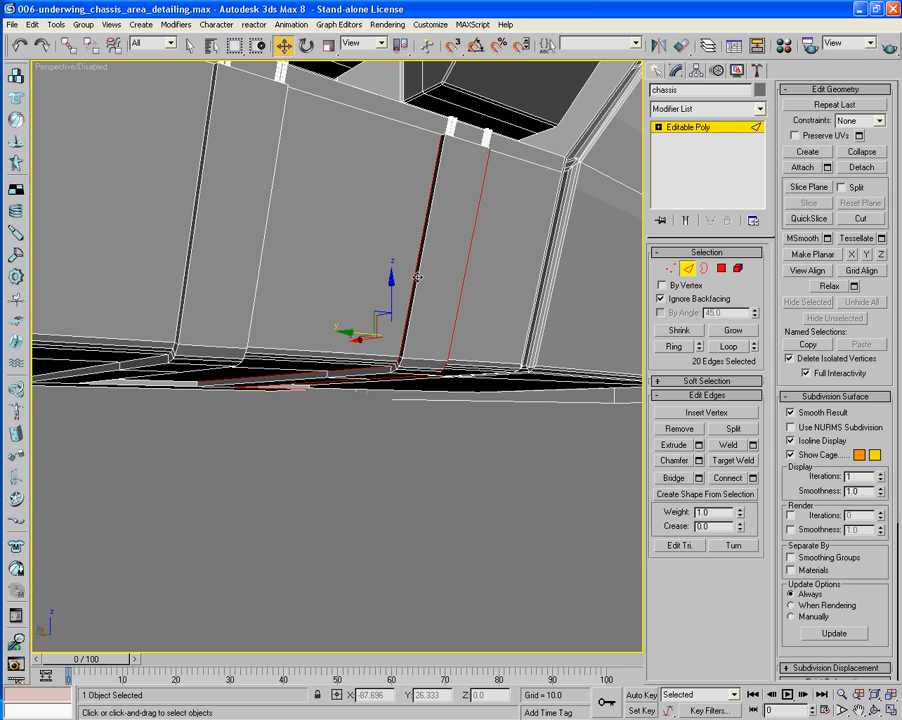
left_click(415, 274, "alt")
key("ctrl+z")
middle_click_drag(489, 262, 451, 280)
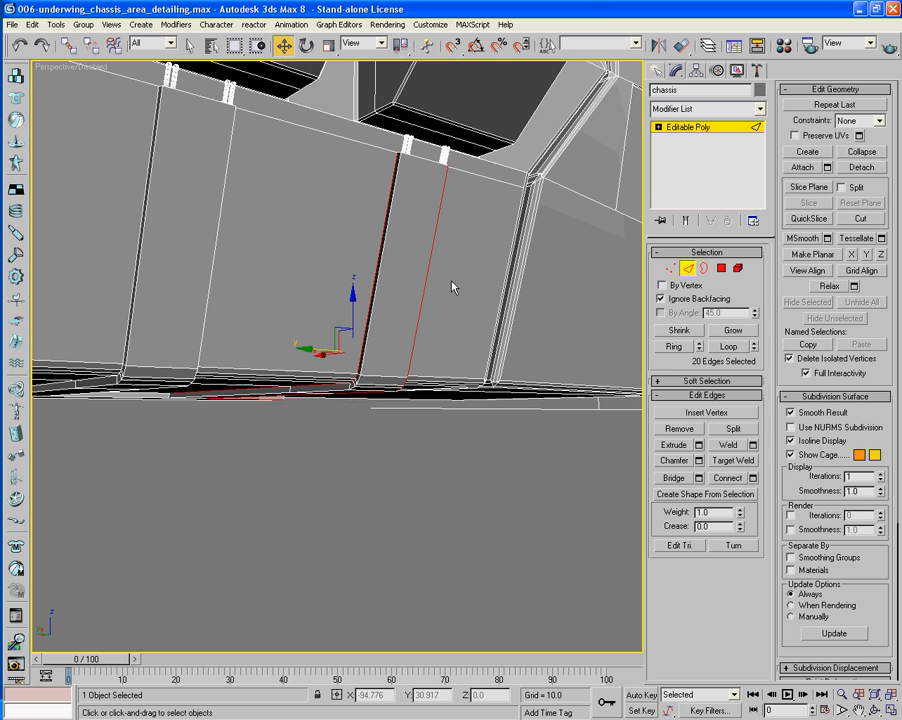
scroll(451, 280, "up", 5)
key("q")
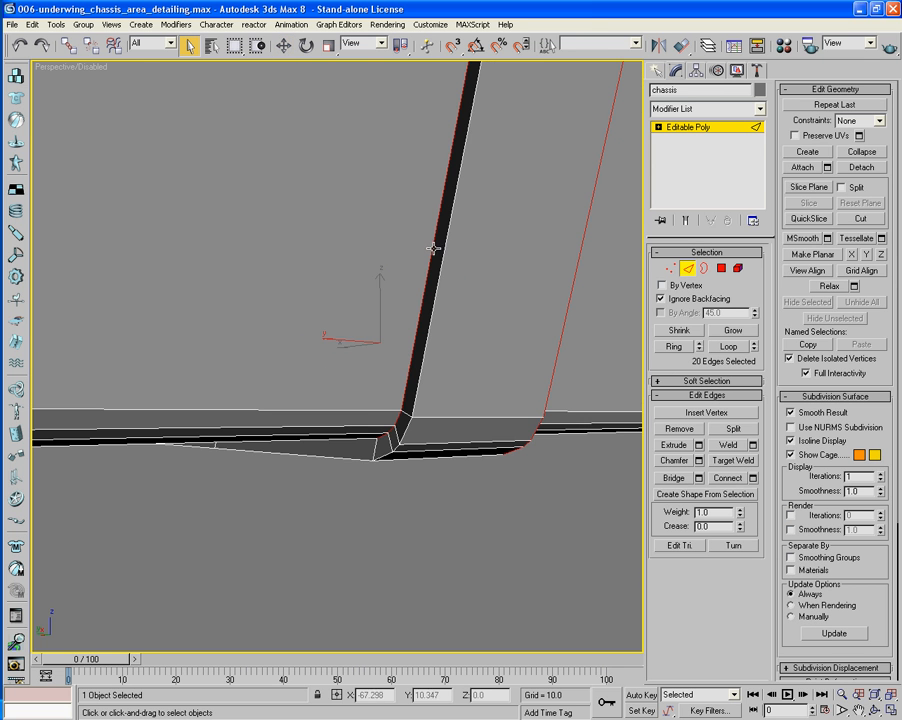
left_click(433, 247, "alt")
left_click(444, 241, "ctrl")
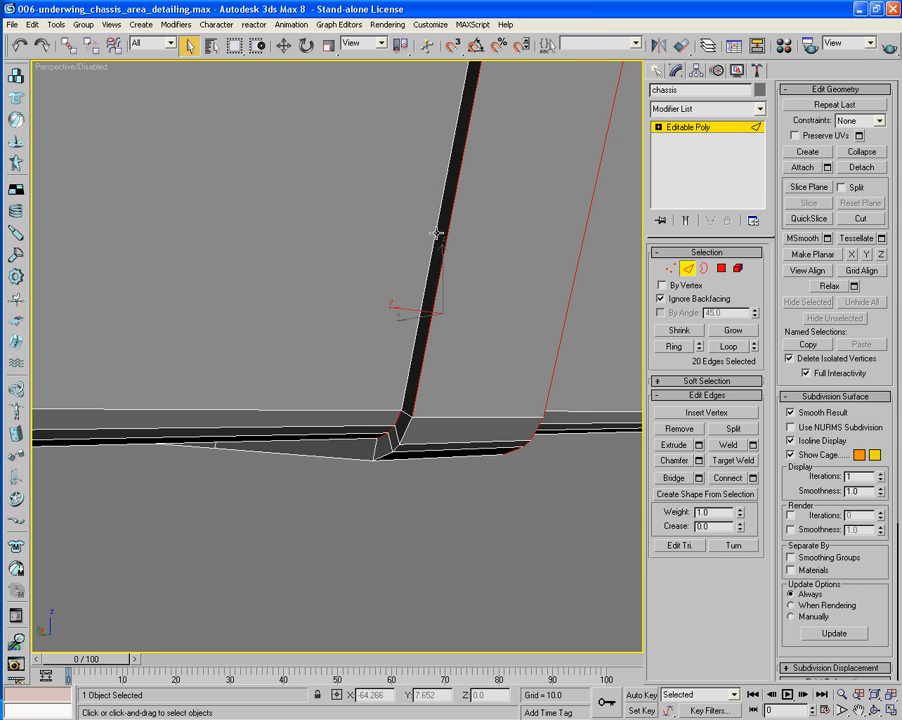
left_click(436, 233, "ctrl")
Step: Add the long upright edges of the other two strips to the edge selection
middle_click_drag(351, 298, 284, 298)
left_click(276, 290, "ctrl")
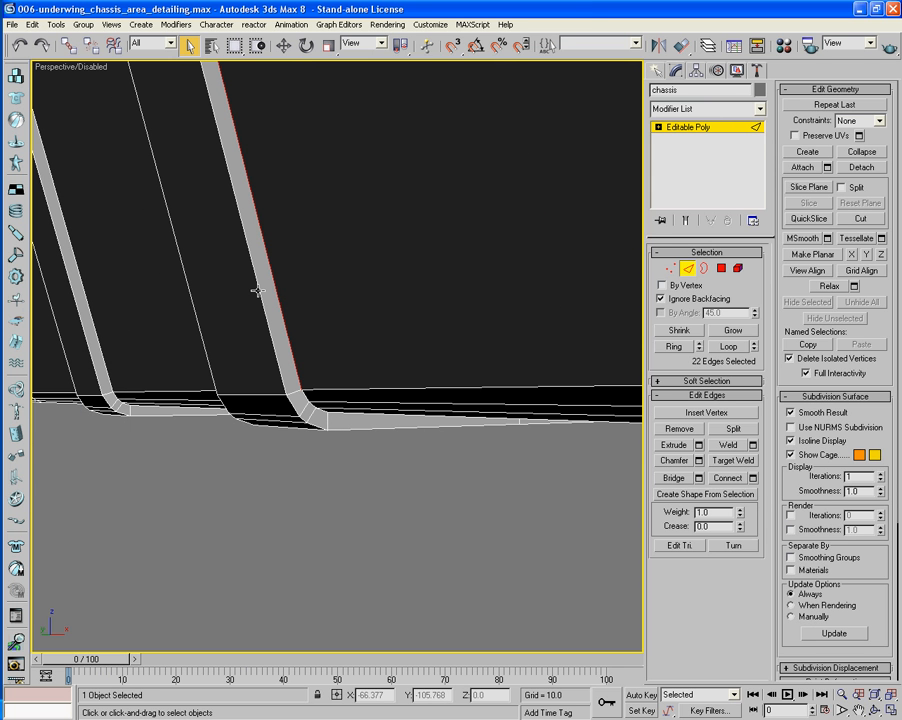
left_click(257, 290, "ctrl")
left_click(190, 296, "ctrl")
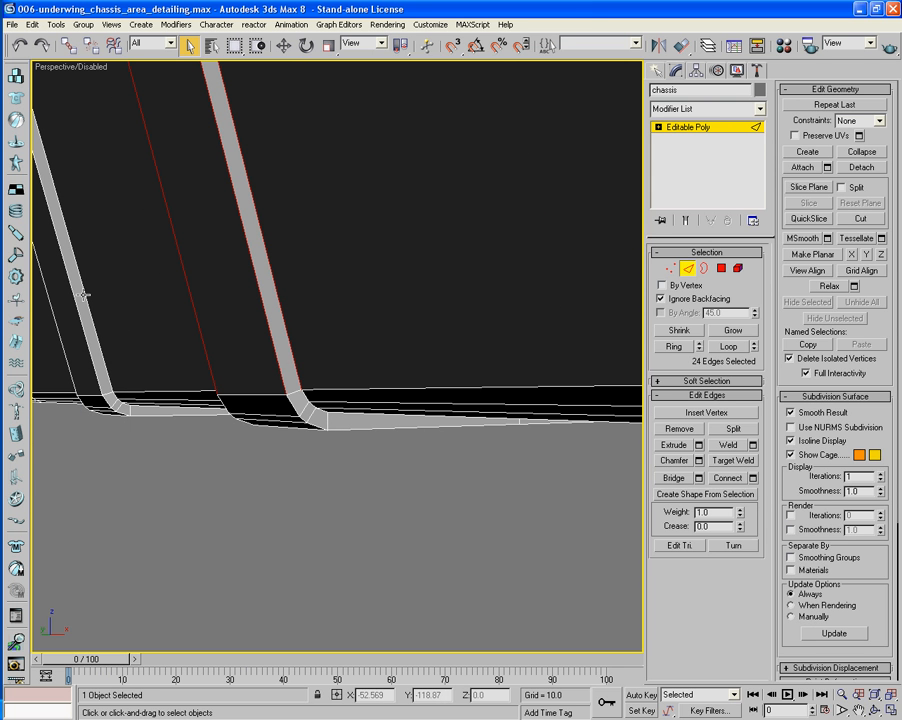
left_click(80, 297, "ctrl")
left_click(58, 302, "ctrl")
left_click(49, 296, "ctrl")
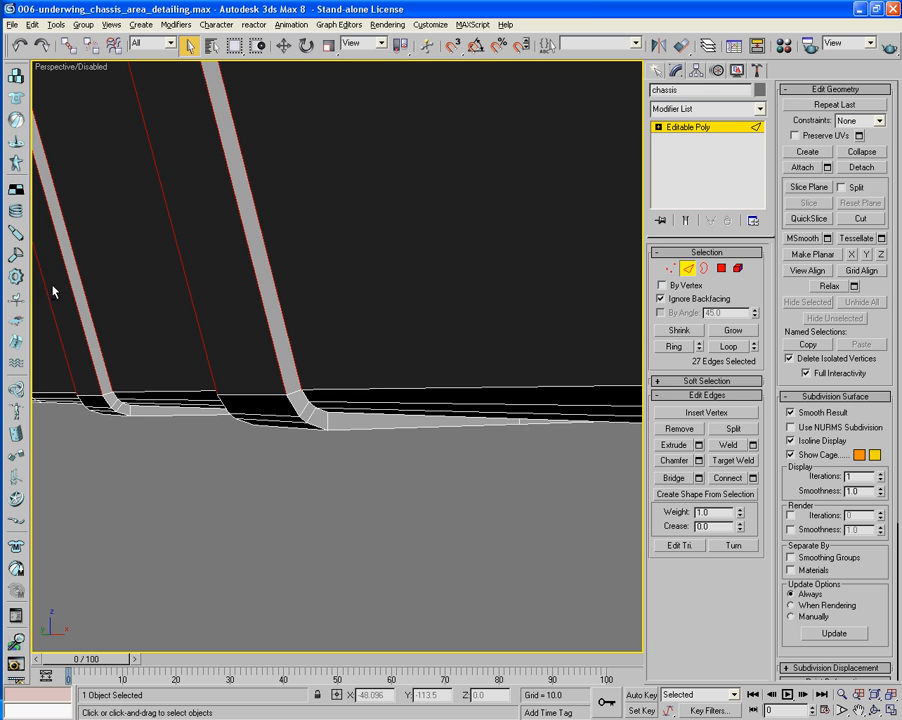
Step: Add the remaining side-face edges on the opposite side of those strips and expand the whole selection to full edge loops
middle_click_drag(53, 292, 507, 284, "alt")
middle_click_drag(222, 300, 526, 320, "alt")
left_click(478, 303, "ctrl")
left_click(512, 318, "ctrl")
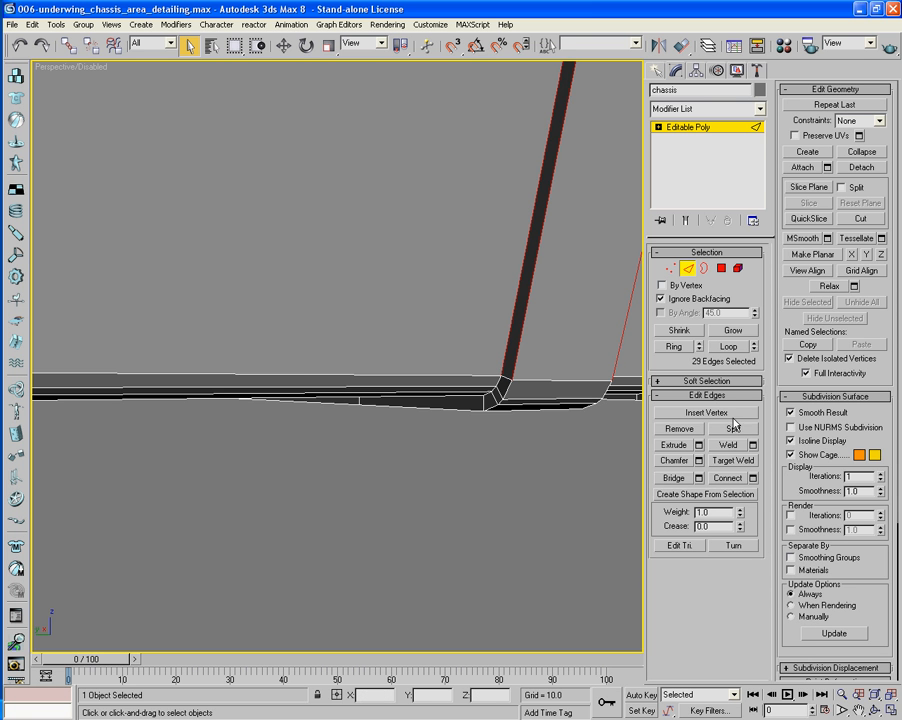
left_click(729, 346)
Step: Add the missing lengthwise step edges between the strips on the chassis underside to the selection
middle_click_drag(490, 499, 397, 340, "alt")
scroll(340, 535, "up", 2)
left_click(246, 246, "ctrl")
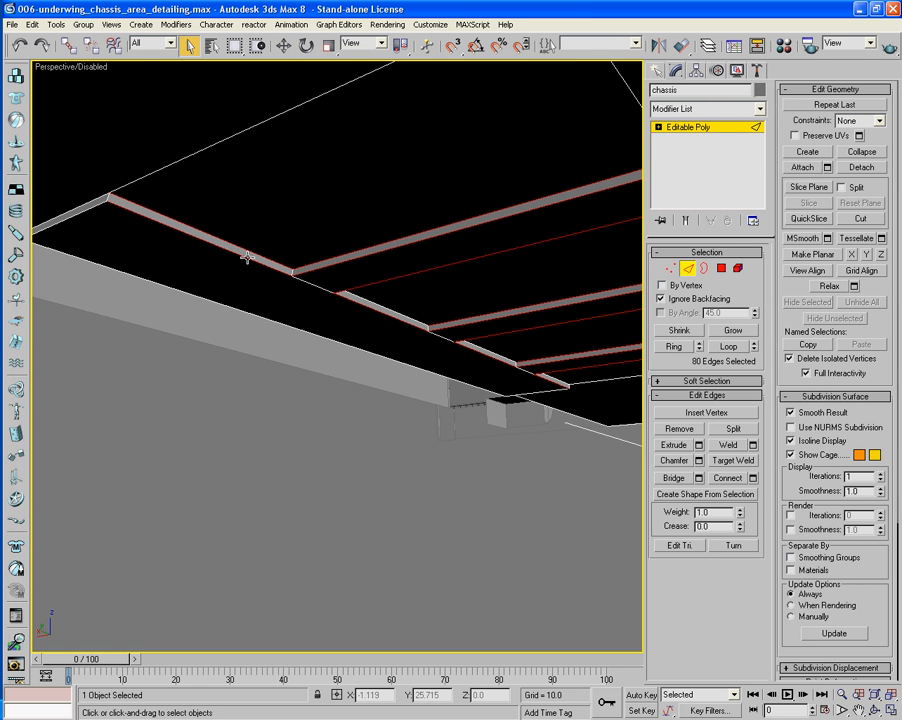
left_click(247, 259, "alt")
left_click(185, 234, "ctrl")
left_click(84, 205, "ctrl")
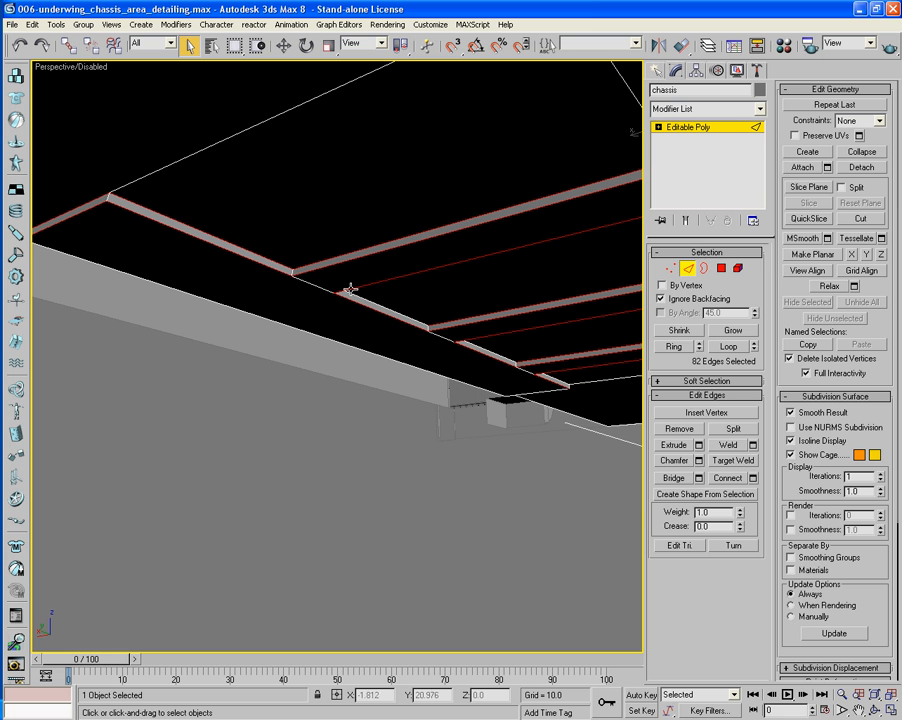
left_click(389, 313, "ctrl")
left_click(465, 333, "alt")
left_click(413, 324, "ctrl")
Step: Add the short corner edges where the strip sides meet the lengthwise underside step to the selection
middle_click_drag(533, 341, 200, 390, "alt")
middle_click_drag(369, 365, 457, 322, "alt")
left_click(398, 277, "ctrl")
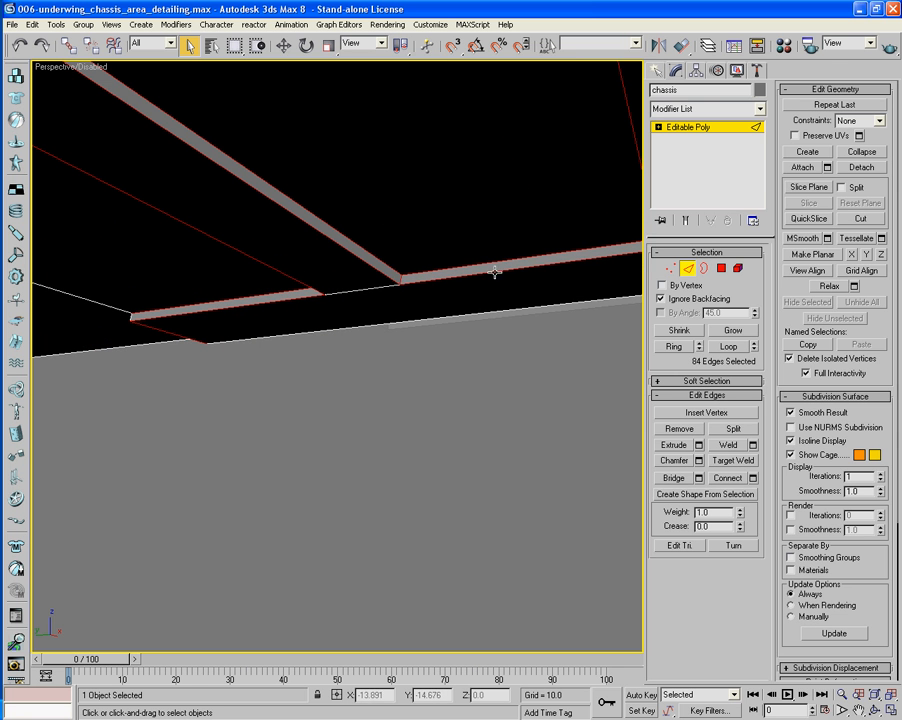
middle_click_drag(289, 321, 390, 259, "alt")
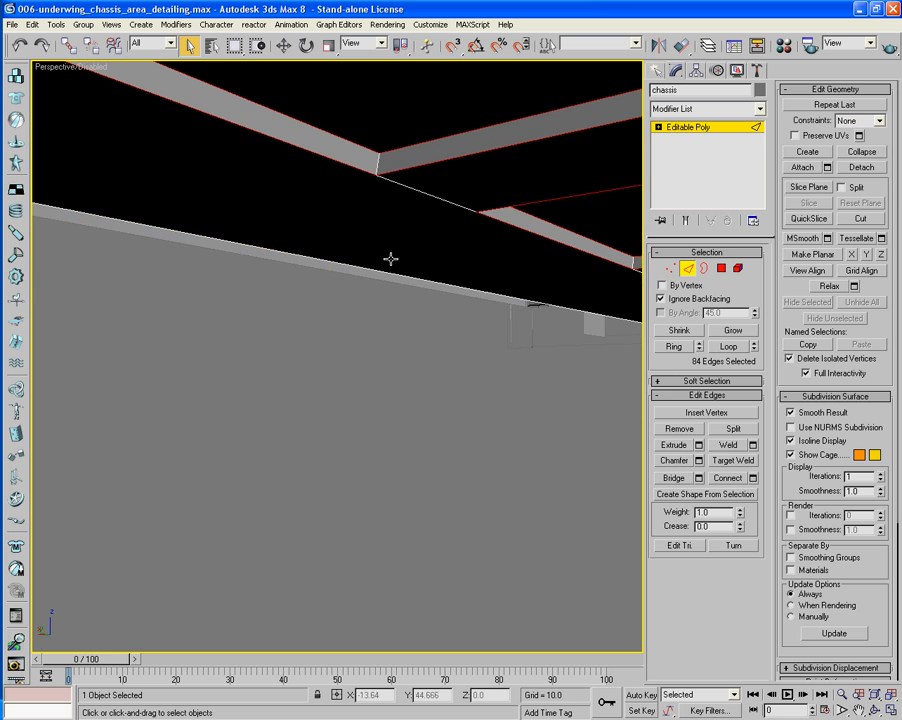
left_click(391, 192, "ctrl")
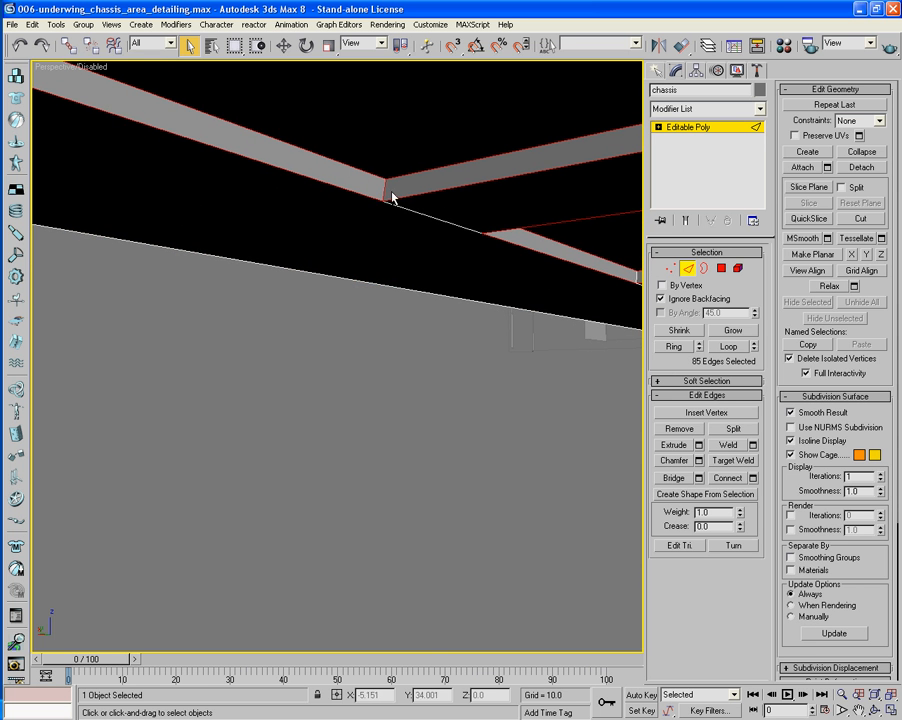
middle_click_drag(392, 194, 270, 505, "alt")
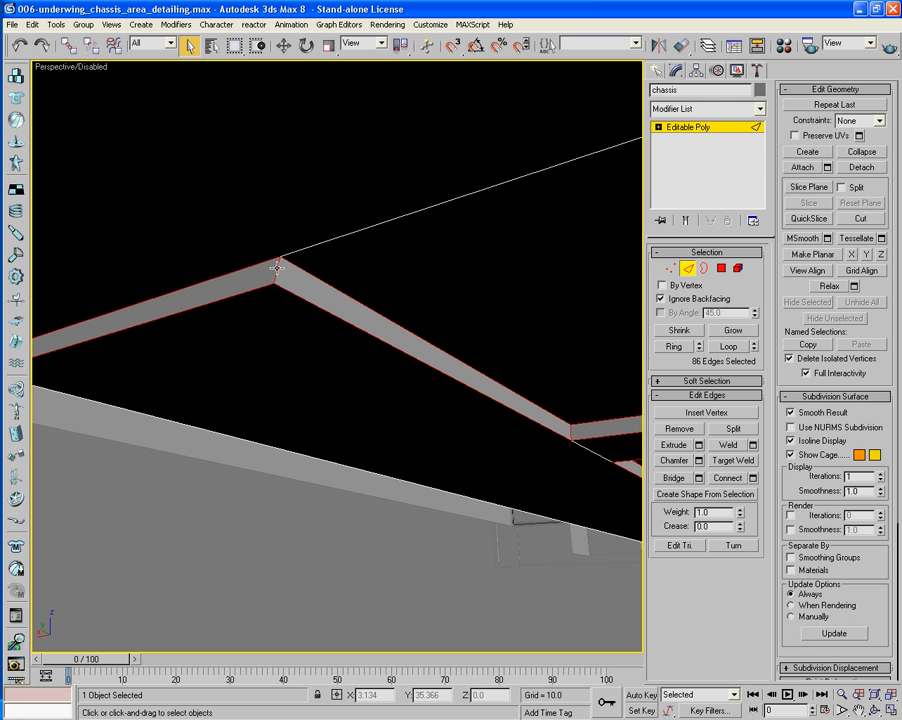
Step: Add the remaining short corner edges at the next strip junctions on the underside to the selection
middle_click_drag(277, 267, 285, 359, "alt")
middle_click_drag(409, 401, 387, 391, "alt")
scroll(387, 391, "up", 3)
middle_click_drag(496, 499, 465, 429)
left_click(360, 467, "ctrl")
left_click(381, 463, "ctrl")
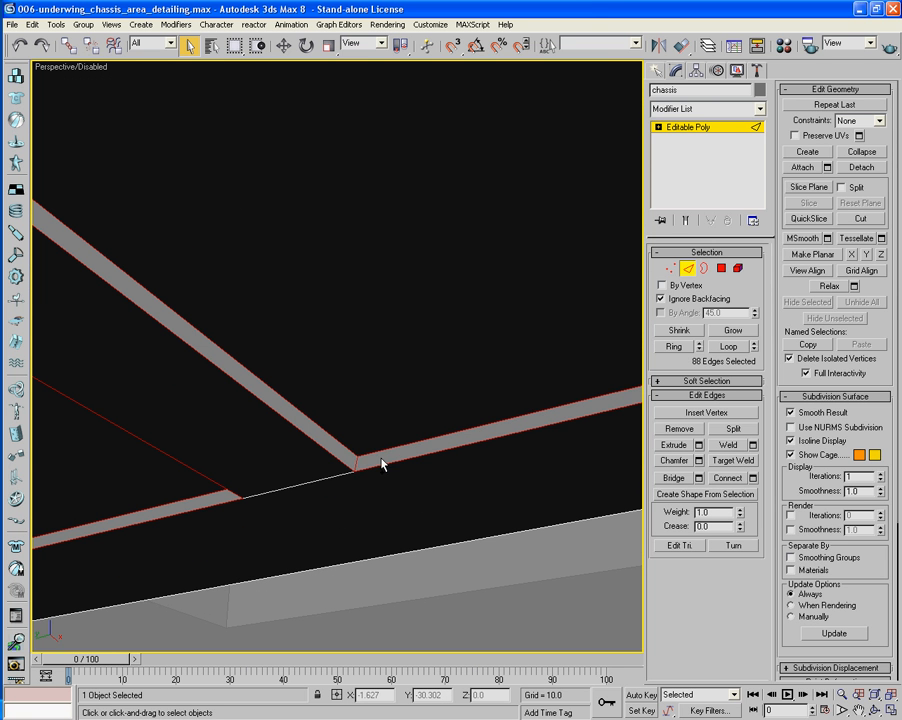
middle_click_drag(385, 465, 395, 438, "alt")
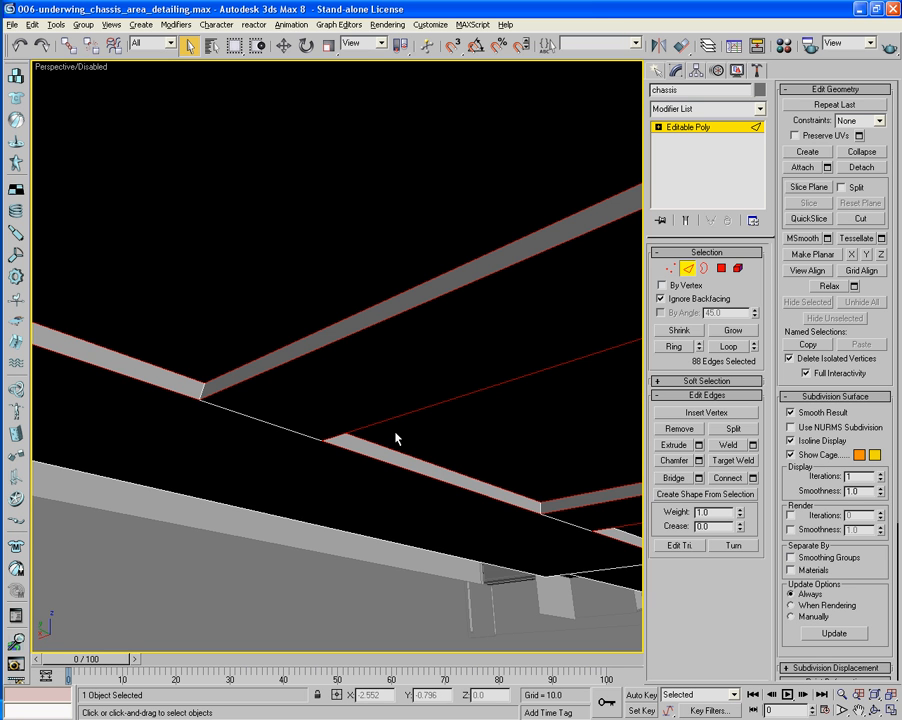
middle_click_drag(340, 404, 401, 501, "alt")
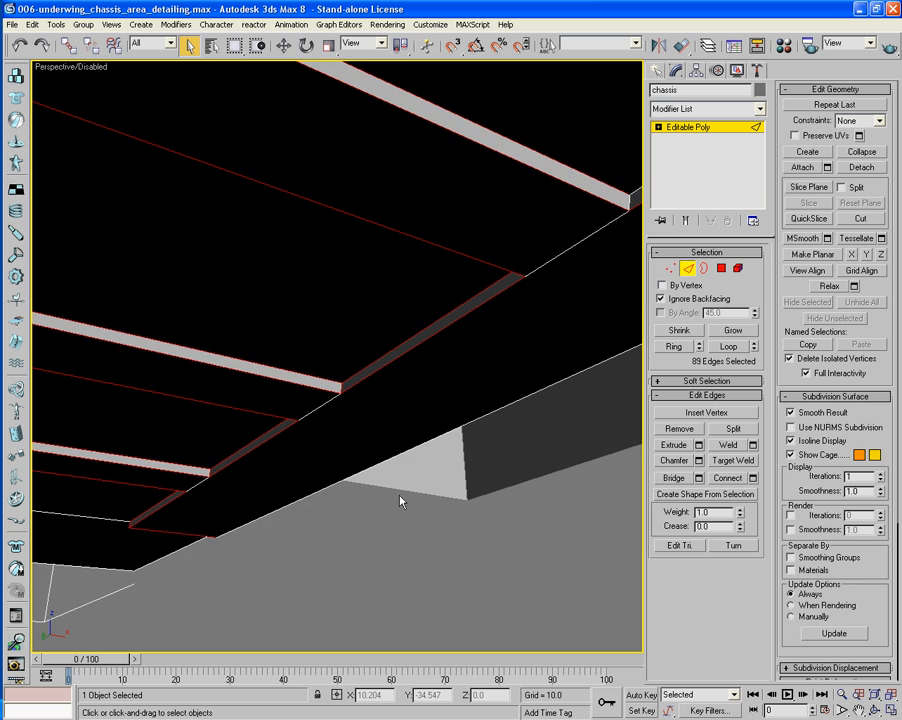
Step: Add the outstanding edges of the last lengthwise underside step, beyond the end strip, to the selection
middle_click_drag(482, 463, 371, 542)
middle_click_drag(483, 456, 469, 503)
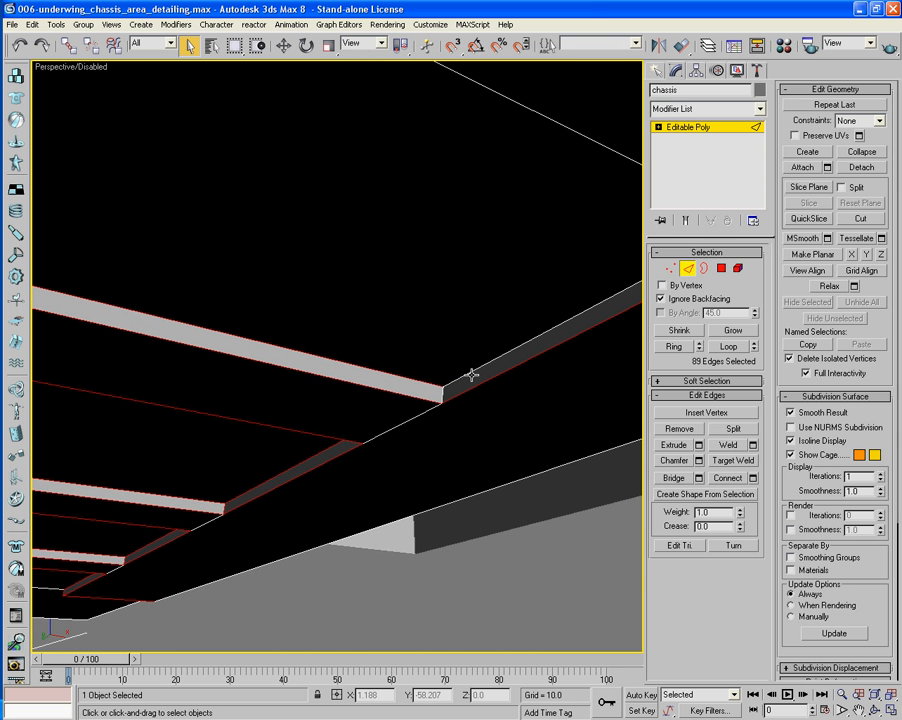
left_click(471, 374, "ctrl")
middle_click_drag(443, 394, 416, 455, "alt")
left_click(532, 456, "ctrl")
scroll(416, 455, "down", 3)
middle_click_drag(496, 444, 448, 440, "alt")
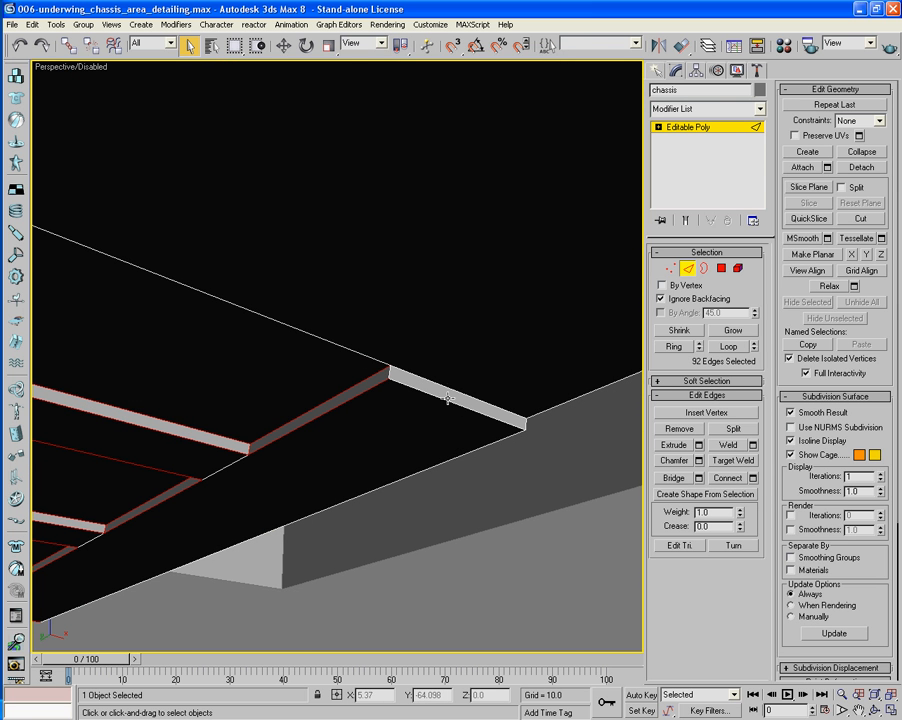
Step: Add both long edges of the underside's end step face and its short corner edge to the selection
left_click(449, 388, "ctrl")
left_click(447, 403, "ctrl")
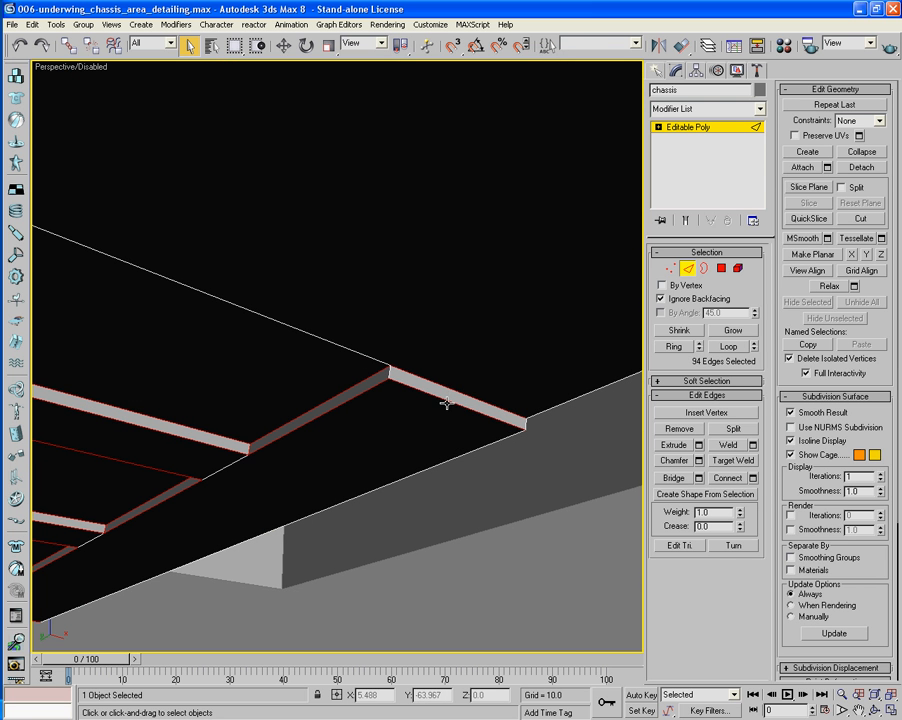
left_click(390, 373, "ctrl")
scroll(373, 378, "up", 8)
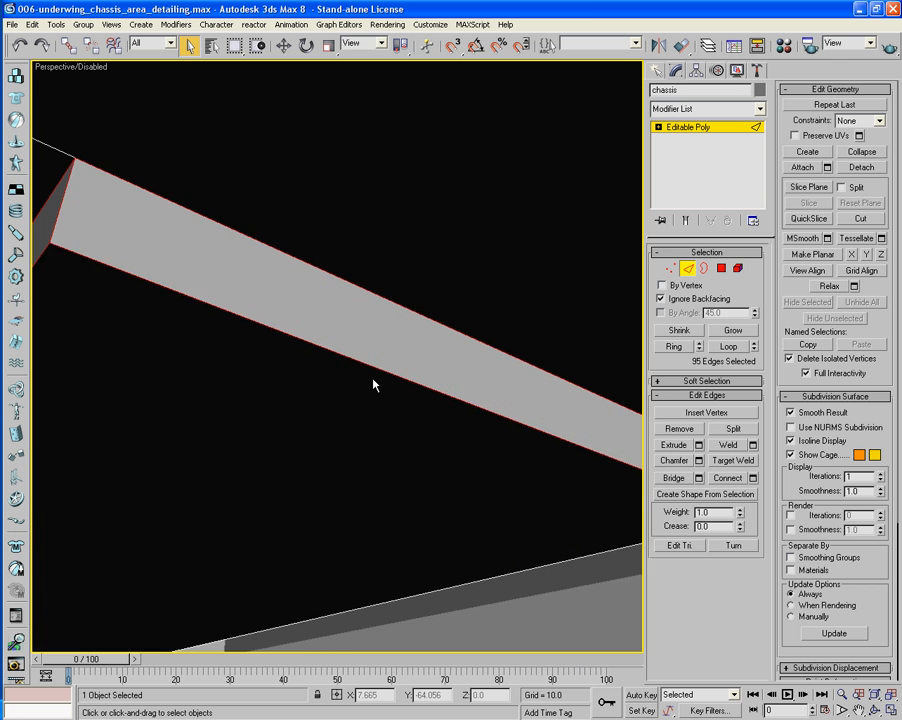
Step: Add the outer long edge and both short edges of one strip's upper end face, beneath its cylinders, to the selection
mouse_move(373, 379)
middle_mouse_down("alt")
mouse_move(387, 389)
mouse_move(376, 379)
middle_mouse_up("alt")
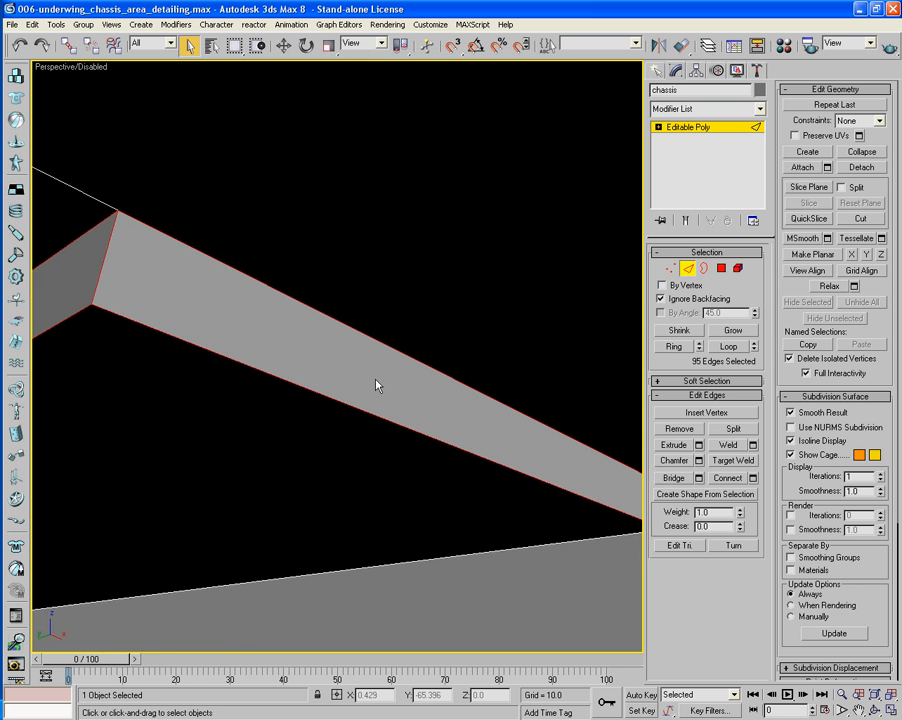
middle_click_drag(476, 399, 501, 390)
scroll(415, 380, "down", 3)
scroll(450, 386, "down", 4)
middle_click_drag(447, 385, 567, 393)
scroll(394, 386, "down", 4)
middle_click_drag(396, 386, 590, 417)
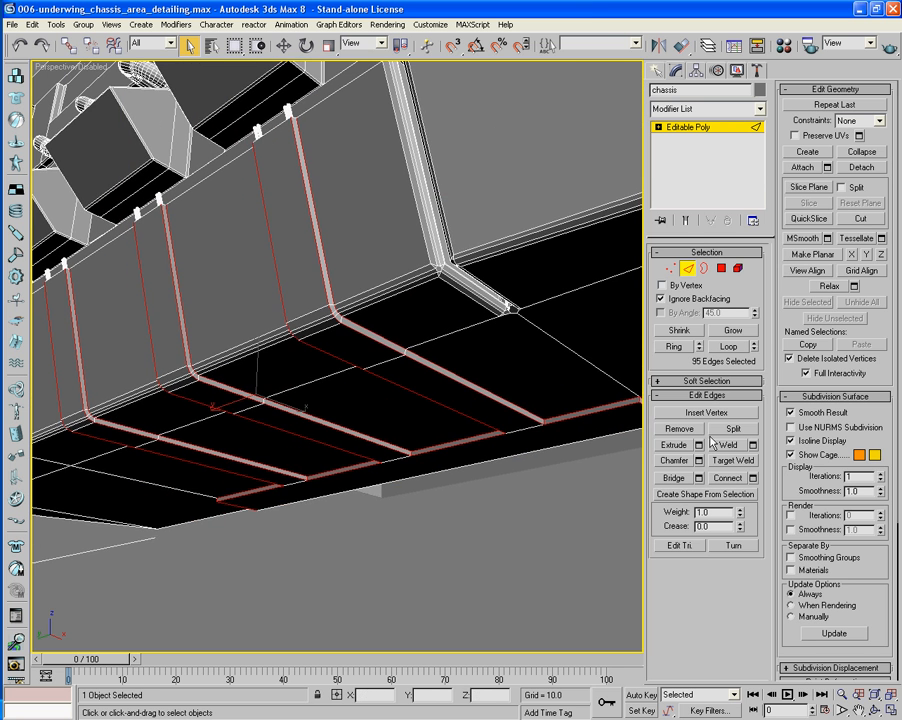
middle_click_drag(497, 365, 443, 371, "alt")
scroll(535, 376, "up", 4)
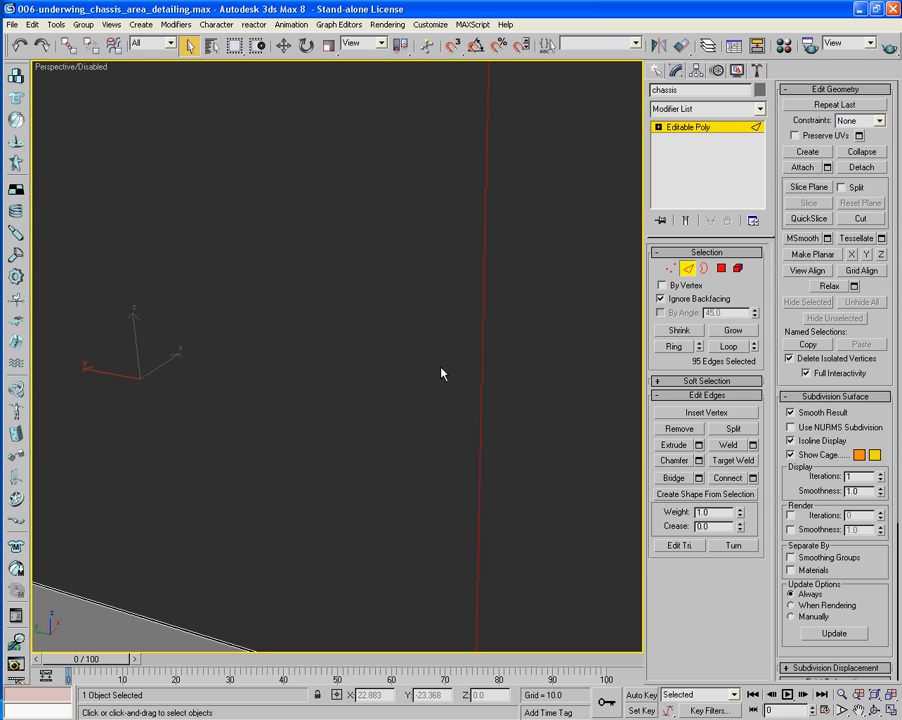
scroll(443, 371, "down", 2)
scroll(505, 335, "down", 2)
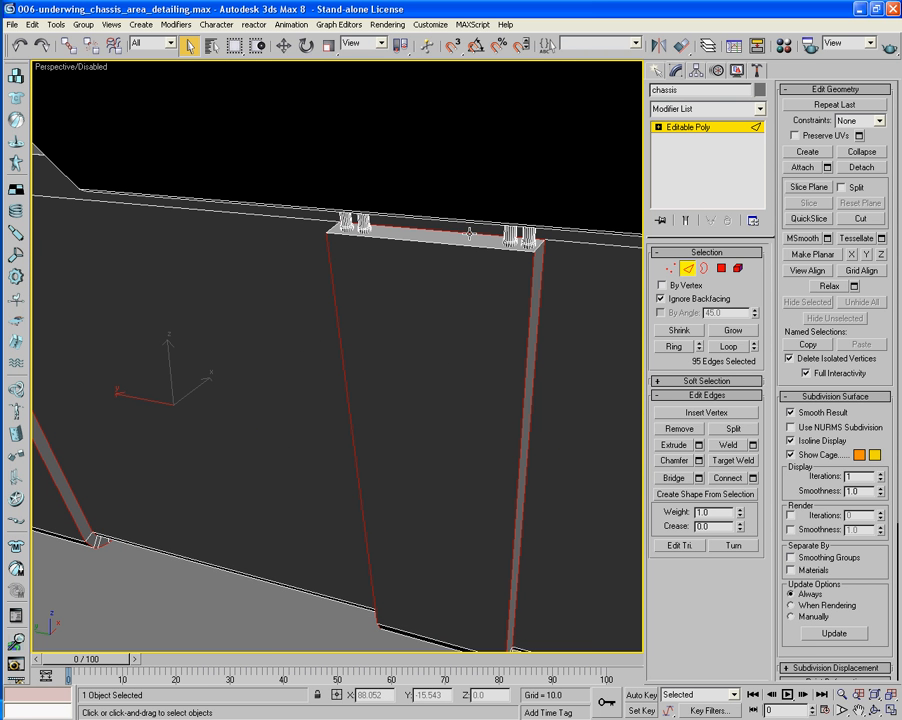
left_click(500, 246, "ctrl")
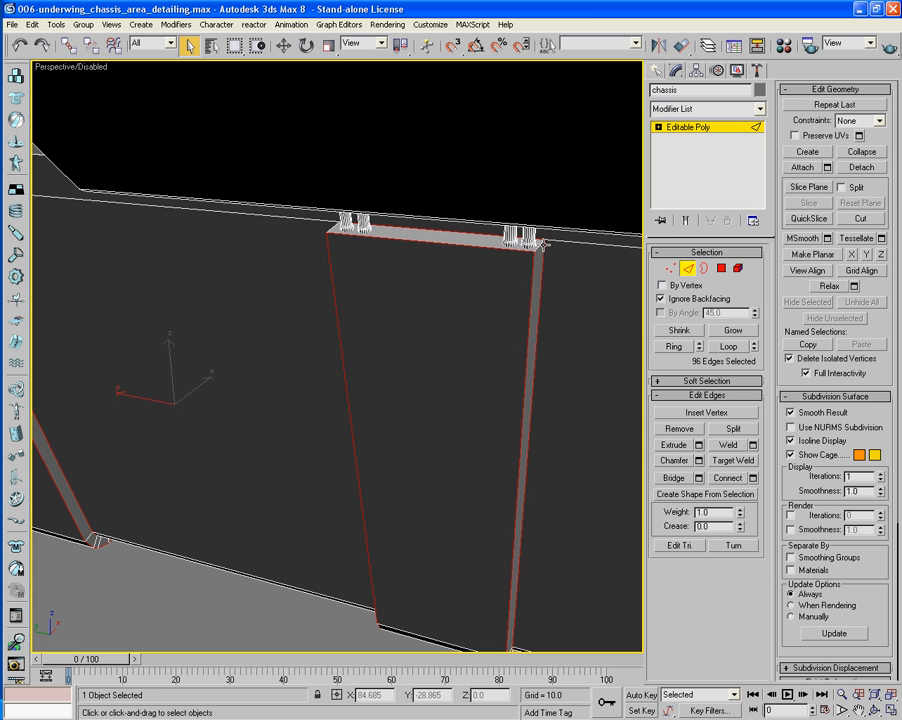
left_click(425, 256, "ctrl")
middle_click_drag(425, 256, 356, 250)
middle_click_drag(436, 240, 369, 303, "alt")
scroll(470, 240, "up", 3)
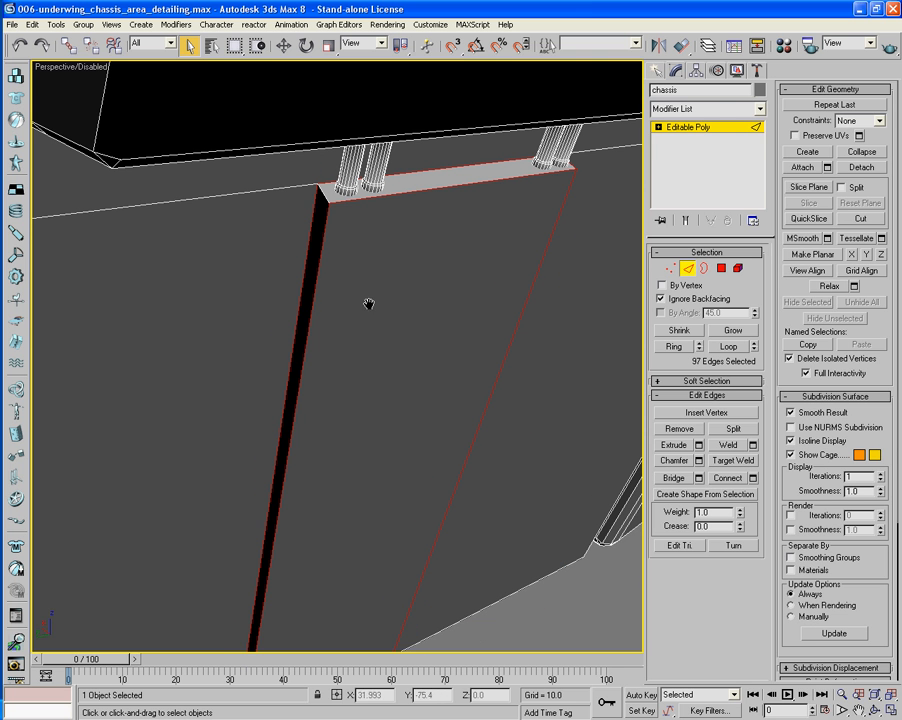
left_click(322, 193, "ctrl")
Step: Add the outer long edge and both short edges of the next strip's upper end face to the selection
middle_click_drag(322, 193, 372, 248, "alt")
middle_click_drag(441, 331, 397, 256, "alt")
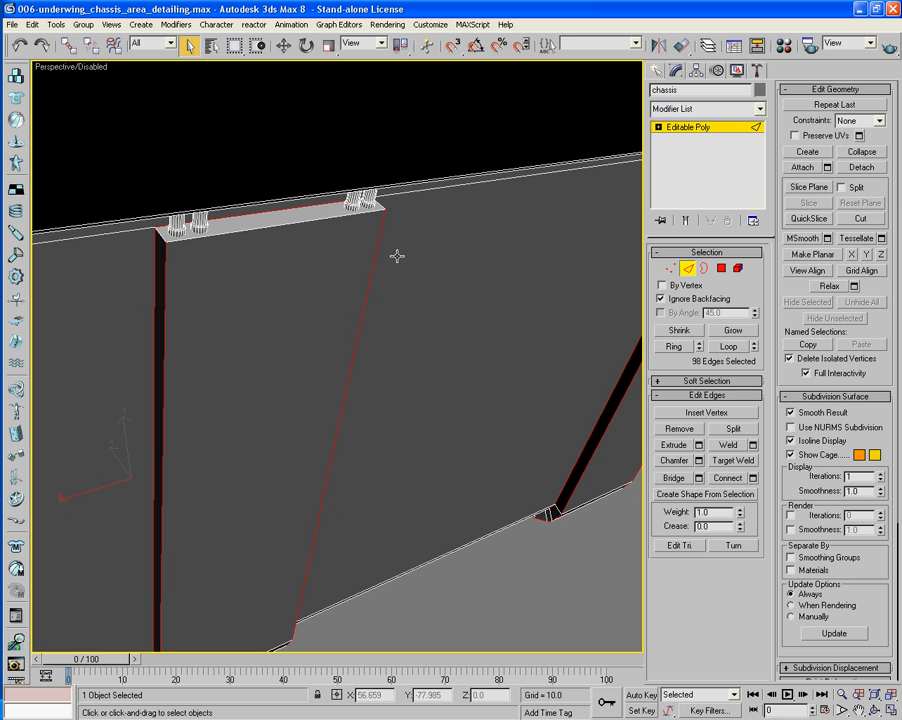
left_click(374, 212, "ctrl")
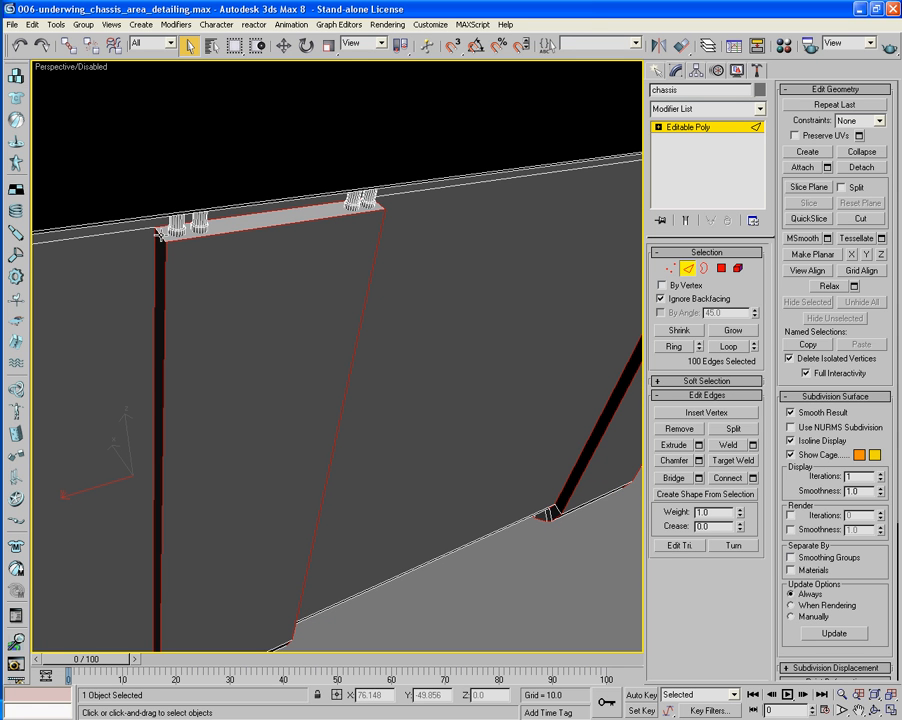
middle_click_drag(150, 290, 324, 266, "alt")
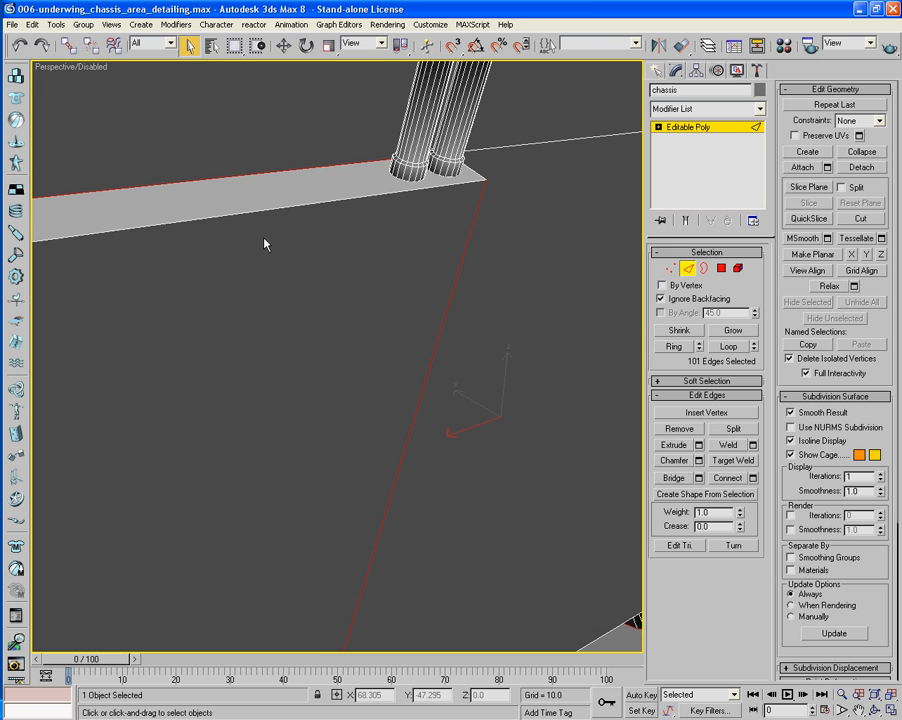
Step: Complete the edge selection with the outer long edge and both short edges of the remaining strip's upper end face
left_click(472, 172, "ctrl")
left_click(473, 183, "ctrl")
middle_click_drag(320, 210, 360, 223)
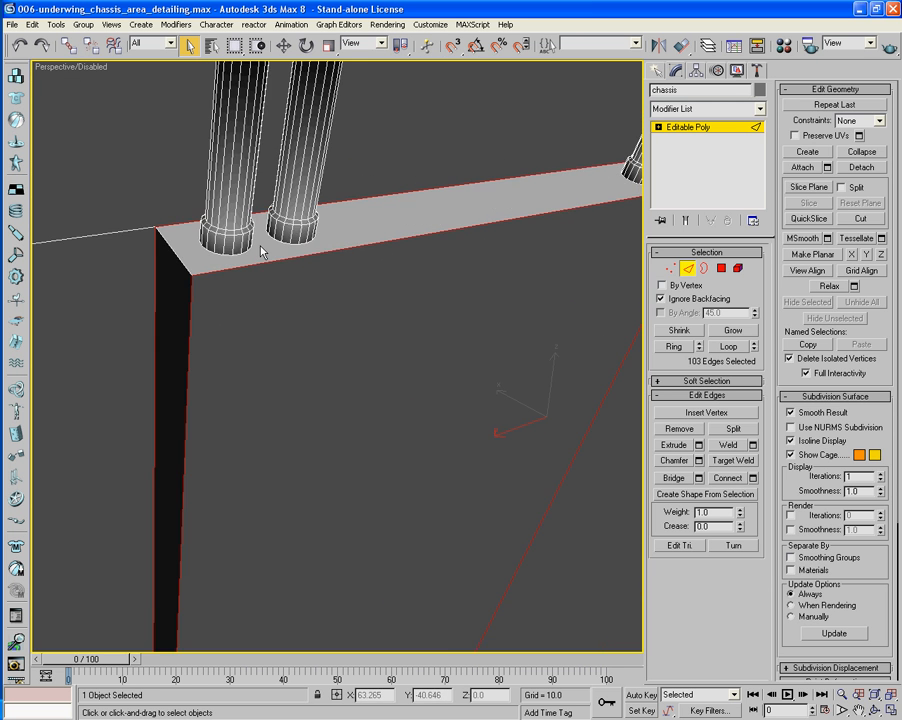
mouse_move(262, 252)
middle_mouse_down("alt")
mouse_move(273, 247)
mouse_move(271, 260)
middle_mouse_up("alt")
left_click(295, 256, "ctrl")
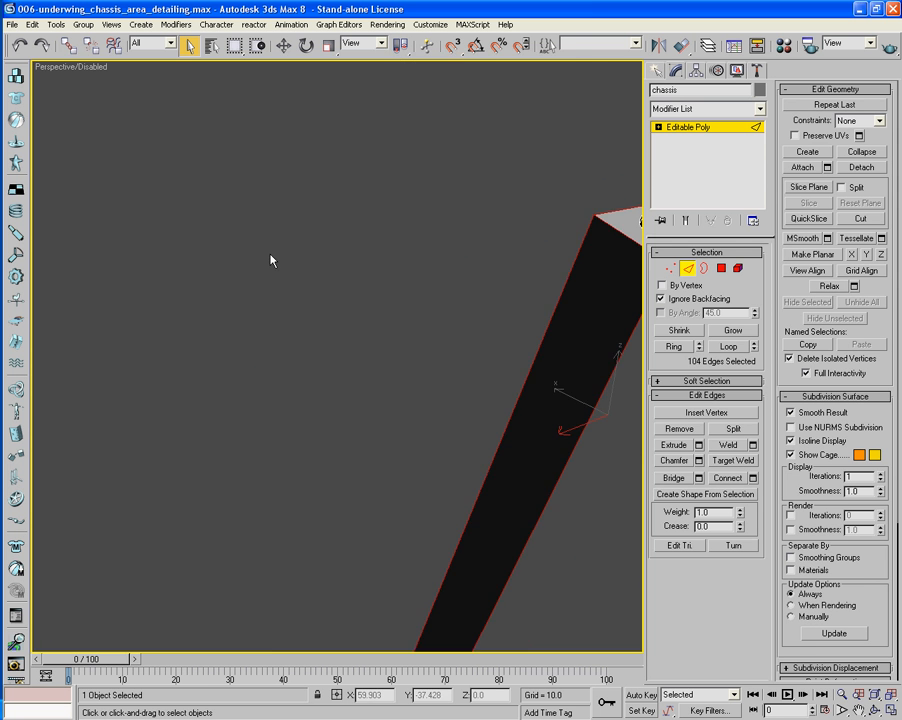
Step: Chamfer all the selected strip and step border edges by 0.03 and leave edge editing
scroll(252, 257, "down", 5)
mouse_move(367, 299)
middle_mouse_down("alt")
mouse_move(307, 293)
mouse_move(372, 266)
mouse_move(362, 268)
mouse_move(368, 304)
middle_mouse_up("alt")
scroll(362, 268, "up", 3)
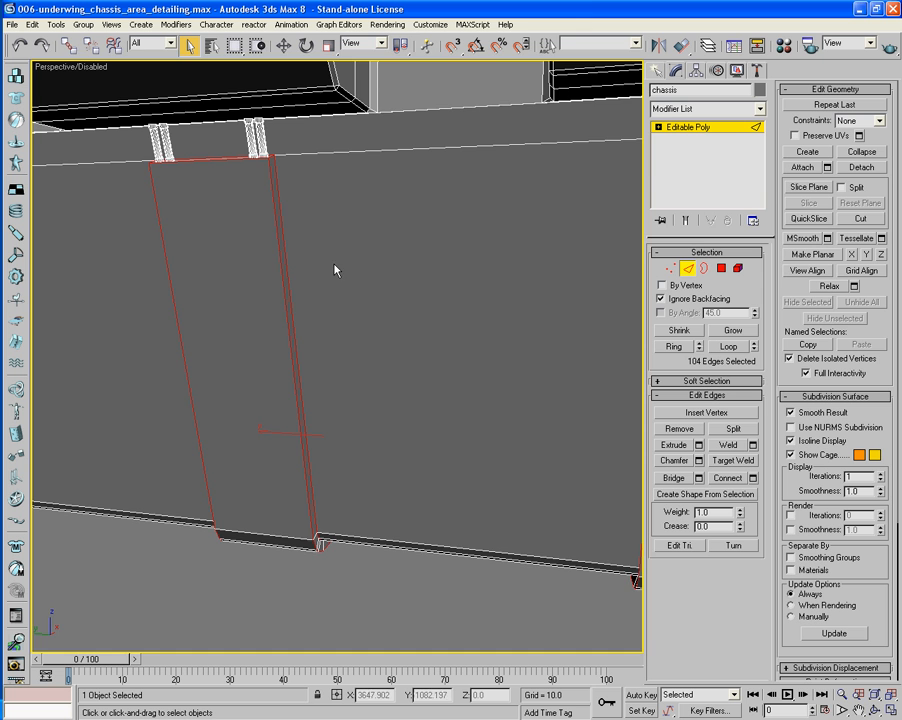
scroll(332, 262, "up", 5)
middle_click_drag(332, 262, 384, 400)
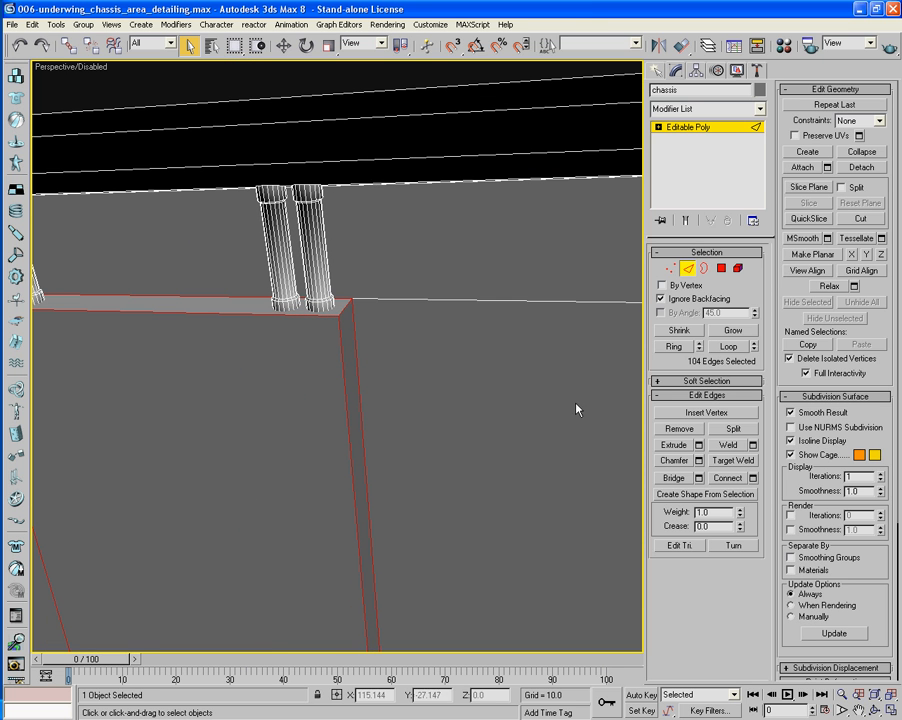
left_click(699, 461)
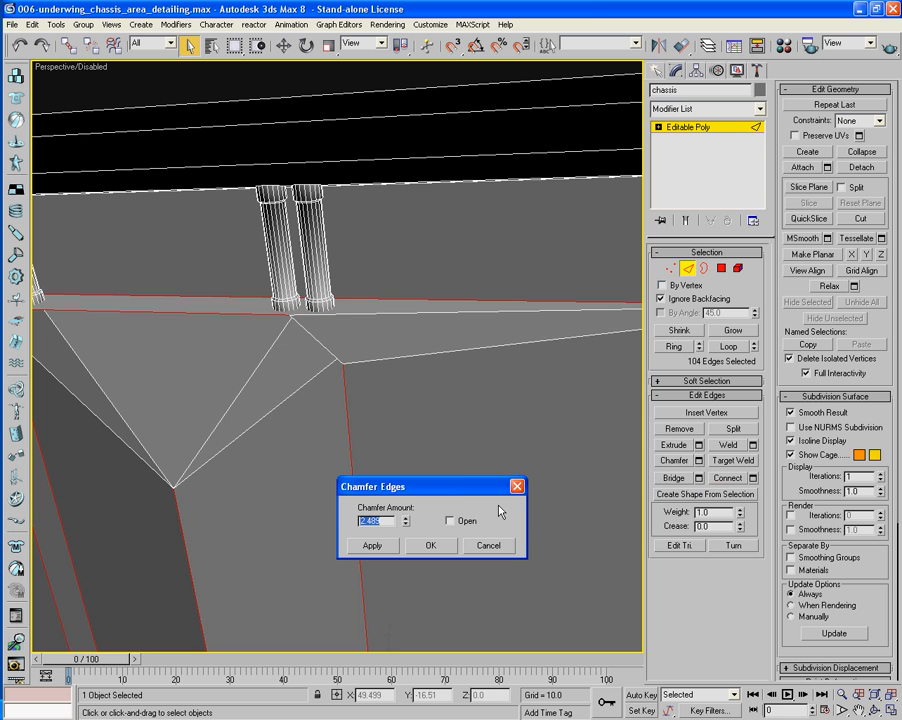
left_click_drag(407, 530, 415, 592)
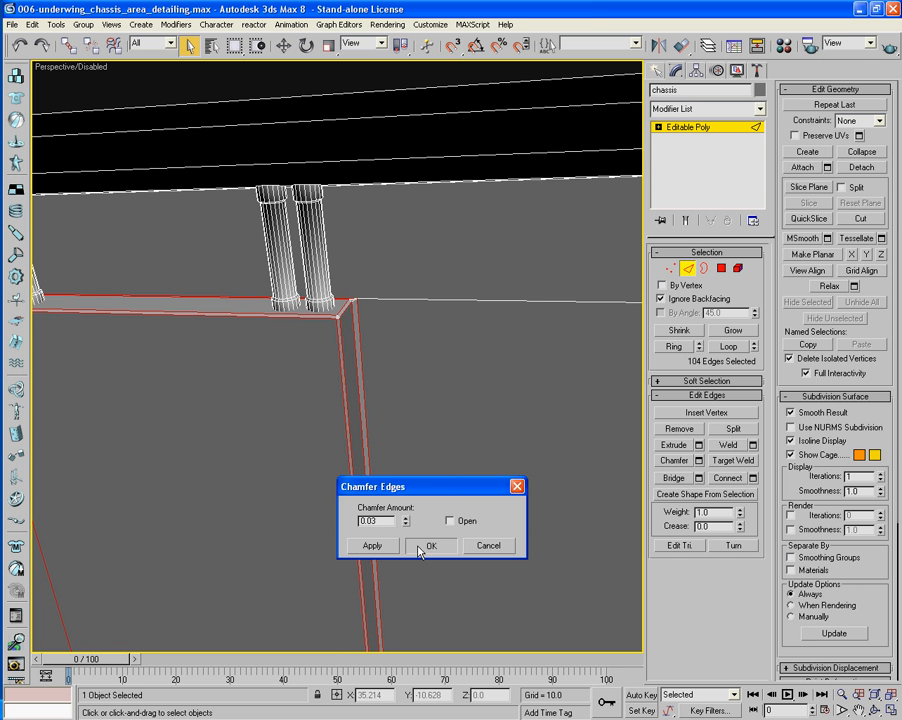
left_click(420, 546)
left_click(689, 271)
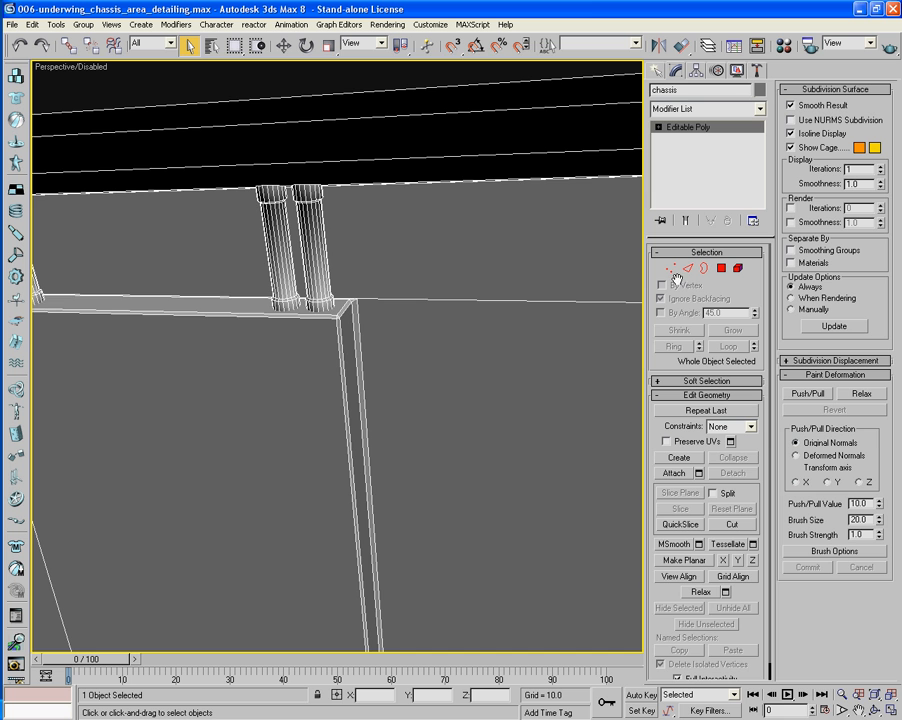
Step: Hide the edge overlay in the shaded view, check the chamfered underwing details, and deselect the chassis
key("z")
middle_click_drag(535, 356, 521, 357, "alt")
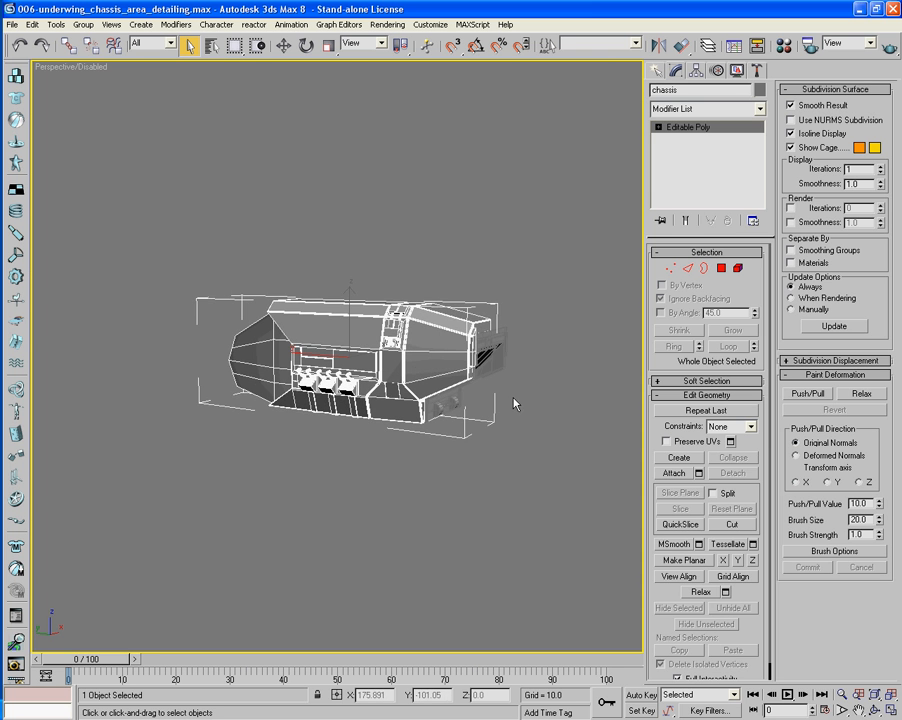
key("F4")
middle_click_drag(431, 477, 377, 482, "alt")
scroll(433, 487, "up", 4)
scroll(452, 456, "up", 3)
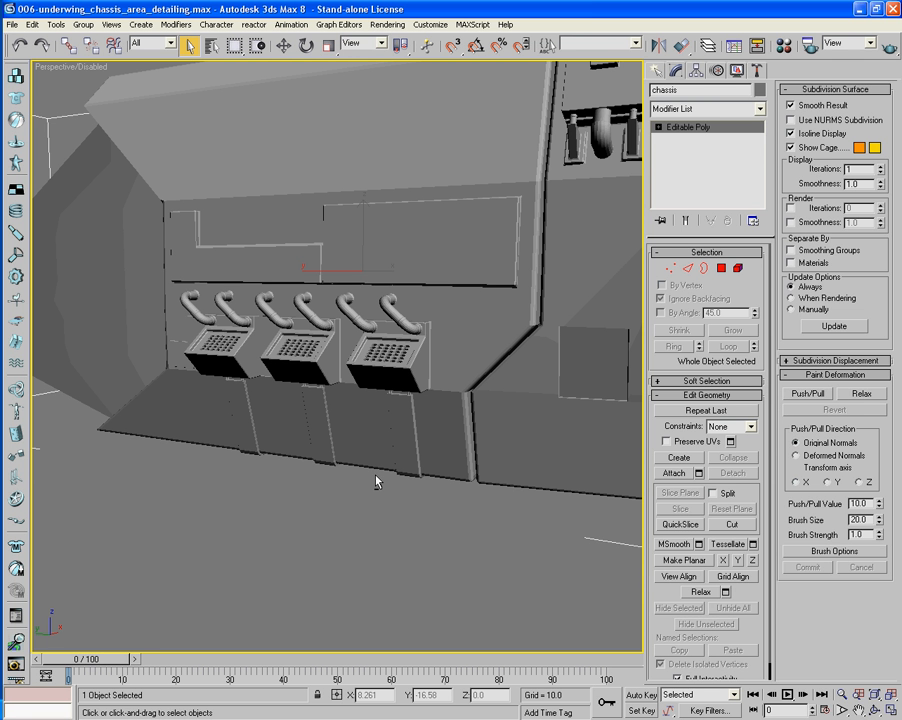
left_click(278, 555)
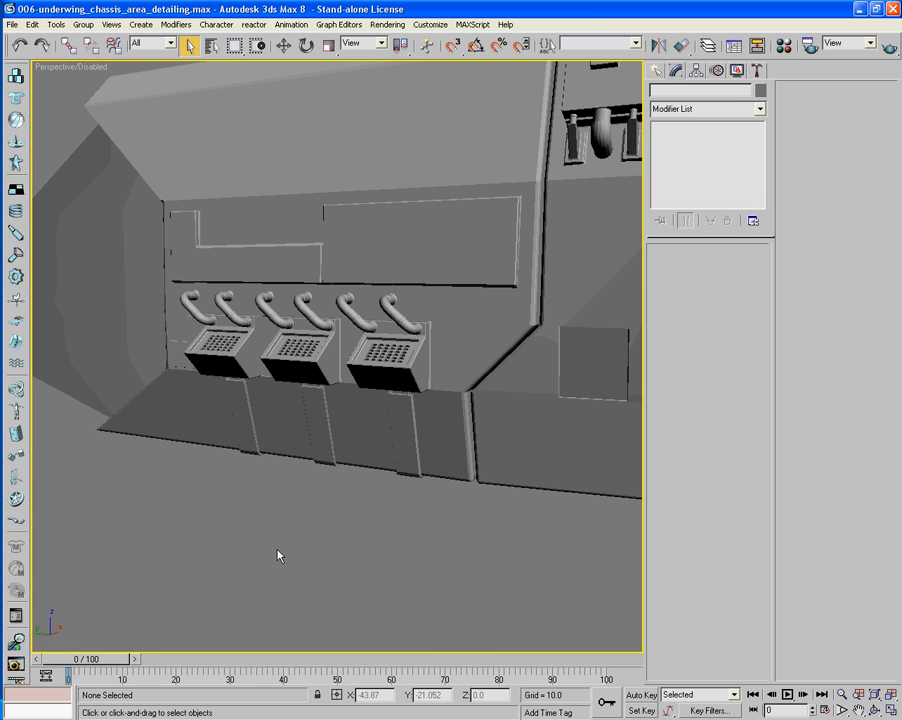
Step: Create a box beside the chassis in the top view, about 201 long, 116 wide and 9.2 high
key("r")
key("t")
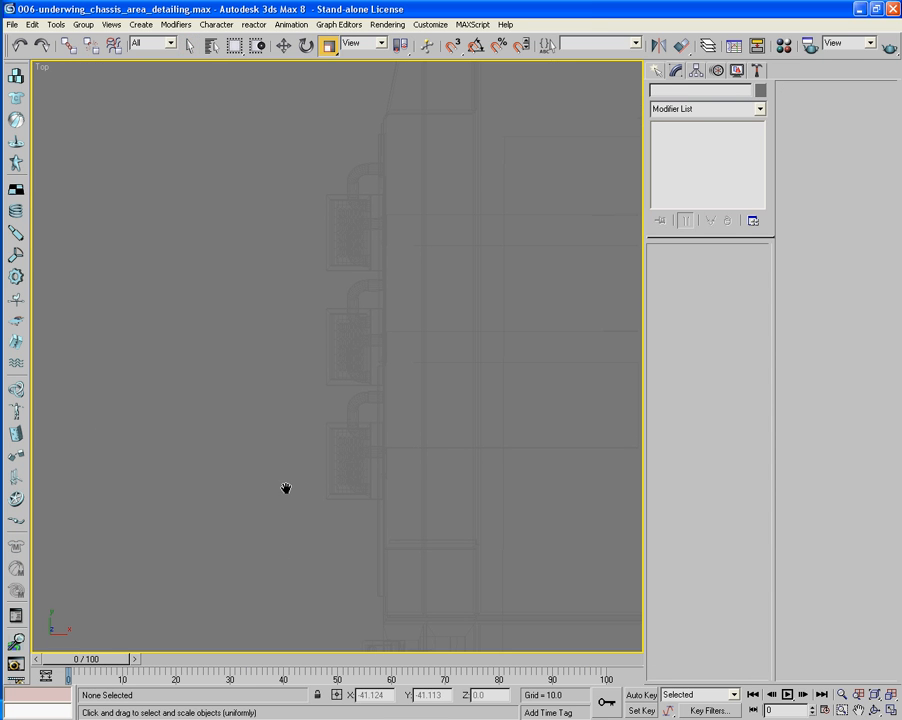
scroll(300, 500, "down", 2)
middle_click_drag(332, 512, 331, 541)
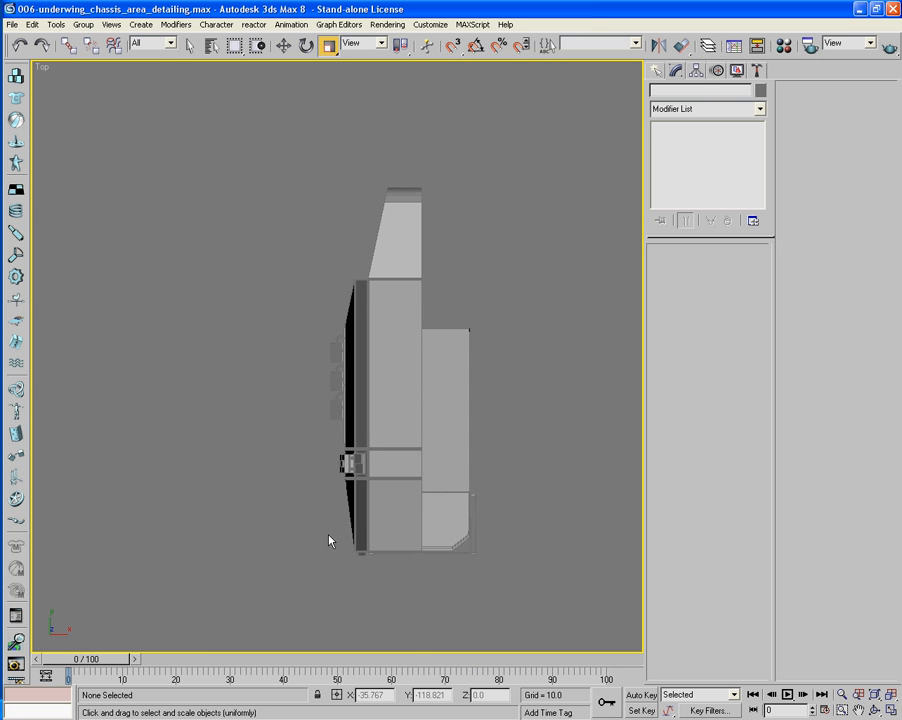
mouse_move(332, 474)
middle_mouse_down()
mouse_move(334, 494)
mouse_move(340, 466)
middle_mouse_up()
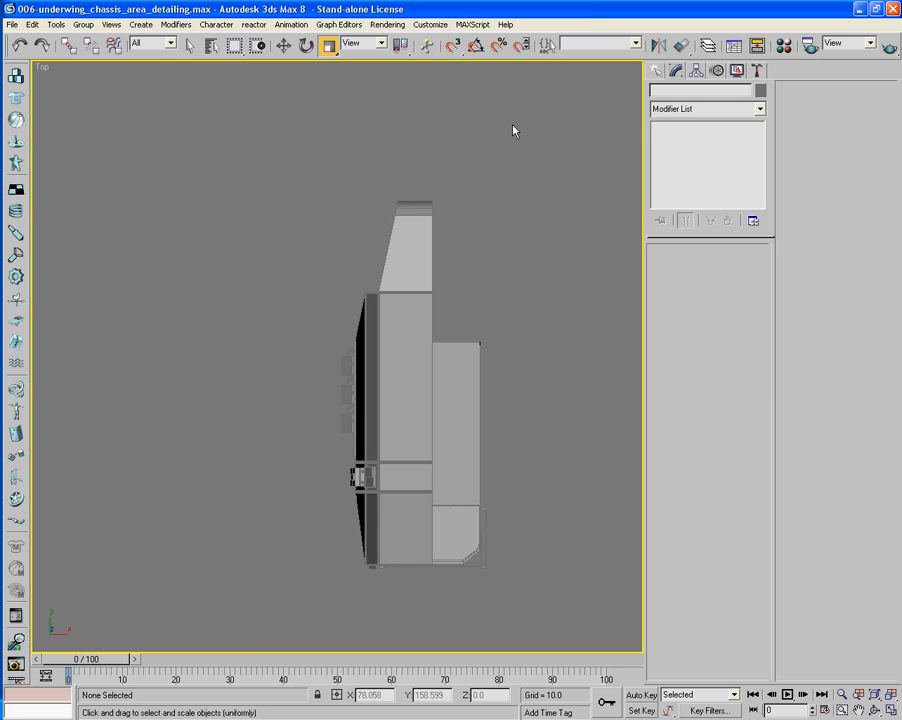
left_click(657, 70)
left_click(682, 161)
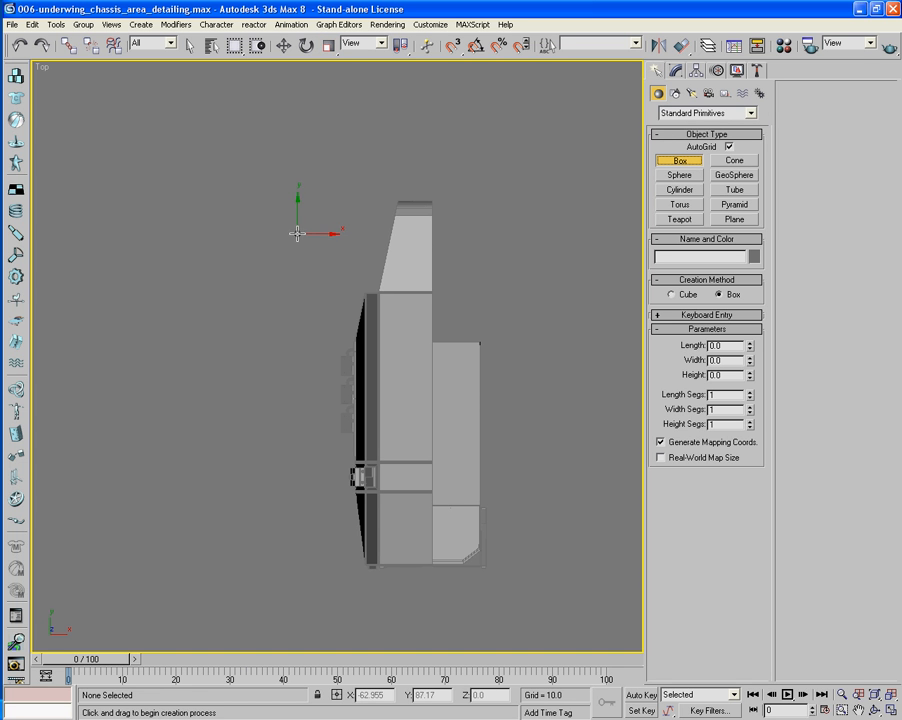
left_click_drag(320, 217, 141, 524)
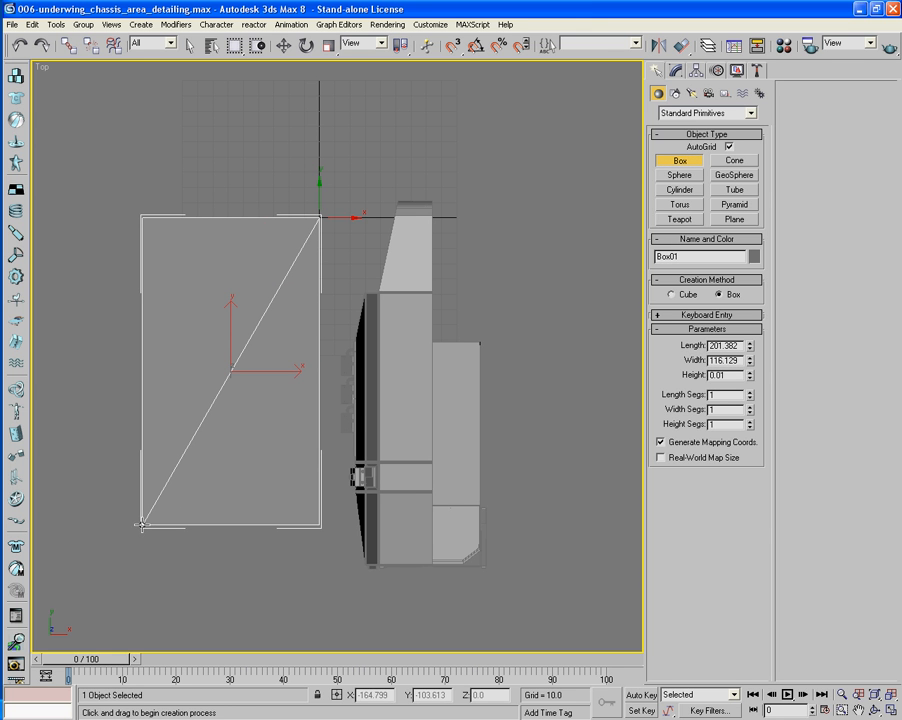
left_click(142, 511)
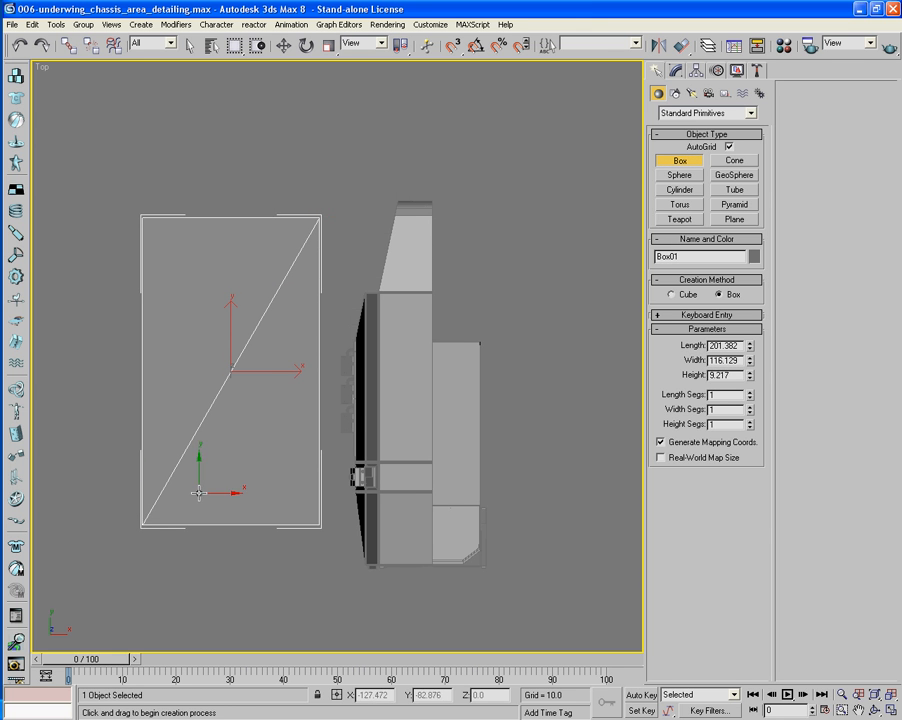
Step: Convert the new box to an editable poly
key("r")
right_click(199, 492)
mouse_move(280, 606)
left_click(344, 615)
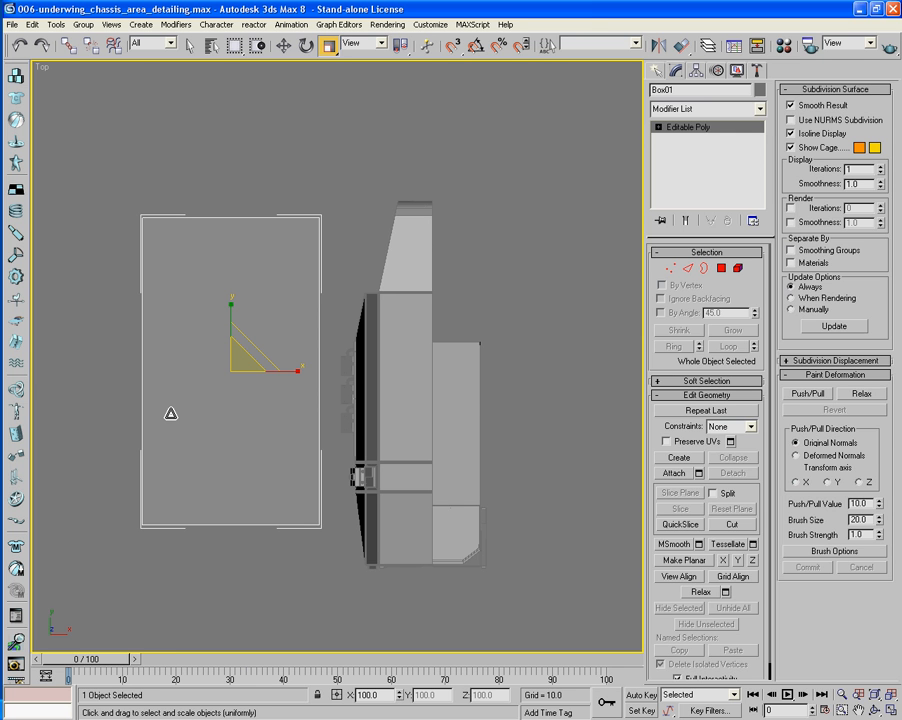
Step: Connect the box's crosswise edges with a lengthwise loop and move it about 30 units along X toward the chassis
left_click(687, 268)
left_click_drag(265, 176, 210, 592)
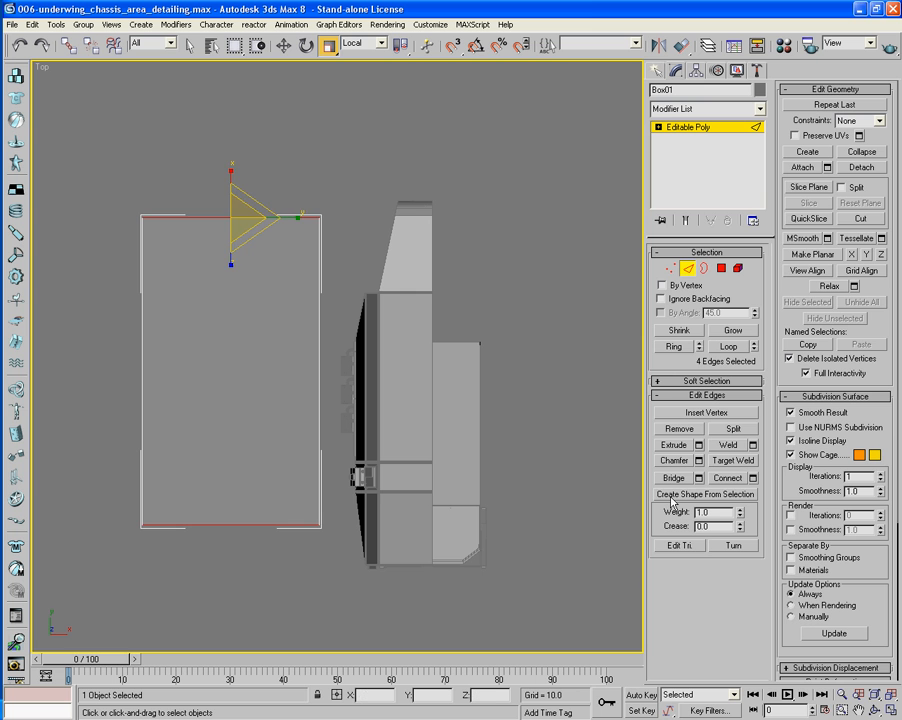
key("w")
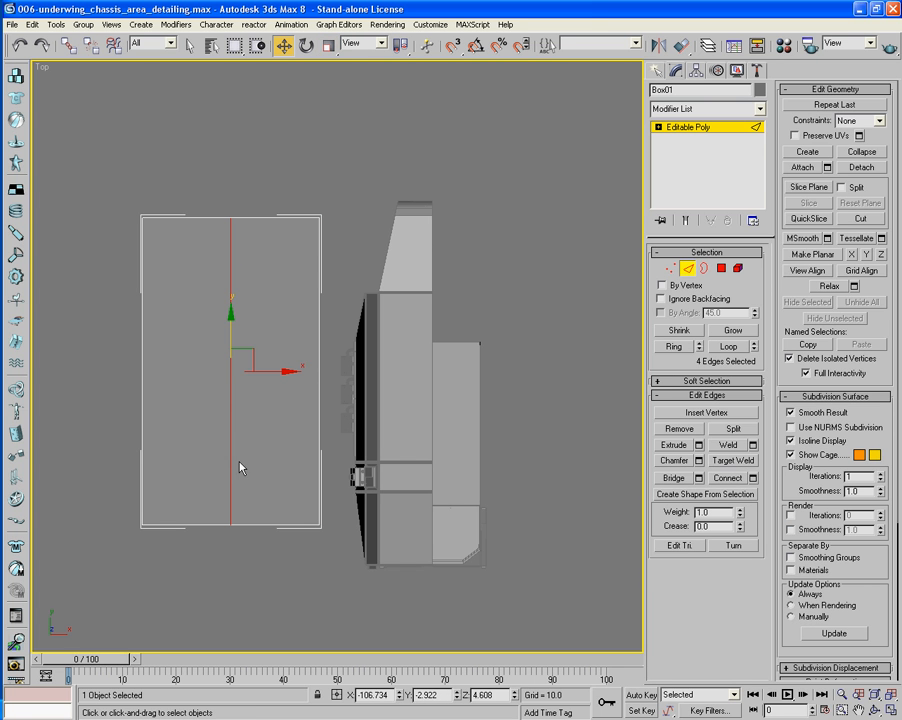
left_click_drag(283, 371, 334, 386)
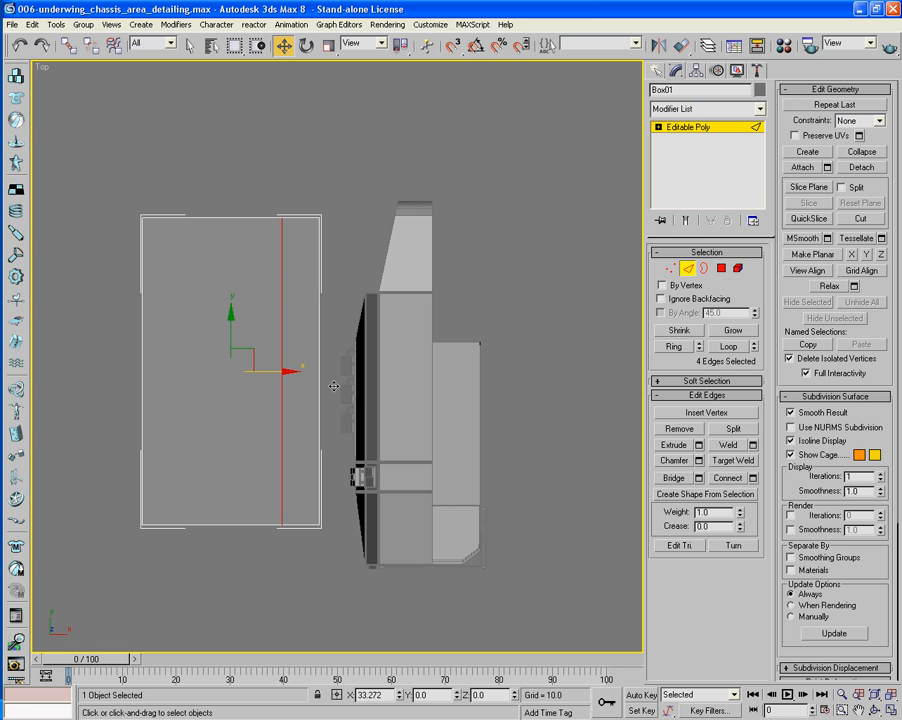
left_click_drag(334, 386, 329, 385)
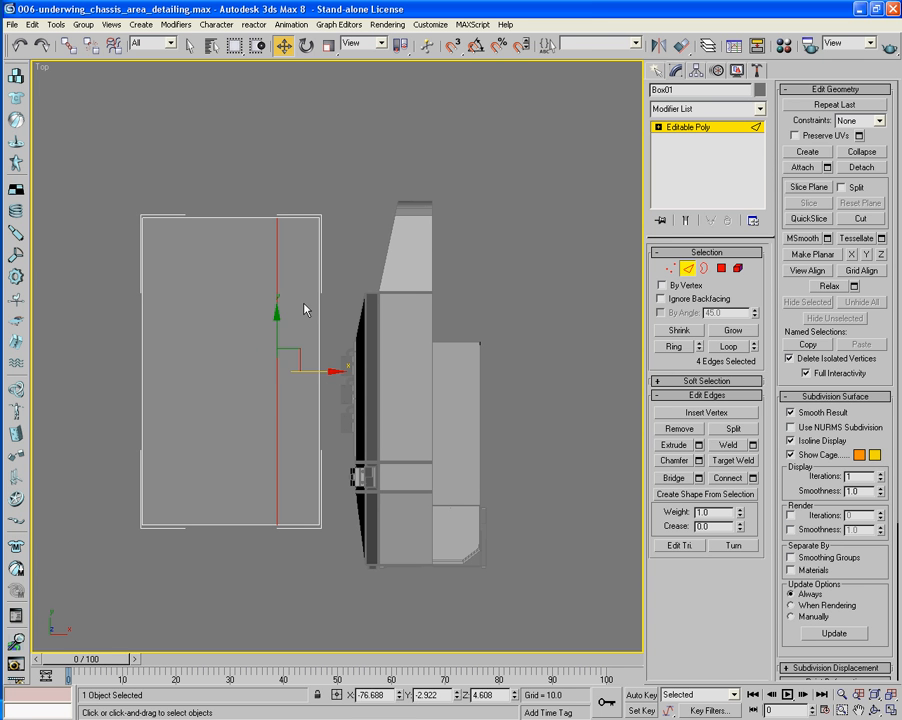
Step: Add a crosswise edge loop moved about 42 units toward the box's -Y end, plus another midway across the larger remaining section
left_click(143, 430, "ctrl")
left_click(728, 478)
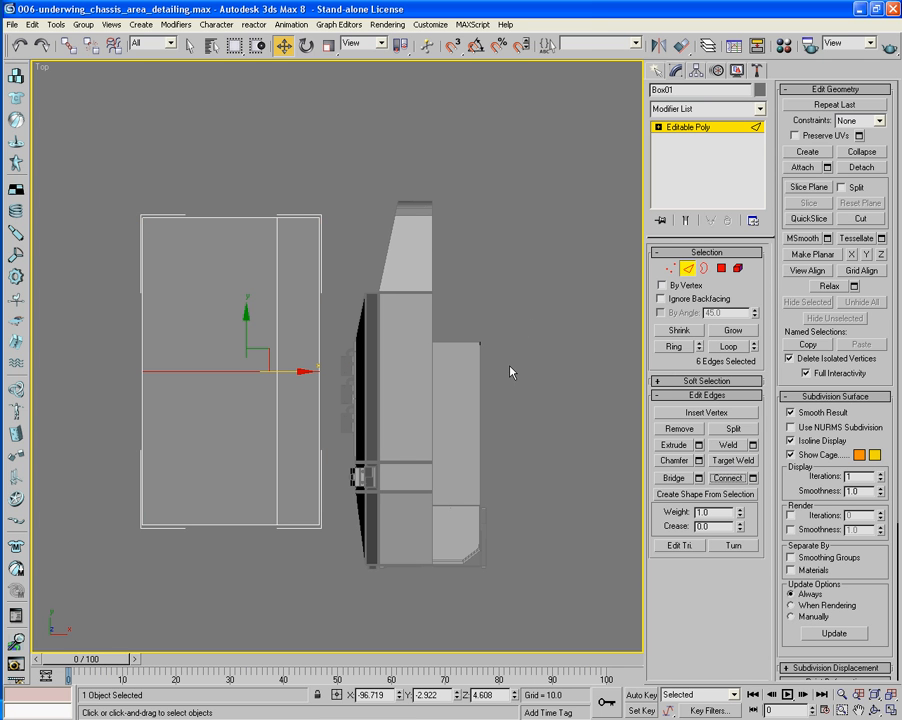
left_click_drag(247, 322, 253, 392)
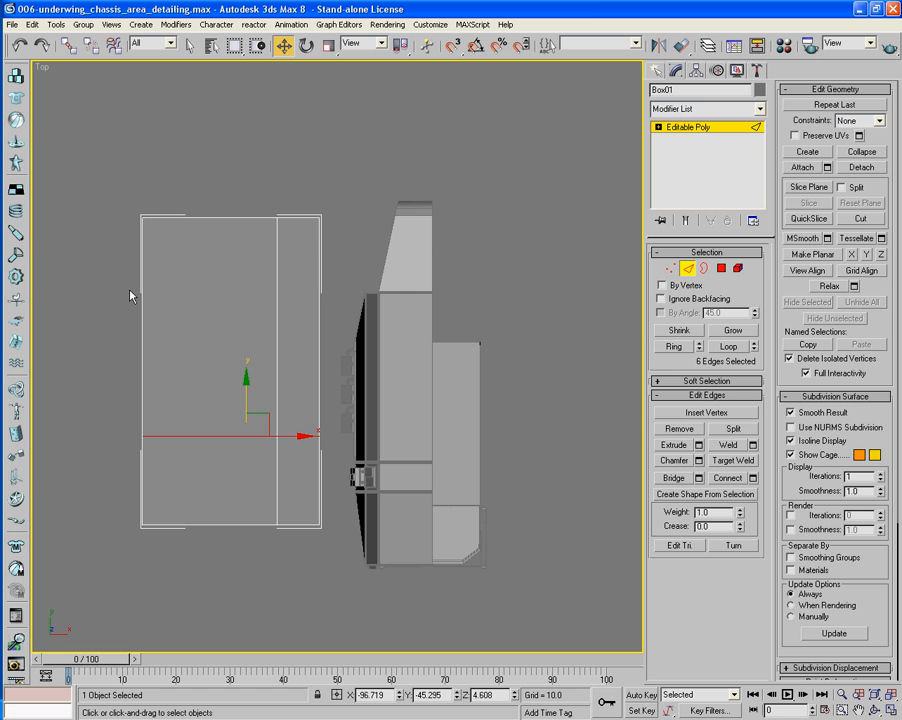
left_click_drag(130, 290, 129, 290)
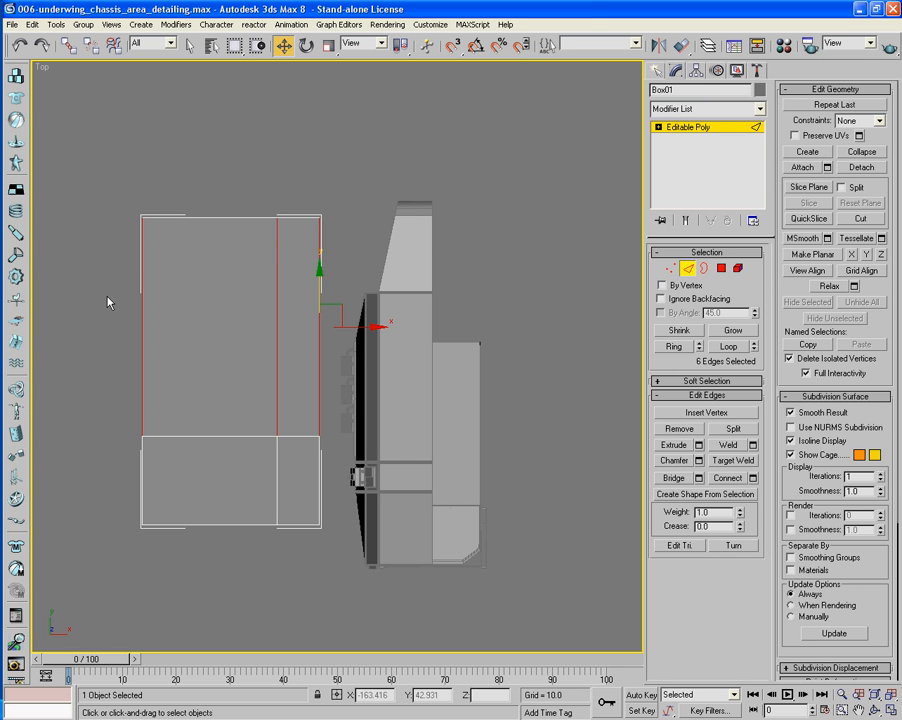
left_click(730, 479)
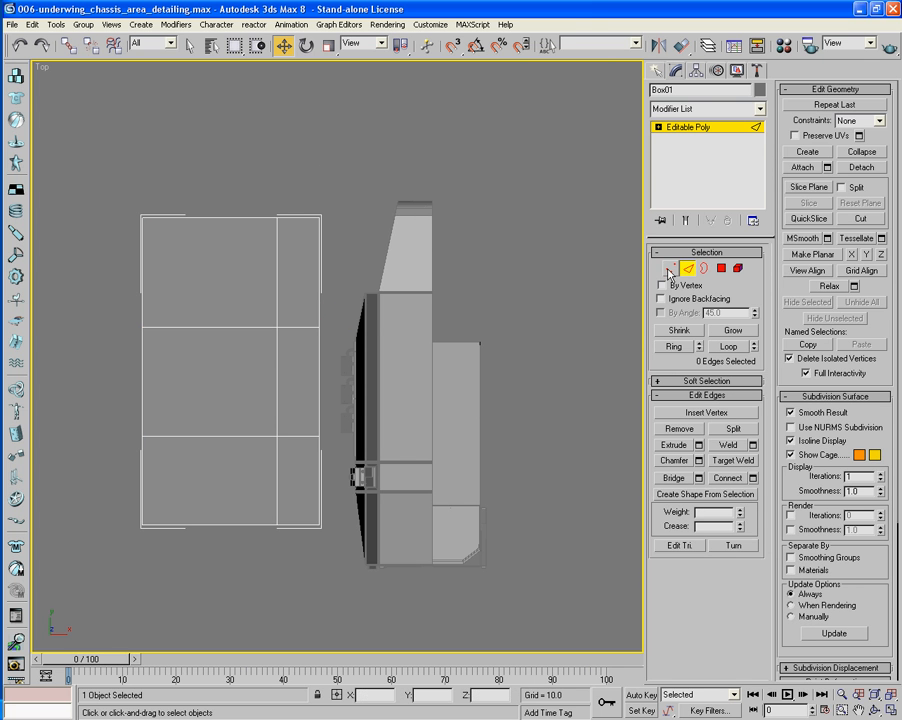
Step: Delete every polygon of the box except its top faces and rename the object Wing_L
left_click(670, 269)
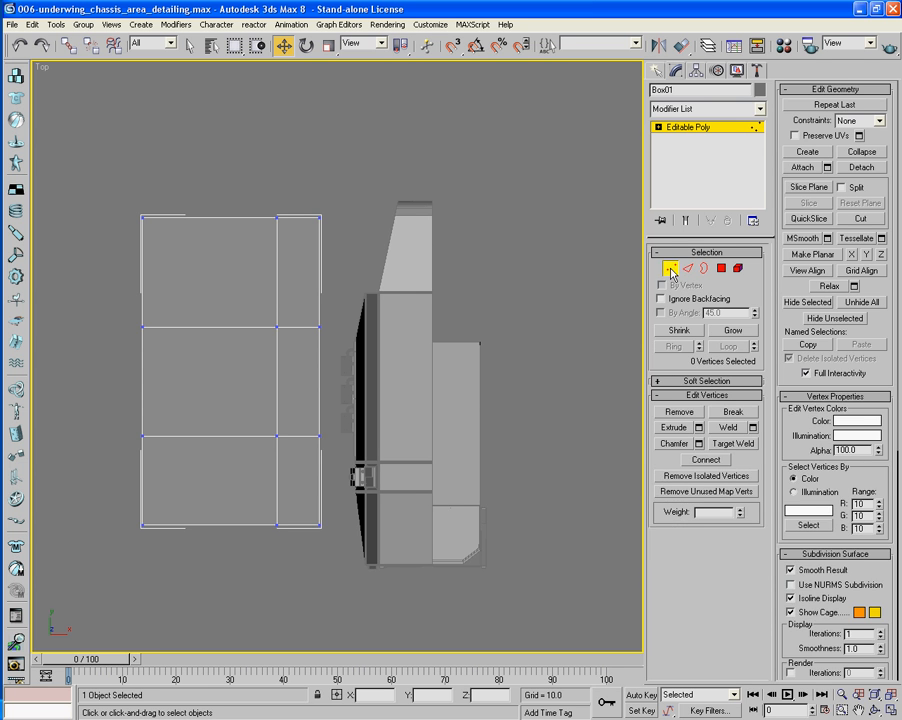
left_click(721, 268)
left_click(279, 280)
left_click(262, 290, "ctrl")
left_click(252, 356, "ctrl")
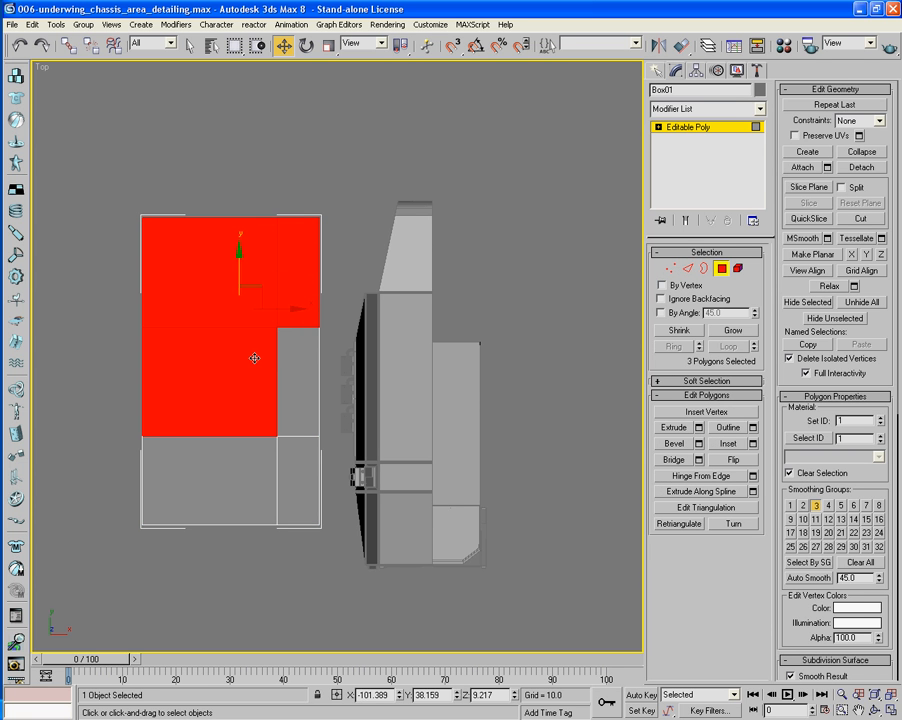
left_click(297, 430, "ctrl")
left_click(235, 466, "ctrl")
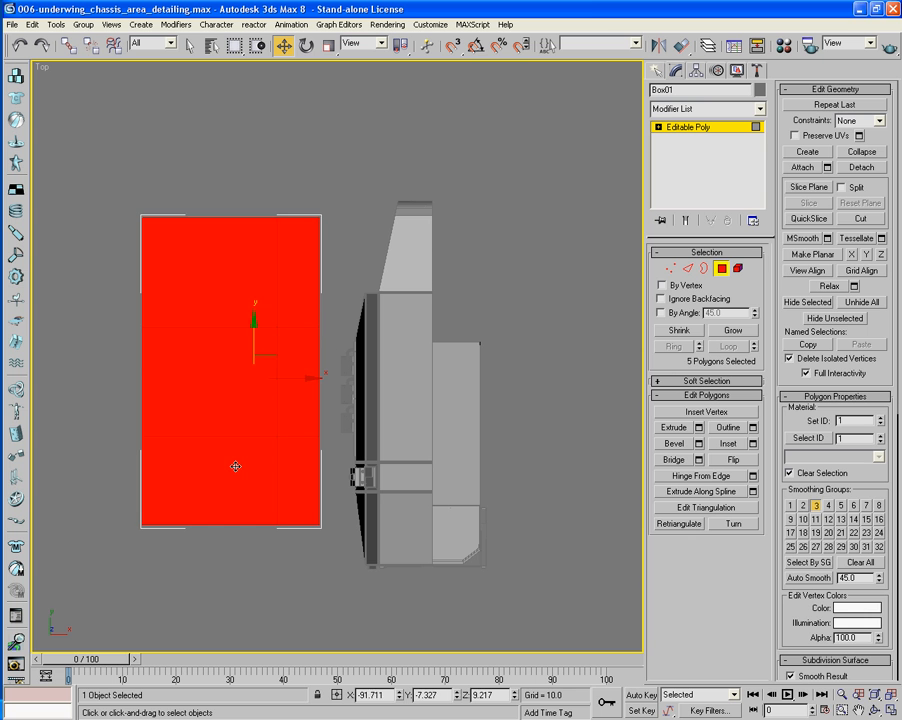
key("ctrl+i")
key("Delete")
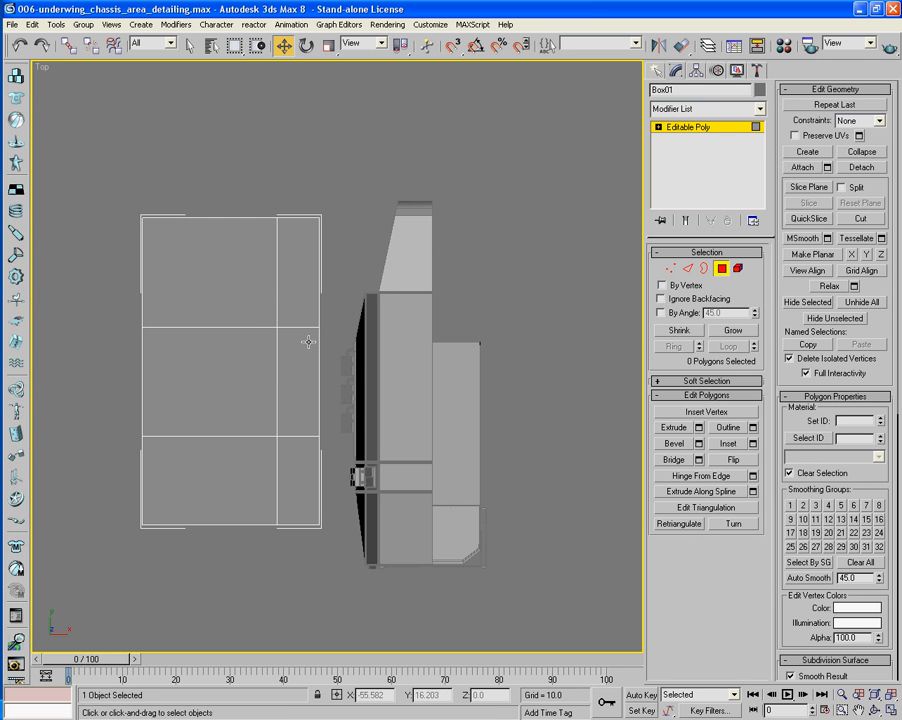
double_click(688, 92)
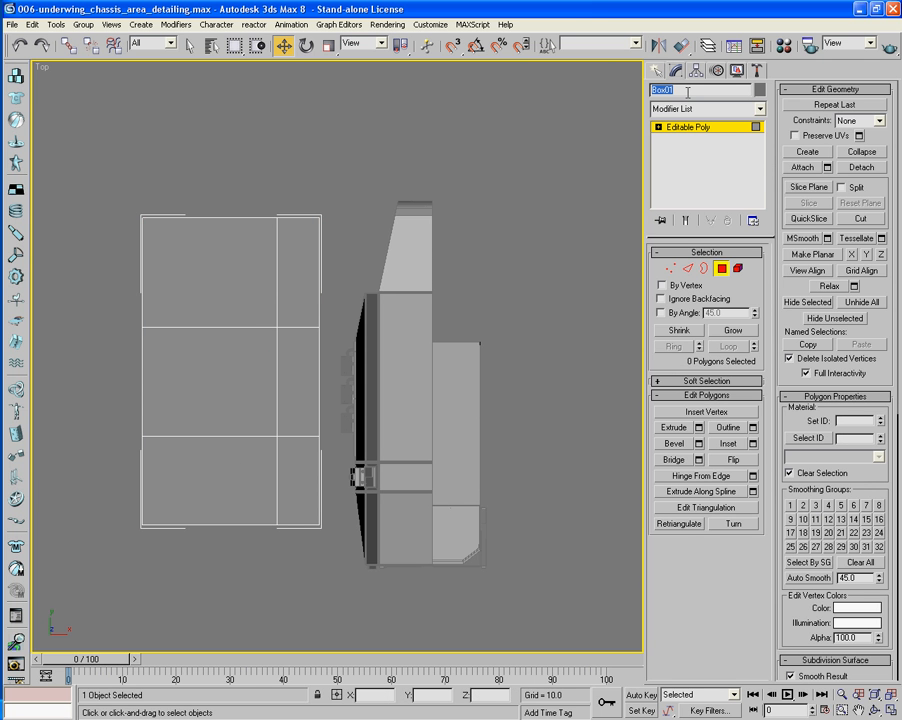
type("Wing_L")
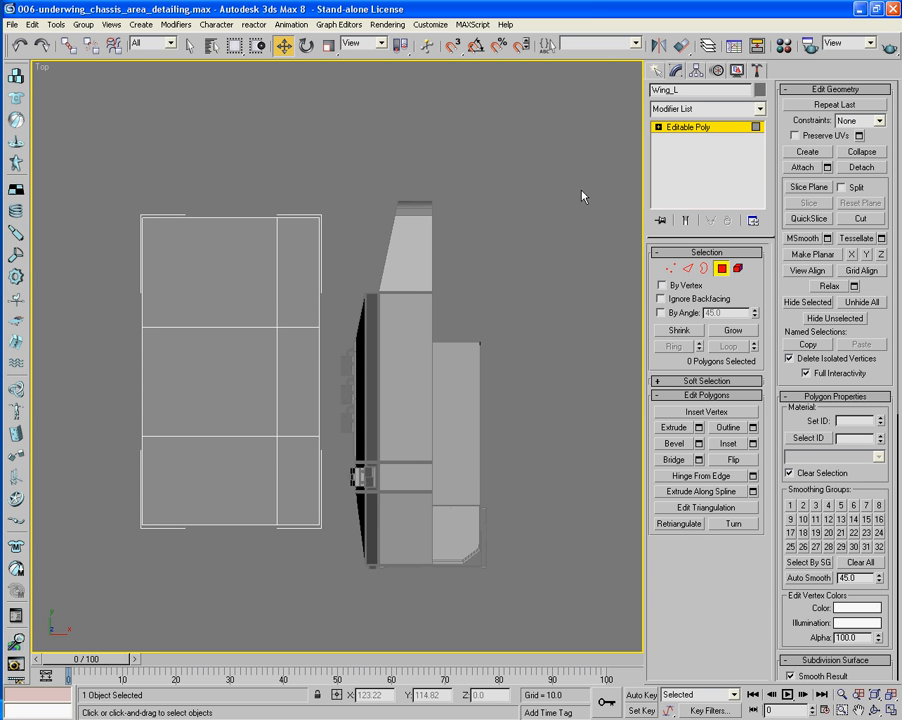
Step: Try to target-weld the middle and chassis-side vertices of the wing's +Y edge onto the vertices directly behind them
key("1")
left_click(752, 447)
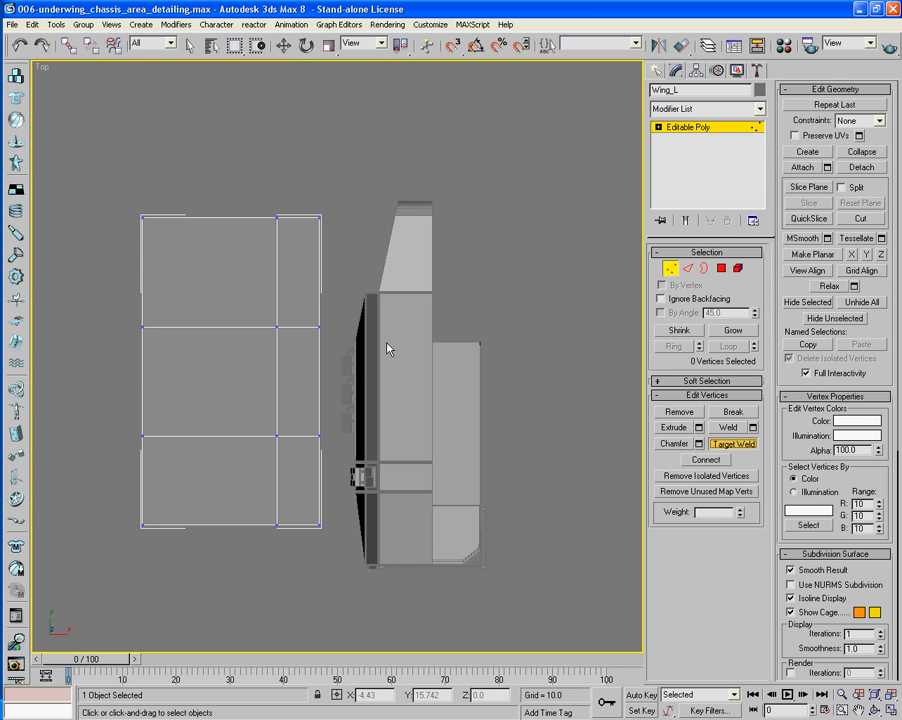
left_click(277, 217)
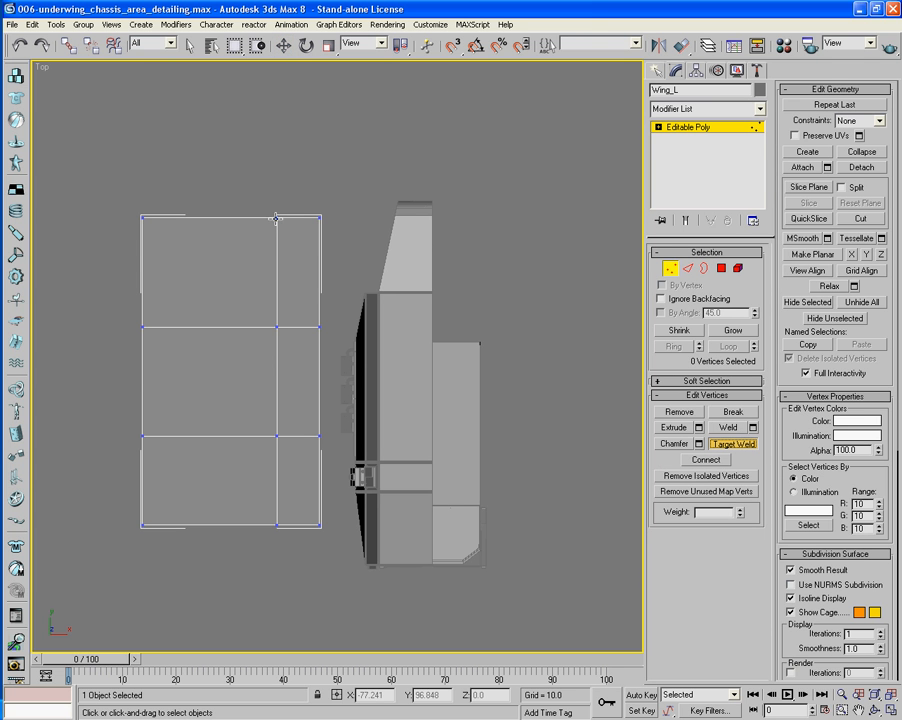
left_click(277, 327)
left_click(318, 217)
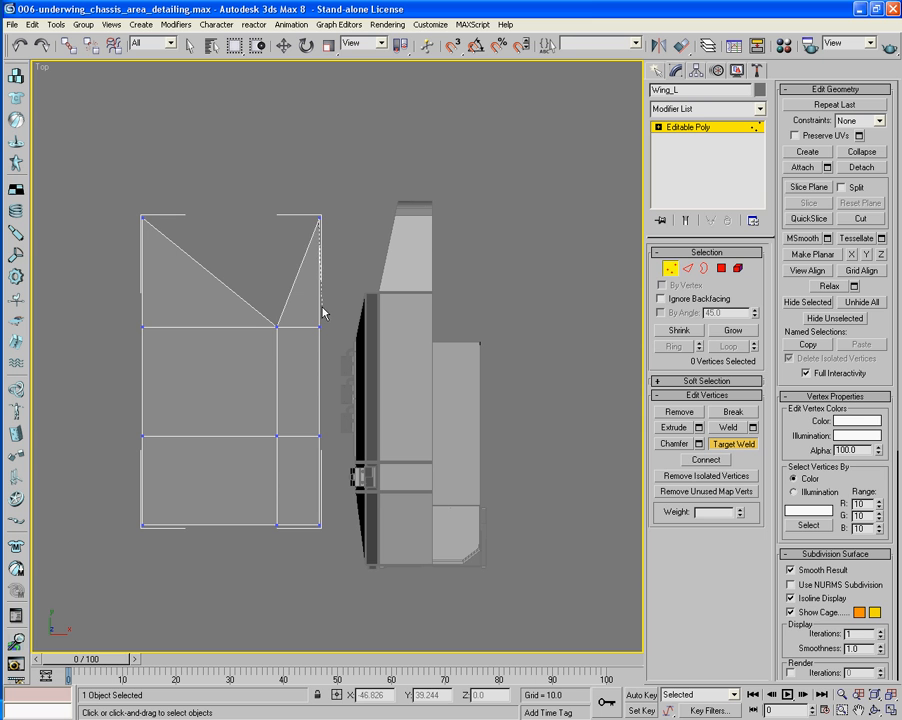
left_click(320, 327)
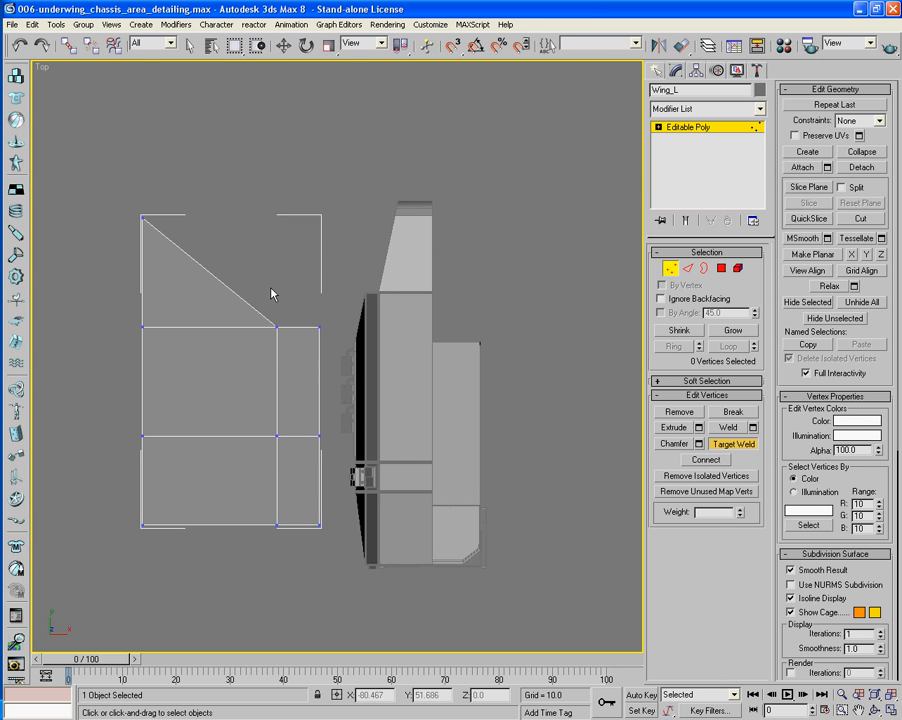
Step: Undo the last two target welds on the wing plane
key("ctrl+x")
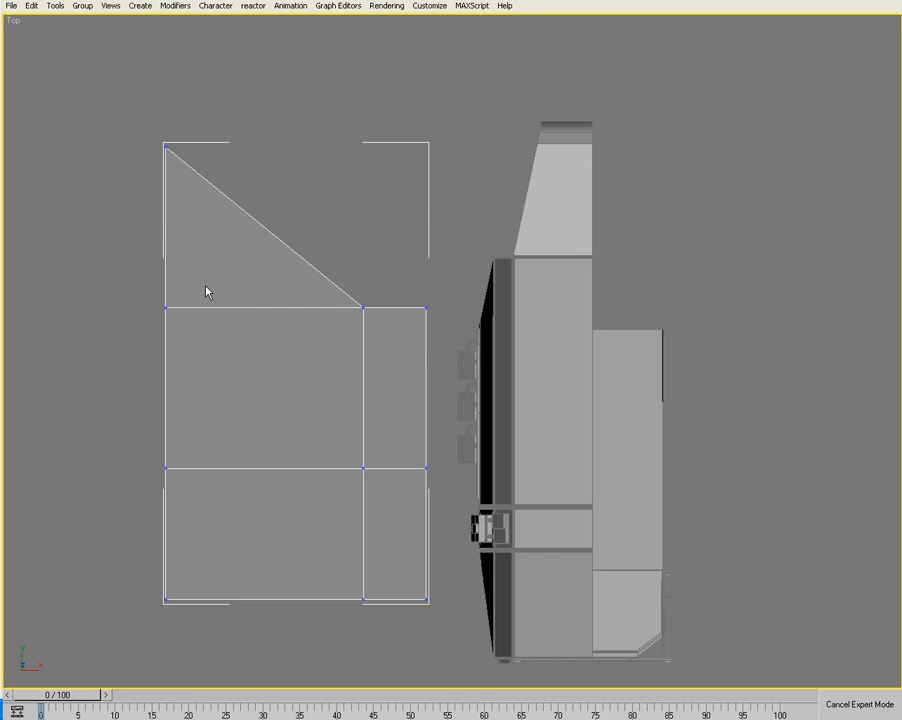
key("ctrl+x")
key("ctrl+z")
key("ctrl+z")
key("w")
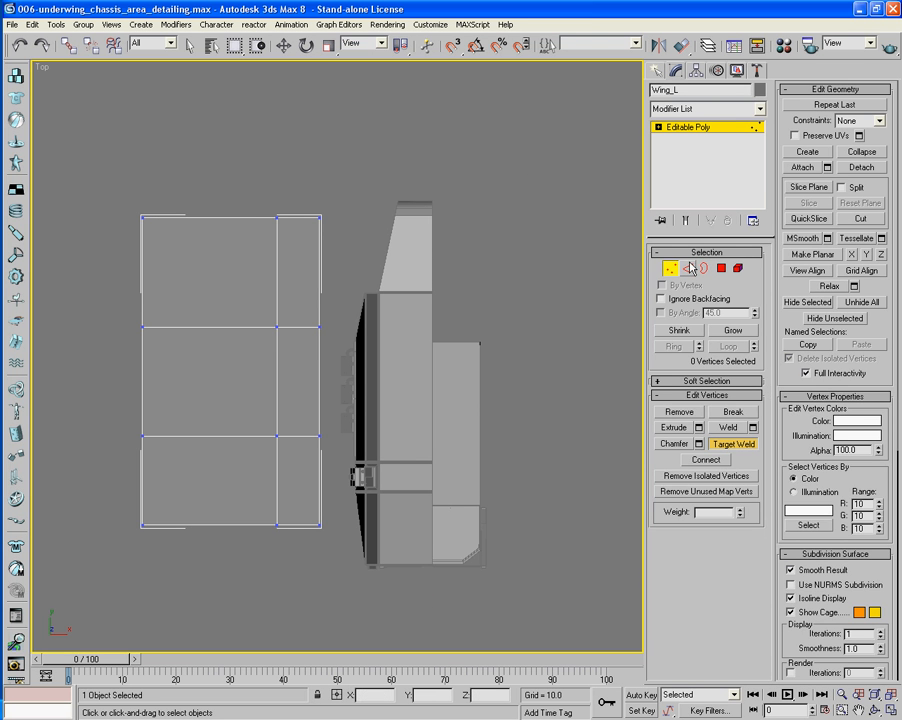
Step: Add a lengthwise edge loop across the wing's outer section and move it about 25 units toward the chassis
key("2")
left_click_drag(232, 202, 214, 640)
left_click(728, 478)
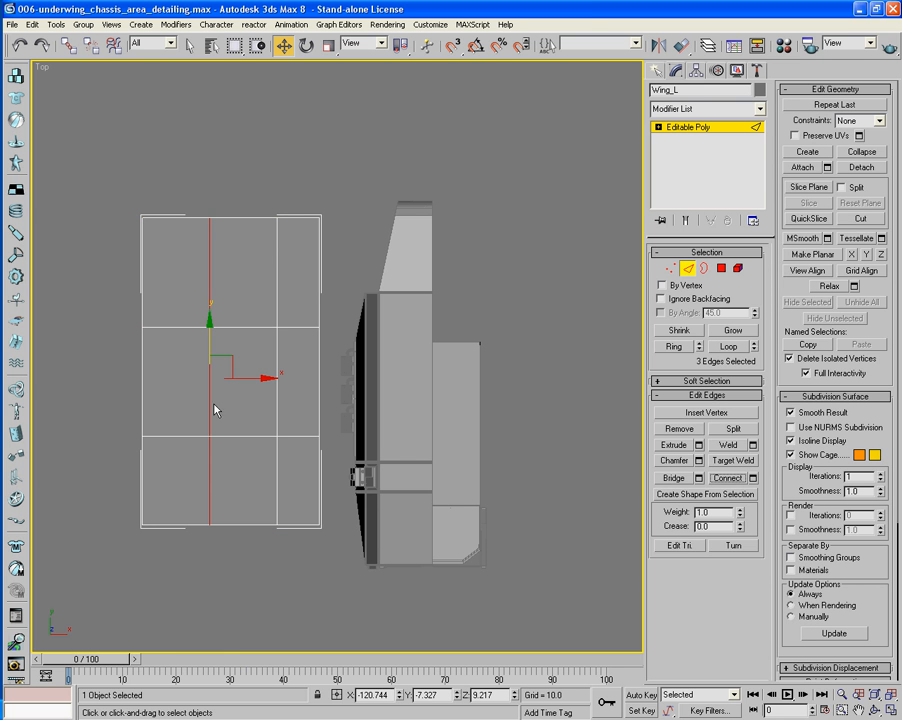
left_click_drag(243, 378, 284, 377)
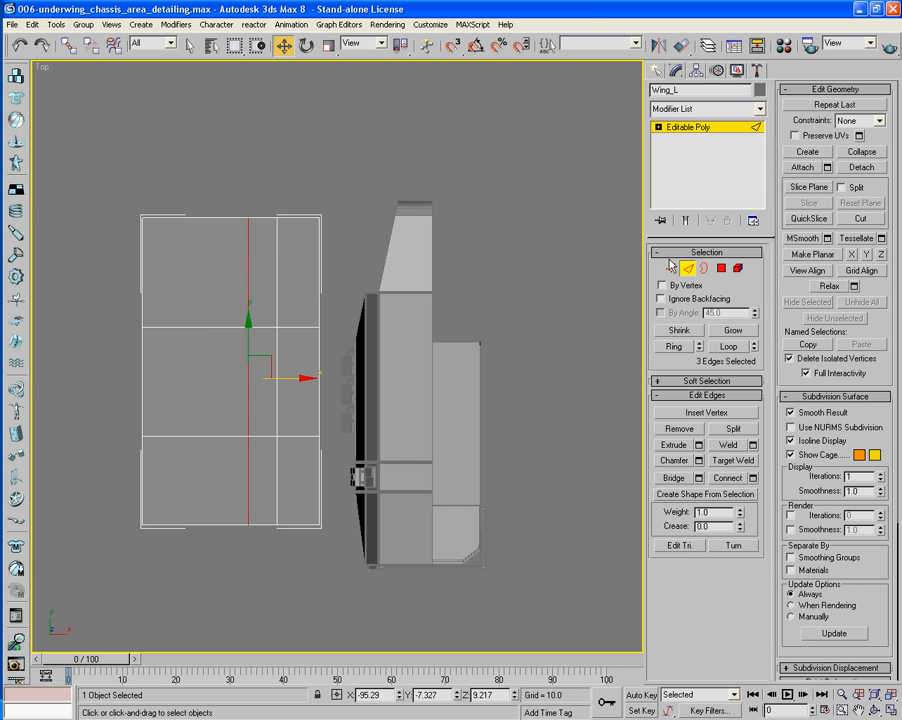
Step: Target-weld the chassis-side corner vertex and the vertex beside it on the wing's +Y edge onto the vertices directly behind them
left_click(671, 268)
left_click(734, 444)
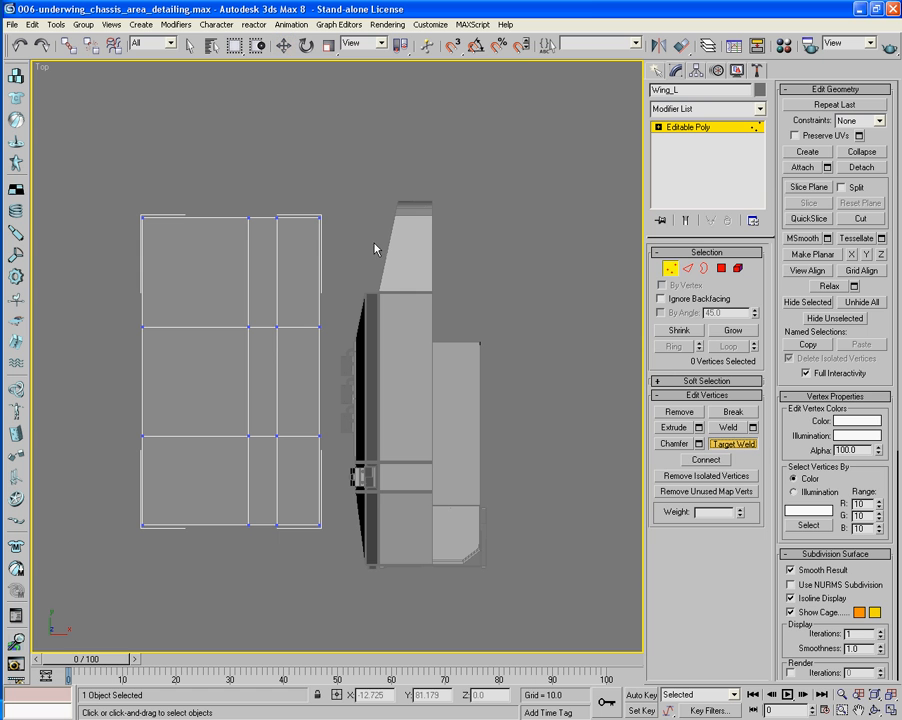
left_click(276, 217)
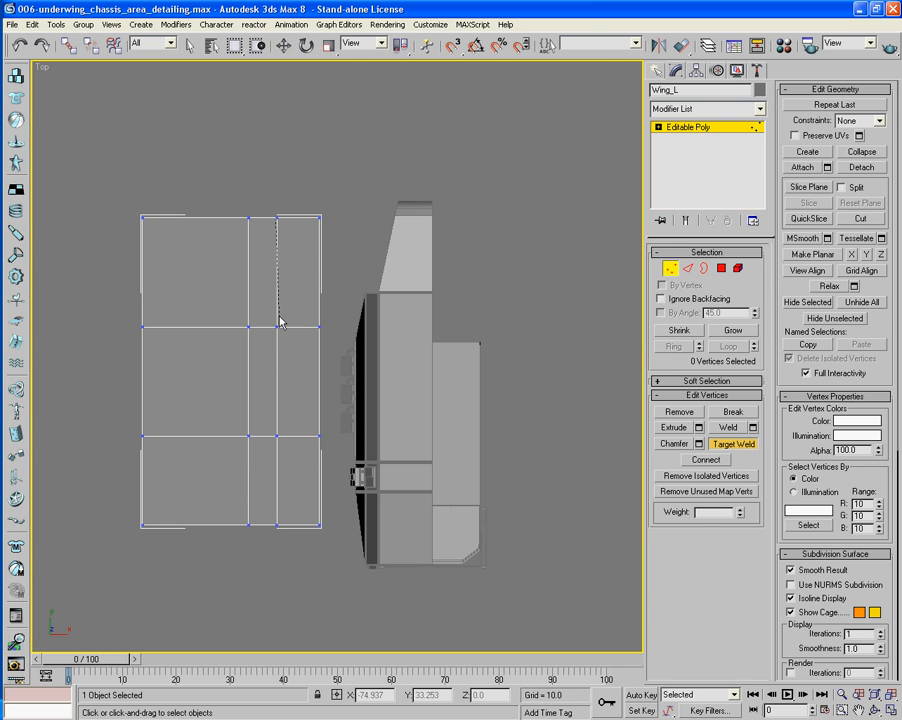
left_click(276, 327)
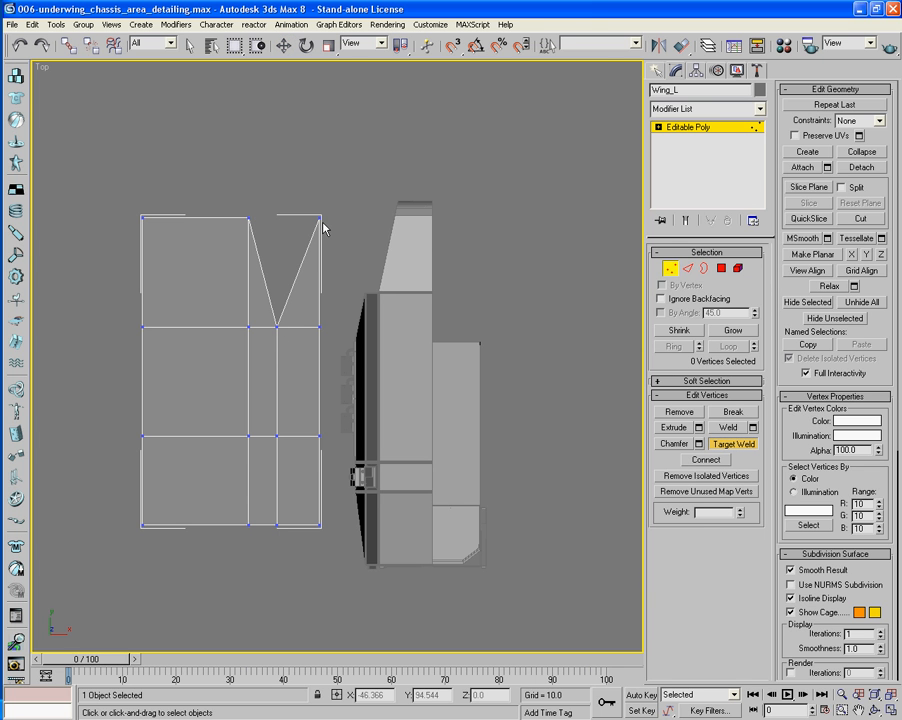
left_click(321, 327)
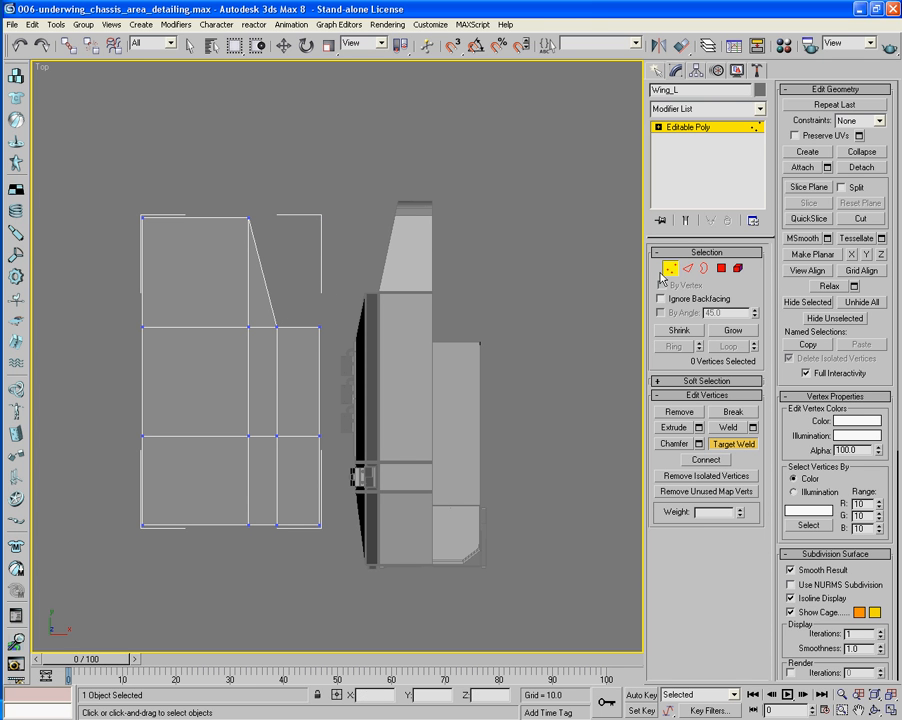
Step: Move the wing's second vertex row about 16 units toward +Y and the column nearest the chassis-side edge about 14 units toward the chassis
key("w")
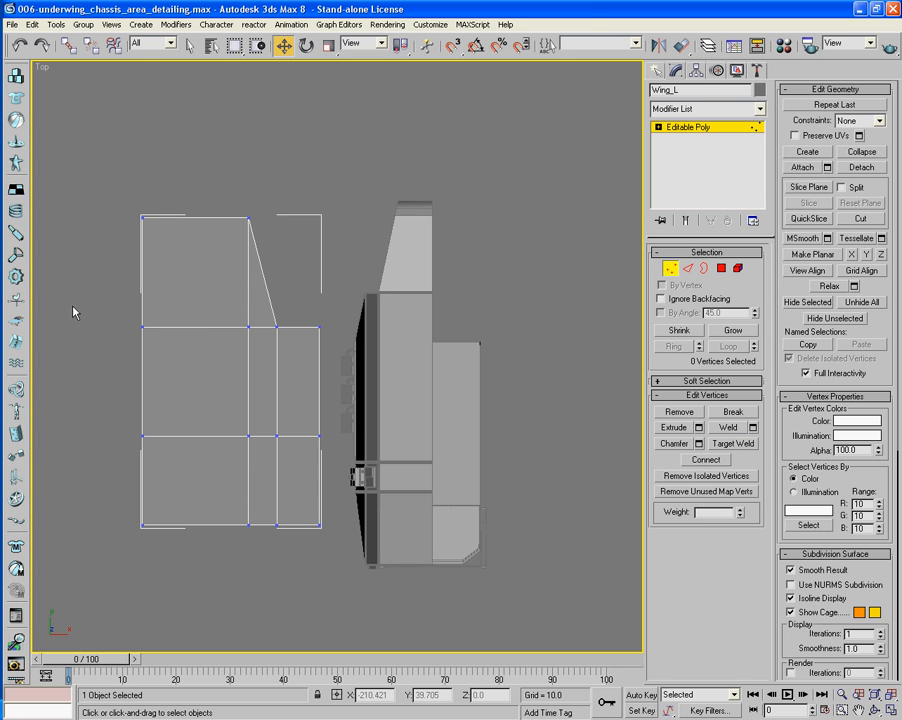
left_click_drag(72, 302, 331, 352)
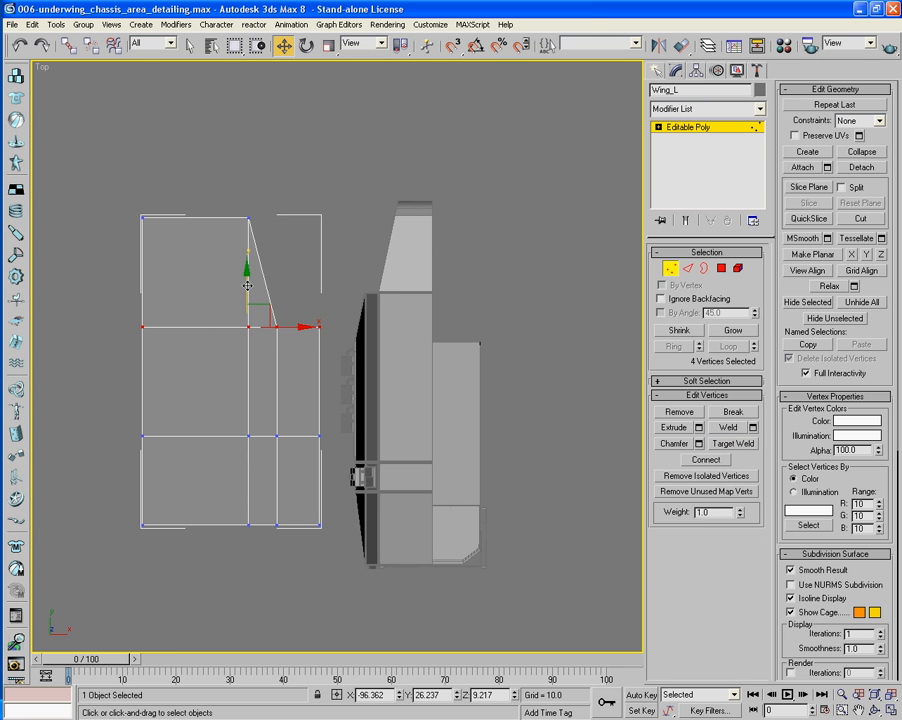
left_click_drag(247, 287, 246, 262)
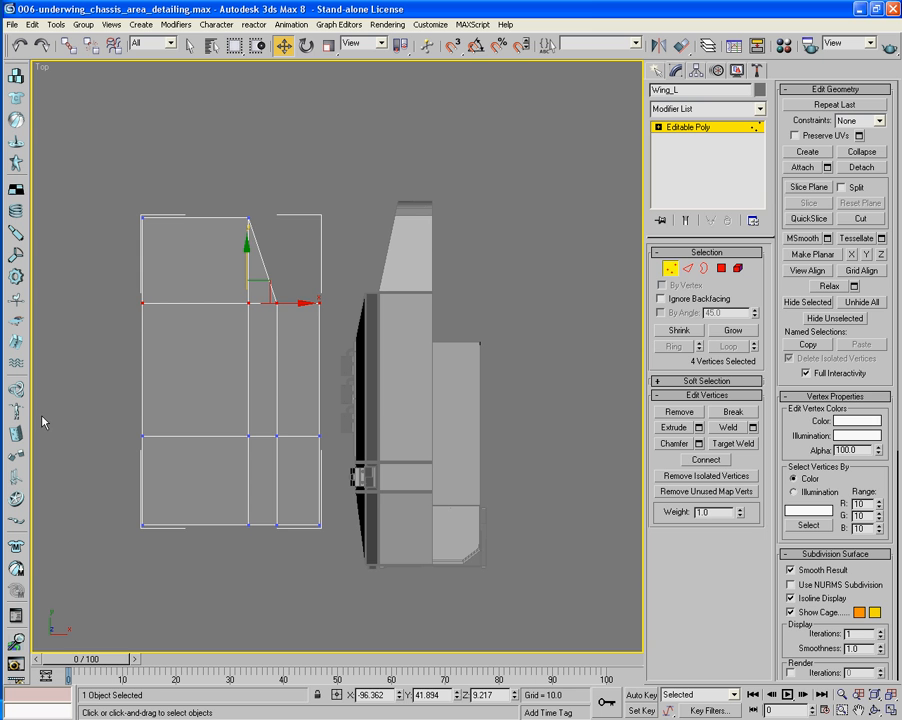
left_click_drag(288, 279, 274, 540)
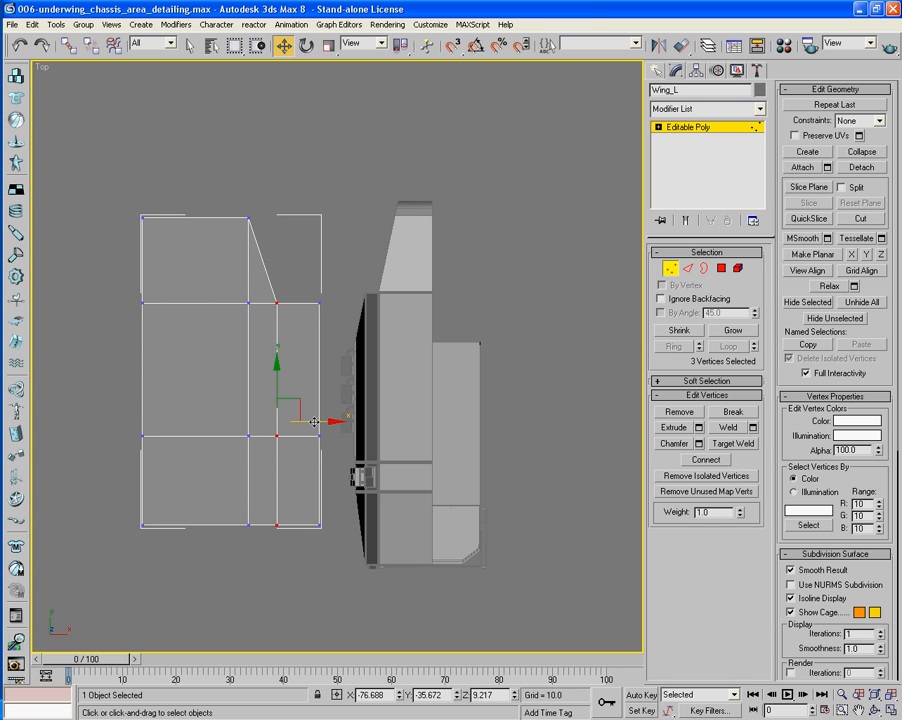
left_click_drag(314, 422, 329, 427)
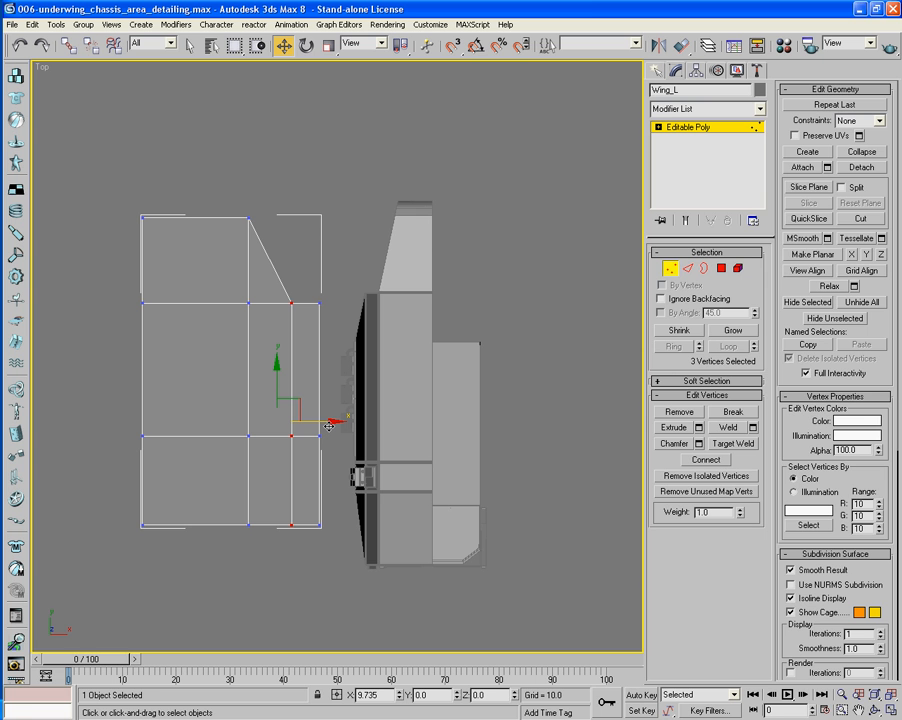
left_click_drag(329, 427, 336, 426)
Step: Move the wing's +Y edge vertices about 20 units toward -Y and the outer edge vertices about 21 units toward the chassis
left_click_drag(122, 199, 258, 249)
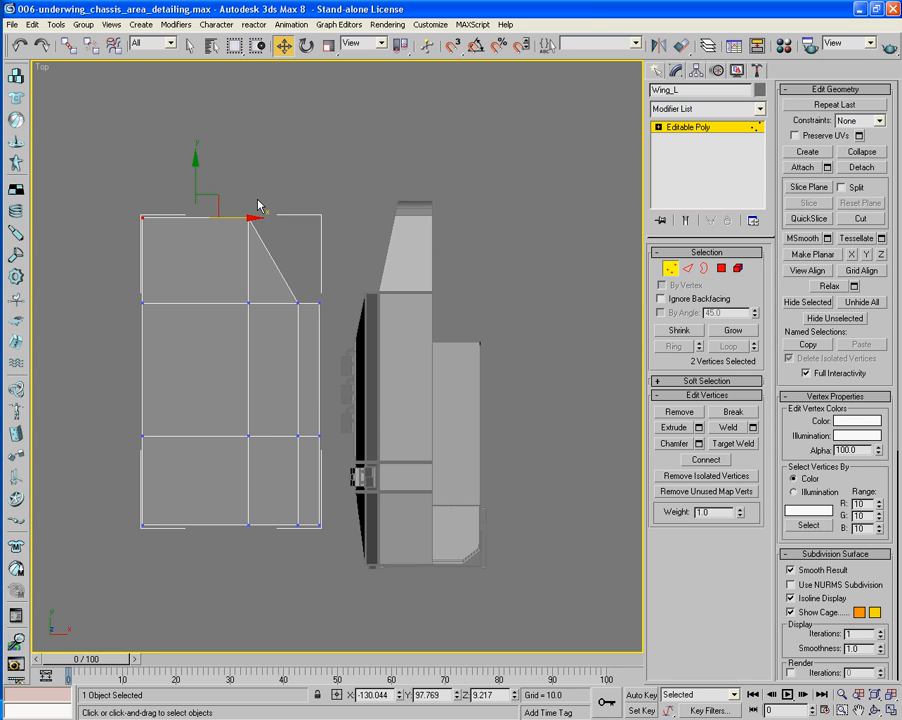
left_click_drag(197, 157, 197, 194)
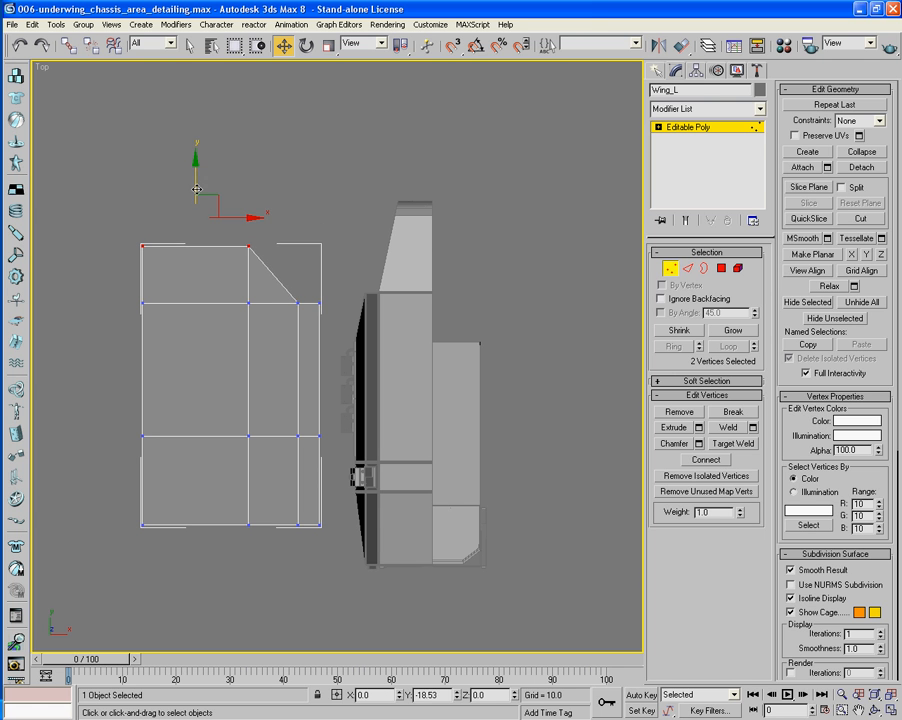
left_click(114, 222)
left_click_drag(112, 238, 196, 630)
left_click_drag(195, 380, 228, 386)
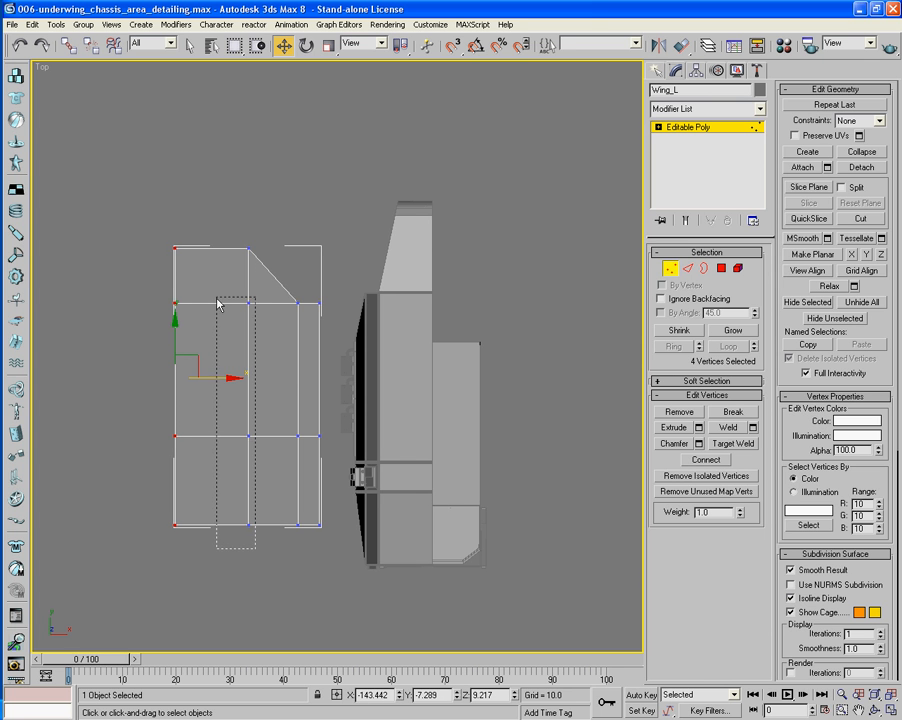
Step: Shift the wing's two inner vertex columns toward the chassis, the outer one about 4 units and the other about 3 units
left_click_drag(240, 232, 258, 536)
left_click_drag(293, 378, 301, 377)
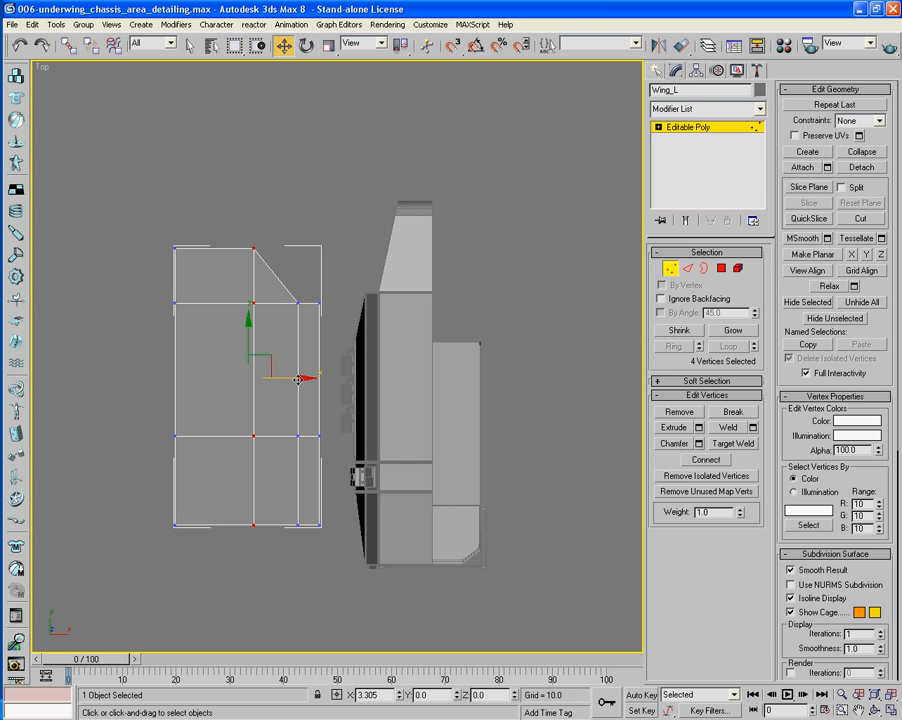
left_click_drag(306, 291, 300, 532)
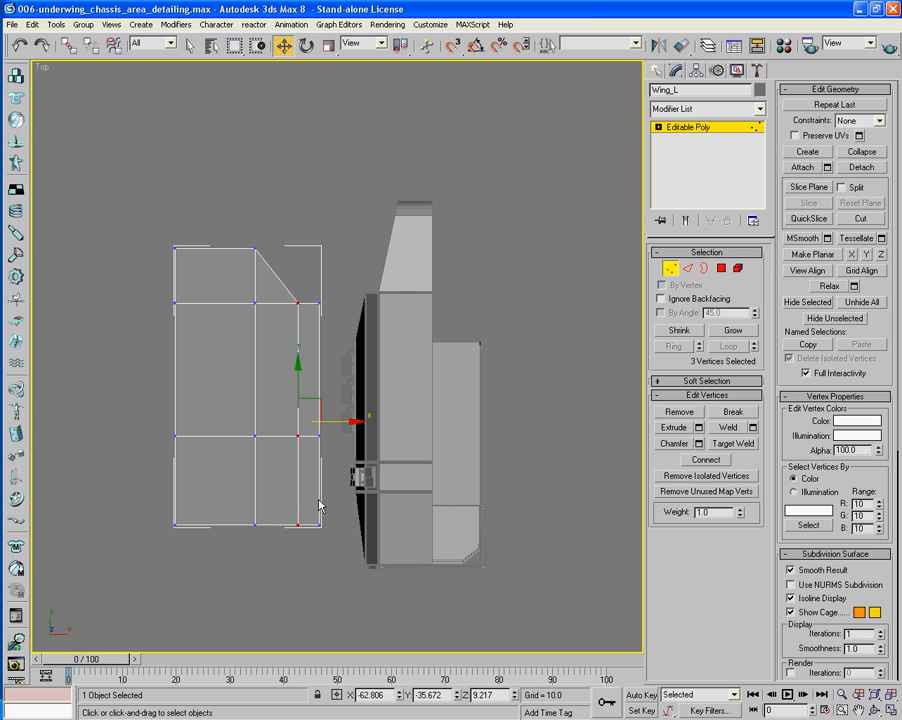
left_click_drag(335, 424, 338, 423)
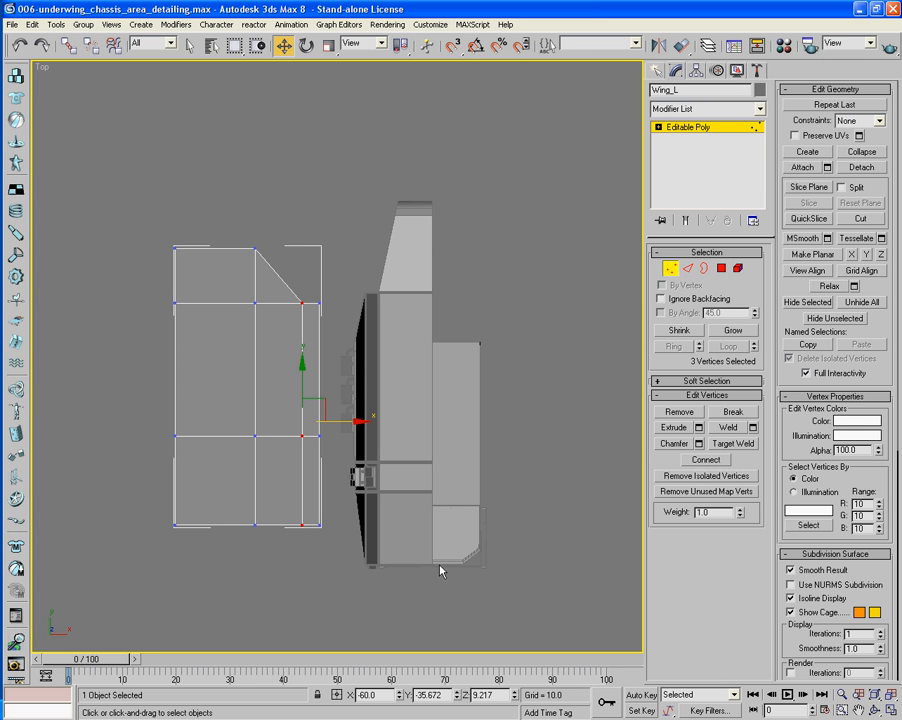
left_click(500, 594)
Step: Target-weld the wing's outer -Y corner vertex onto its neighbour along the outer edge to cut the corner diagonally, then leave vertex editing
middle_click_drag(258, 581, 259, 567)
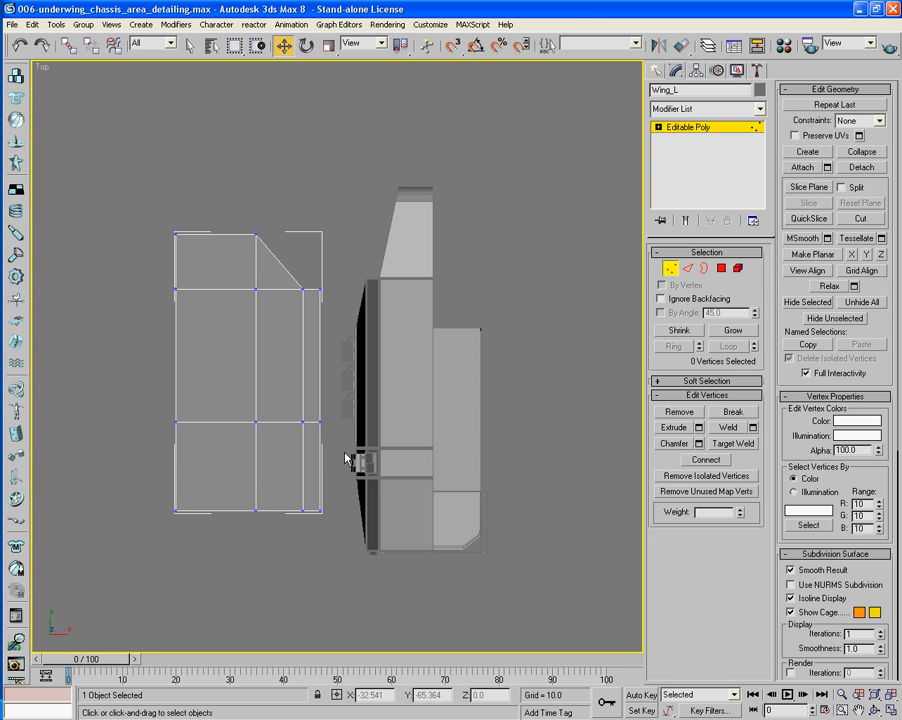
left_click(731, 443)
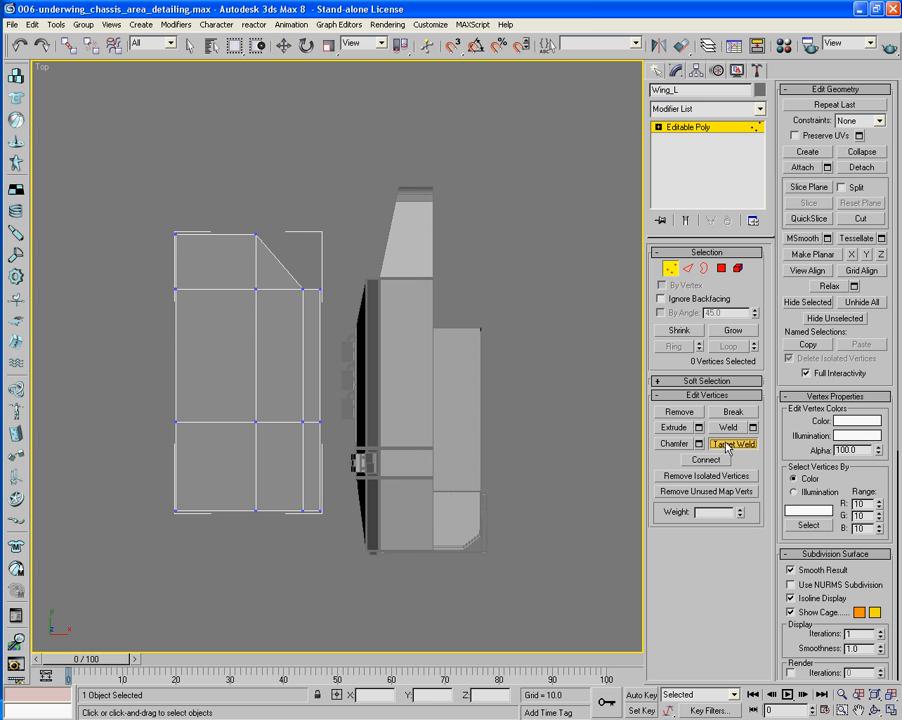
left_click(173, 510)
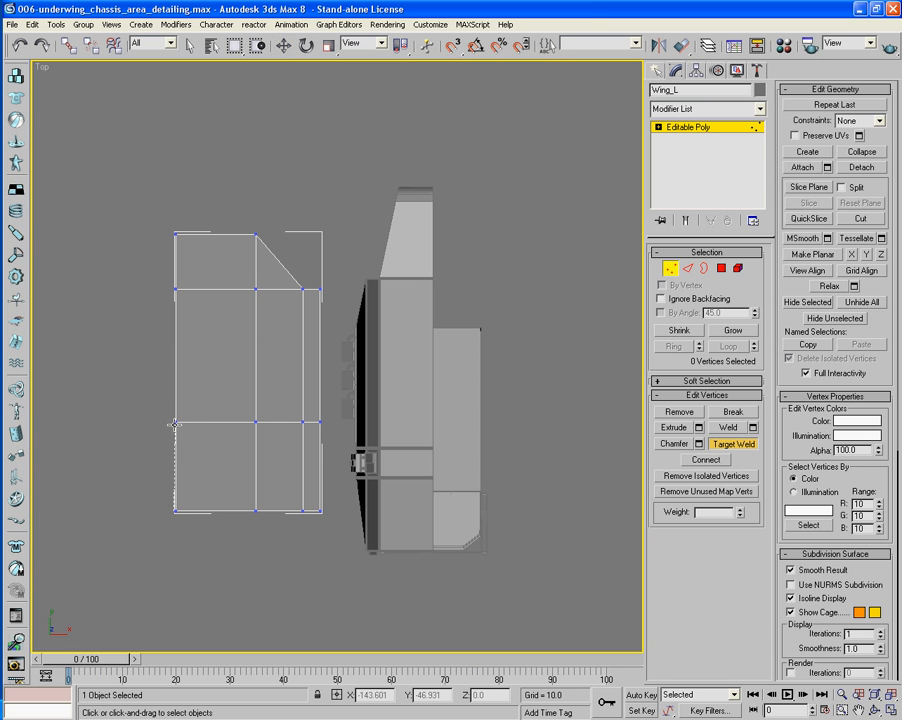
left_click(255, 510)
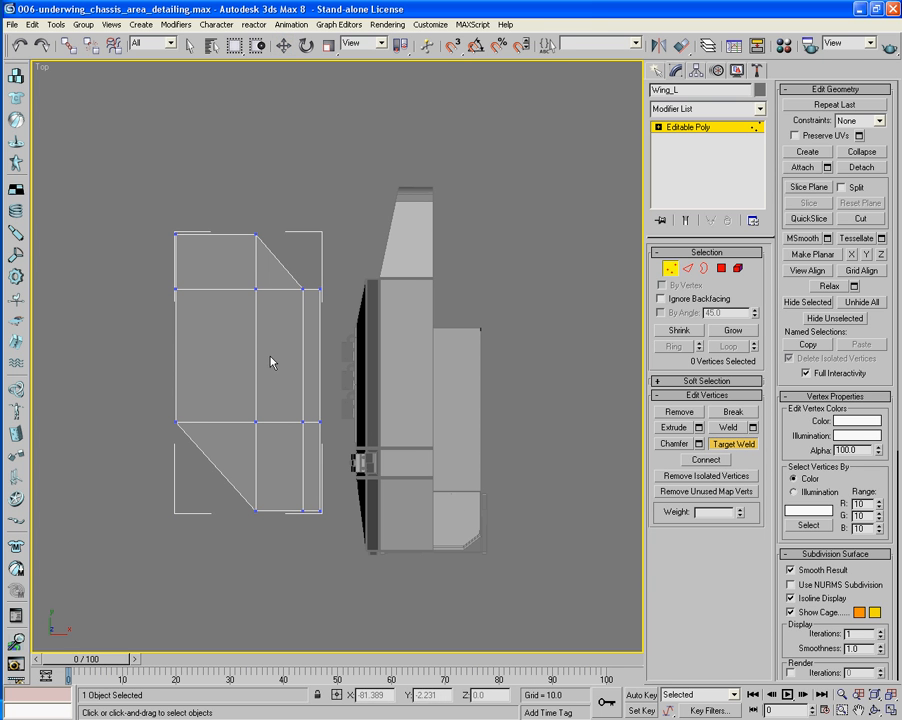
left_click(255, 289)
right_click(229, 291)
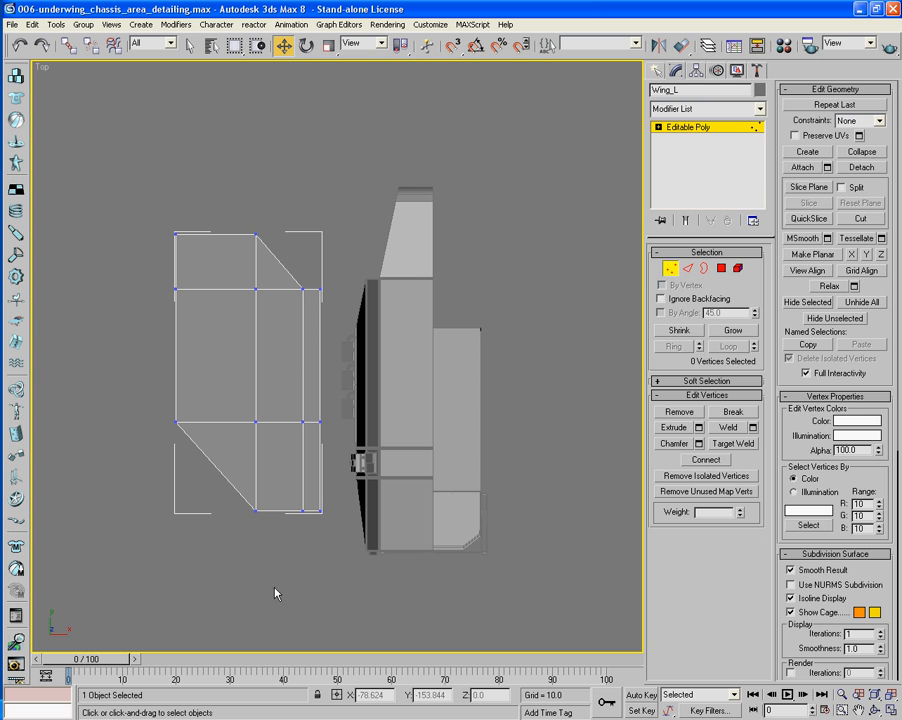
left_click(671, 270)
Step: Assign the third sample material, a plain grey one, to the wing in the perspective view and deselect the wing
key("p")
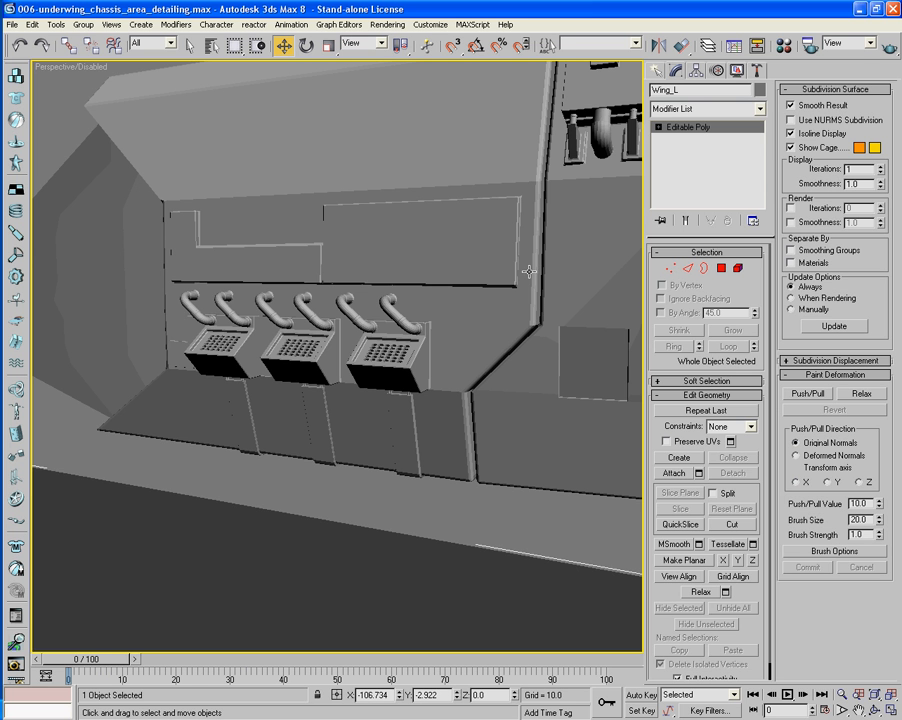
scroll(385, 282, "down", 5)
middle_click_drag(358, 282, 478, 304, "alt")
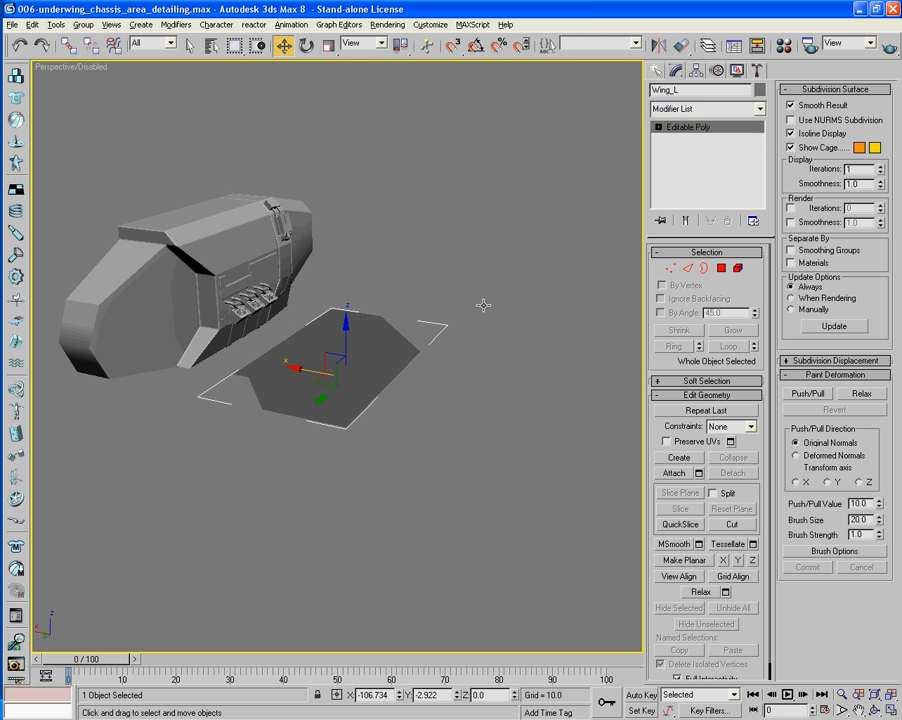
key("m")
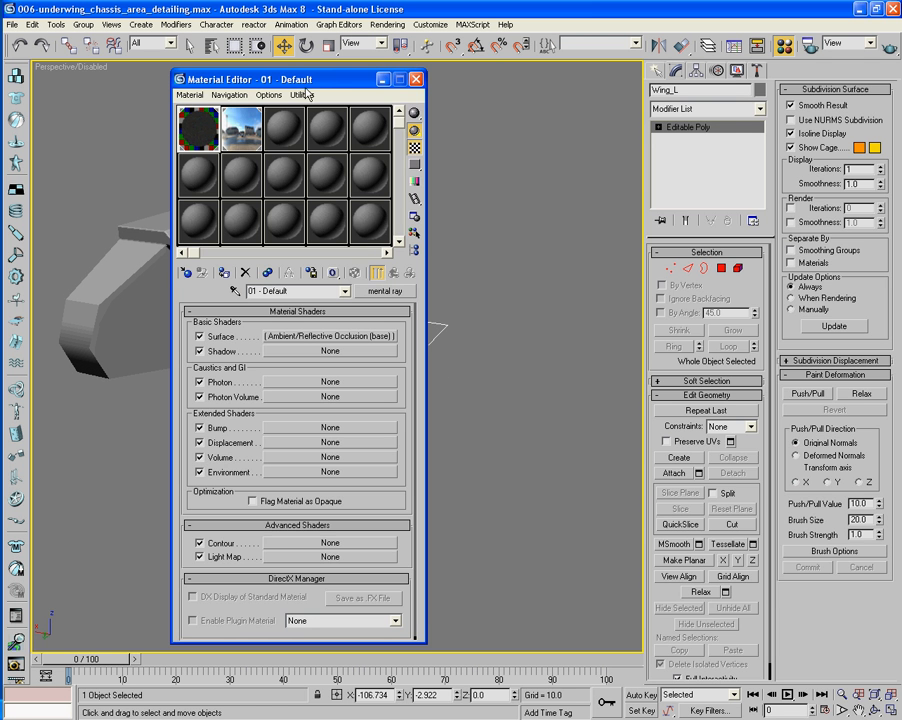
left_click_drag(296, 80, 690, 82)
left_click_drag(689, 132, 314, 356)
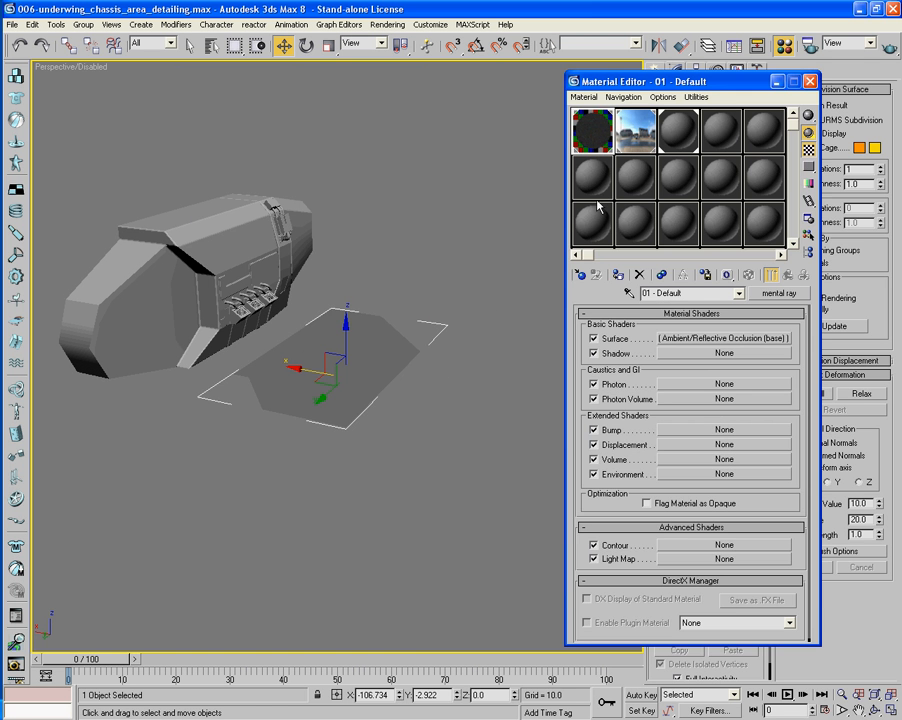
left_click(813, 84)
left_click(481, 230)
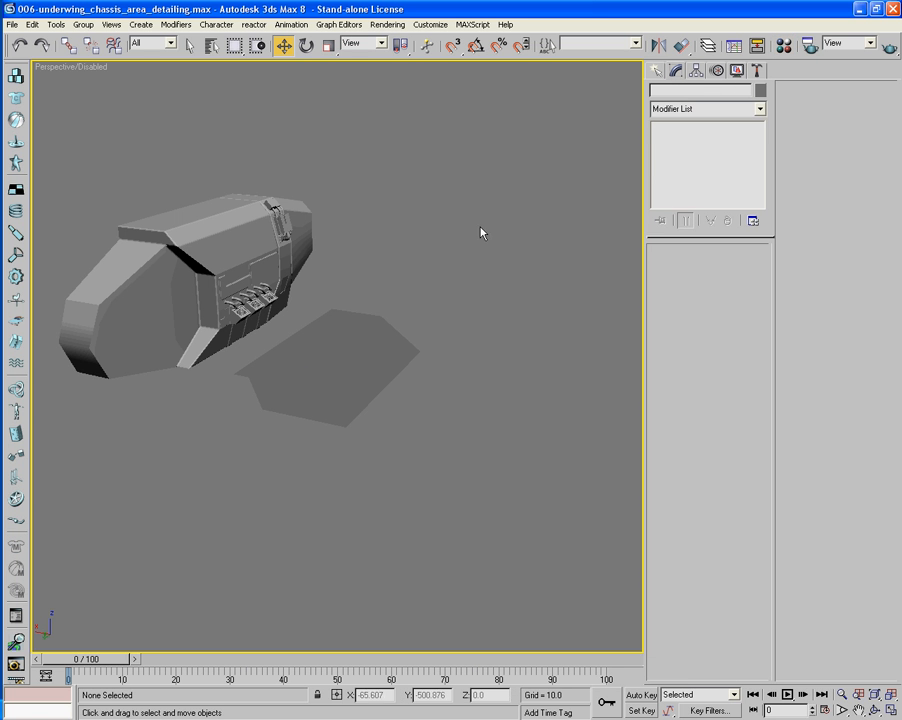
Step: Extend the wing's outer border about 3 units downward to give it thickness and cap the open underside
middle_click_drag(405, 336, 401, 322, "alt")
scroll(400, 322, "up", 3)
left_click(399, 322)
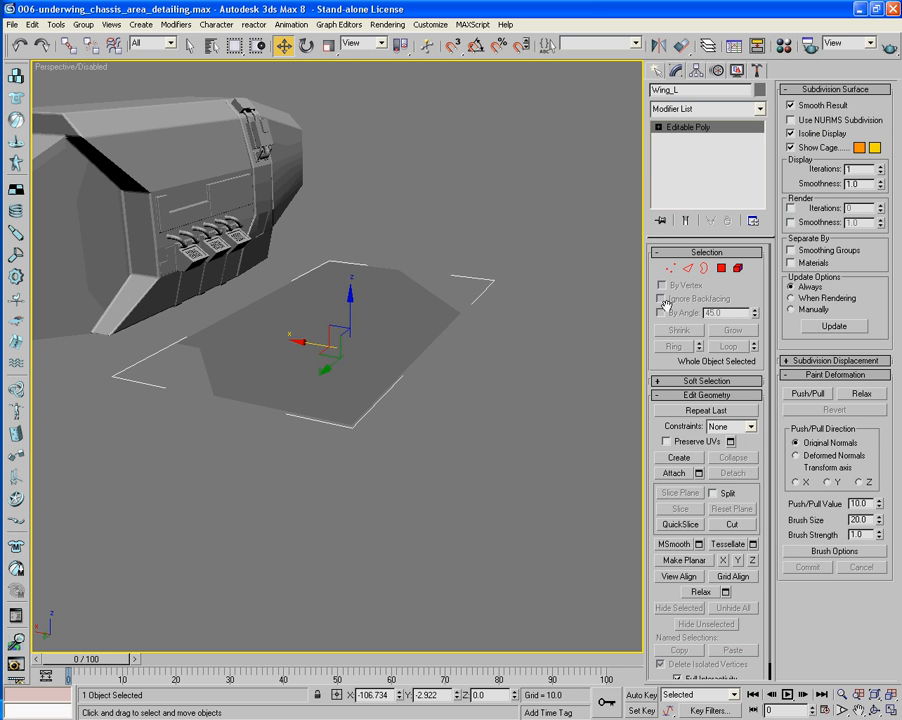
key("3")
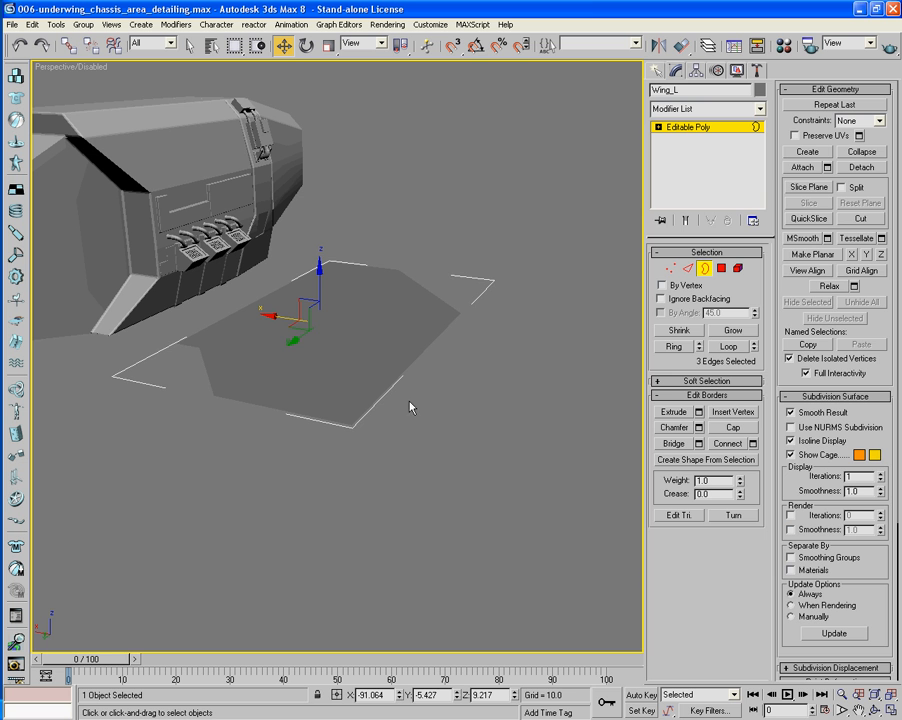
mouse_move(456, 388)
middle_mouse_down()
mouse_move(459, 422)
mouse_move(458, 410)
middle_mouse_up()
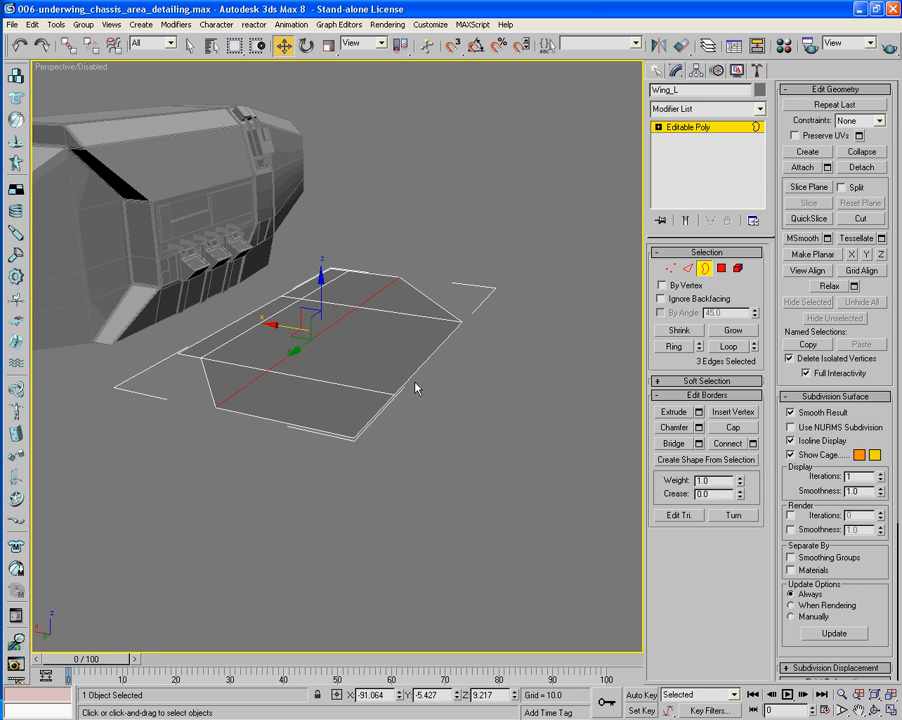
left_click(410, 376)
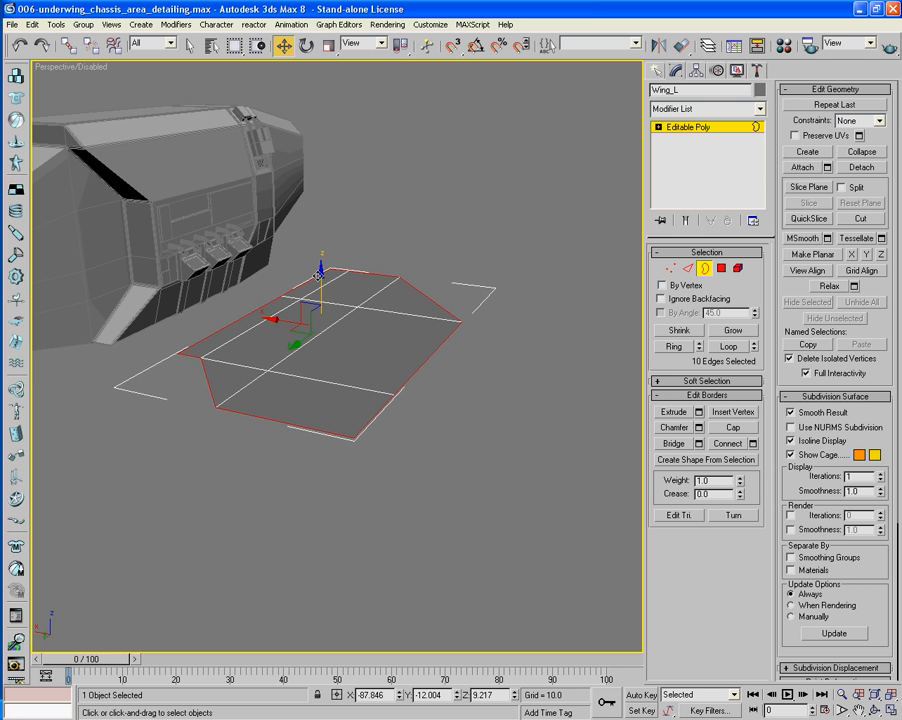
left_click_drag(316, 289, 321, 276, "shift")
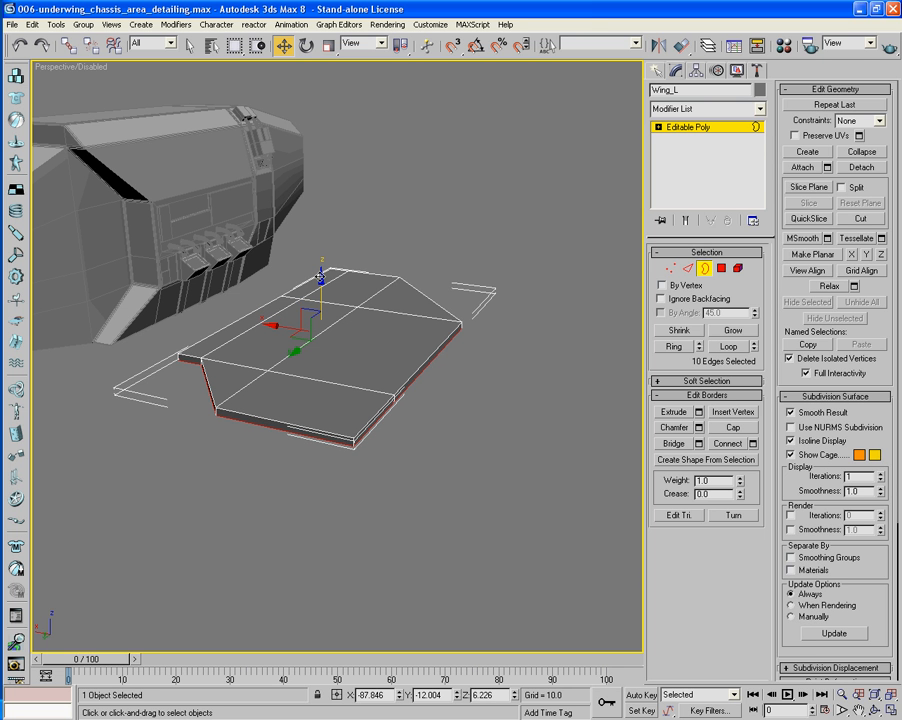
middle_click_drag(497, 415, 540, 342, "alt")
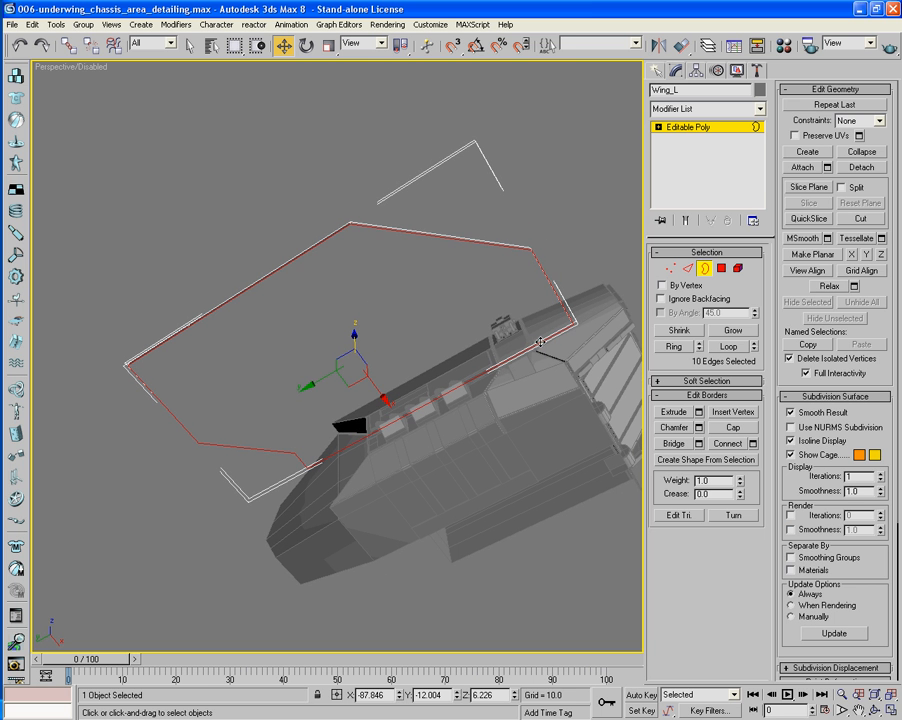
left_click(735, 428)
Step: Cut two lengthwise edges across the wing's underside between the opposite corners of its outline
middle_click_drag(380, 354, 340, 404, "alt")
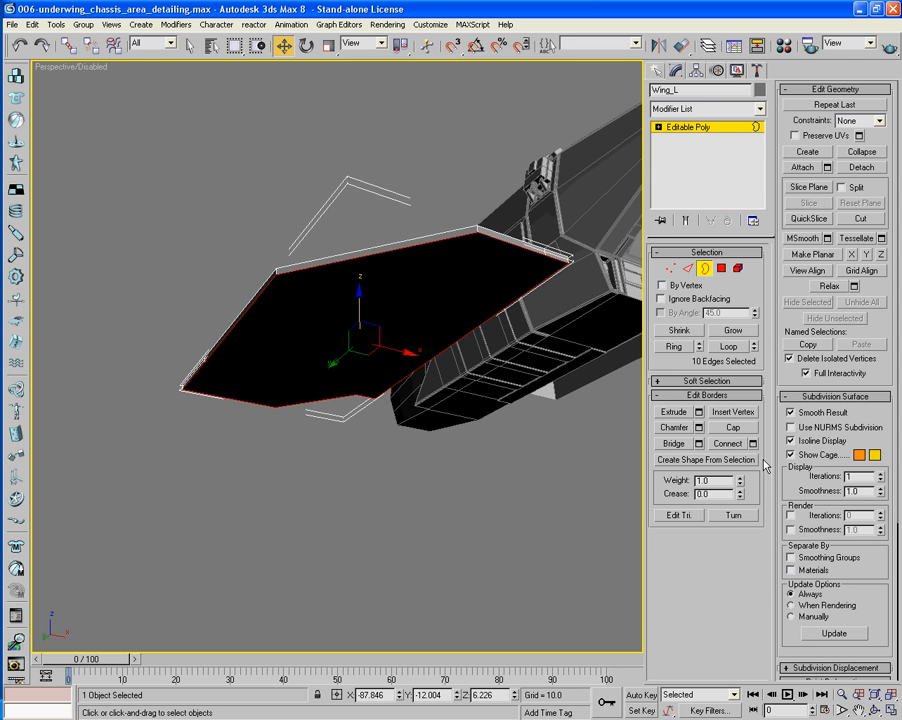
left_click(862, 218)
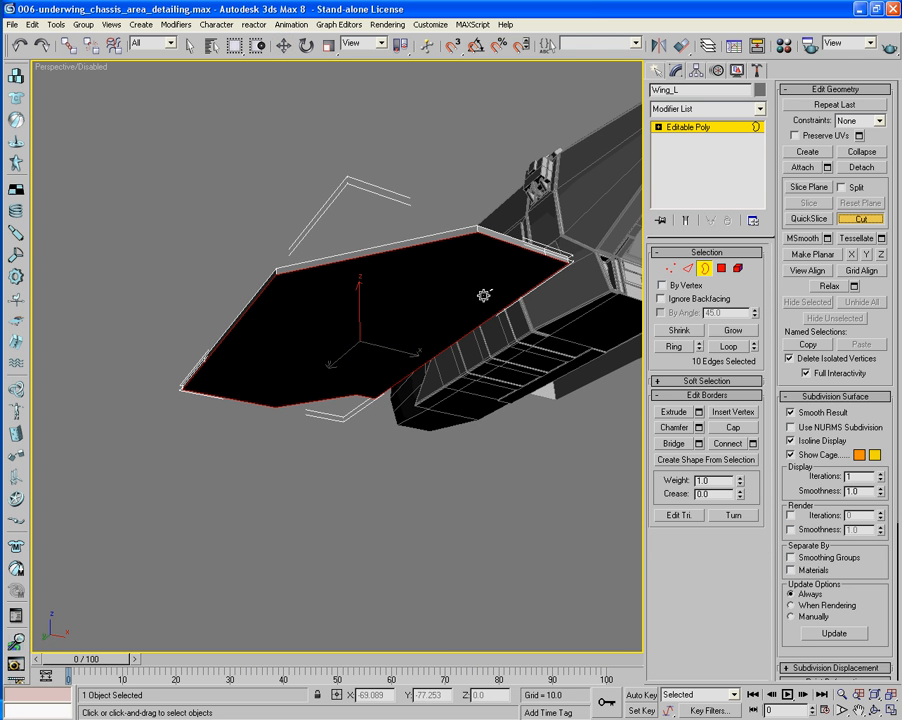
left_click(356, 395)
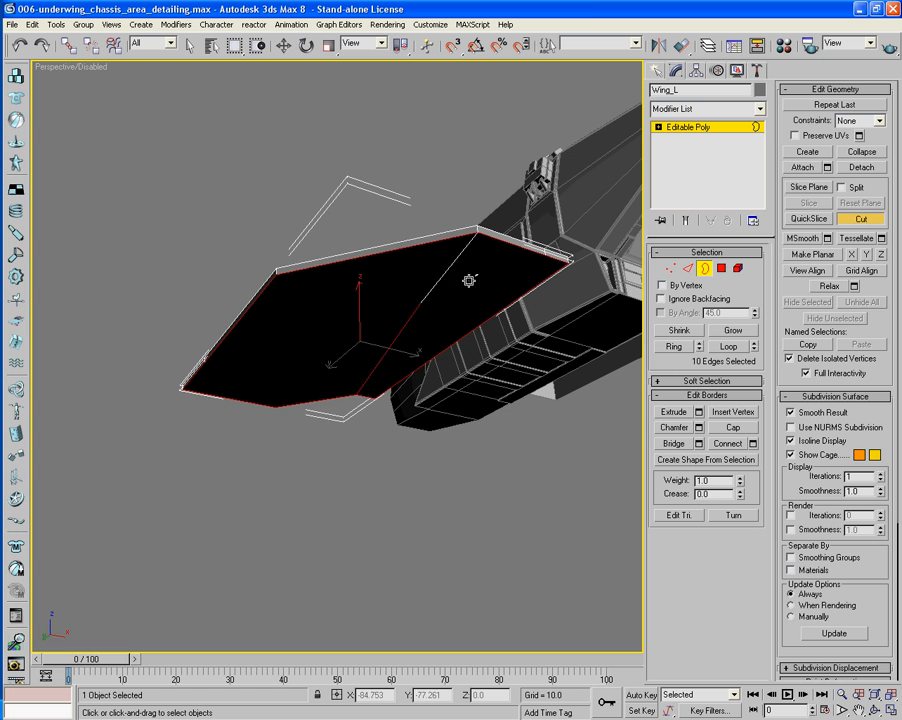
left_click(545, 254)
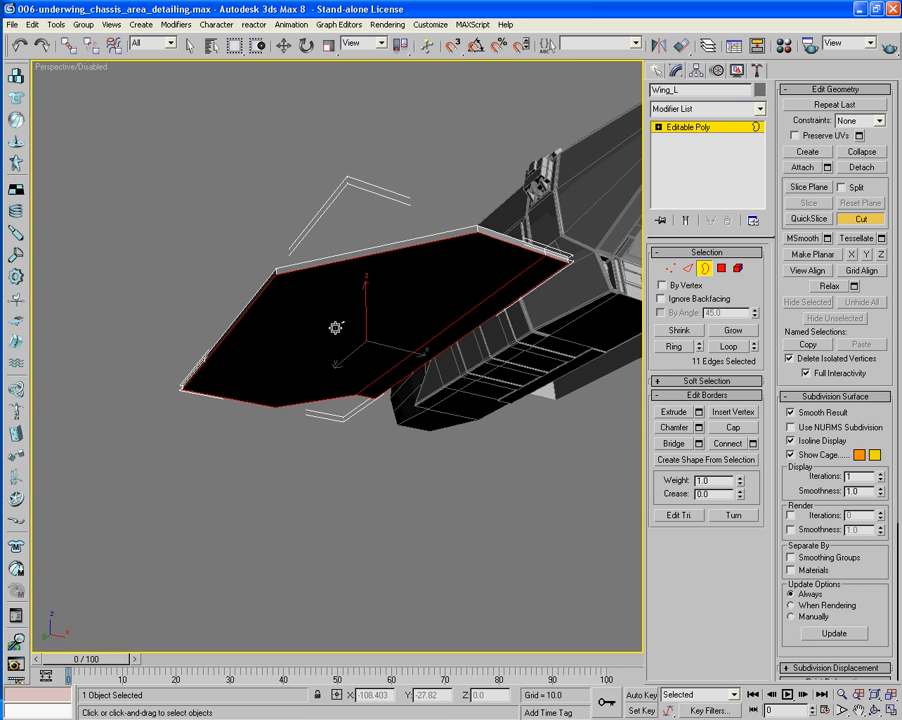
left_click(478, 232)
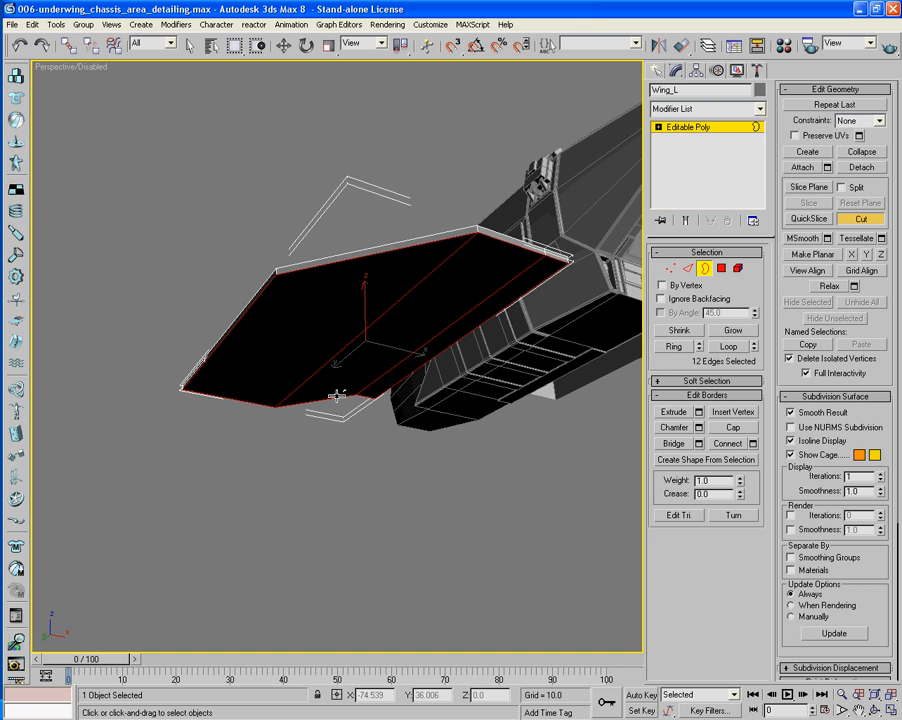
Step: Cut two crosswise edges across the wing's underside, connecting opposite outline vertices, and leave border editing
middle_click_drag(300, 435, 227, 497, "alt")
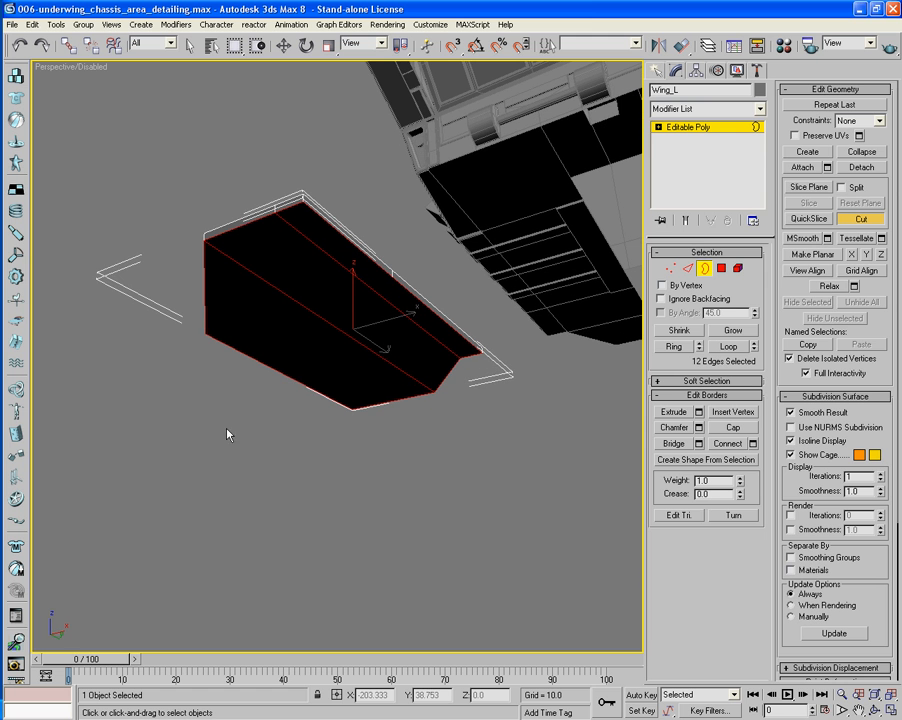
left_click(214, 328)
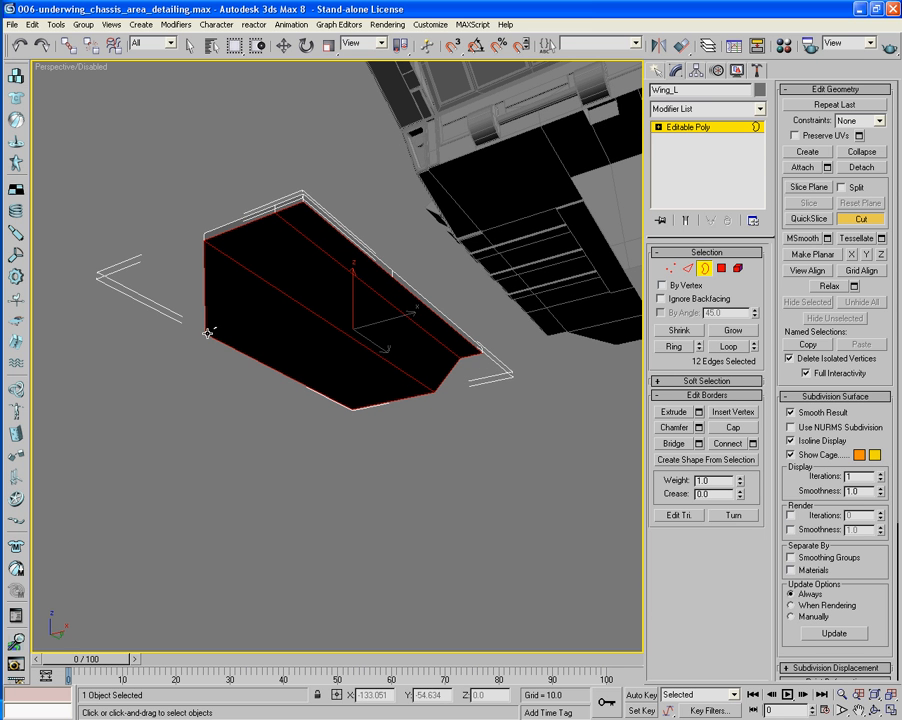
left_click(390, 275)
right_click(391, 275)
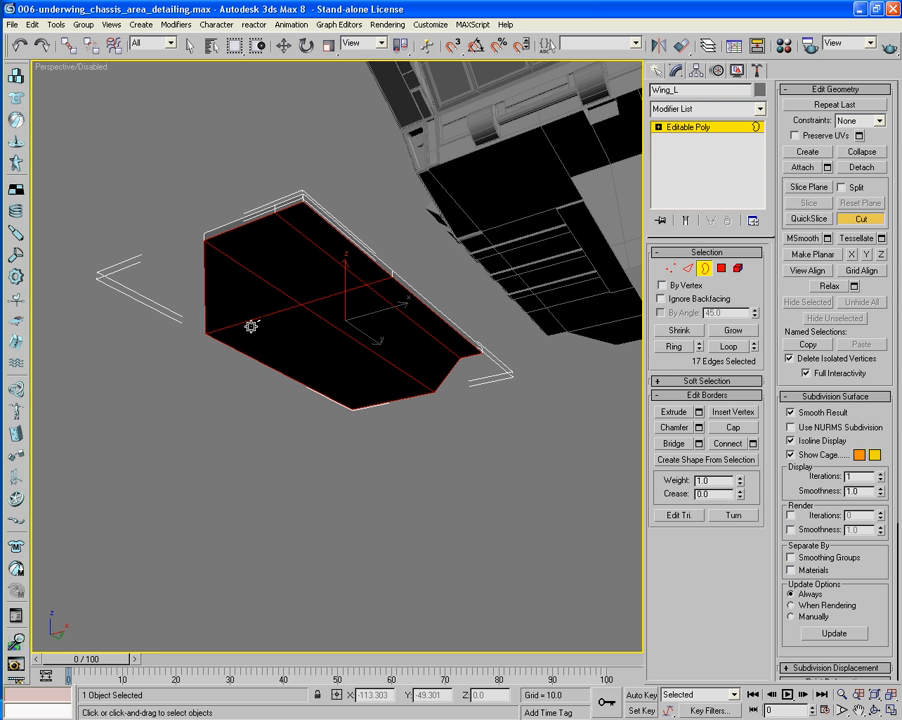
middle_click_drag(267, 383, 368, 395, "alt")
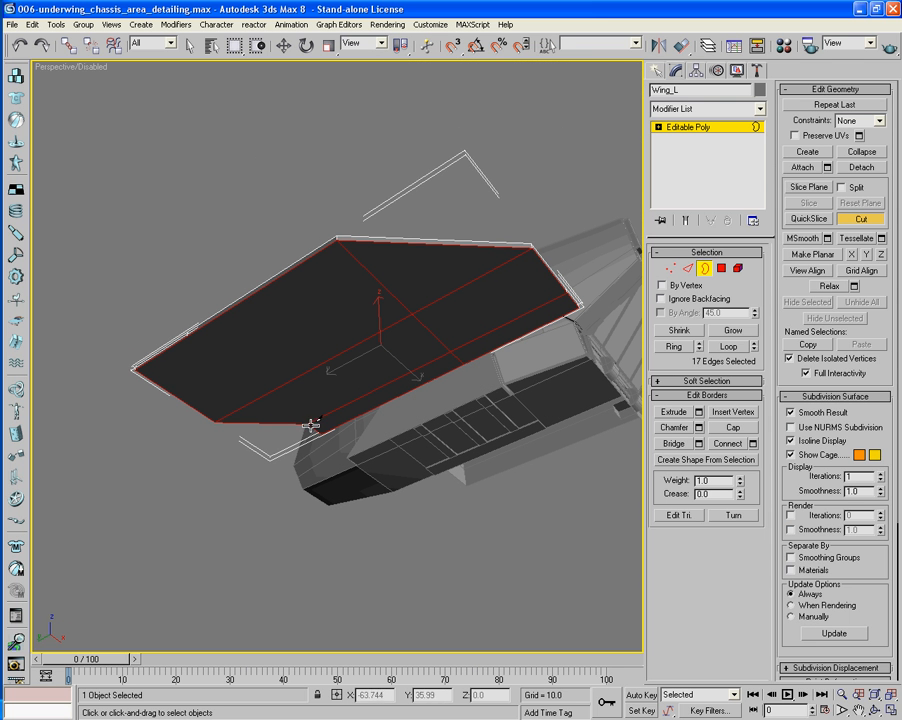
left_click(188, 334)
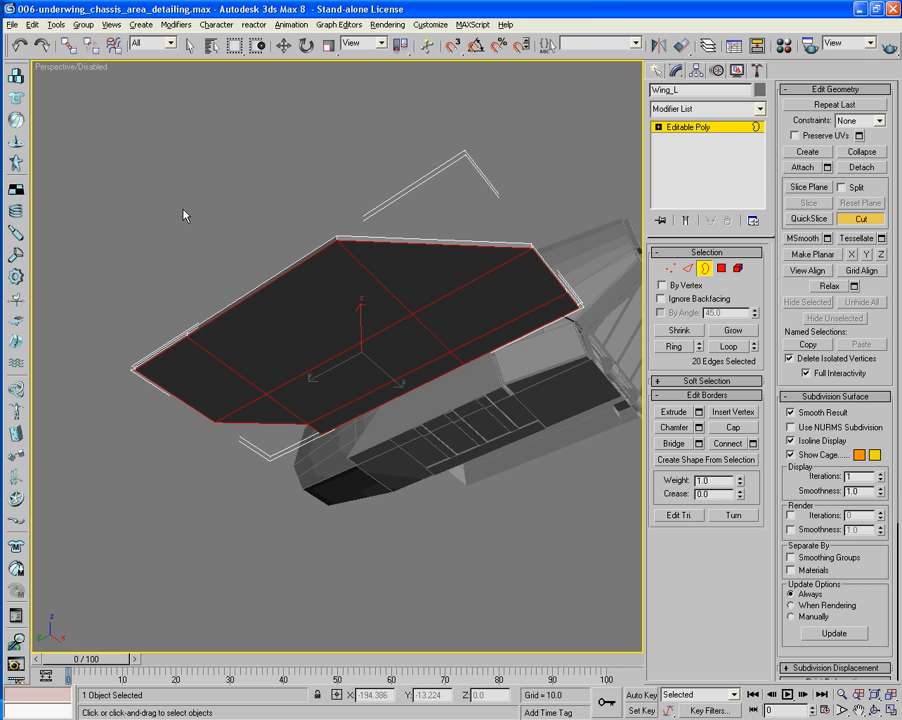
middle_click_drag(183, 215, 192, 246, "alt")
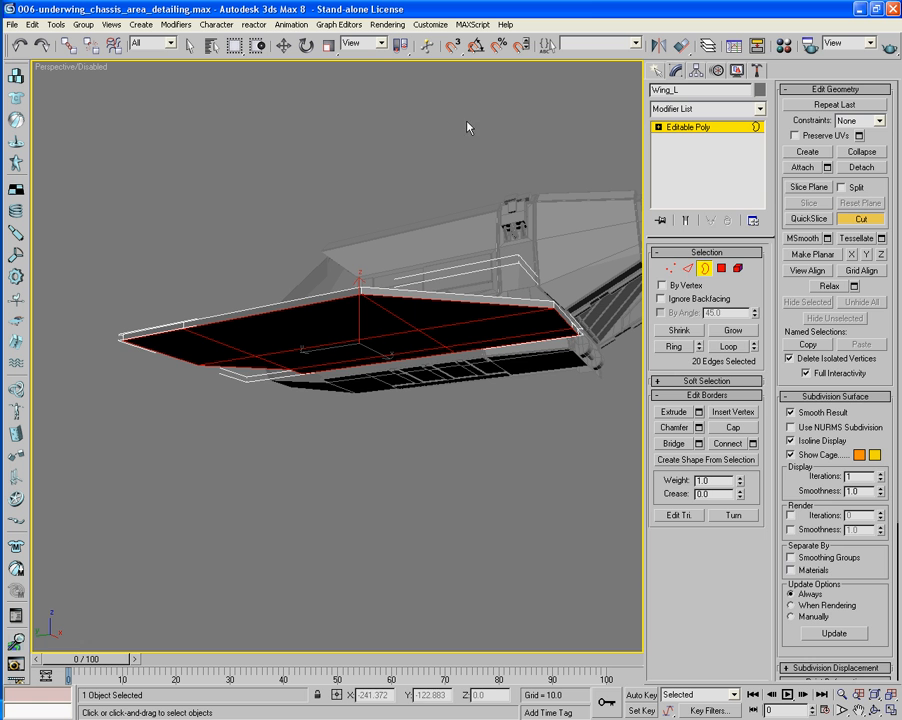
key("w")
left_click(441, 127)
left_click(689, 268)
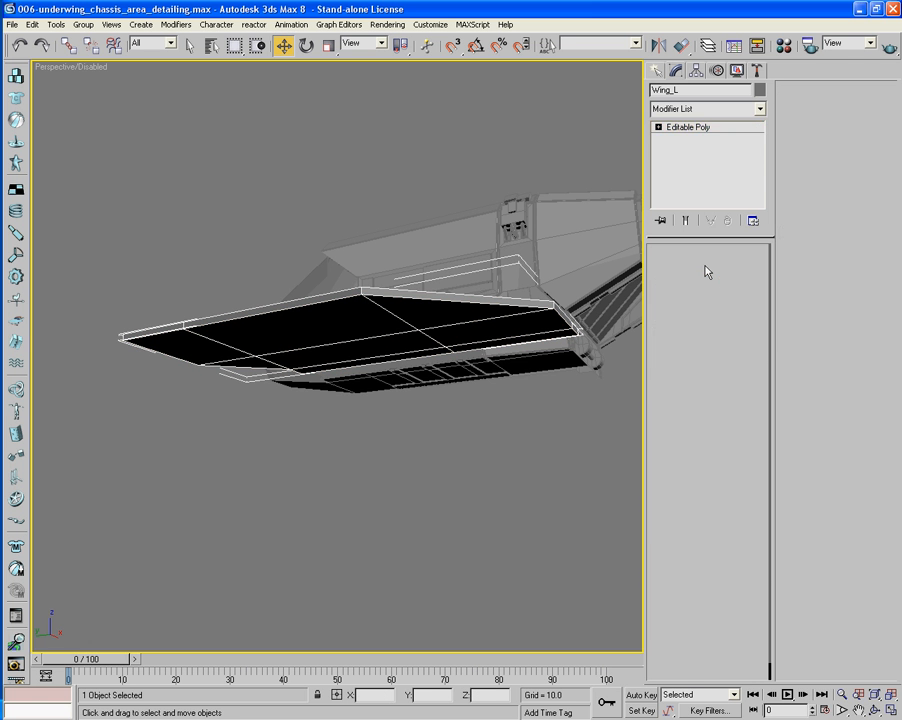
Step: Center the wing's pivot to the object with only the pivot affected, working in the front view
middle_click_drag(519, 165, 341, 191, "alt")
key("f")
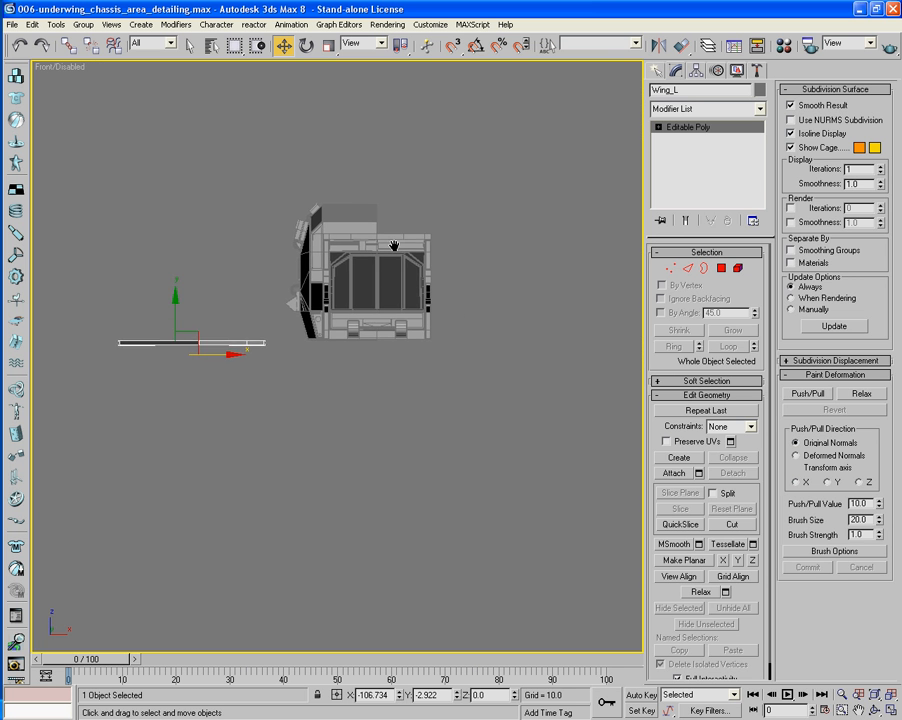
middle_click_drag(375, 309, 387, 298)
scroll(387, 298, "up", 2)
middle_click_drag(303, 310, 460, 381)
scroll(382, 313, "up", 2)
scroll(355, 309, "up", 2)
left_click(697, 71)
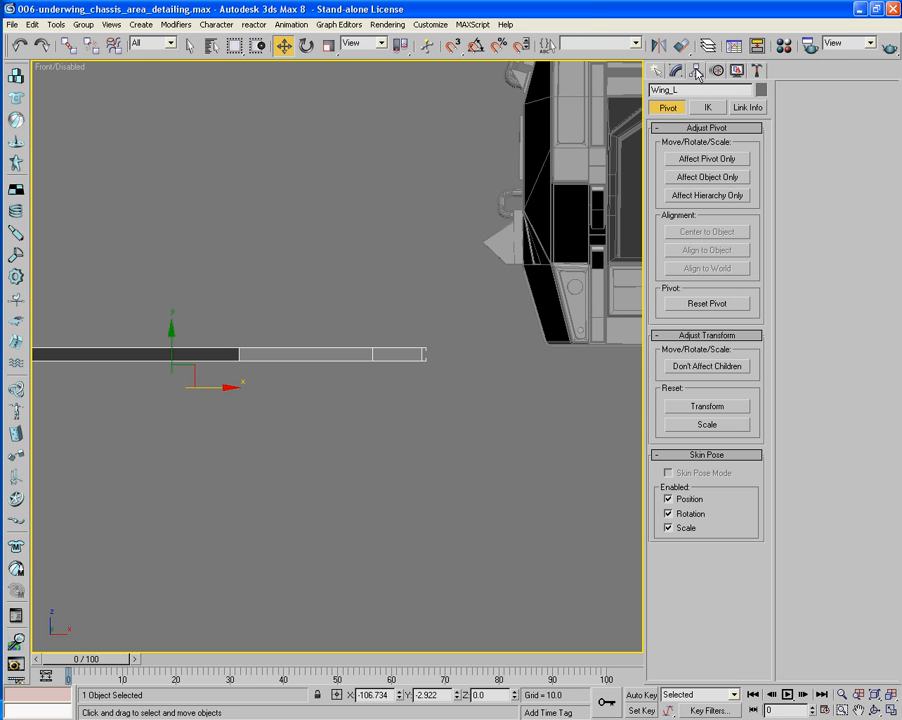
left_click(707, 160)
left_click(714, 234)
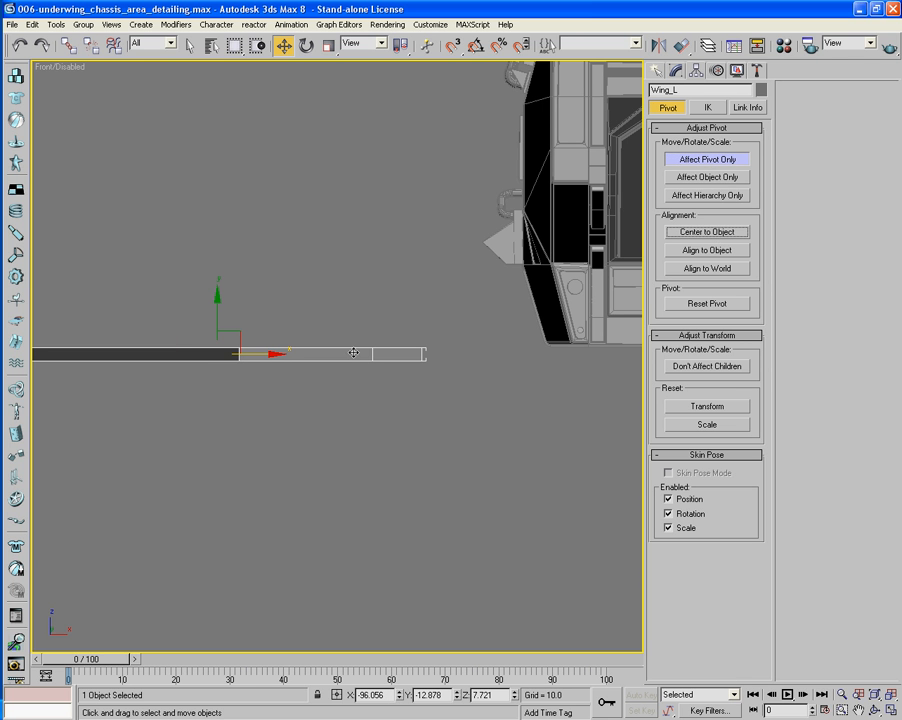
Step: Move the pivot about 47 units along X to the wing's inner edge, then end pivot editing and deselect the wing
left_click_drag(265, 354, 465, 360)
scroll(469, 360, "up", 6)
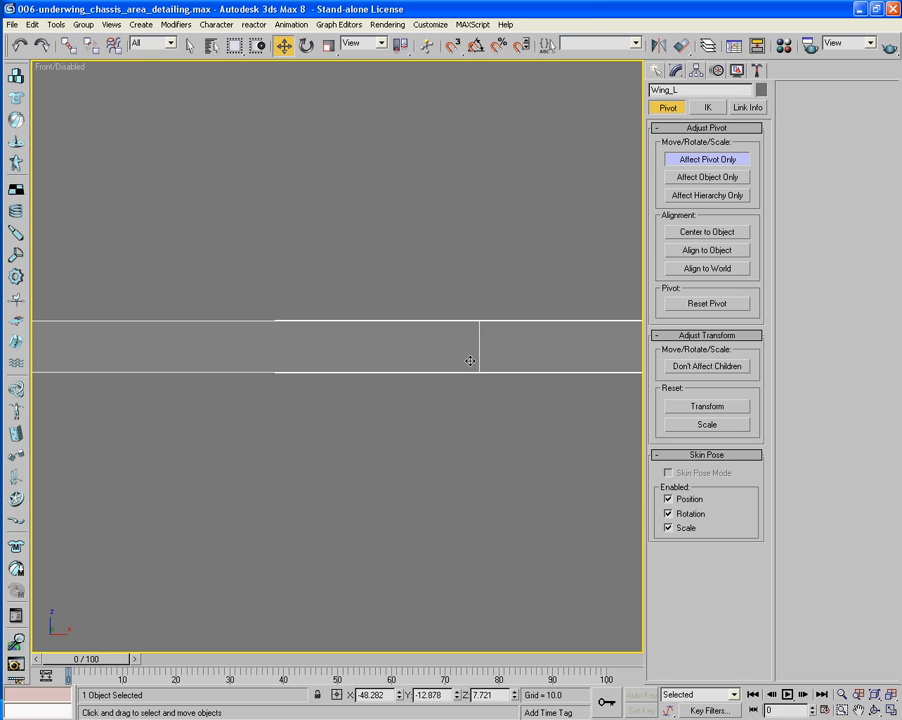
scroll(470, 368, "up", 2)
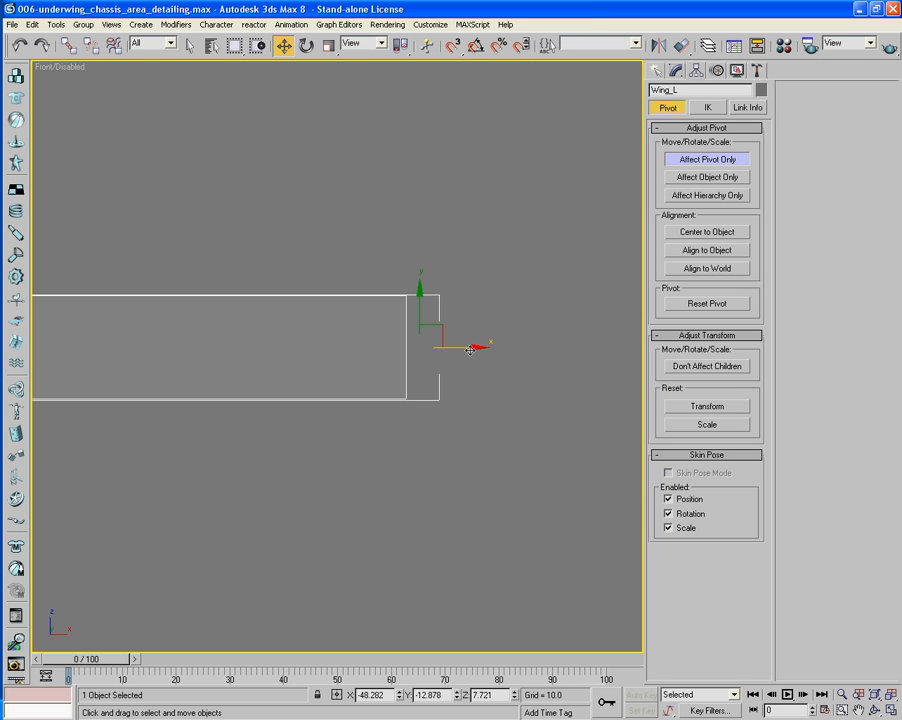
left_click_drag(470, 350, 452, 348)
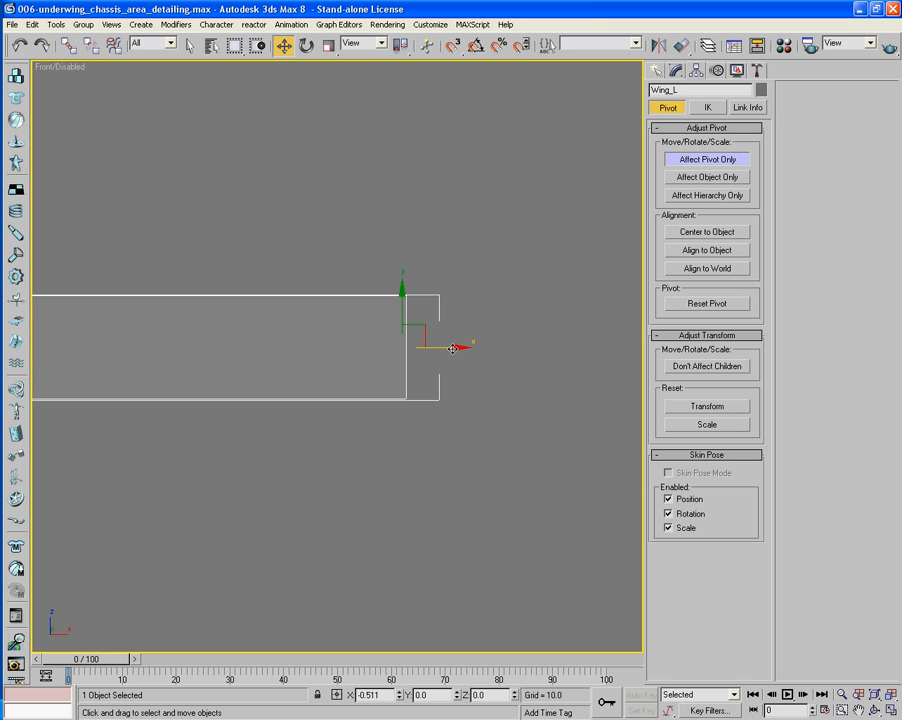
left_click(700, 160)
left_click(442, 258)
Step: Move the wing about 26 units toward the chassis and 96 units up, then ready the Rotate tool in the perspective view
scroll(464, 258, "down", 5)
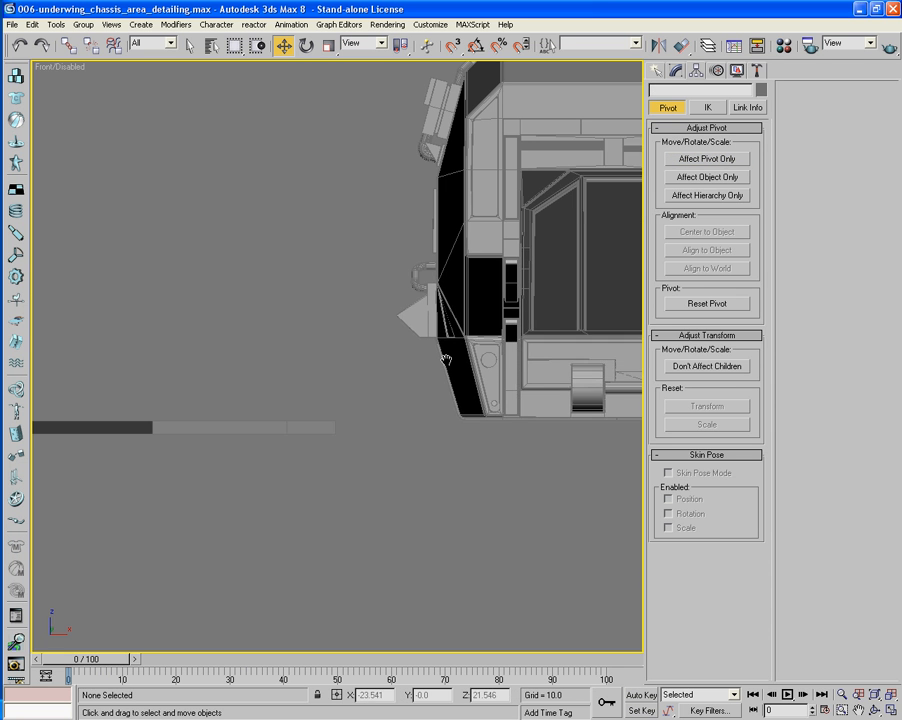
left_click(297, 474)
middle_click_drag(296, 475, 363, 571)
scroll(318, 572, "down", 2)
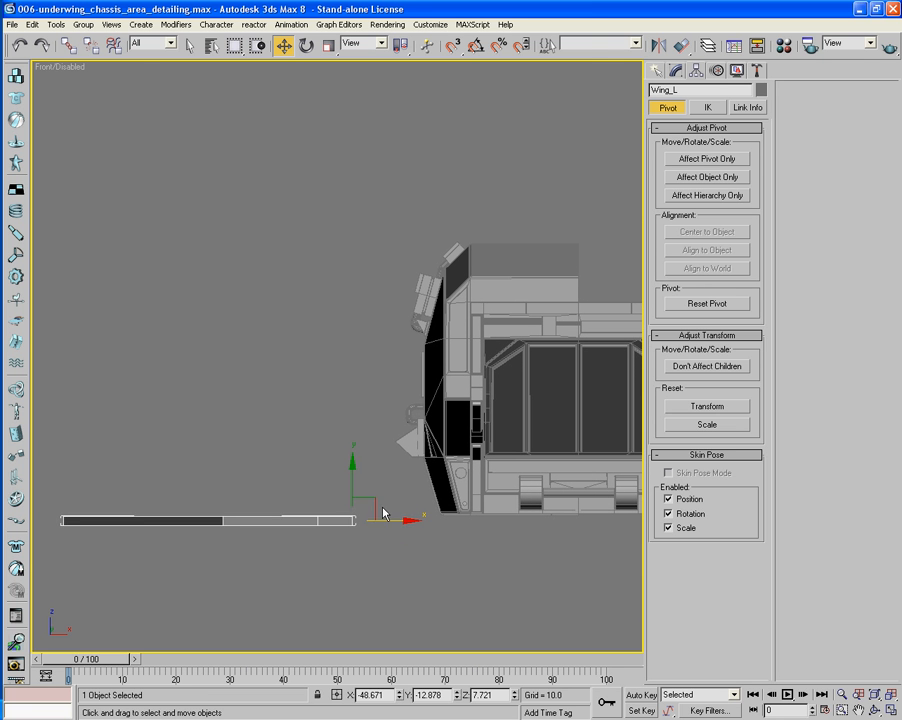
left_click_drag(378, 504, 457, 210)
scroll(458, 210, "down", 3)
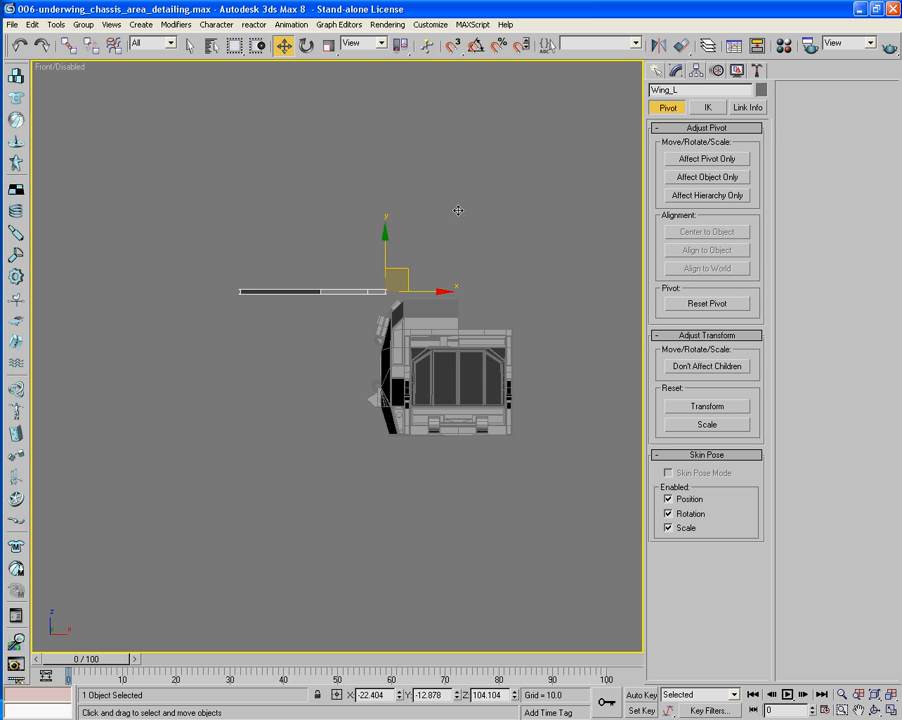
key("p")
middle_click_drag(312, 317, 500, 272, "alt")
left_click(306, 45)
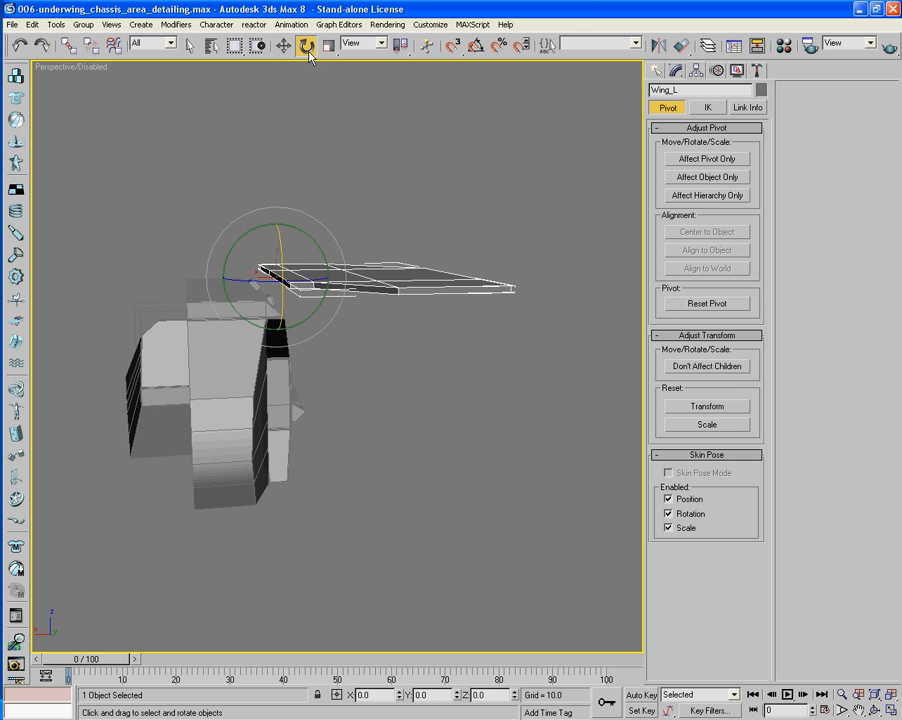
left_click_drag(231, 251, 231, 207)
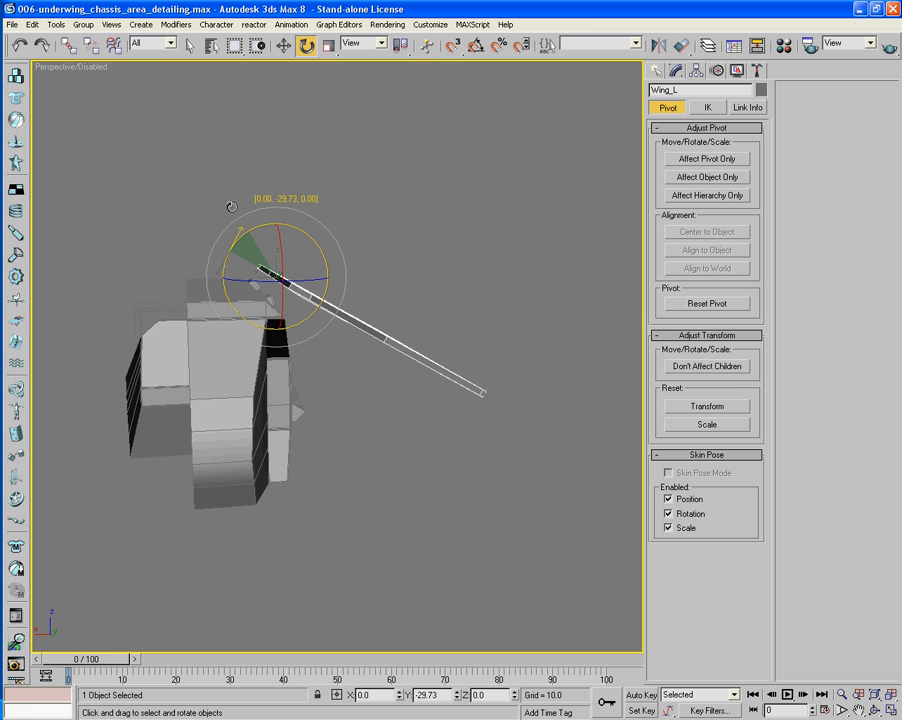
left_click_drag(231, 207, 233, 208)
key("ctrl+z")
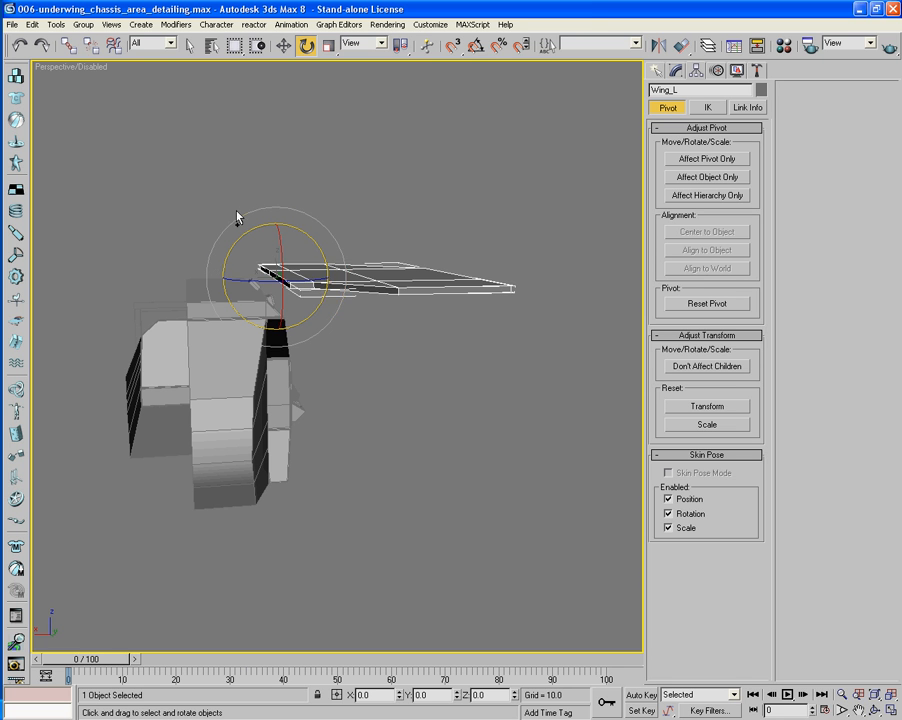
Step: Rotate the wing -30 degrees about Y with angle snap on, sloping its outer side down, and deselect it
key("a")
left_click_drag(227, 258, 231, 237)
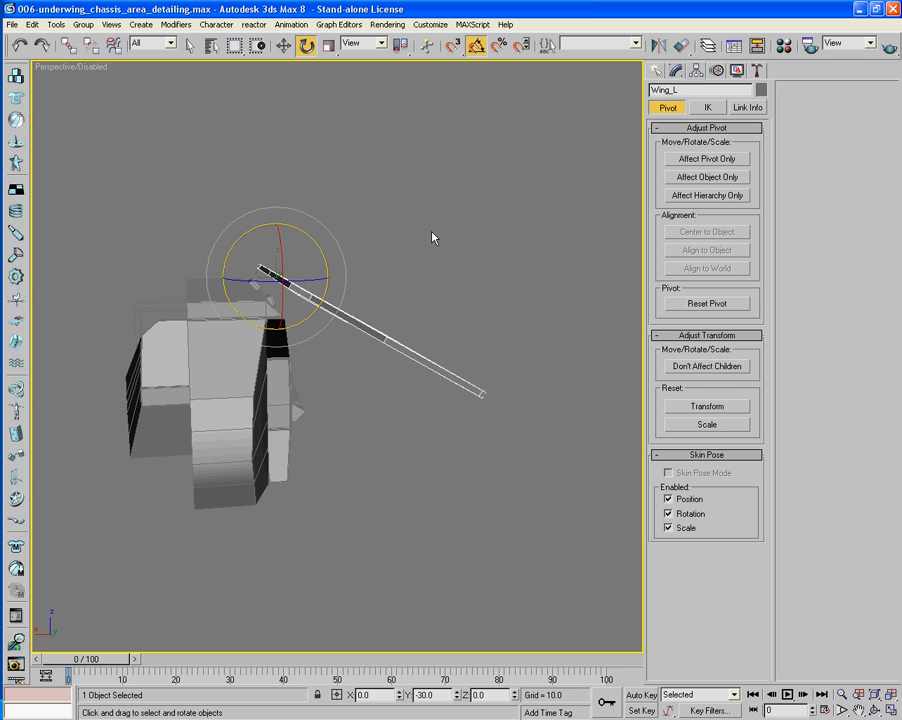
left_click(391, 360)
middle_click_drag(329, 528, 188, 483, "alt")
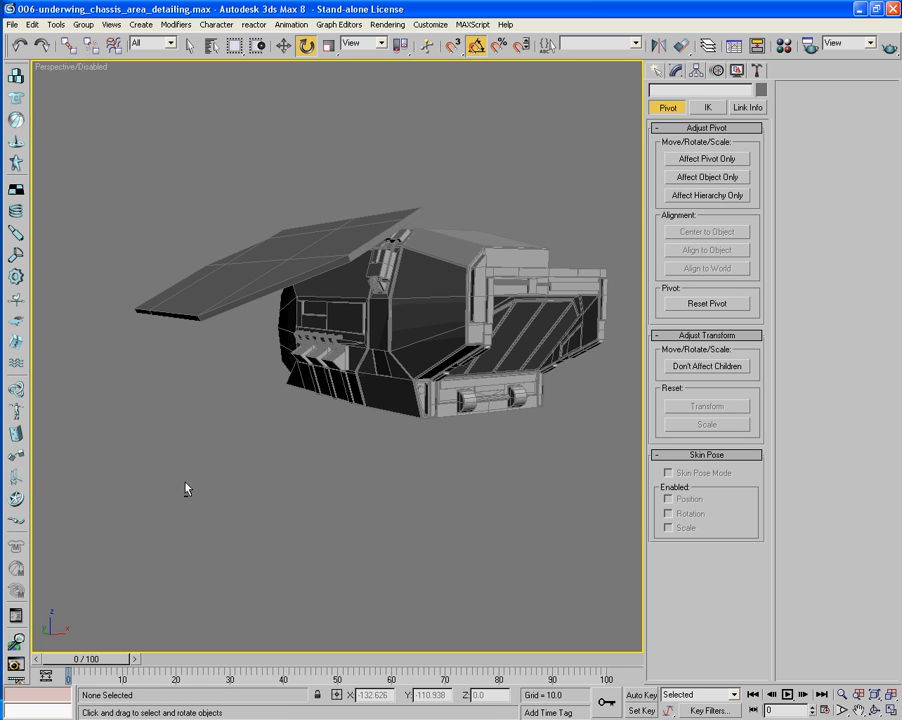
middle_click_drag(185, 479, 224, 460)
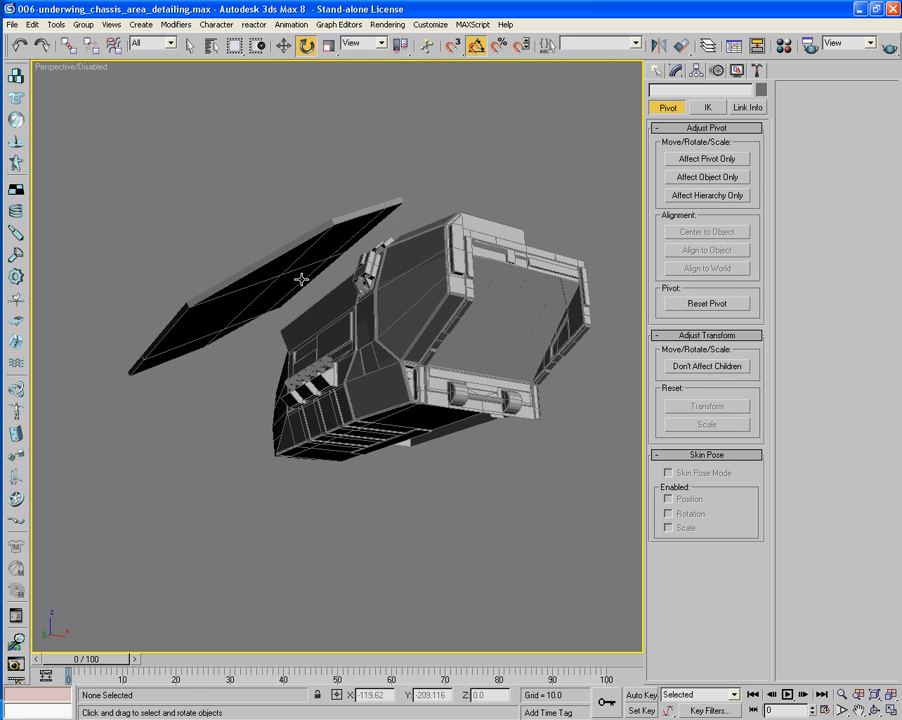